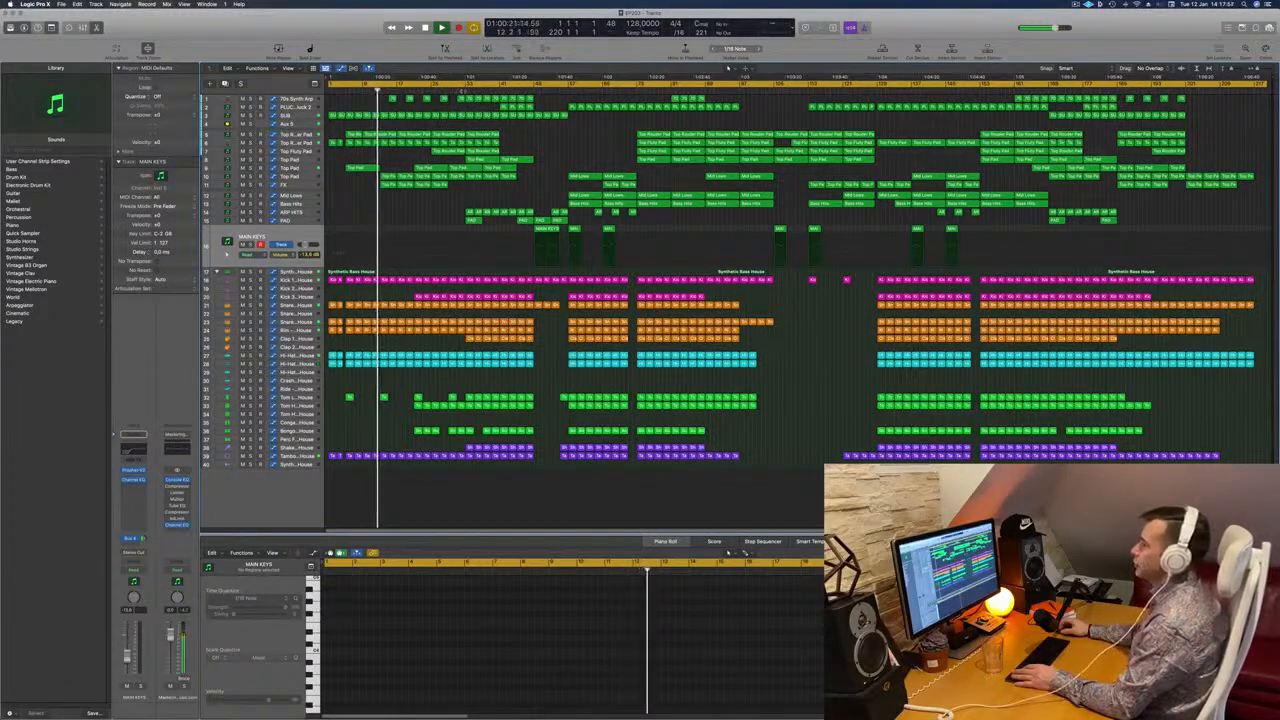
# Step: Play the arrangement from around bar 33 and inspect the Kick 3 track's regions, leaving none of them selected
pyautogui.click(464, 91)
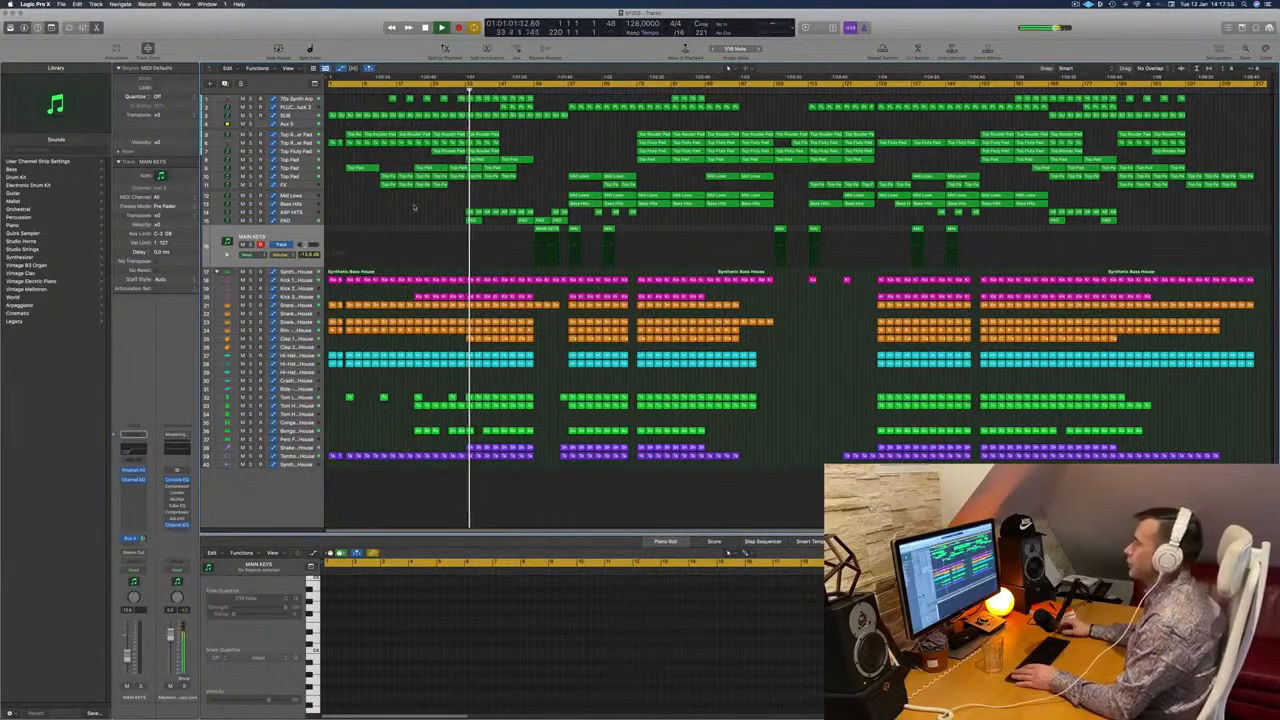
pyautogui.click(305, 298)
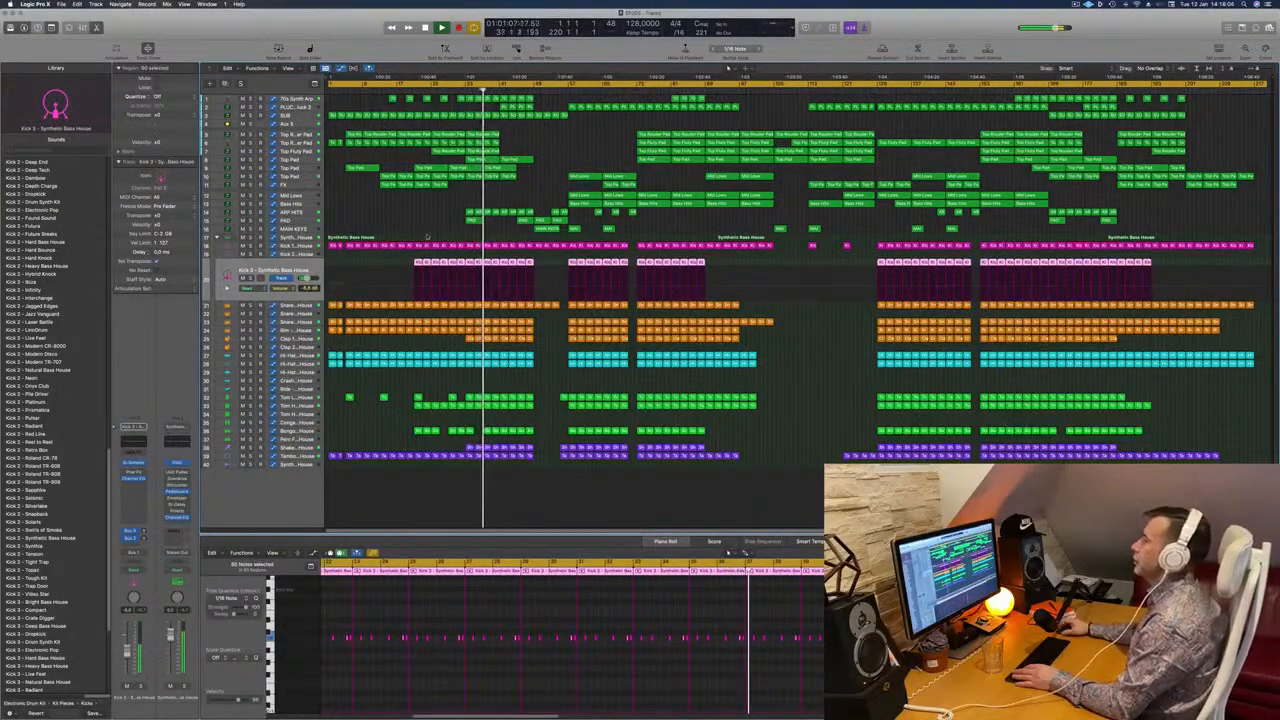
pyautogui.click(434, 206)
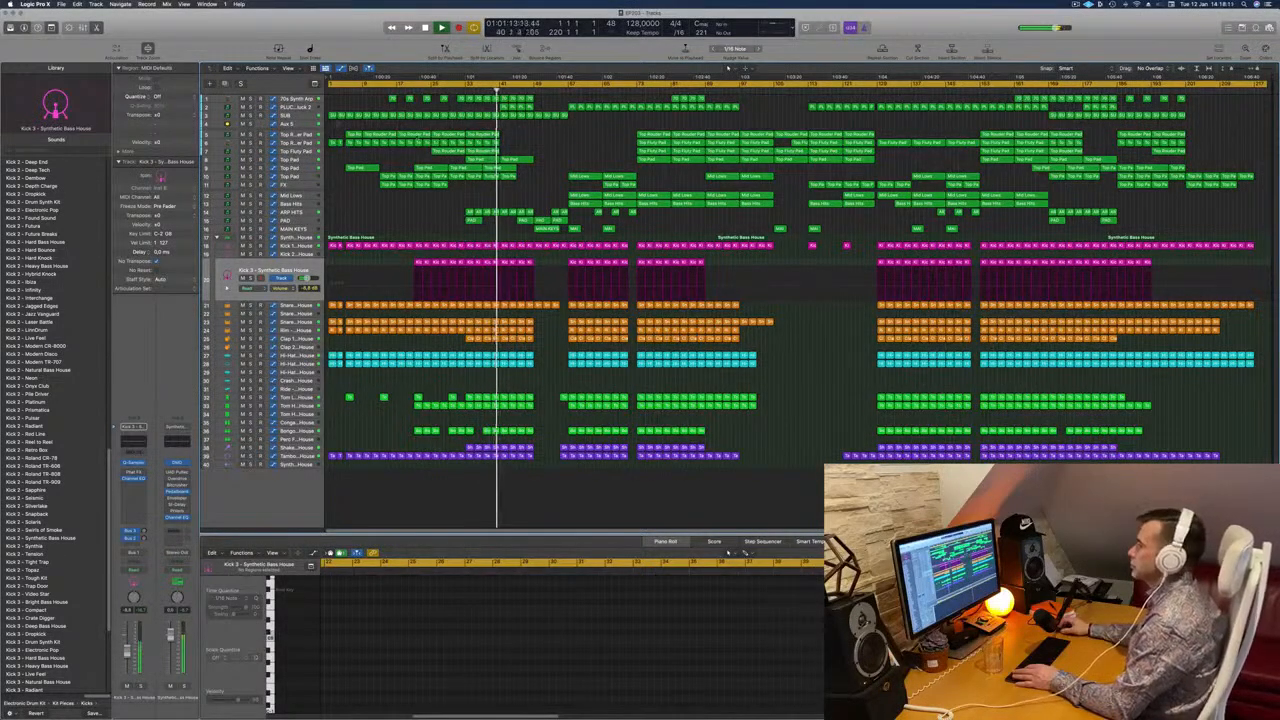
# Step: Audition the Aux 5 track in solo during playback, then restore the full mix
pyautogui.click(300, 124)
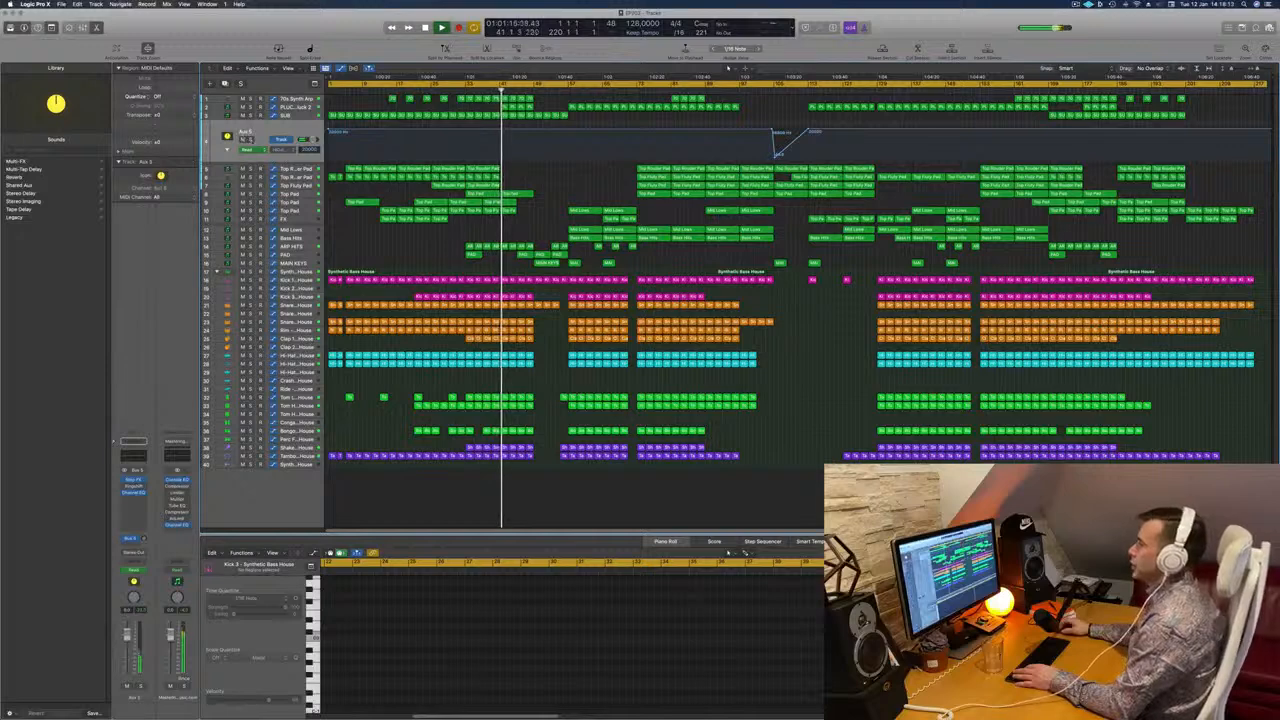
pyautogui.hotkey('ctrl', 's')
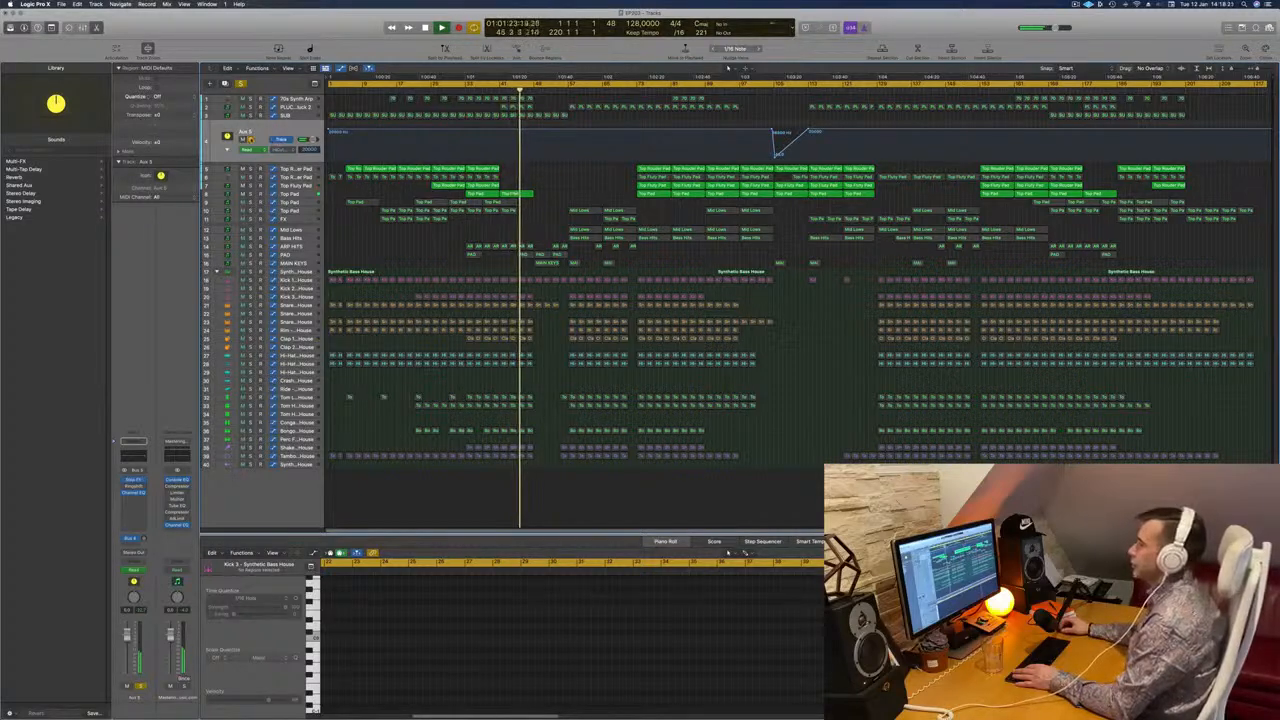
pyautogui.hotkey('ctrl', 's')
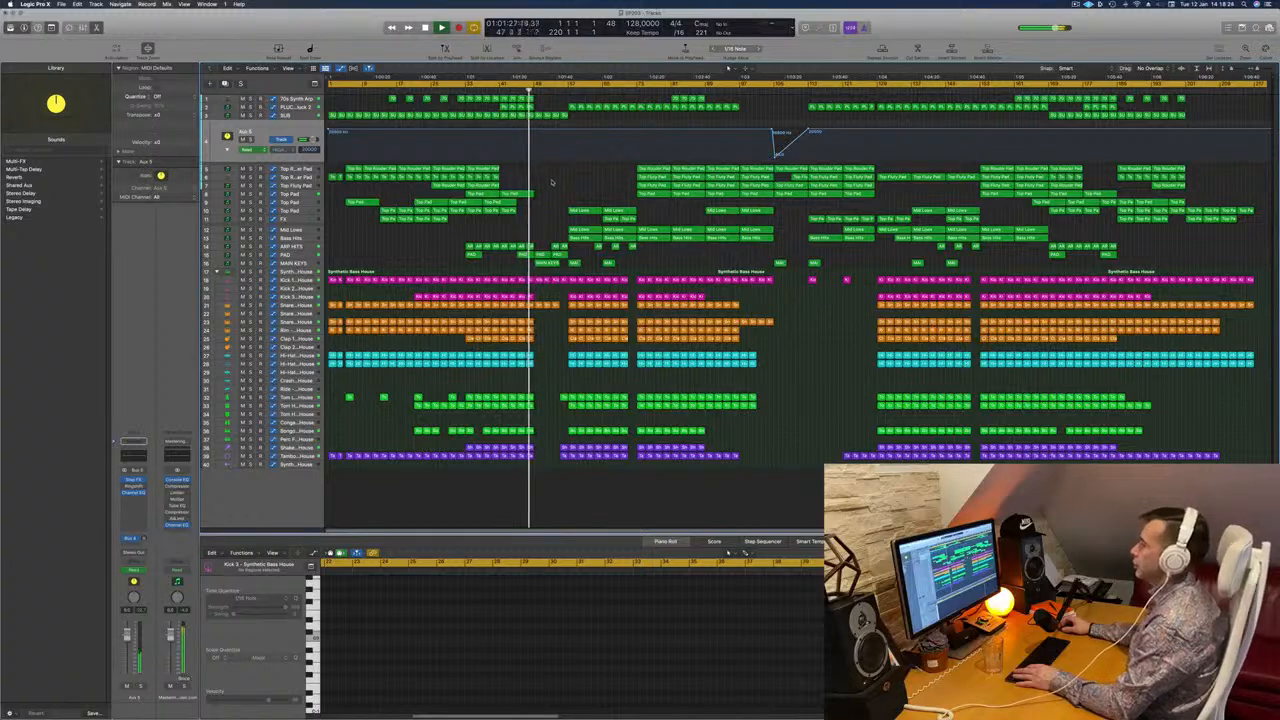
# Step: View the Prophet synth plug-in on the MAIN KEYS track, moving its window clear of the tracks, and close it
pyautogui.click(310, 262)
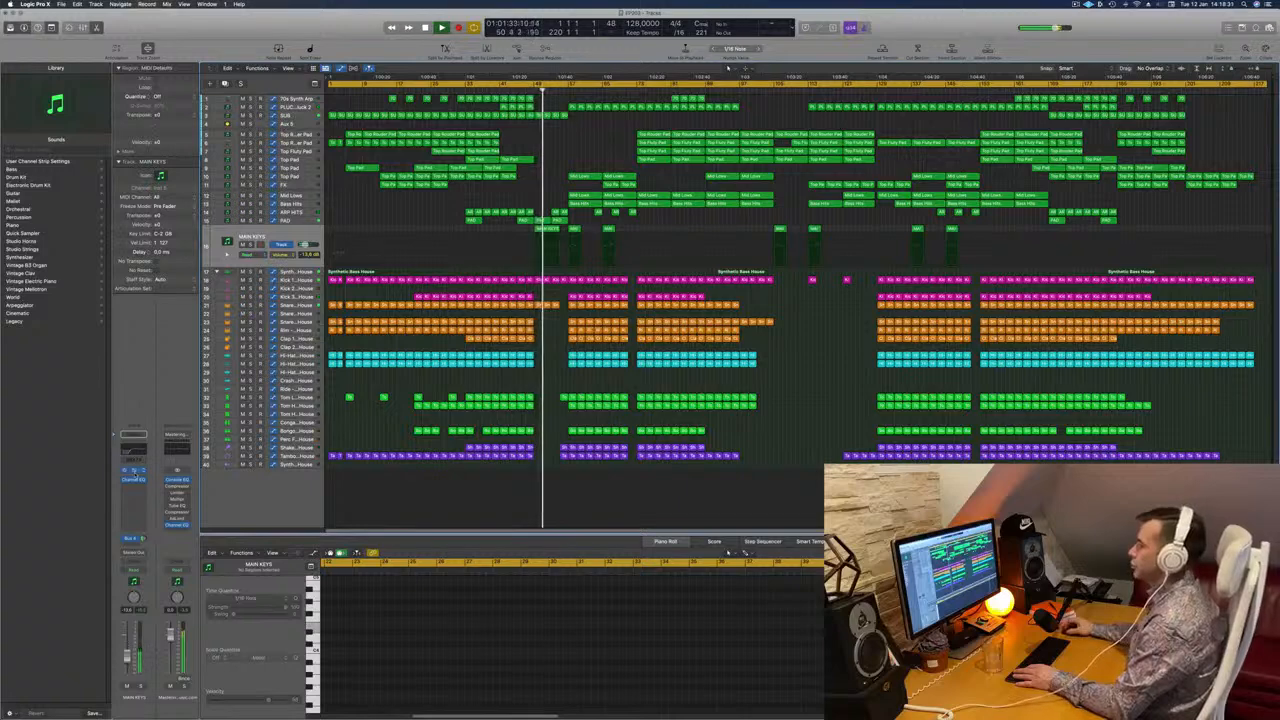
pyautogui.click(134, 470)
pyautogui.moveTo(620, 106); pyautogui.dragTo(908, 263)
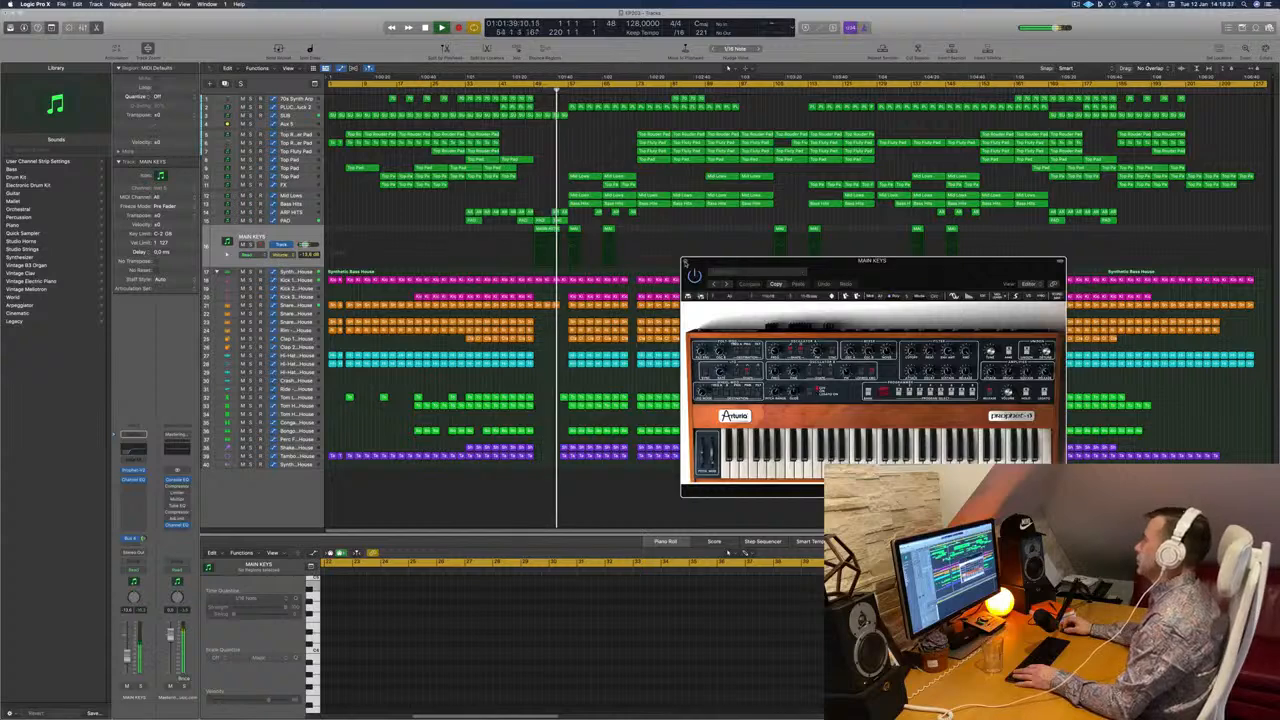
pyautogui.click(684, 263)
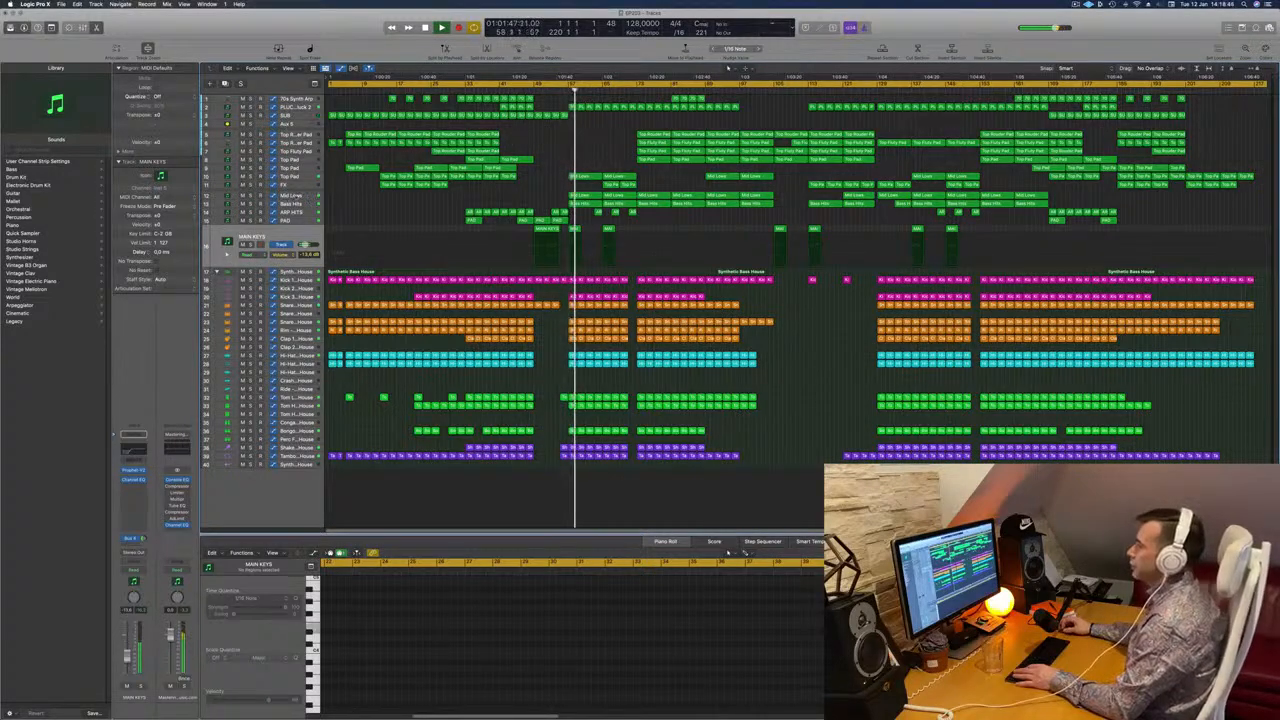
# Step: Audition the Mid Lows track and the Bass Hits track in solo one after the other, and clear the region selection
pyautogui.click(297, 197)
pyautogui.click(251, 211)
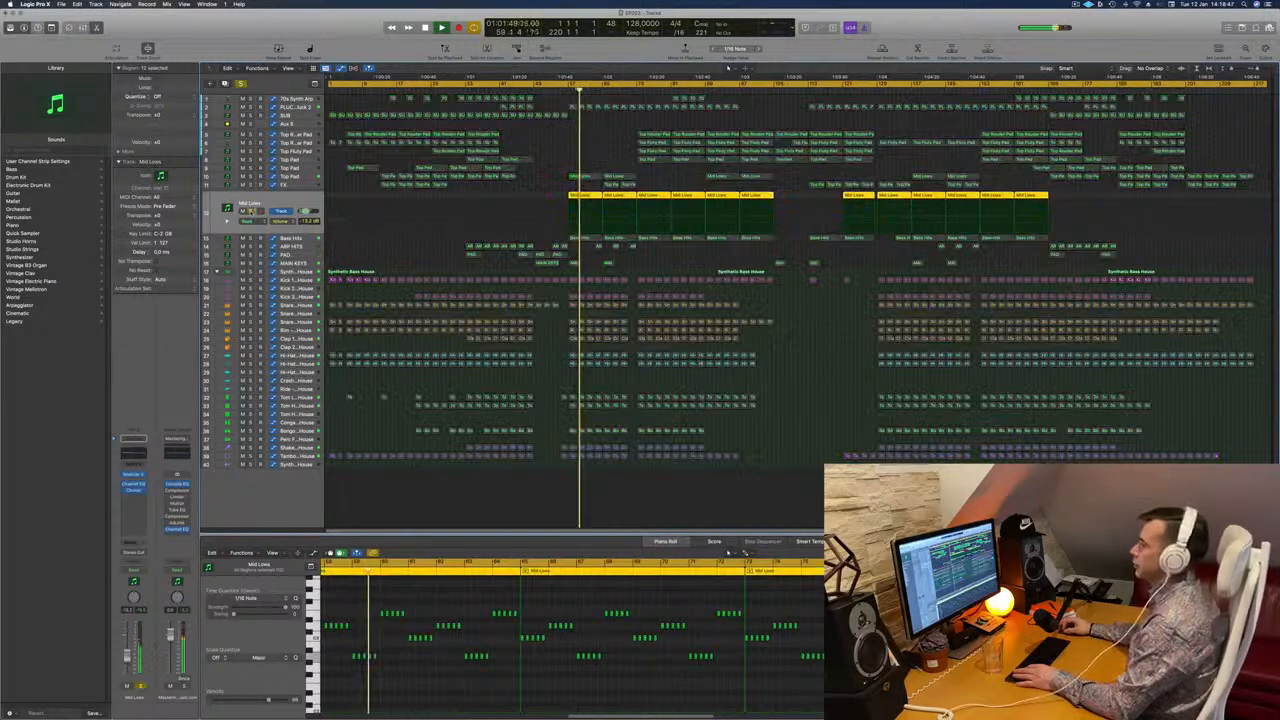
pyautogui.click(251, 211)
pyautogui.click(251, 238)
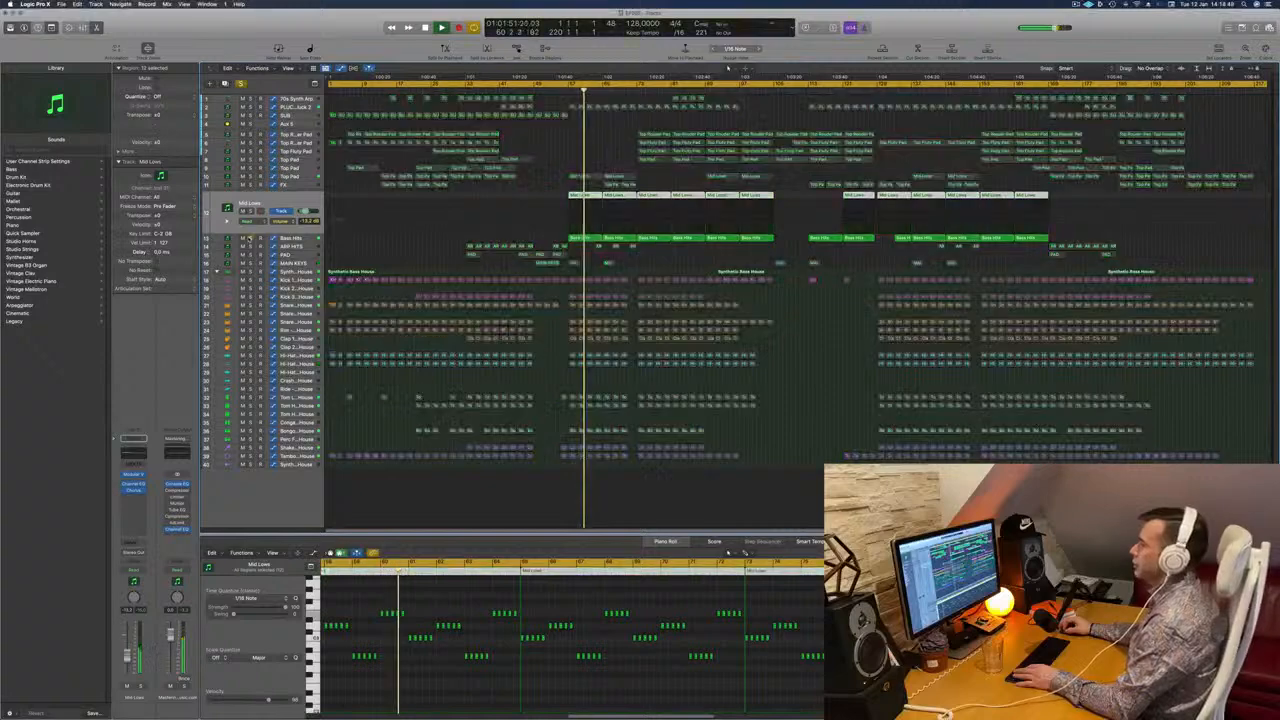
pyautogui.click(251, 238)
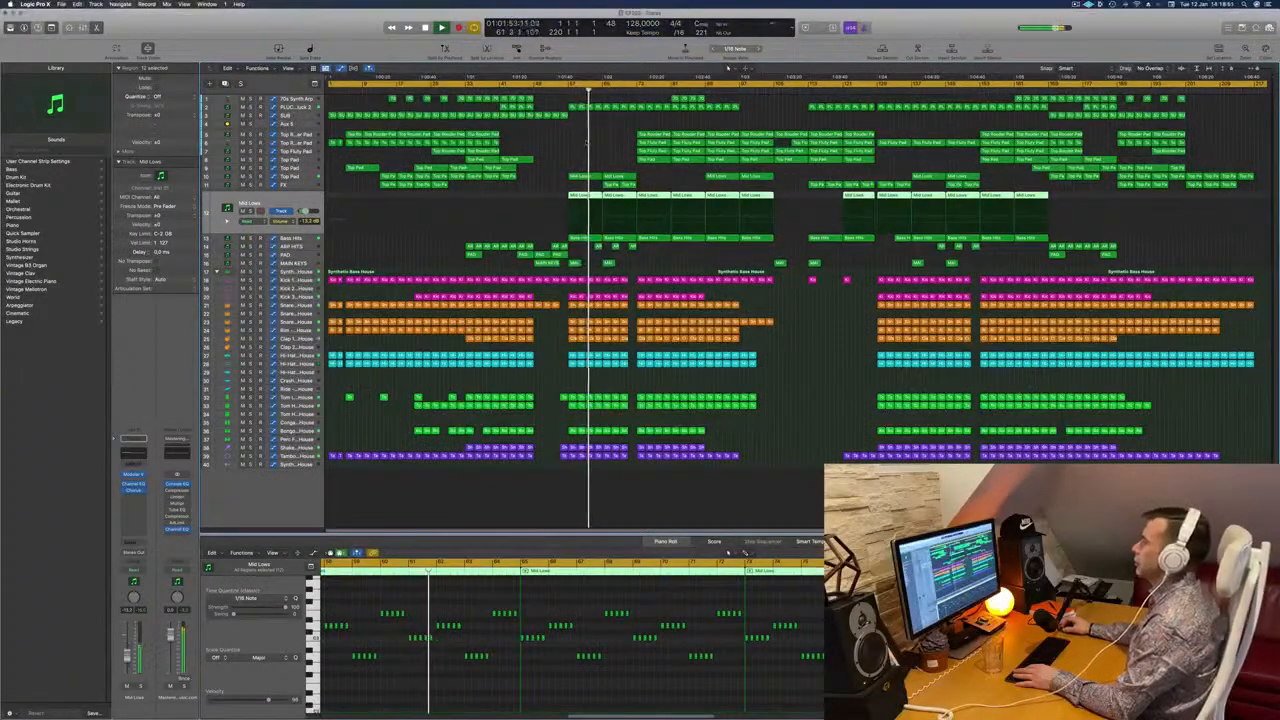
pyautogui.click(606, 151)
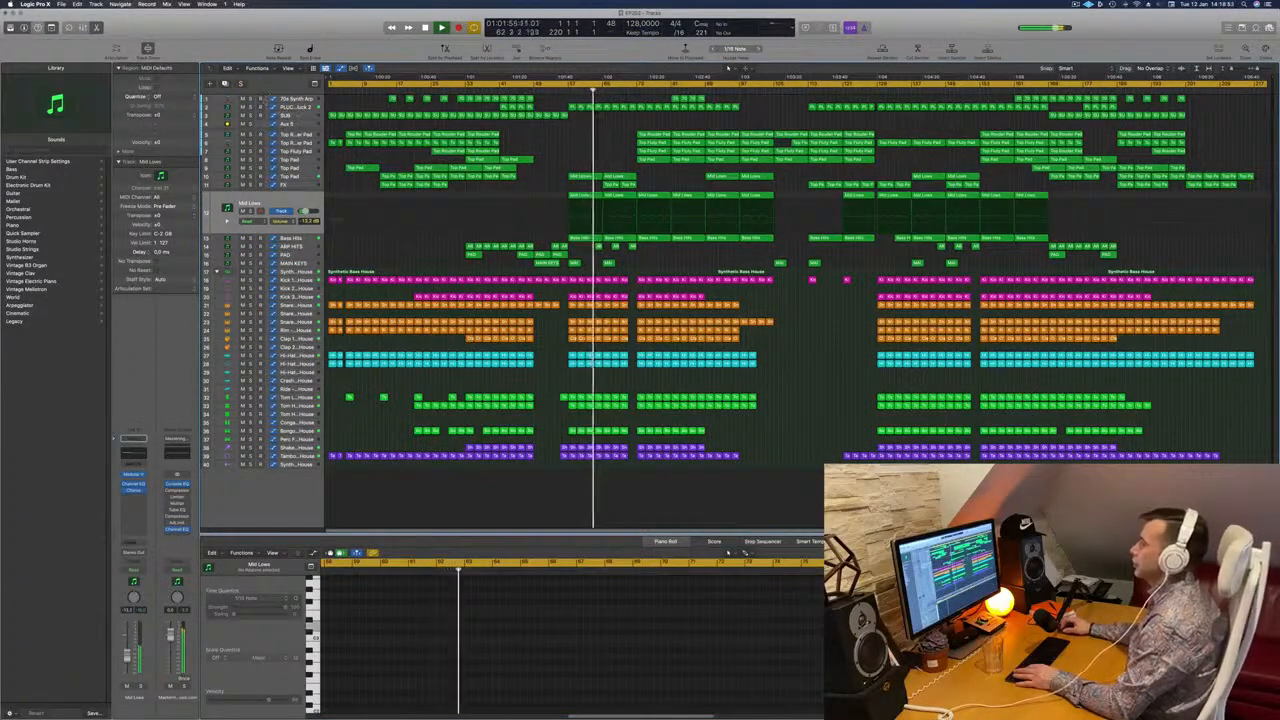
# Step: Audition the PLUCK track in solo, return to the full mix and deselect its regions
pyautogui.click(290, 107)
pyautogui.click(251, 123)
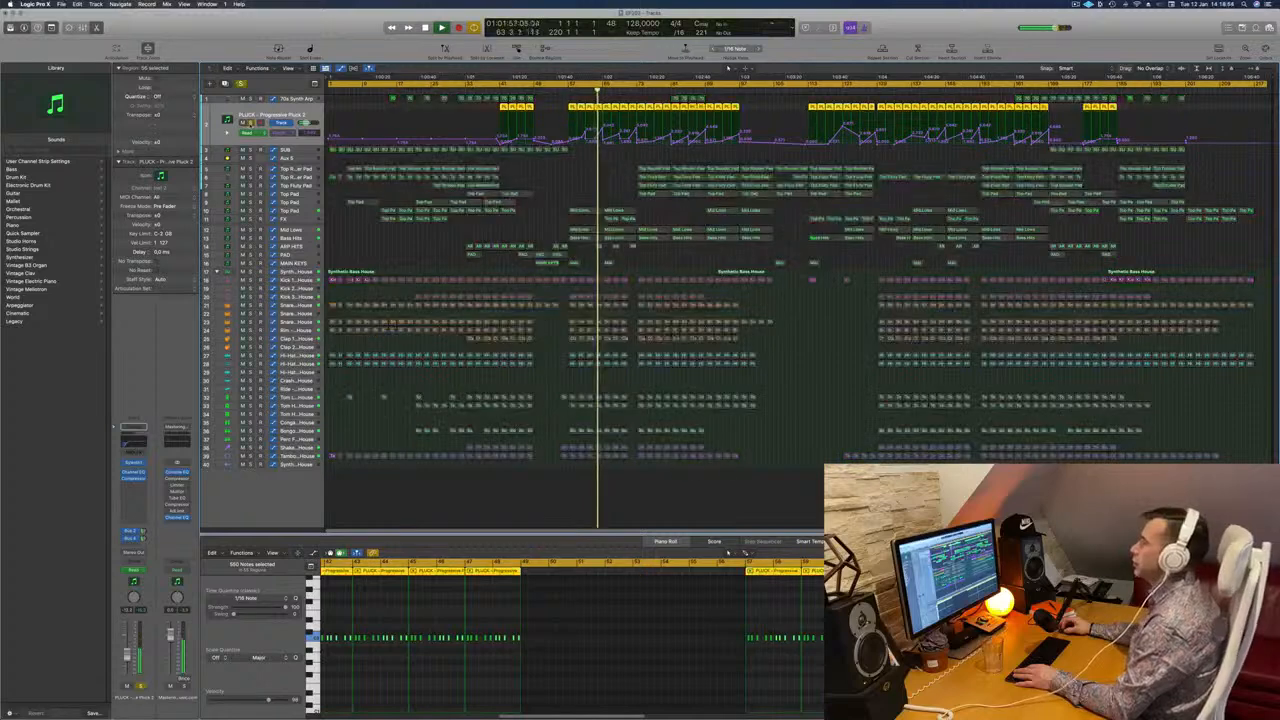
pyautogui.click(251, 123)
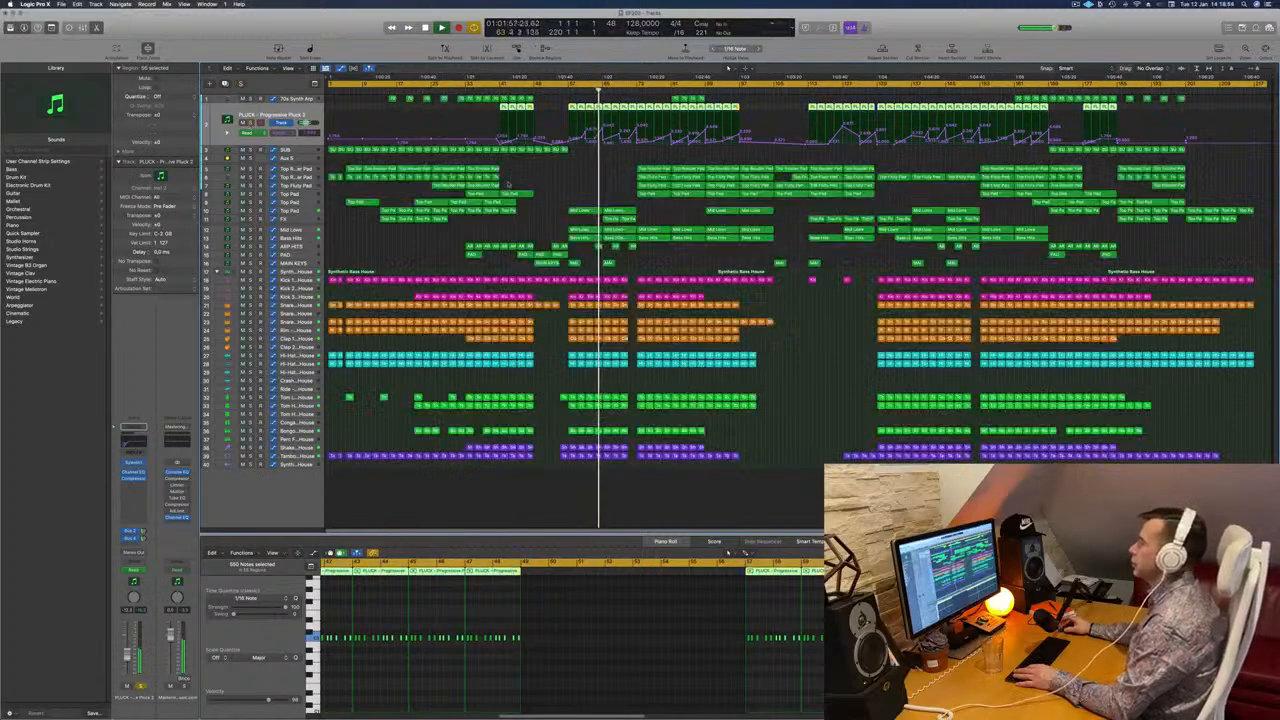
pyautogui.click(561, 183)
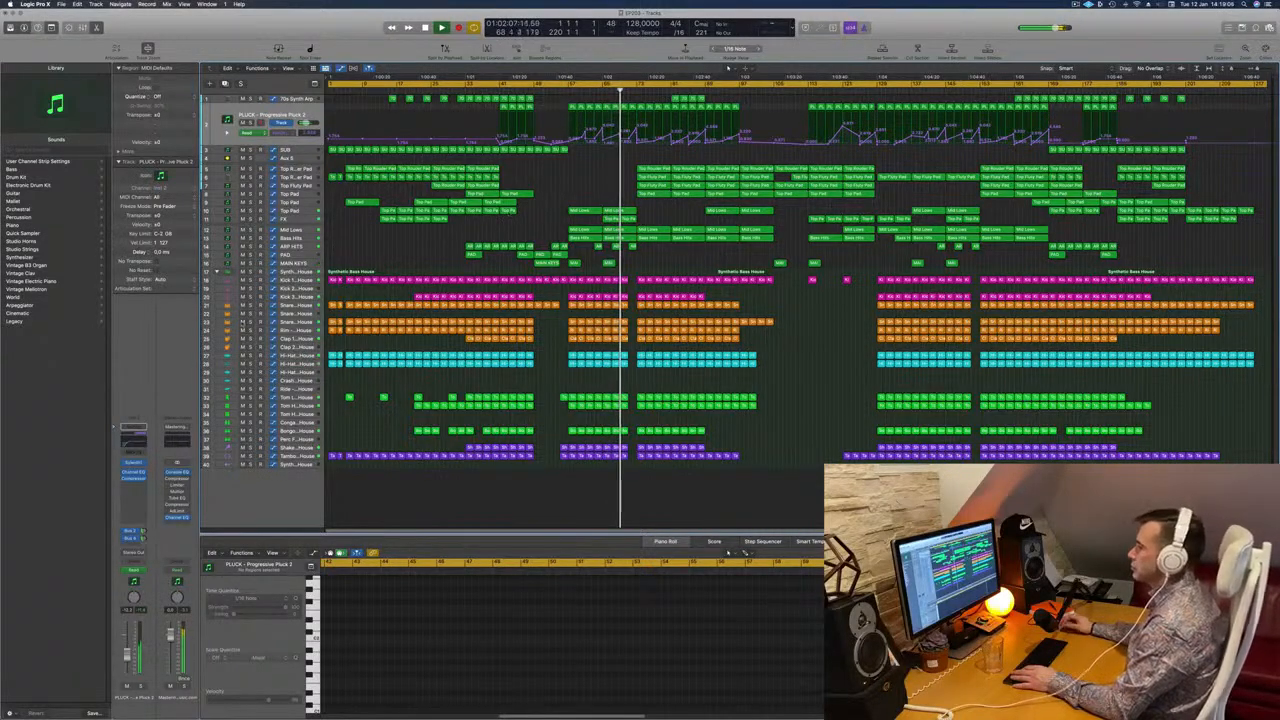
# Step: Inspect the Snare 1 and Rim tracks, audition Snare 3 in solo, and return to the Snare 1 track
pyautogui.click(302, 305)
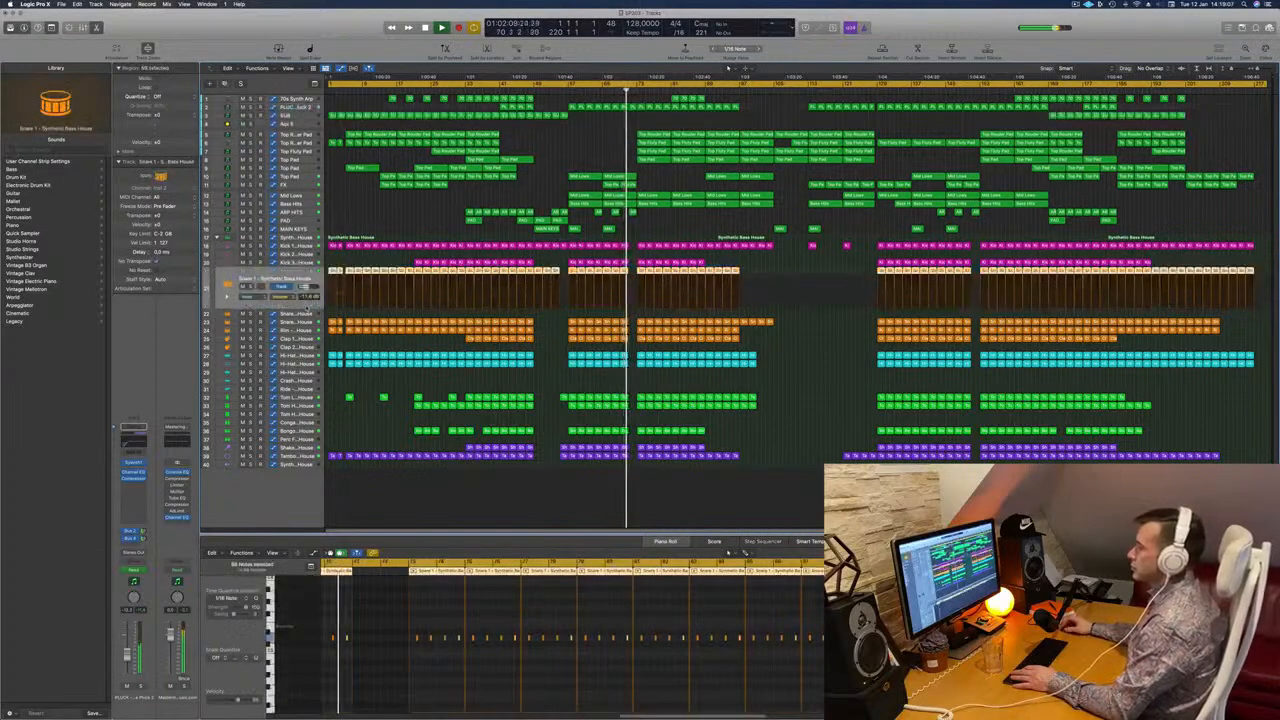
pyautogui.click(302, 331)
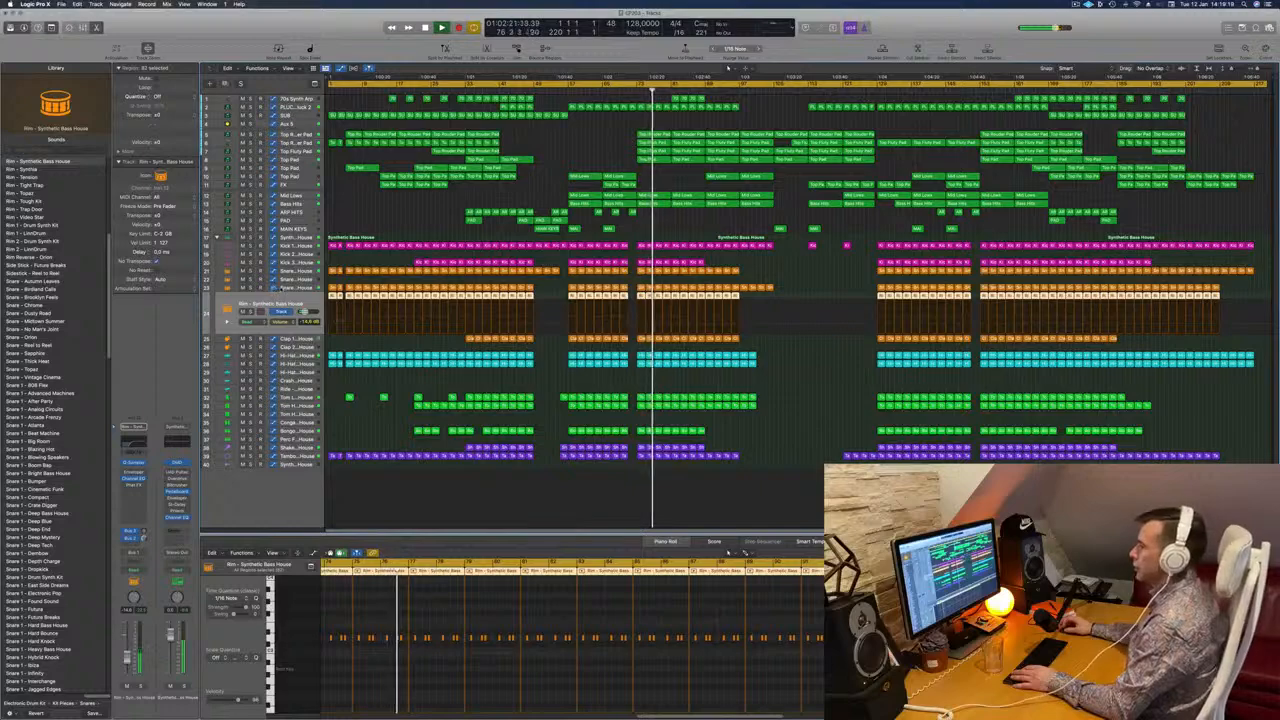
pyautogui.click(281, 289)
pyautogui.click(252, 303)
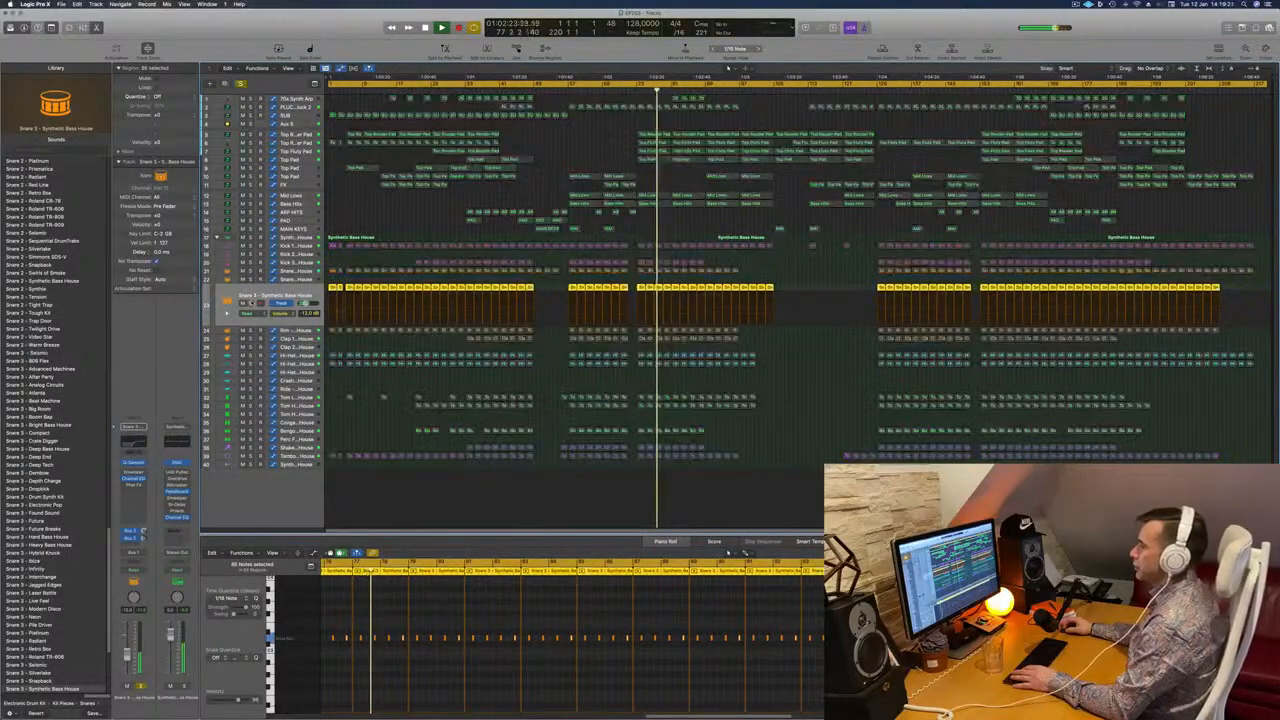
pyautogui.click(252, 303)
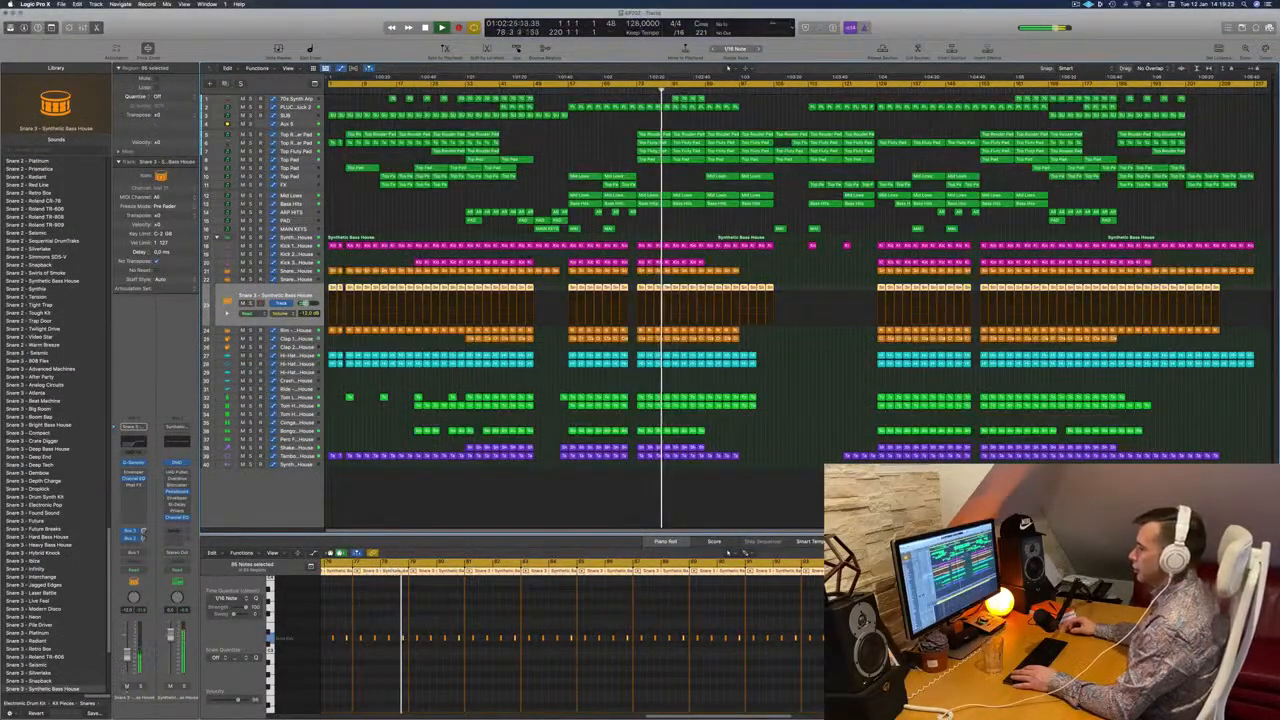
pyautogui.press('m')
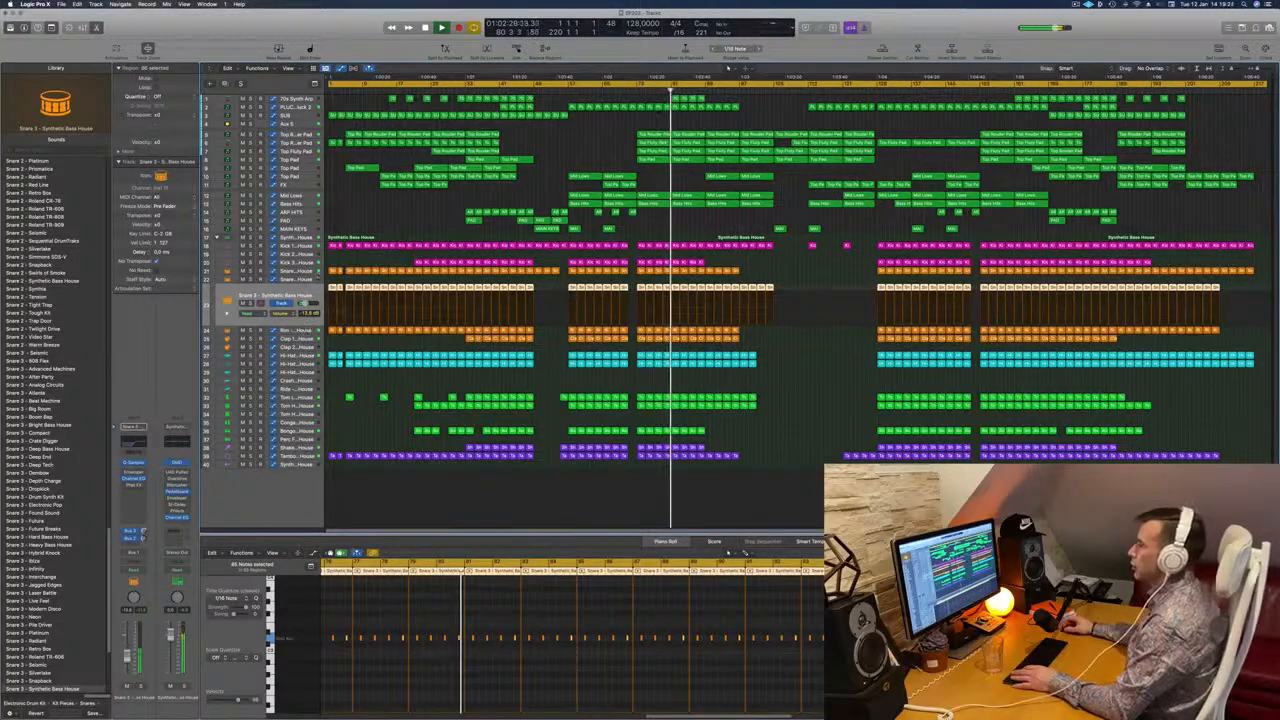
pyautogui.press('Up')
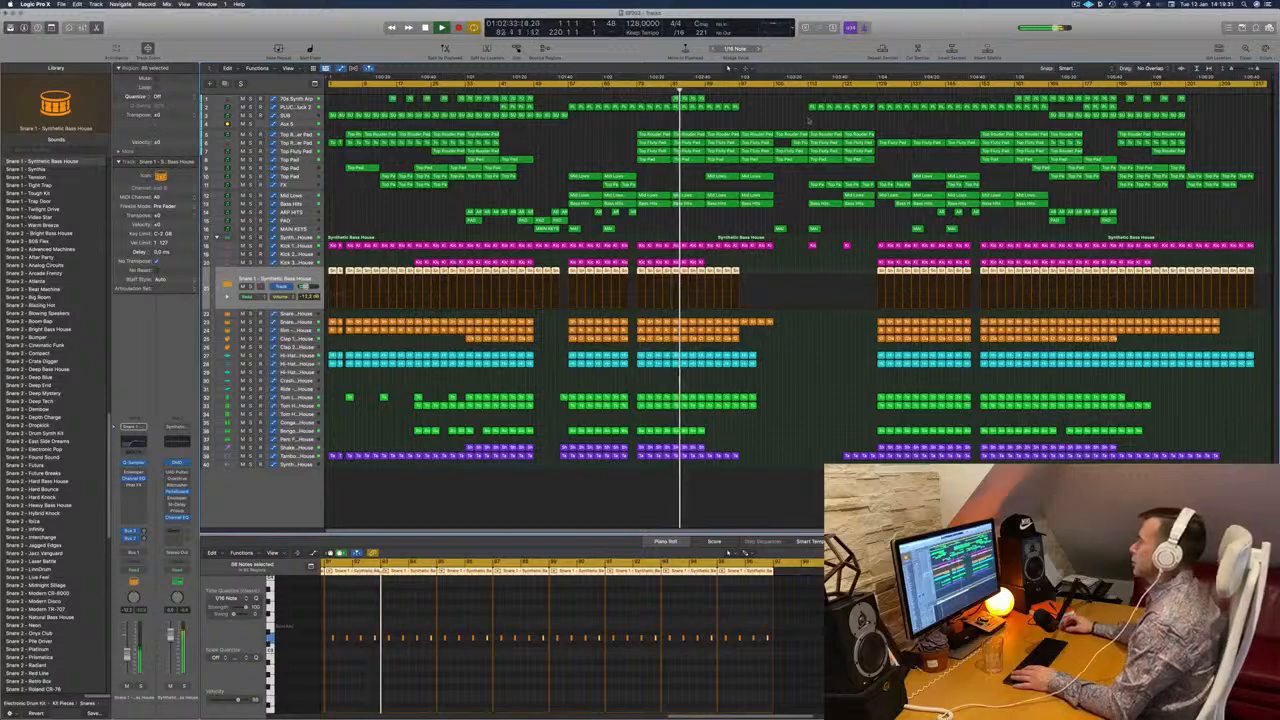
# Step: Play from around bar 105 and expand the Aux 5 track's additional automation lane
pyautogui.click(769, 90)
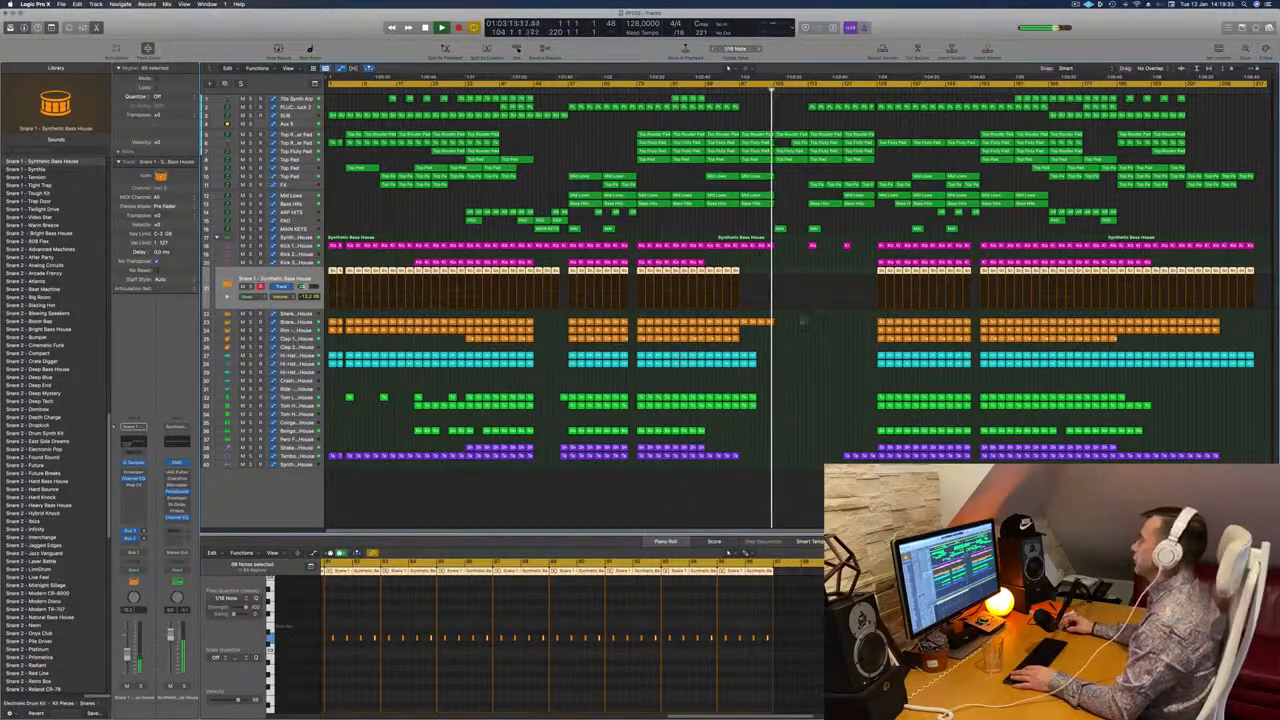
pyautogui.click(795, 341)
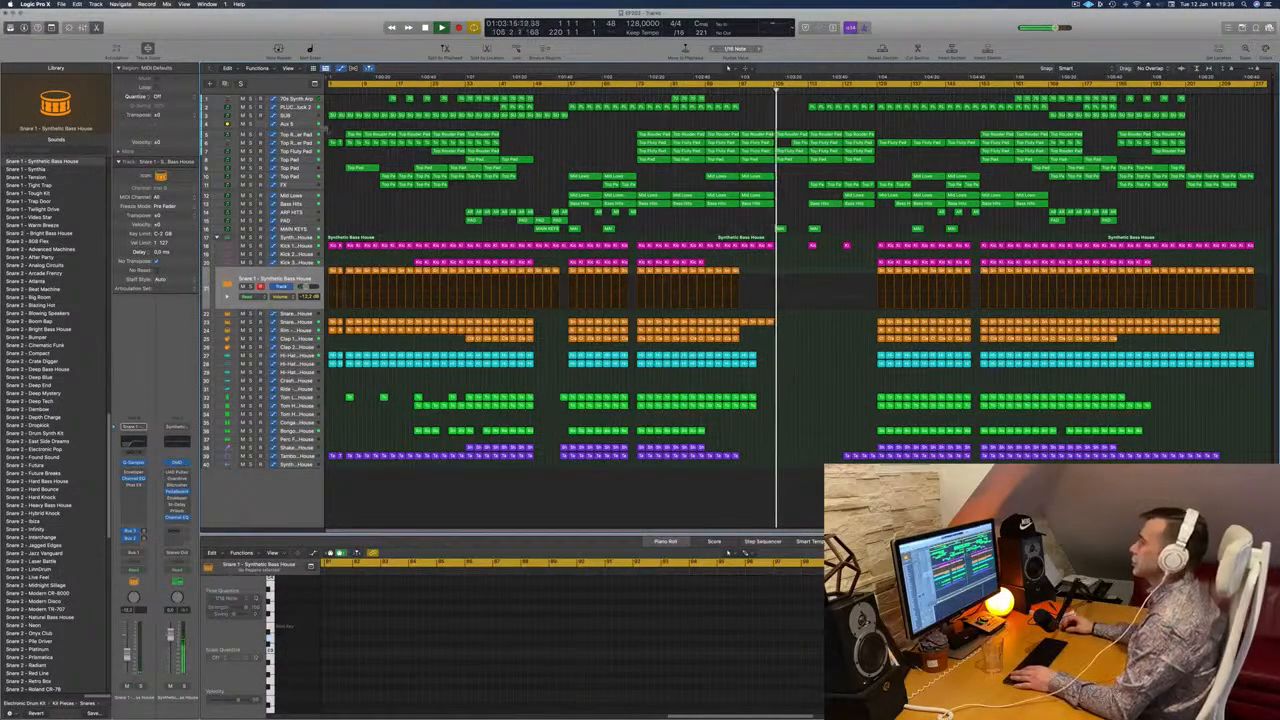
pyautogui.click(293, 126)
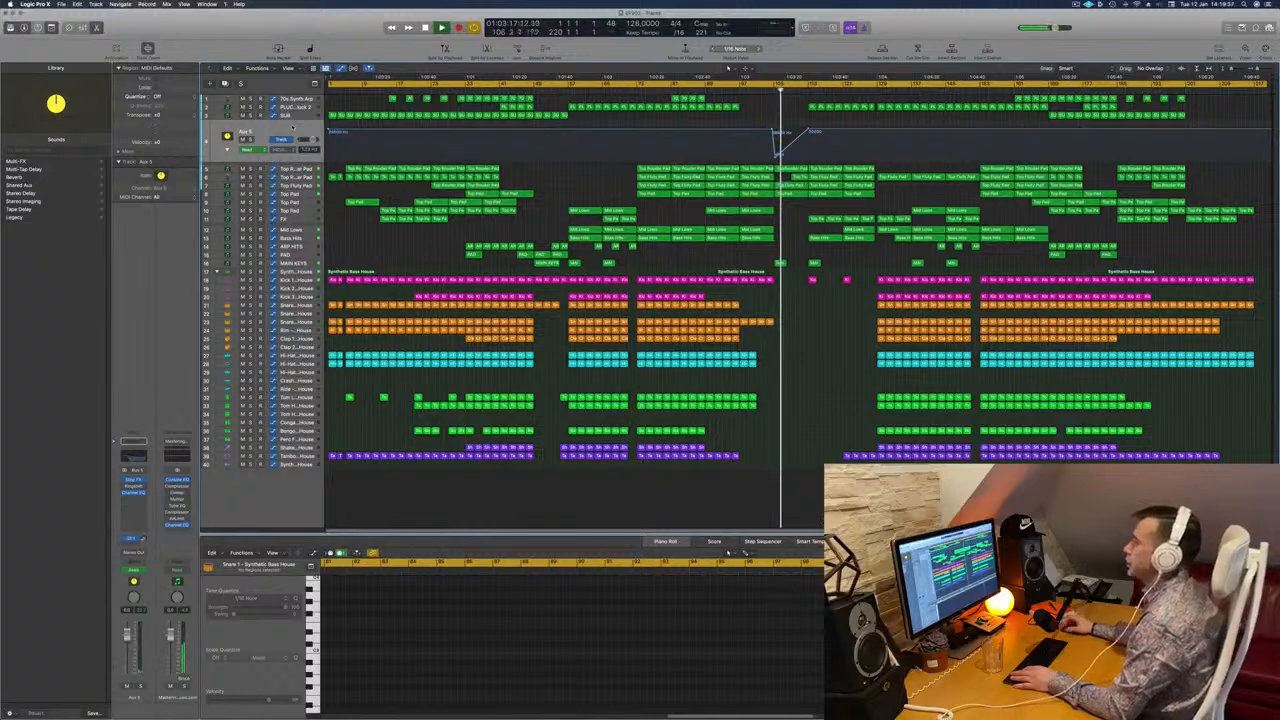
pyautogui.click(247, 148)
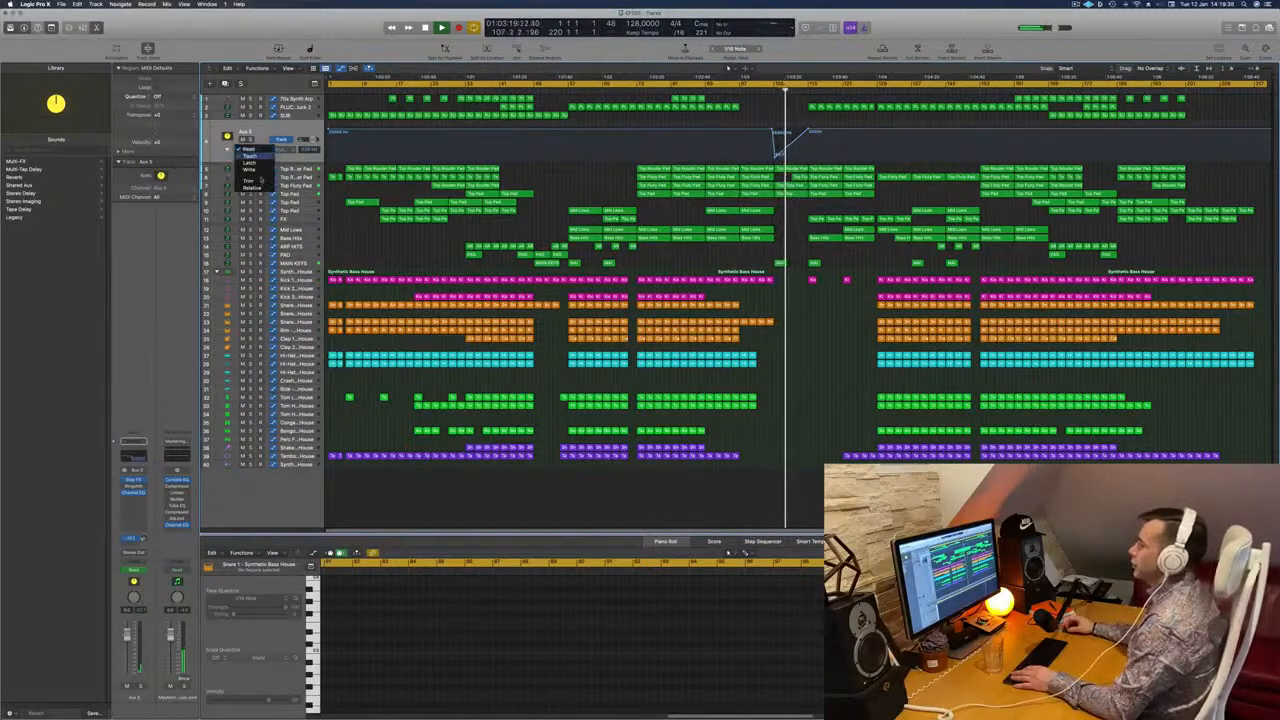
pyautogui.click(229, 151)
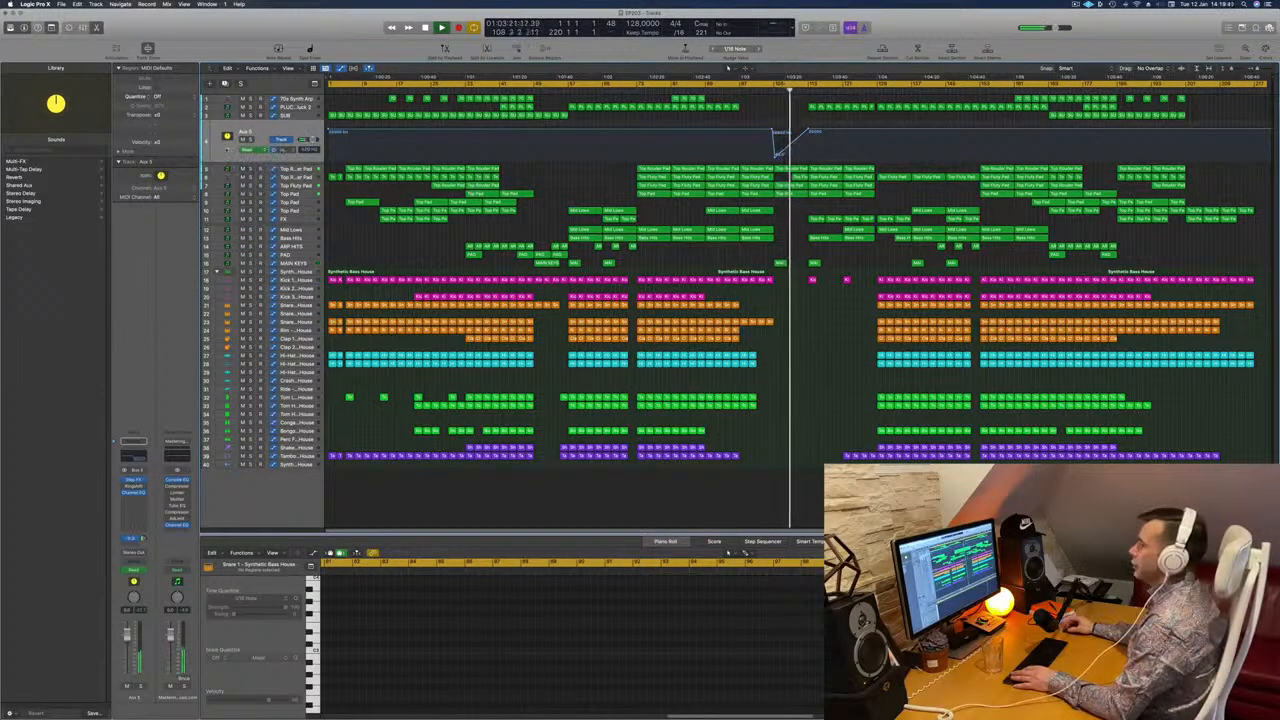
pyautogui.click(228, 150)
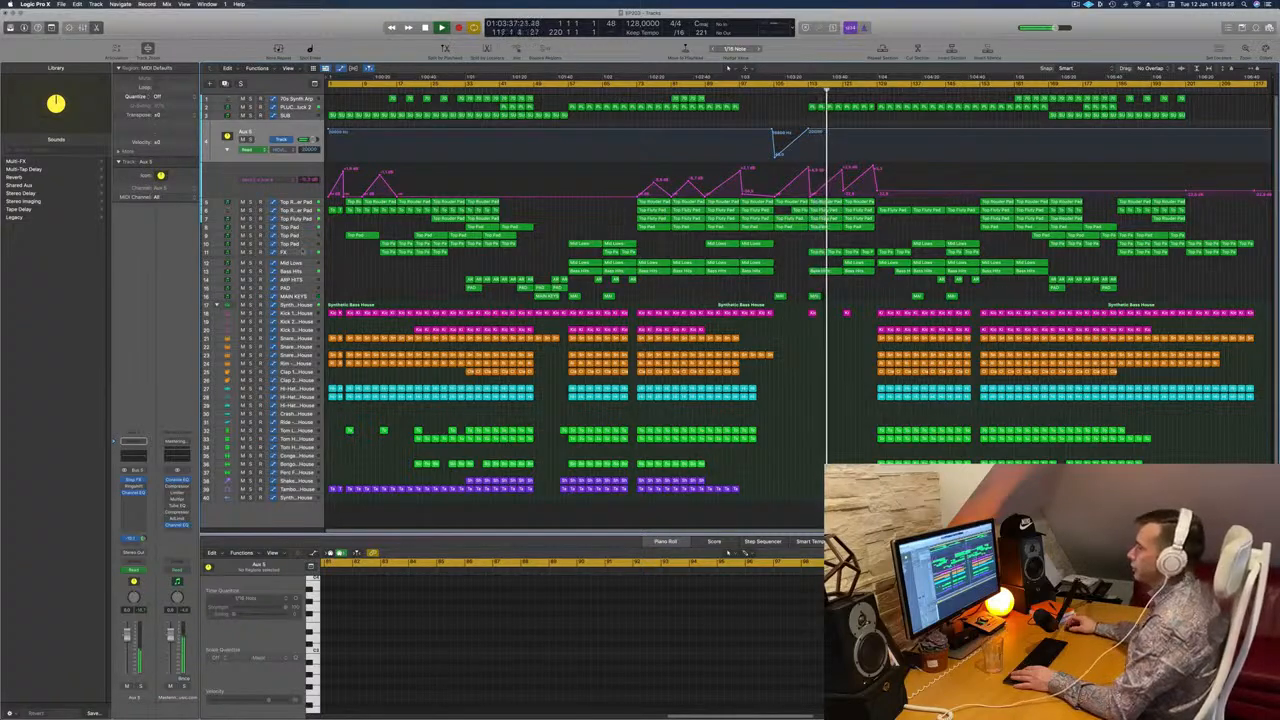
# Step: Inspect the FX track's automation curves, toggle its solo on and off, and deselect its regions
pyautogui.click(304, 252)
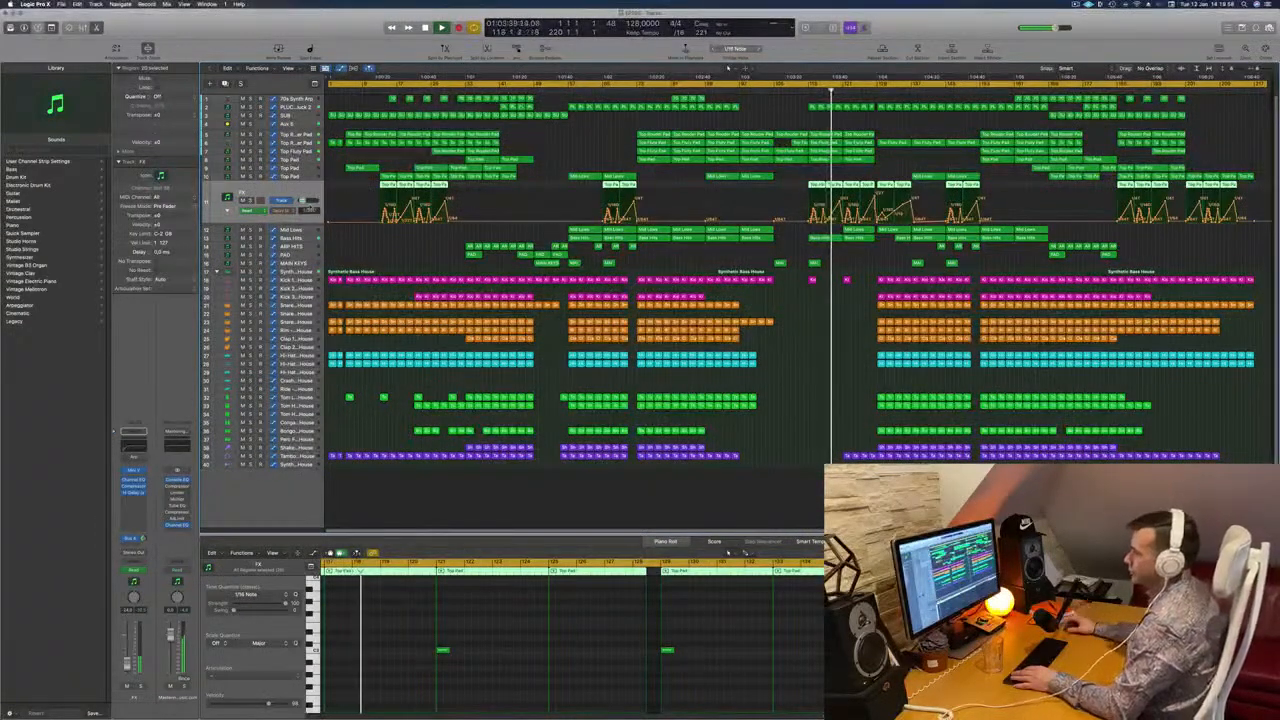
pyautogui.hotkey('ctrl', 's')
pyautogui.hotkey('ctrl', 's')
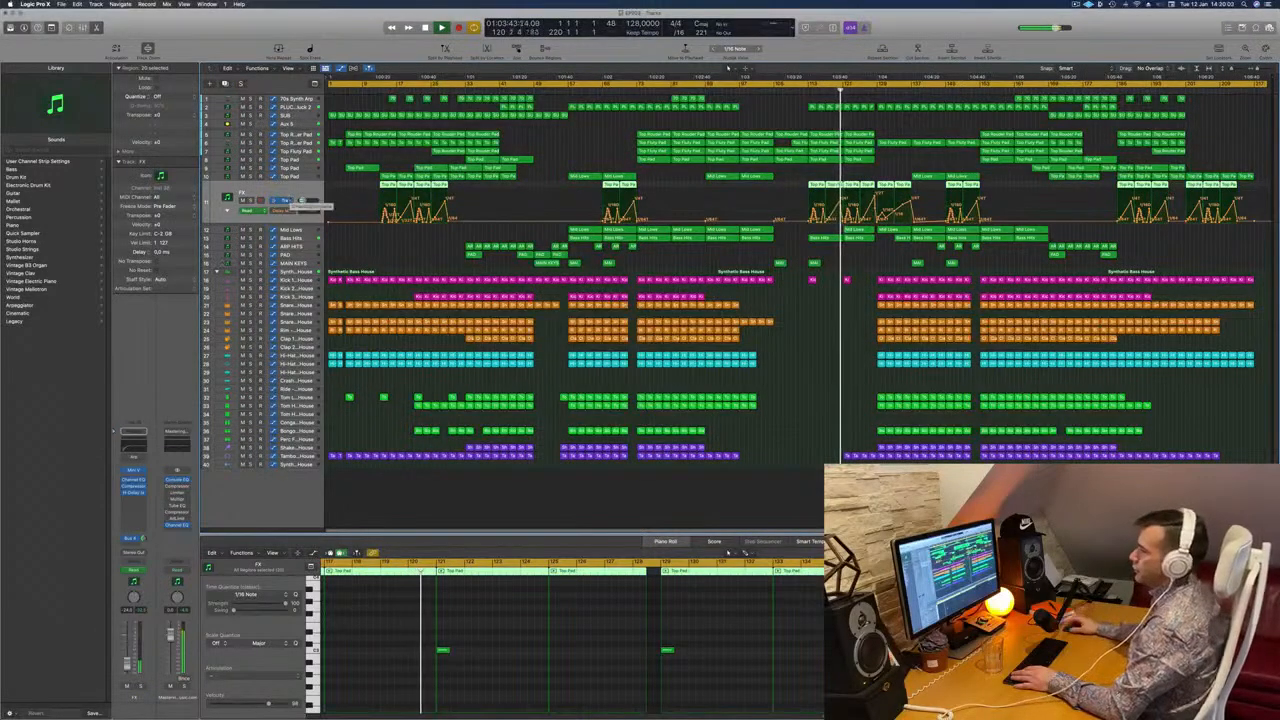
pyautogui.click(787, 390)
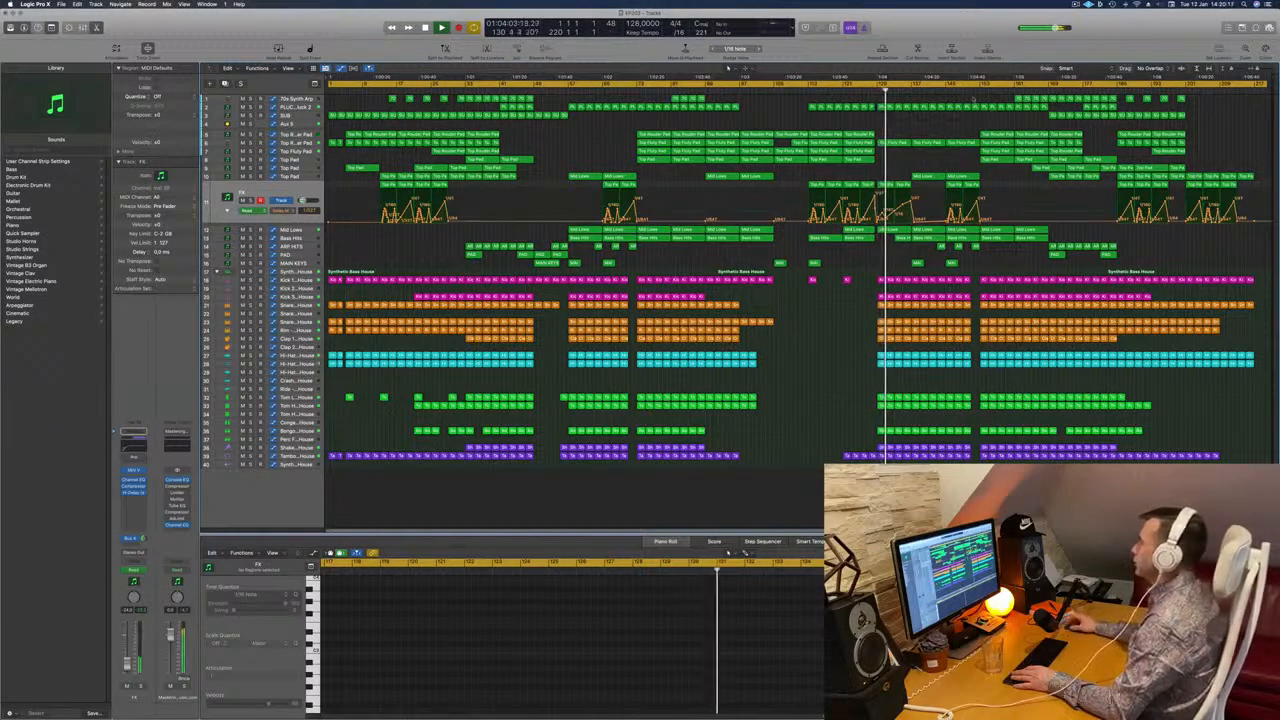
# Step: Play from around bar 153 and examine the Aux 5 track with its additional automation lane expanded
pyautogui.click(980, 89)
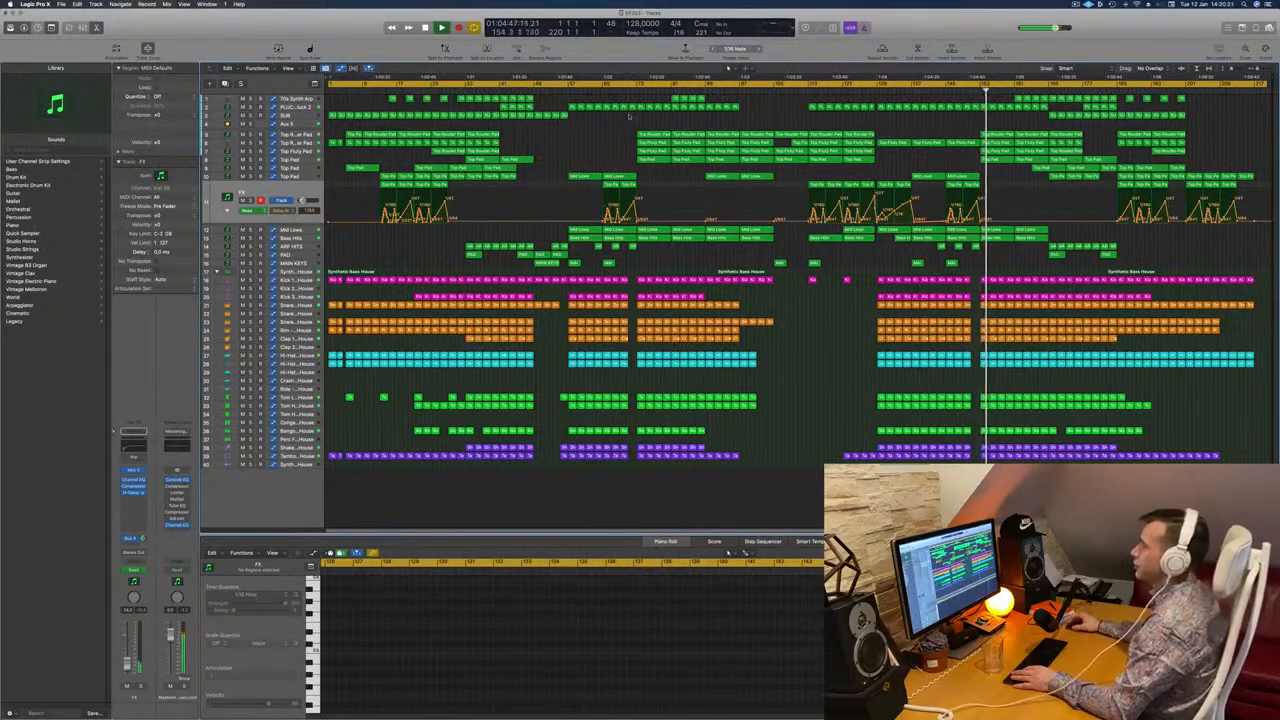
pyautogui.click(304, 123)
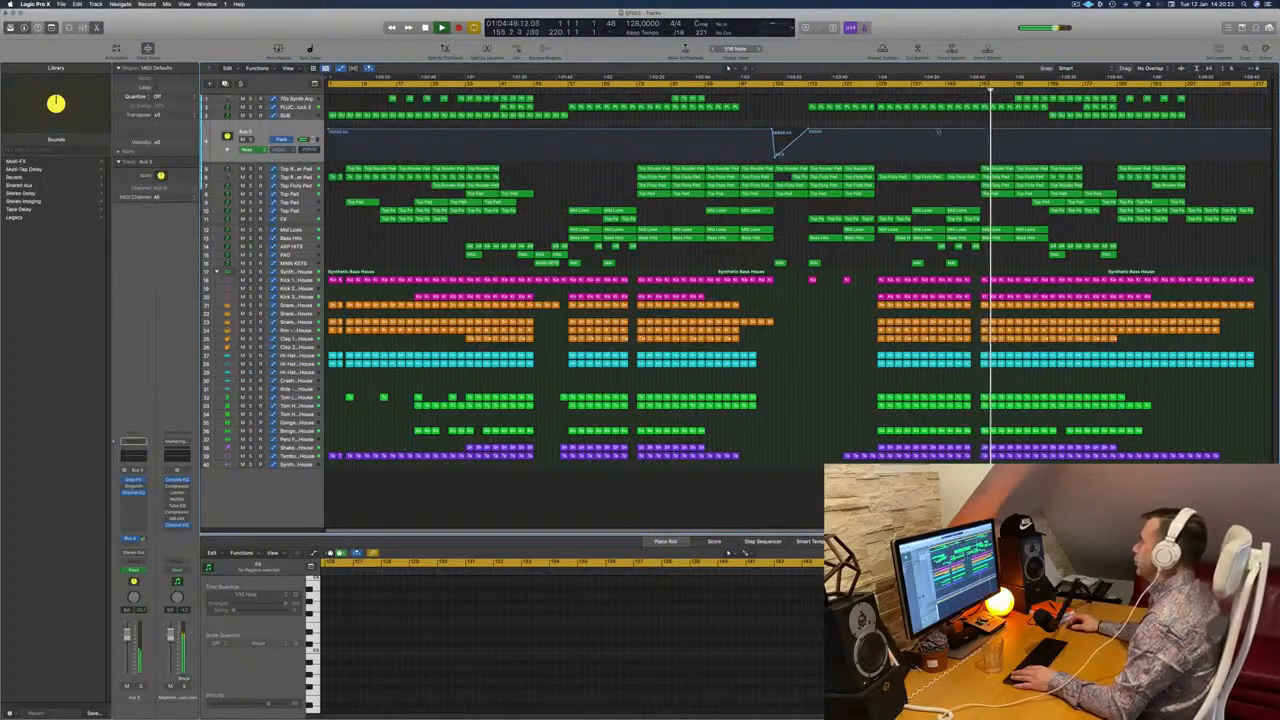
pyautogui.click(228, 151)
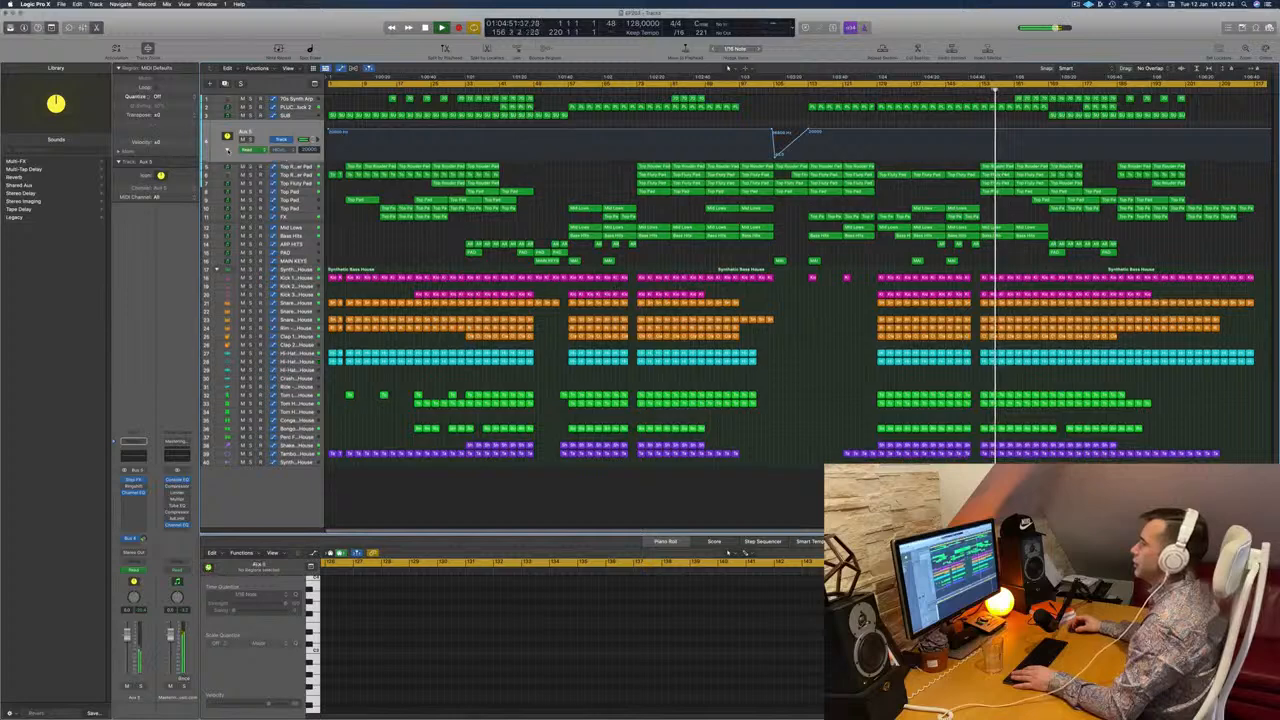
pyautogui.click(228, 151)
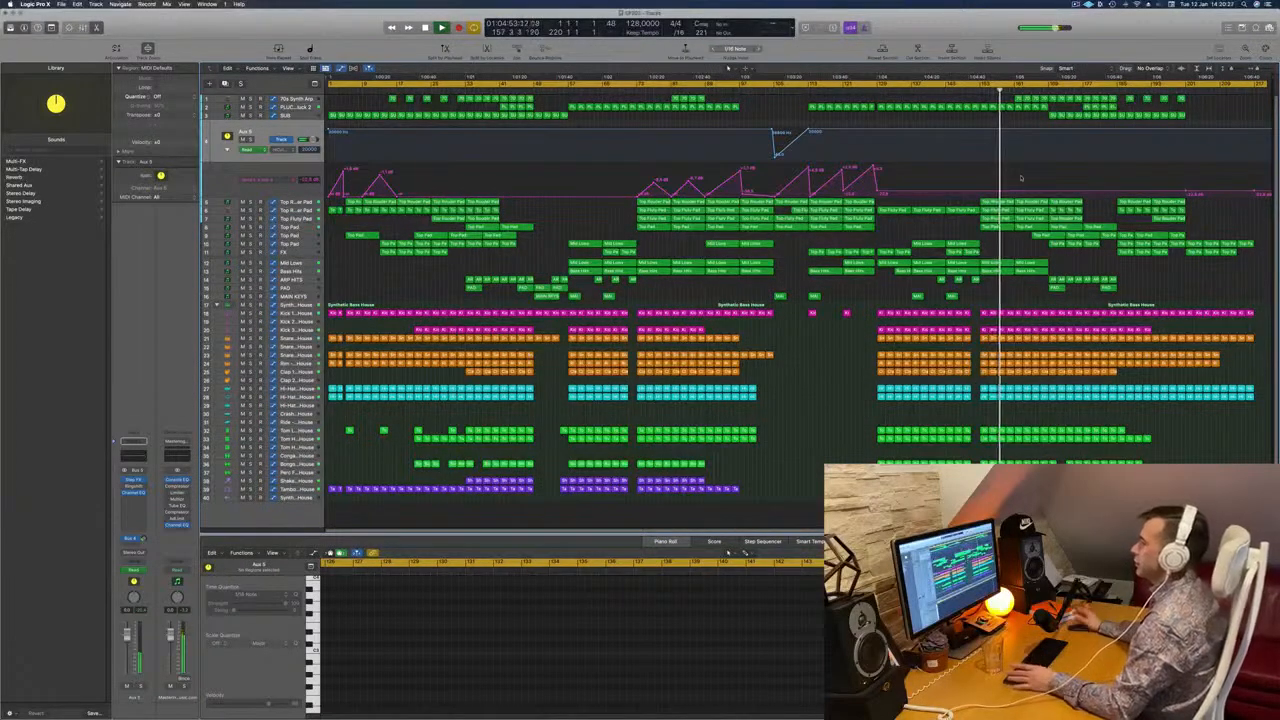
# Step: Stop playback, set the cycle range from bar 1 to bar 17, and play it from the start
pyautogui.press('space')
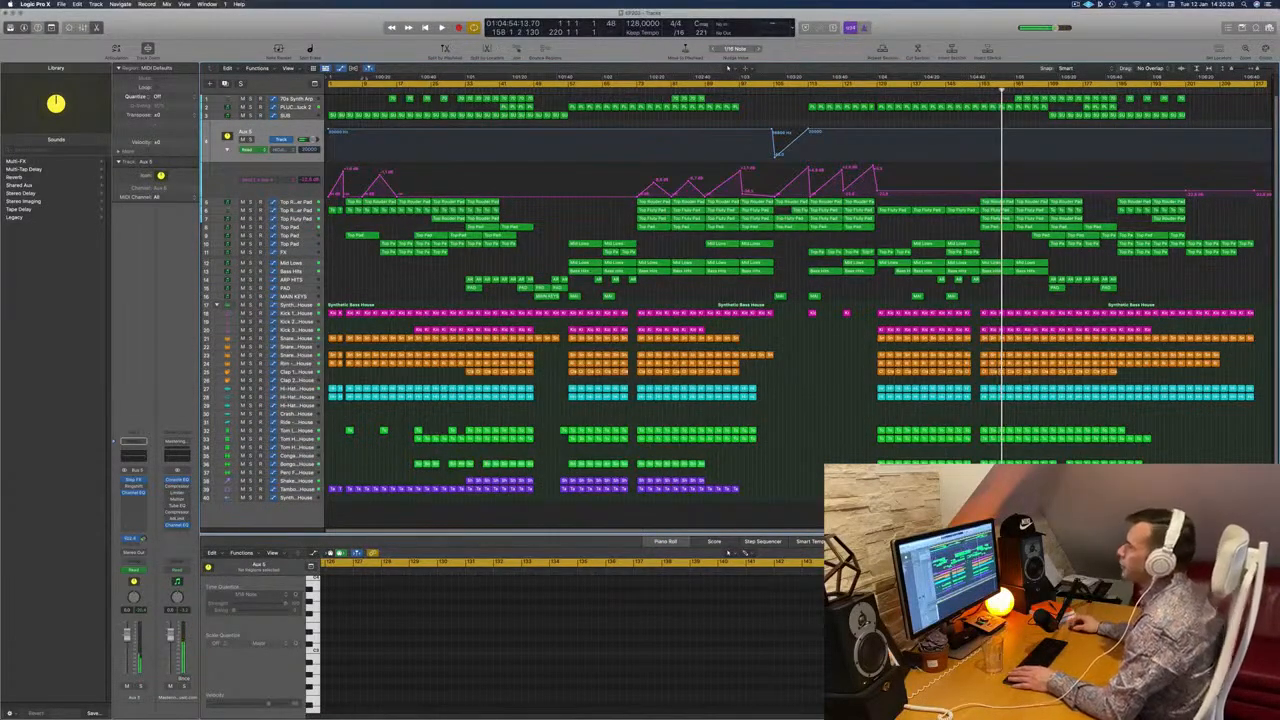
pyautogui.click(402, 85)
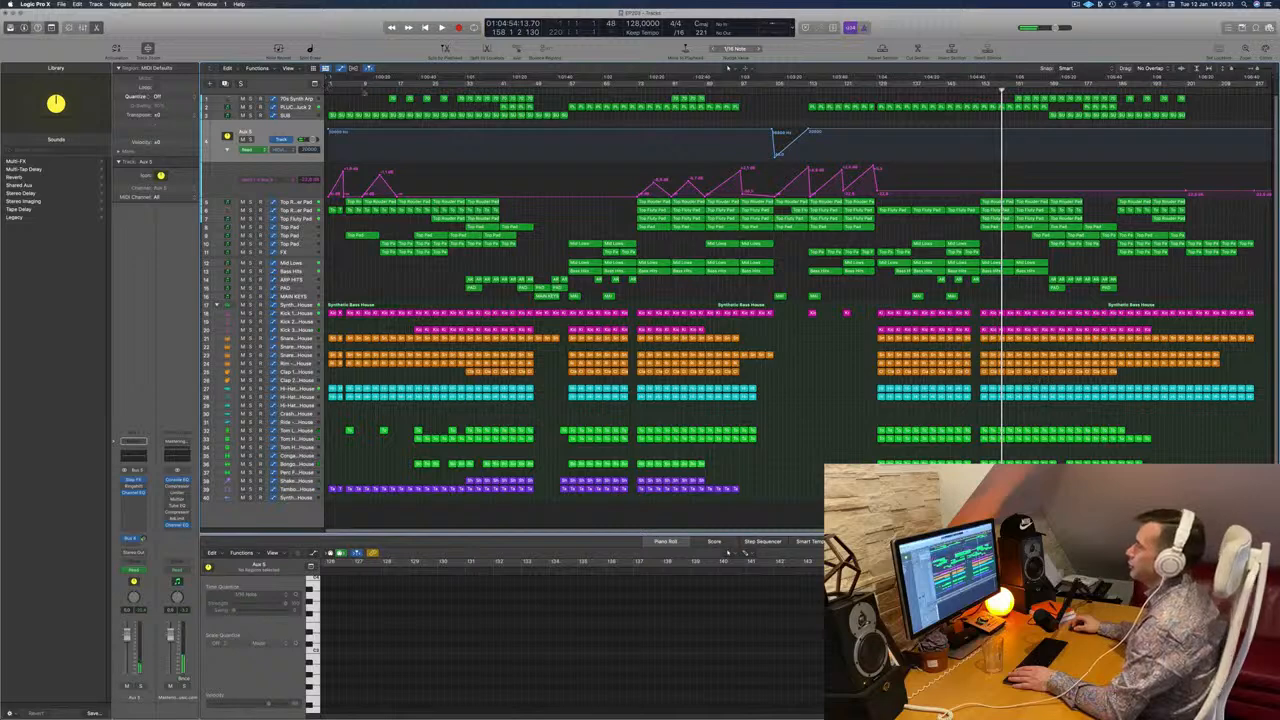
pyautogui.moveTo(330, 84); pyautogui.dragTo(397, 85)
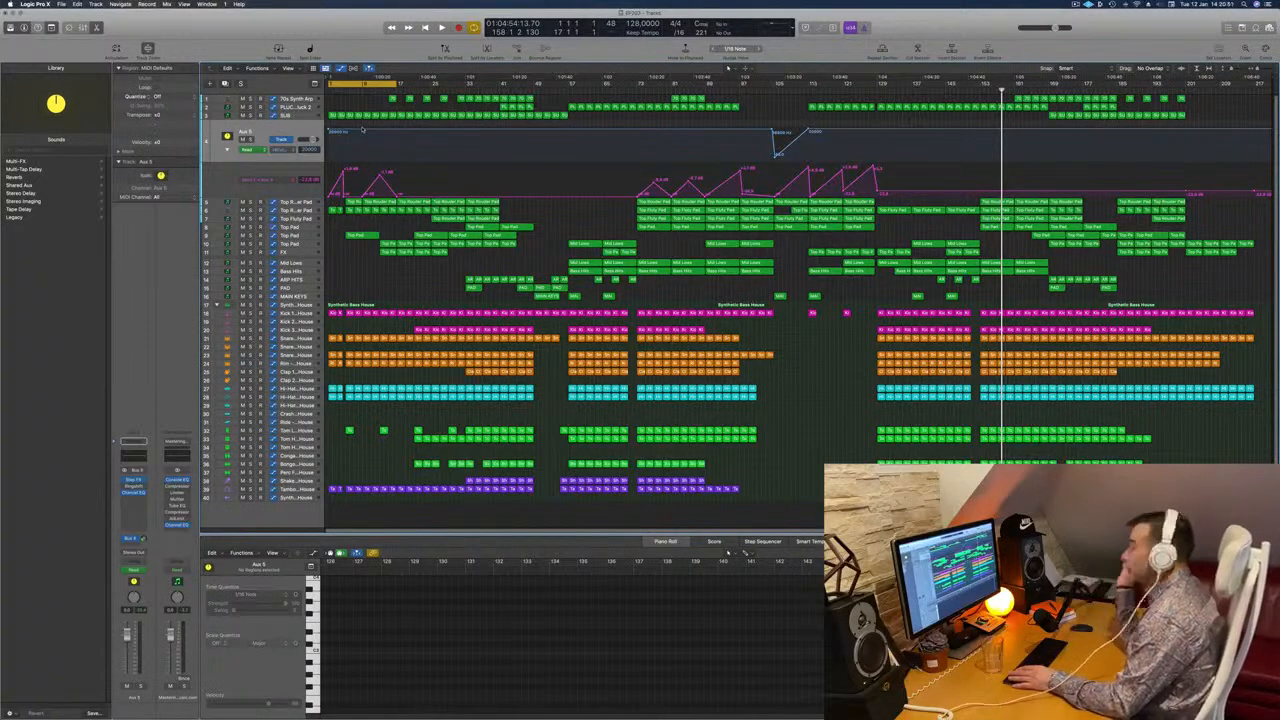
pyautogui.press('space')
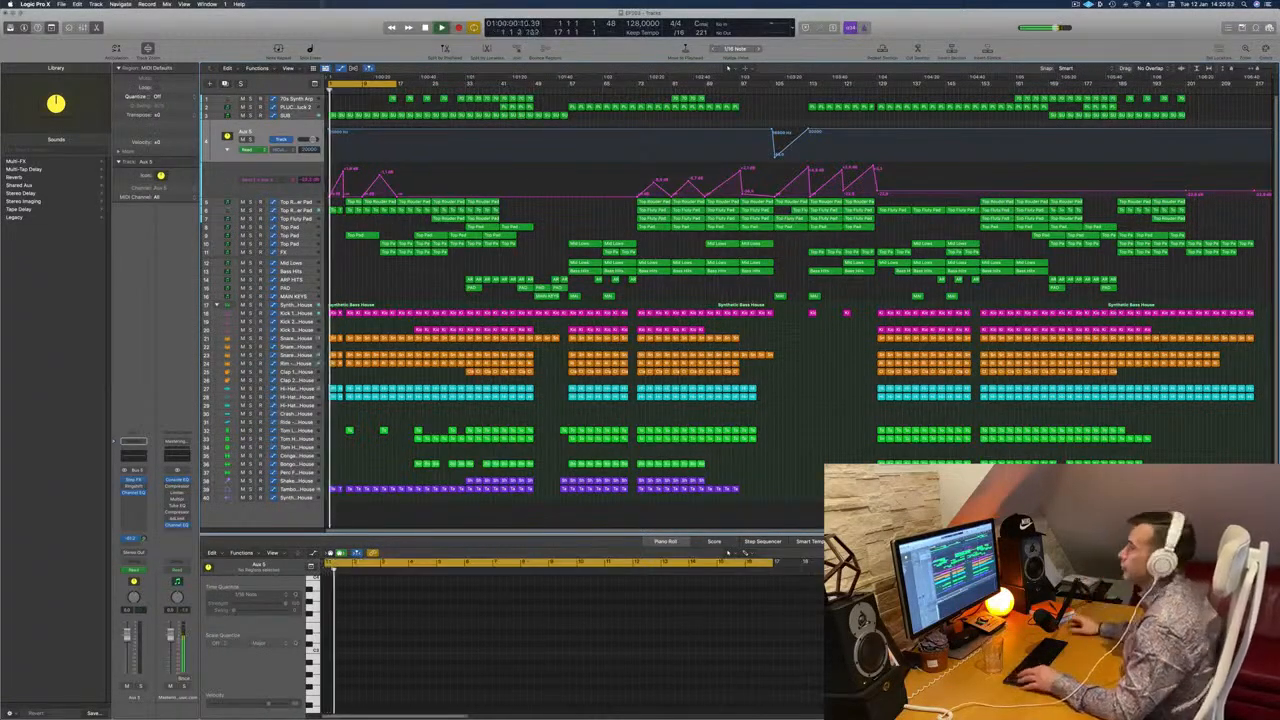
pyautogui.scroll(6, 395, 283)
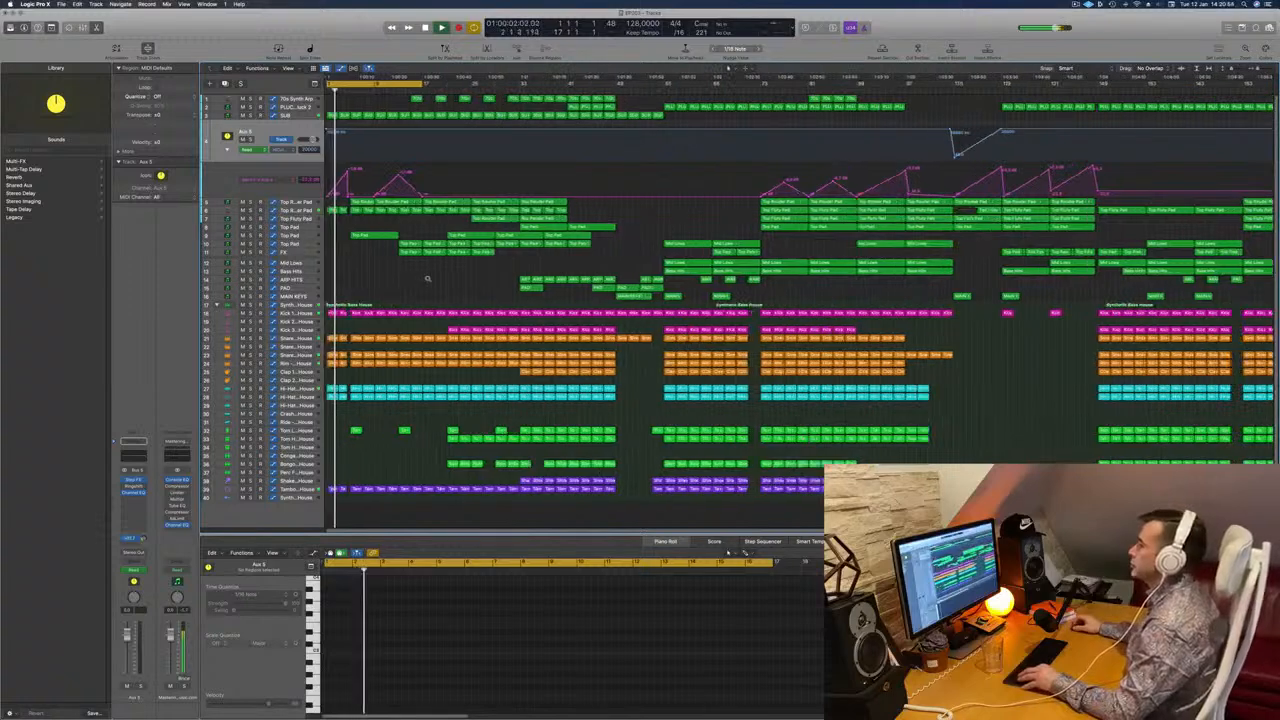
pyautogui.press('super+Left')
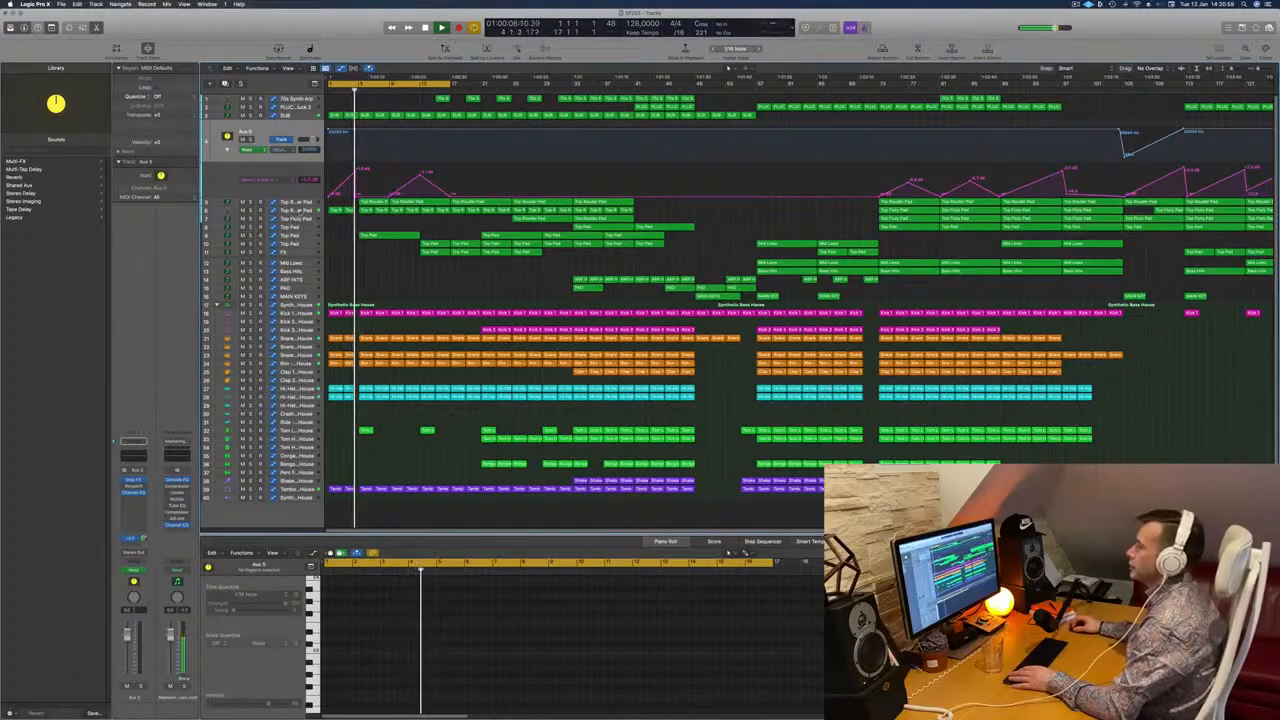
# Step: Select the second Top Rouder Pad track, audition it in solo from the cycle start, and deselect its regions
pyautogui.click(292, 210)
pyautogui.press('space')
pyautogui.press('space')
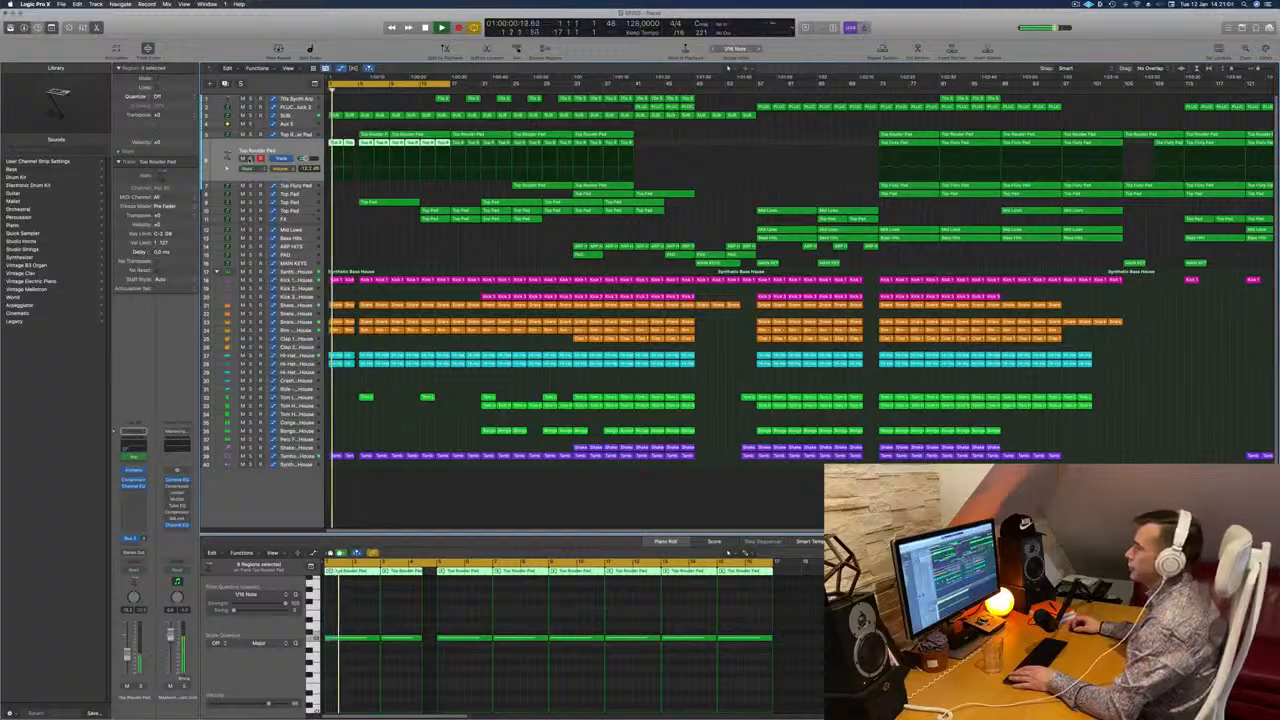
pyautogui.press('s')
pyautogui.press('s')
pyautogui.press('Return')
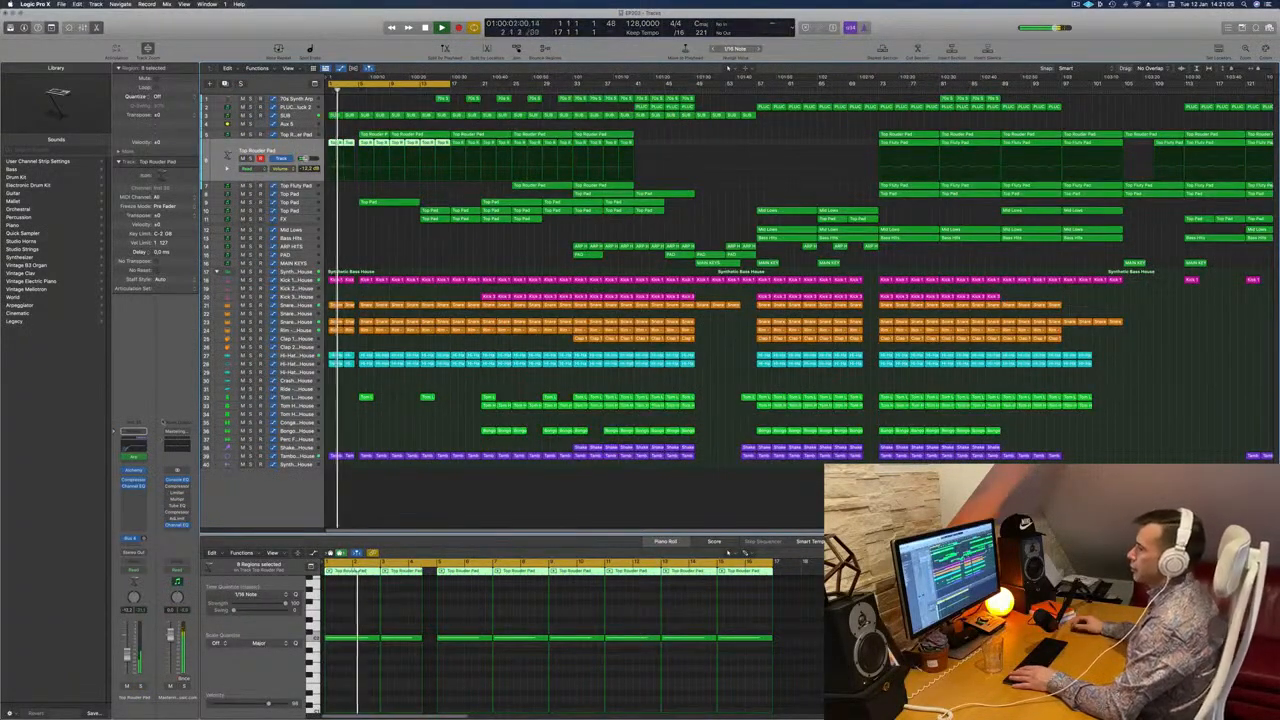
pyautogui.click(375, 255)
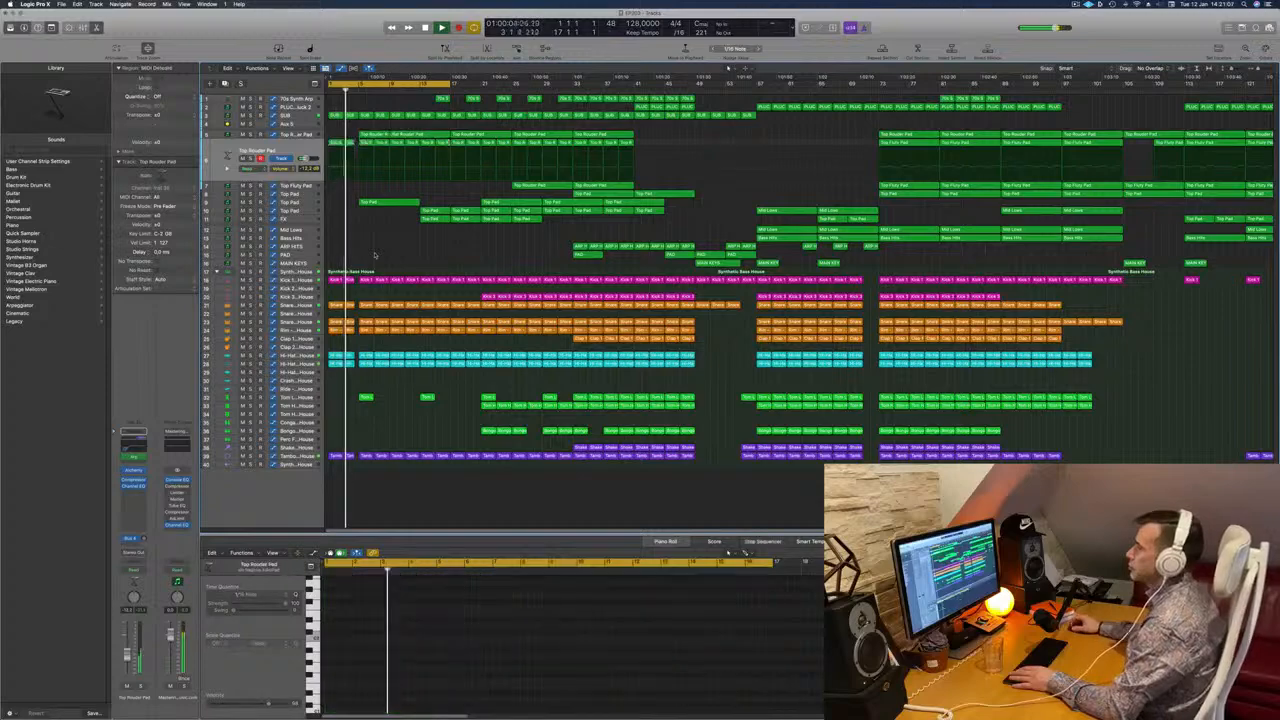
# Step: Select the SUB track and toggle its solo on and off while the cycle plays
pyautogui.click(300, 115)
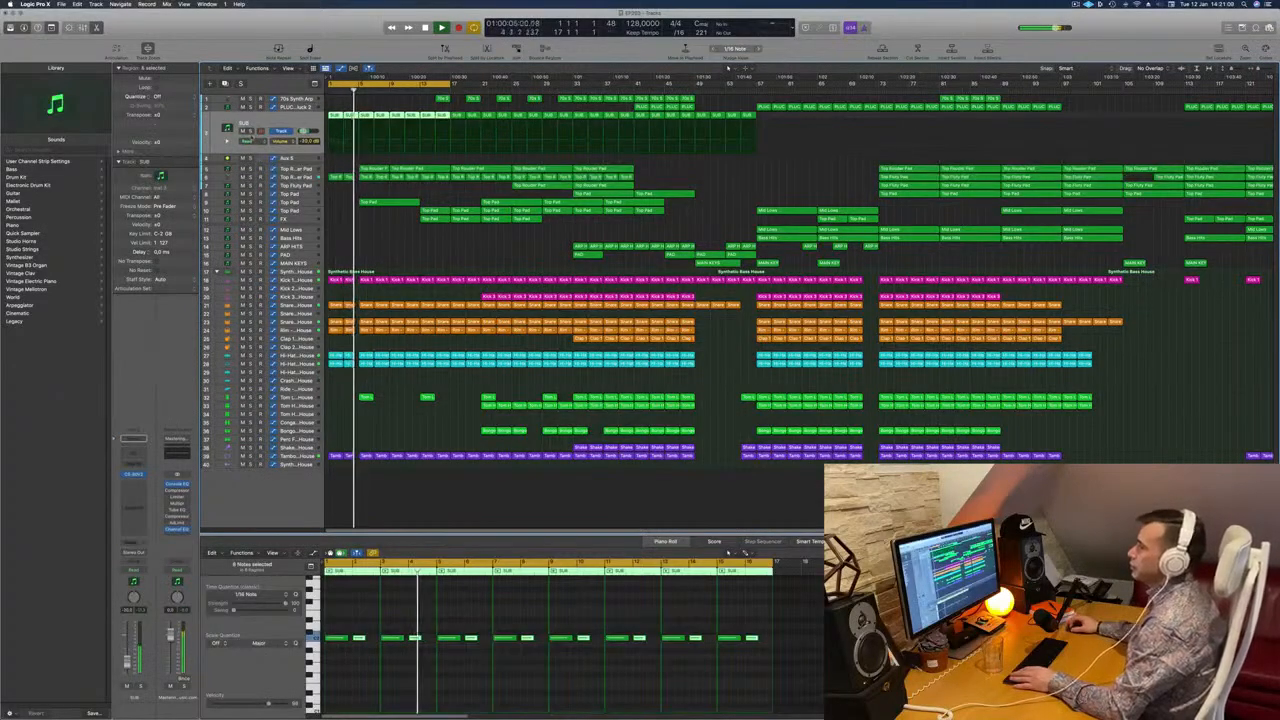
pyautogui.press('s')
pyautogui.press('s')
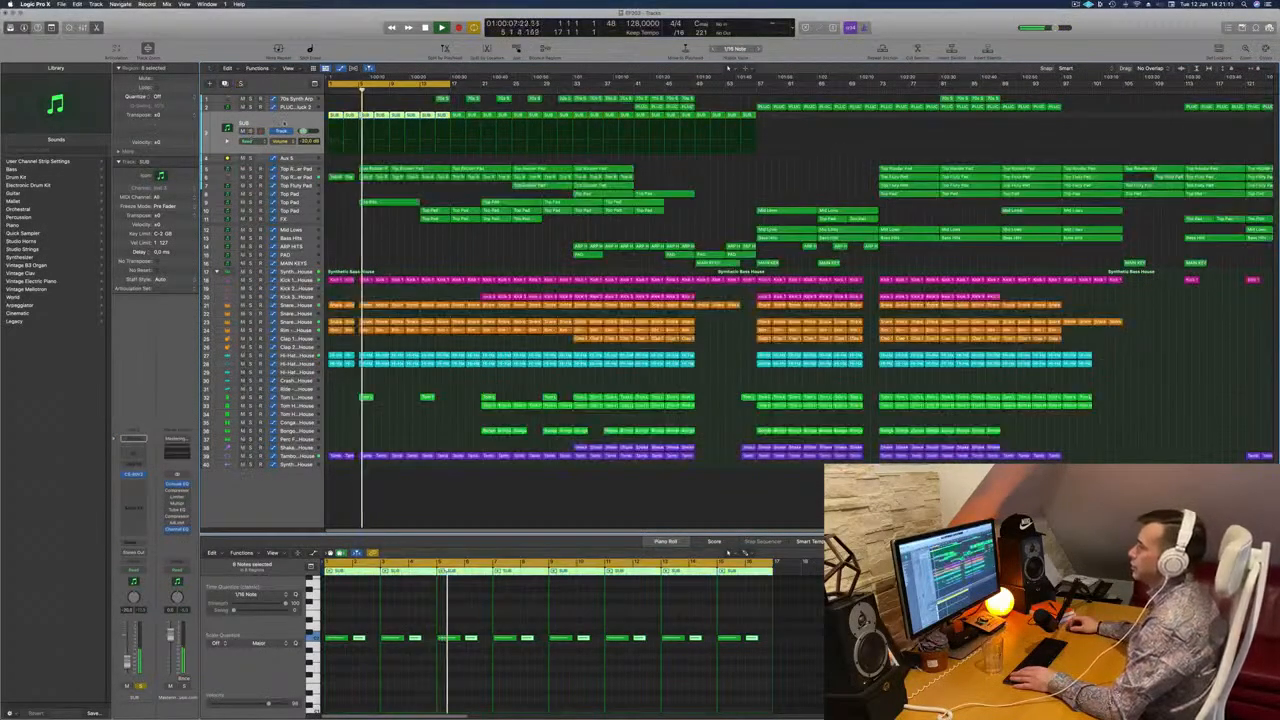
pyautogui.press('super+Left')
pyautogui.press('super+Left')
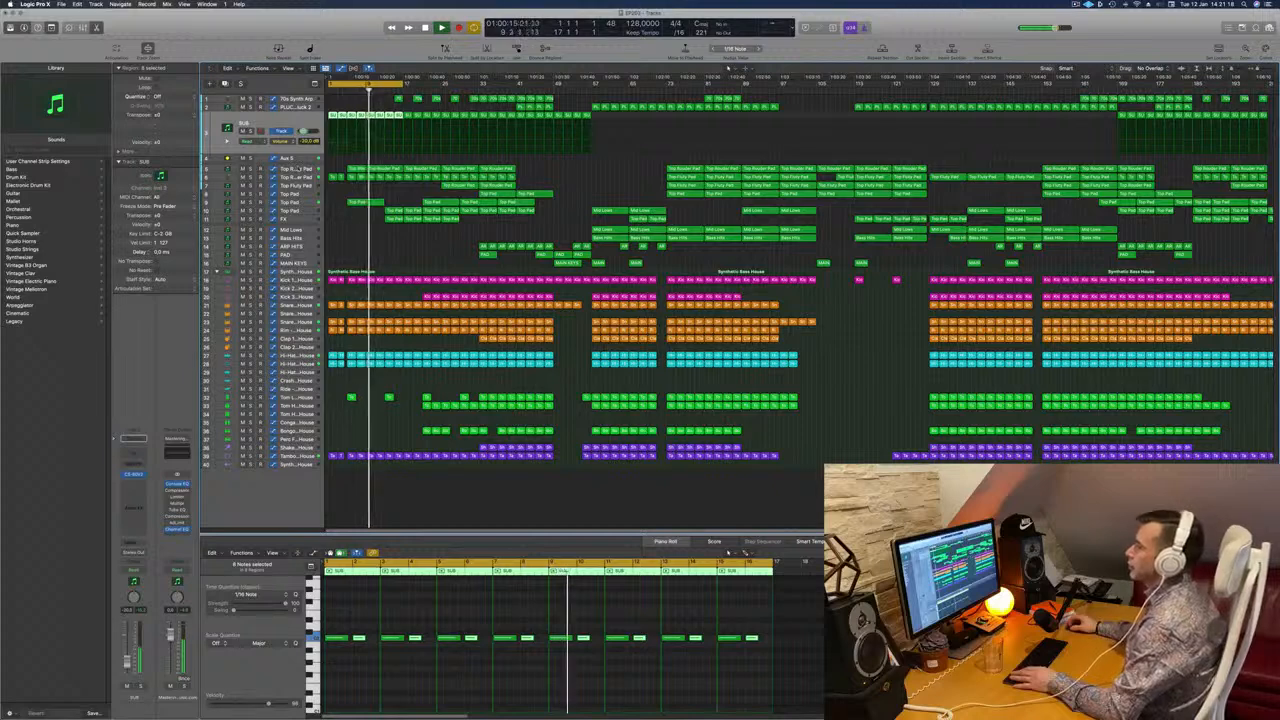
# Step: Inspect the first Top Rouder Pad track, then expand the Aux 5 track's additional automation lane
pyautogui.click(297, 169)
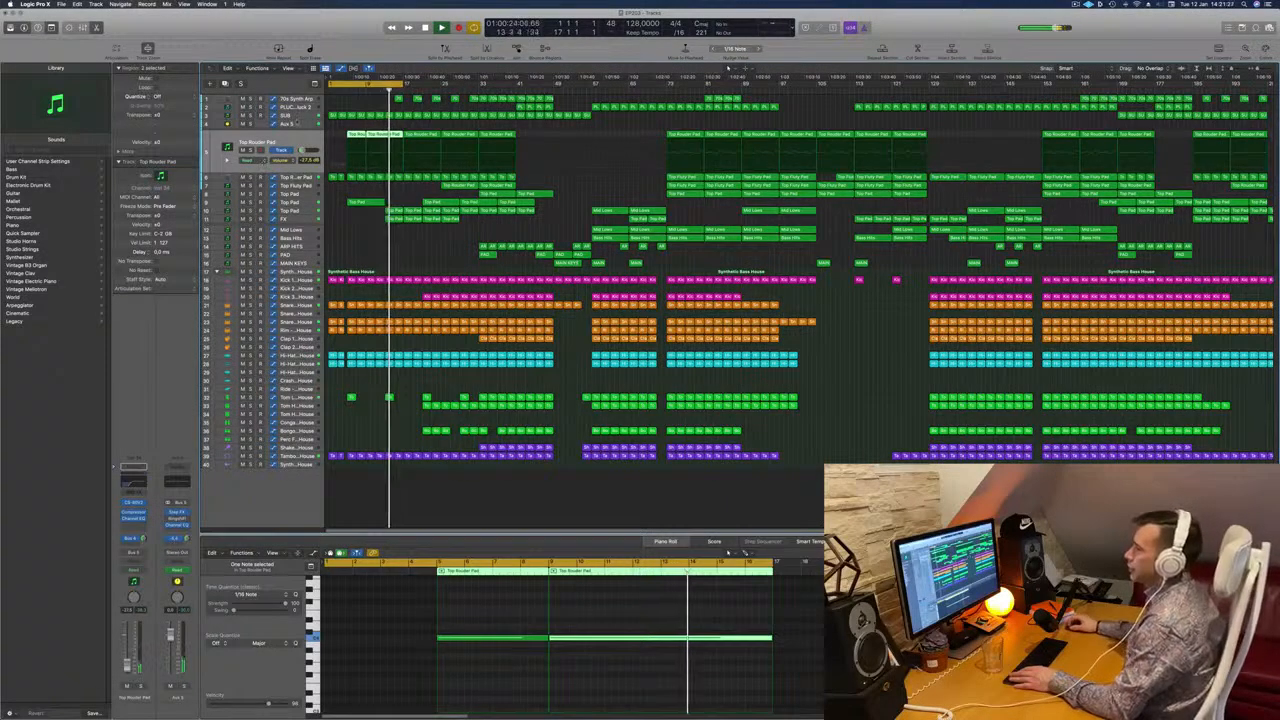
pyautogui.click(296, 128)
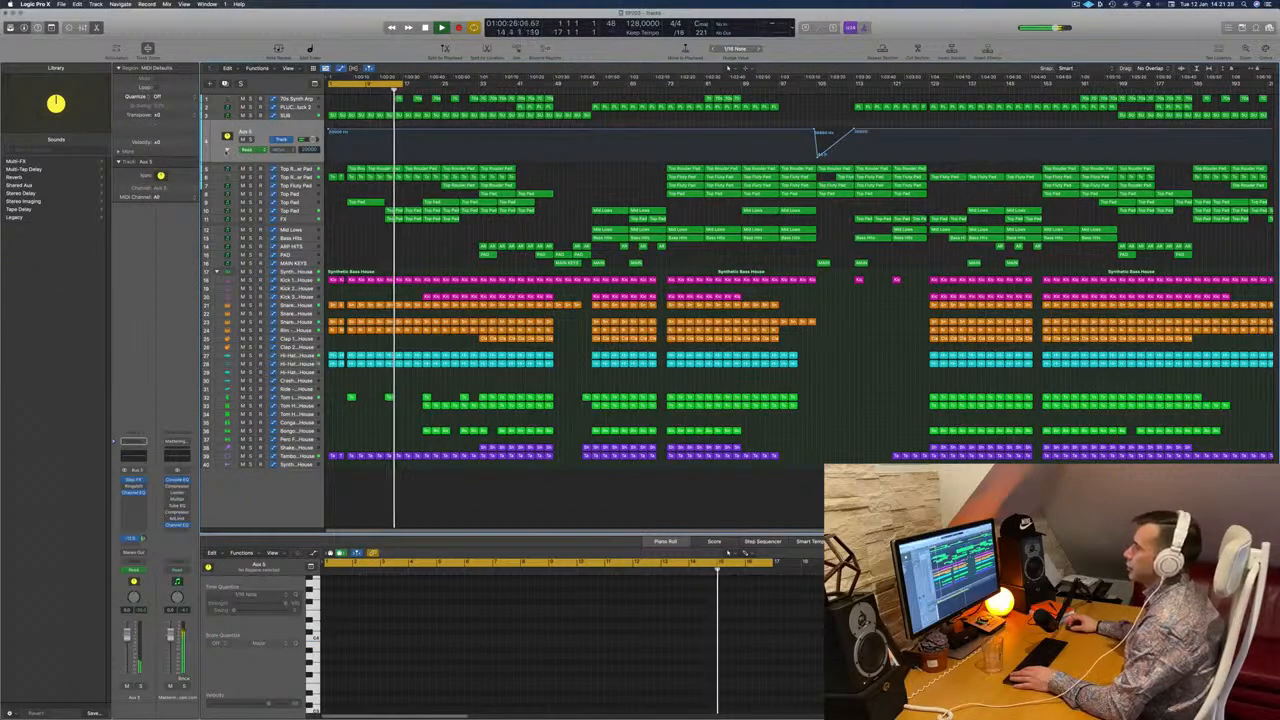
pyautogui.click(227, 149)
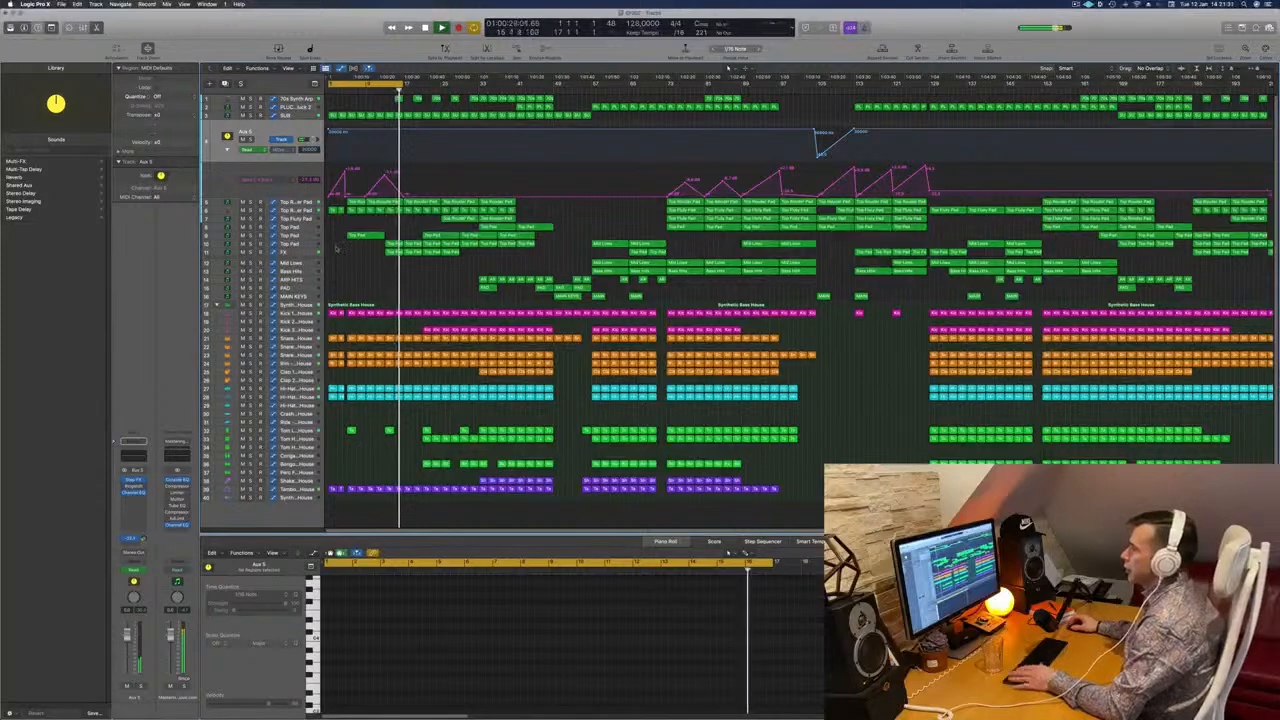
# Step: Select the FX track through its first region and expand its volume automation lane while listening to the opening bars
pyautogui.click(390, 250)
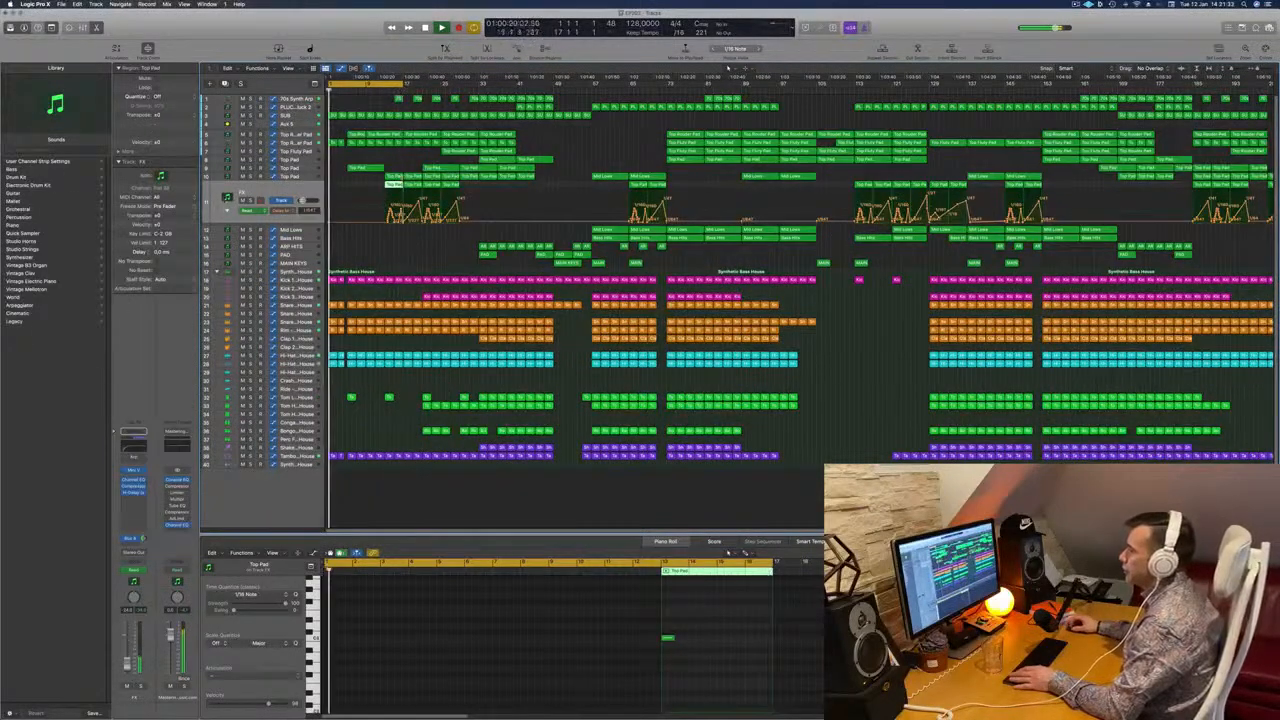
pyautogui.click(227, 210)
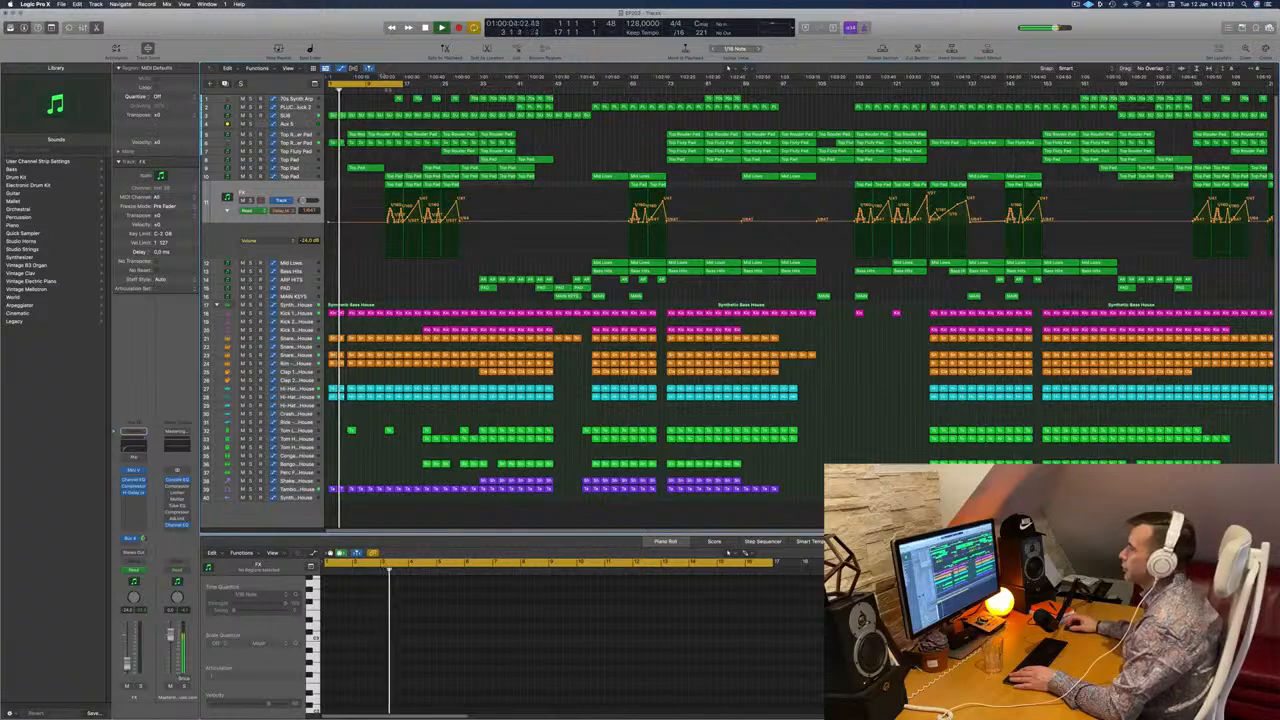
pyautogui.moveTo(386, 83); pyautogui.dragTo(348, 90)
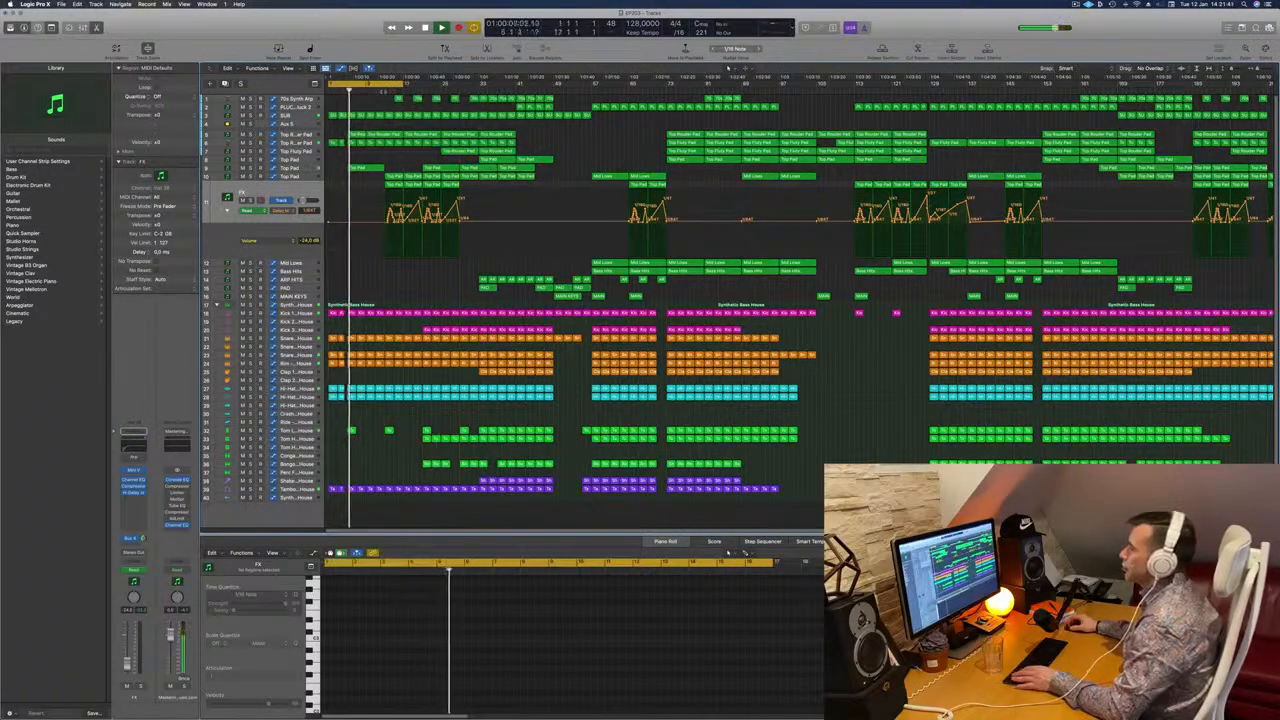
pyautogui.press('super+Right')
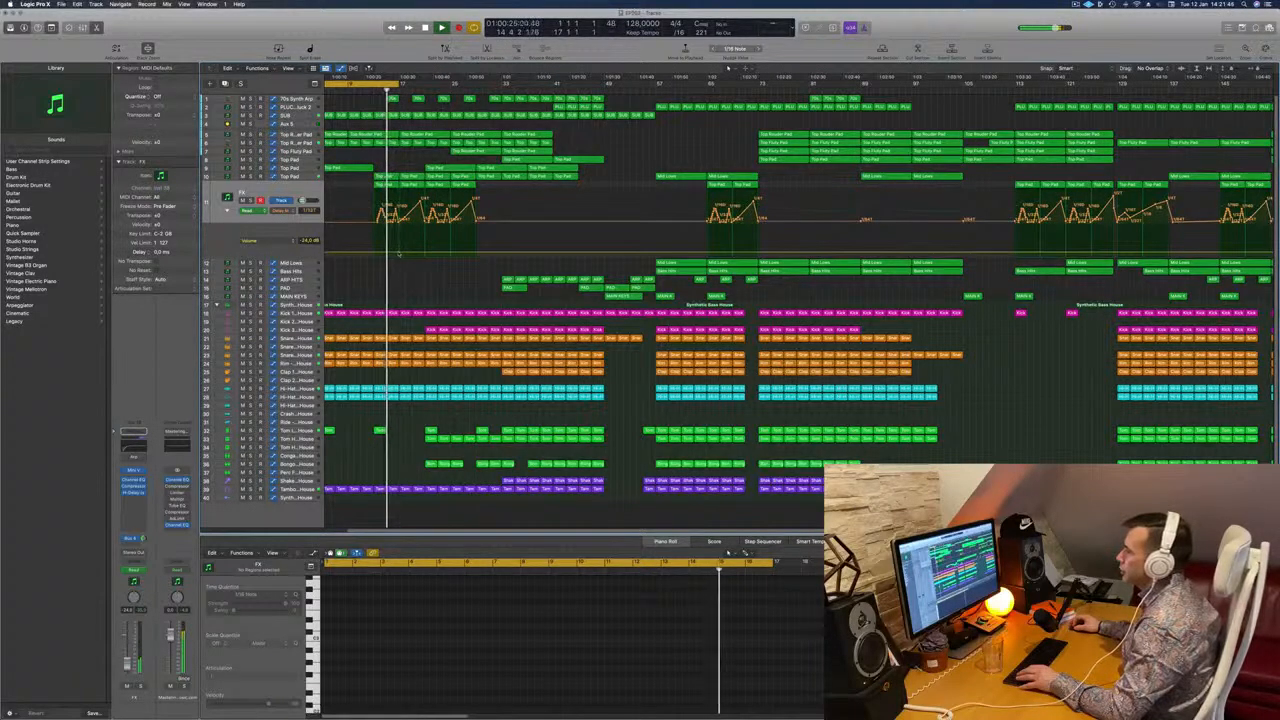
# Step: Add volume automation points to the FX track around bars 13 and 17, pulling the bar 13 point down so the volume ramps up
pyautogui.click(398, 252)
pyautogui.press(',')
pyautogui.press(',')
pyautogui.press(',')
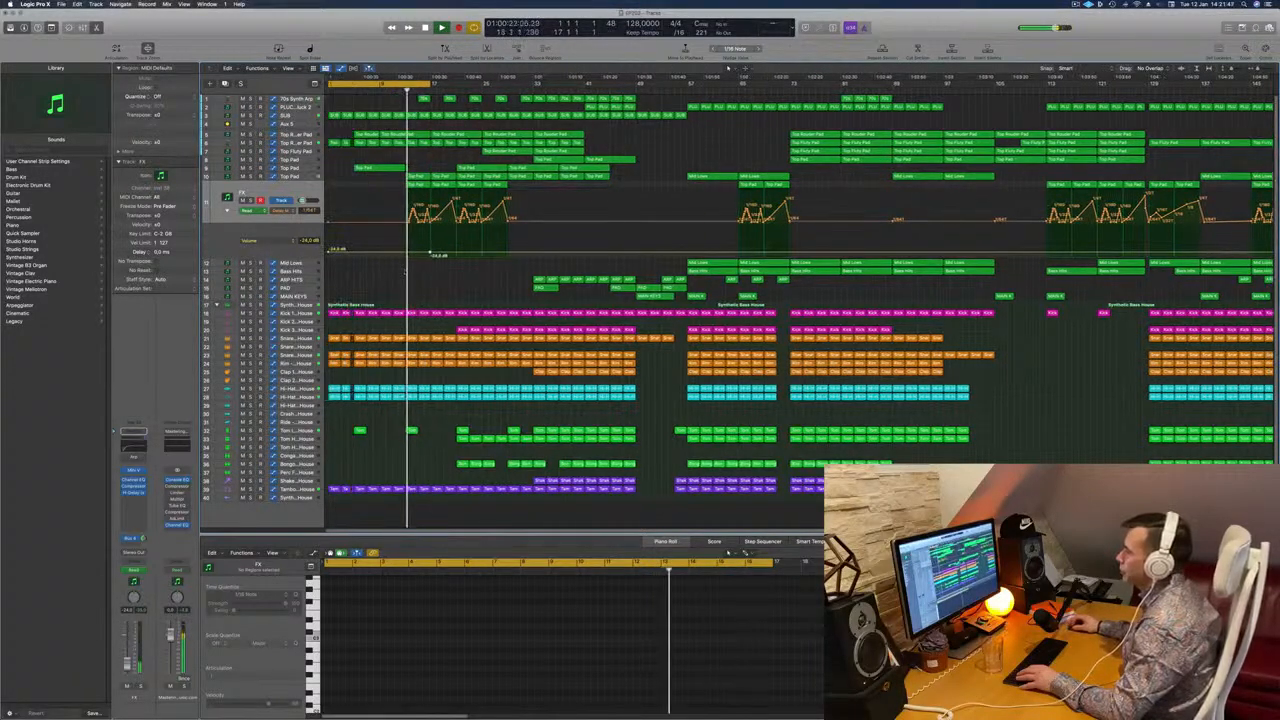
pyautogui.click(406, 253)
pyautogui.moveTo(406, 253); pyautogui.dragTo(405, 258)
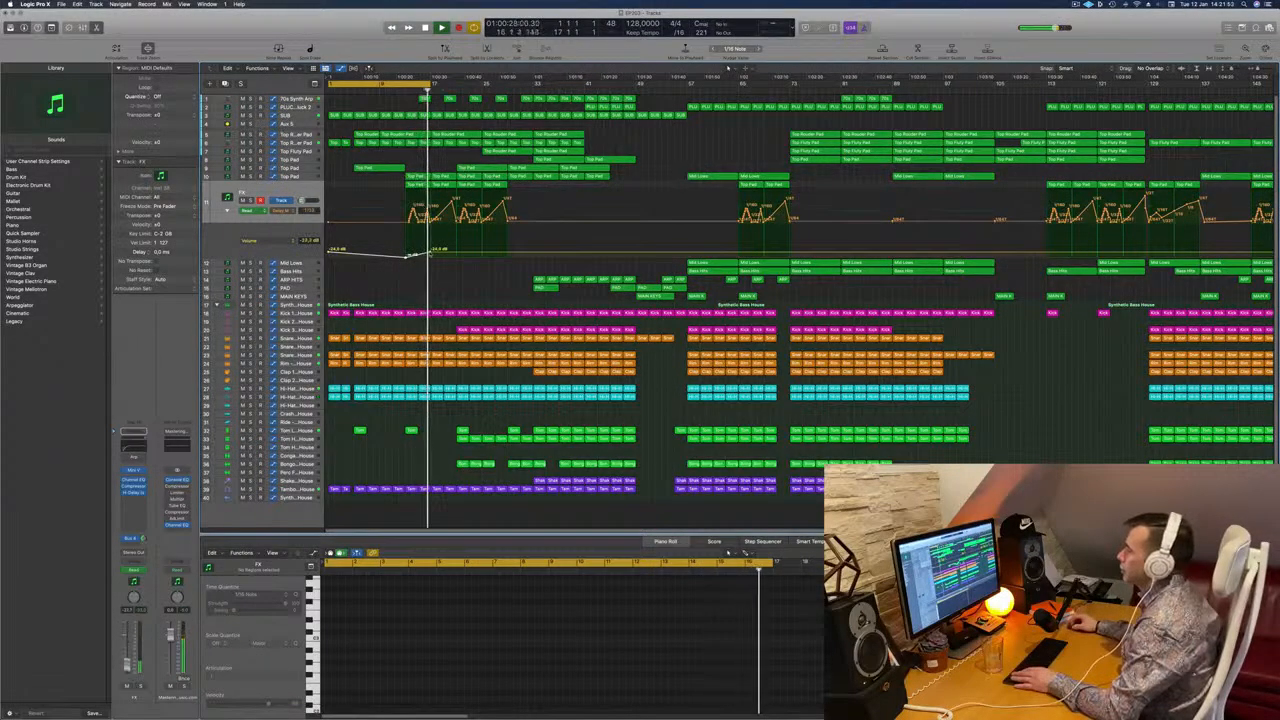
pyautogui.click(429, 253)
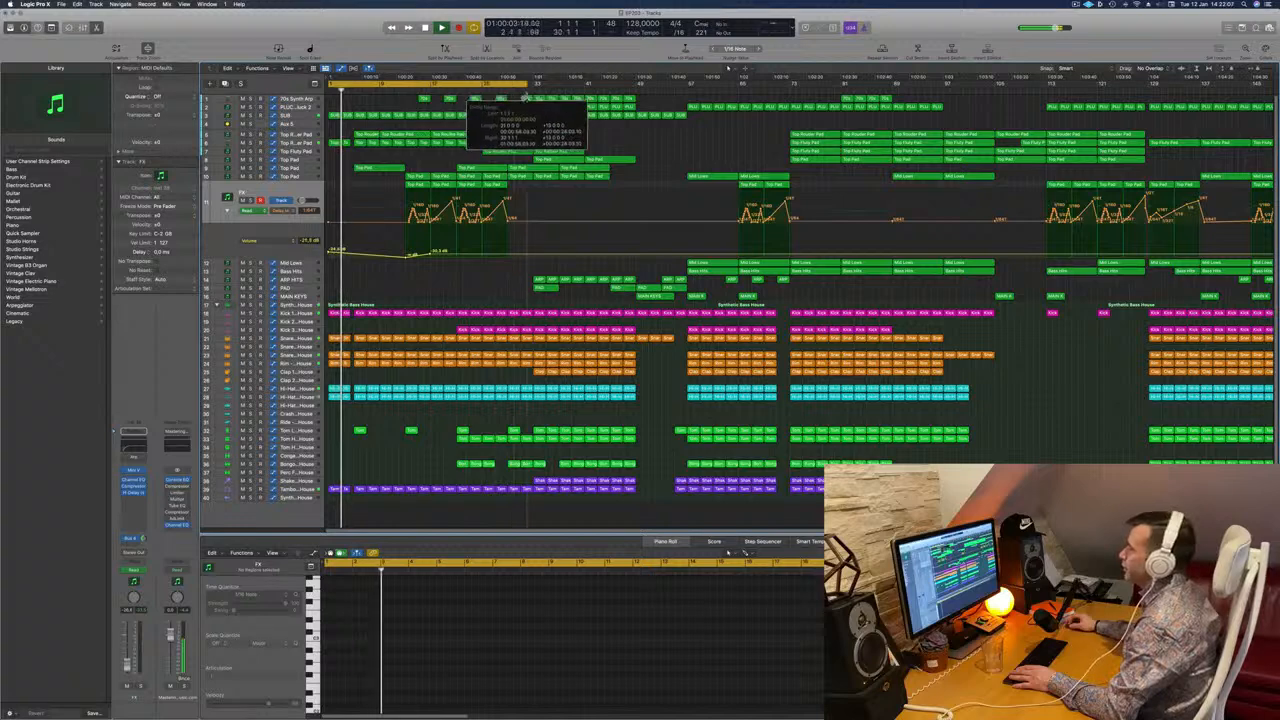
# Step: Extend the cycle range to bar 33 and add FX volume automation points at bars 21 and 25
pyautogui.click(397, 92)
pyautogui.hscroll(2, 397, 94)
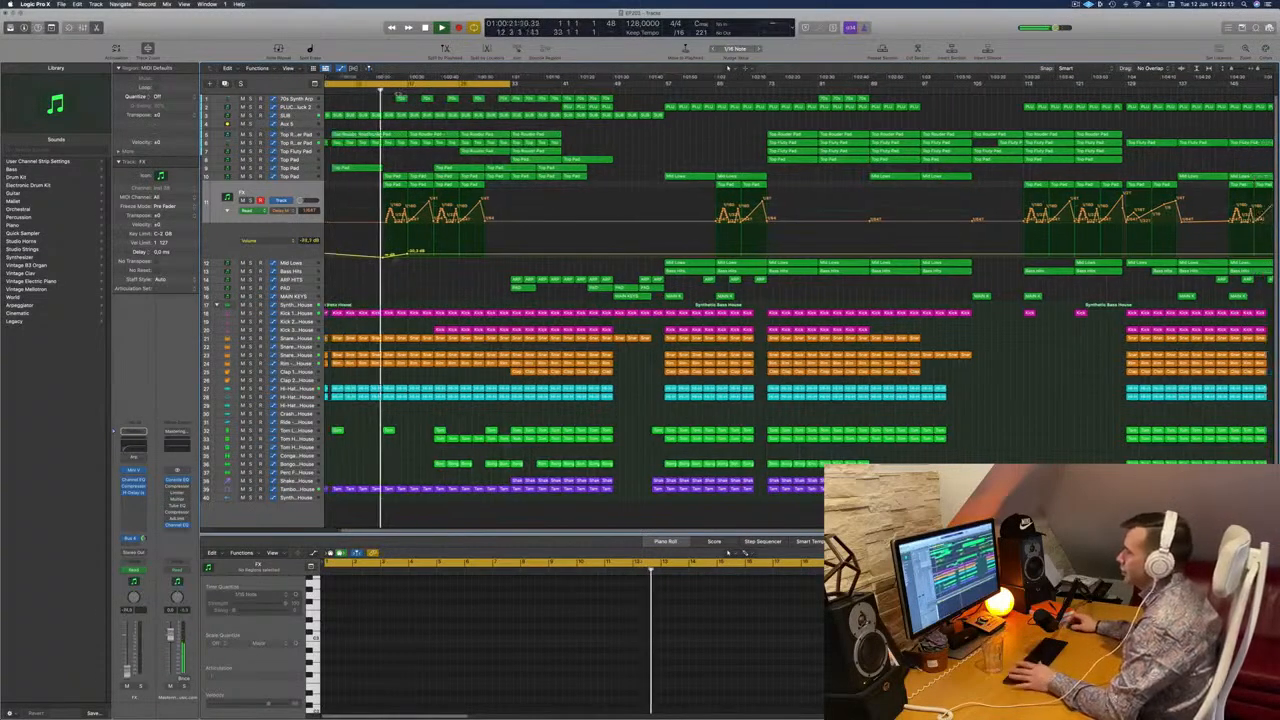
pyautogui.hscroll(-3, 398, 278)
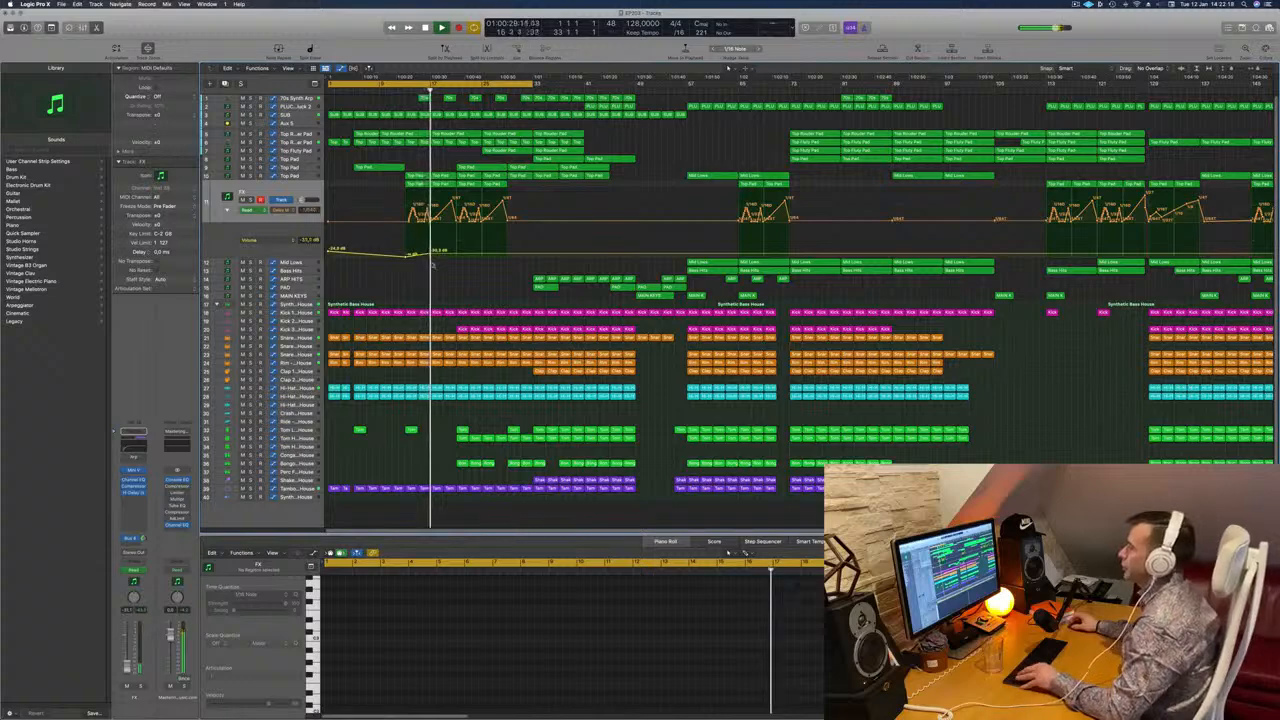
pyautogui.scroll(4, 463, 274)
pyautogui.scroll(2, 470, 290)
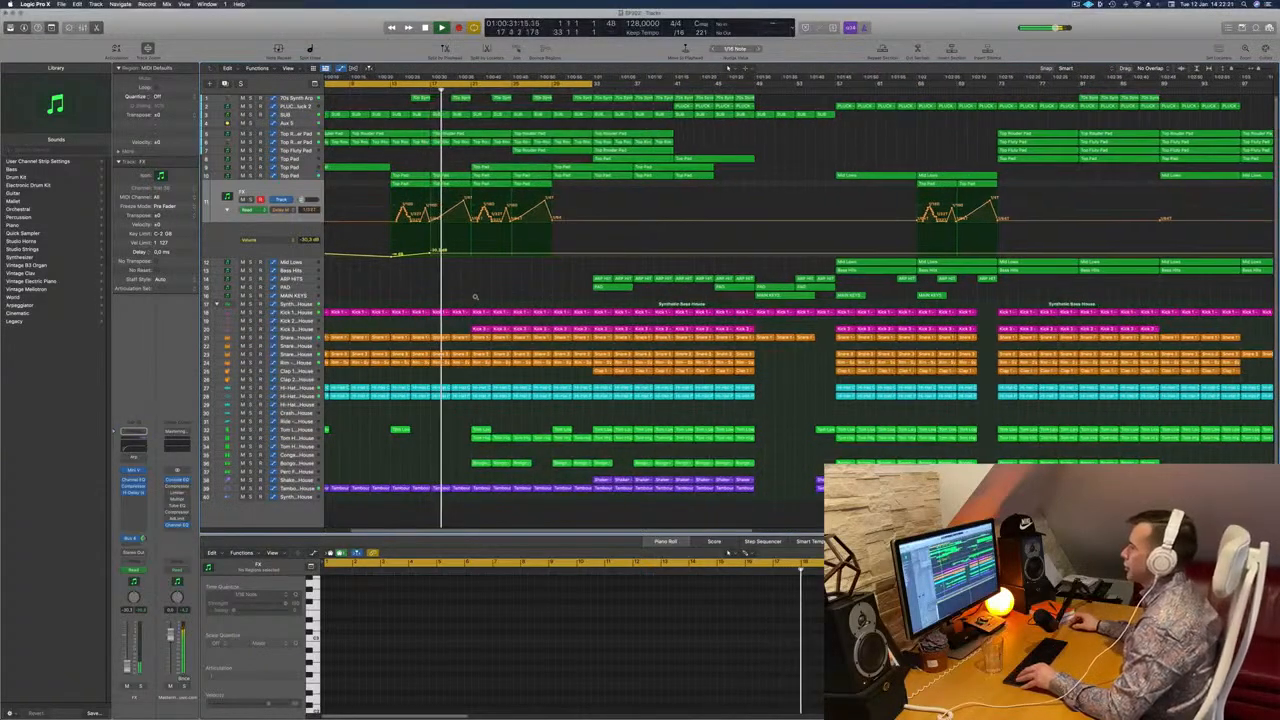
pyautogui.scroll(2, 475, 297)
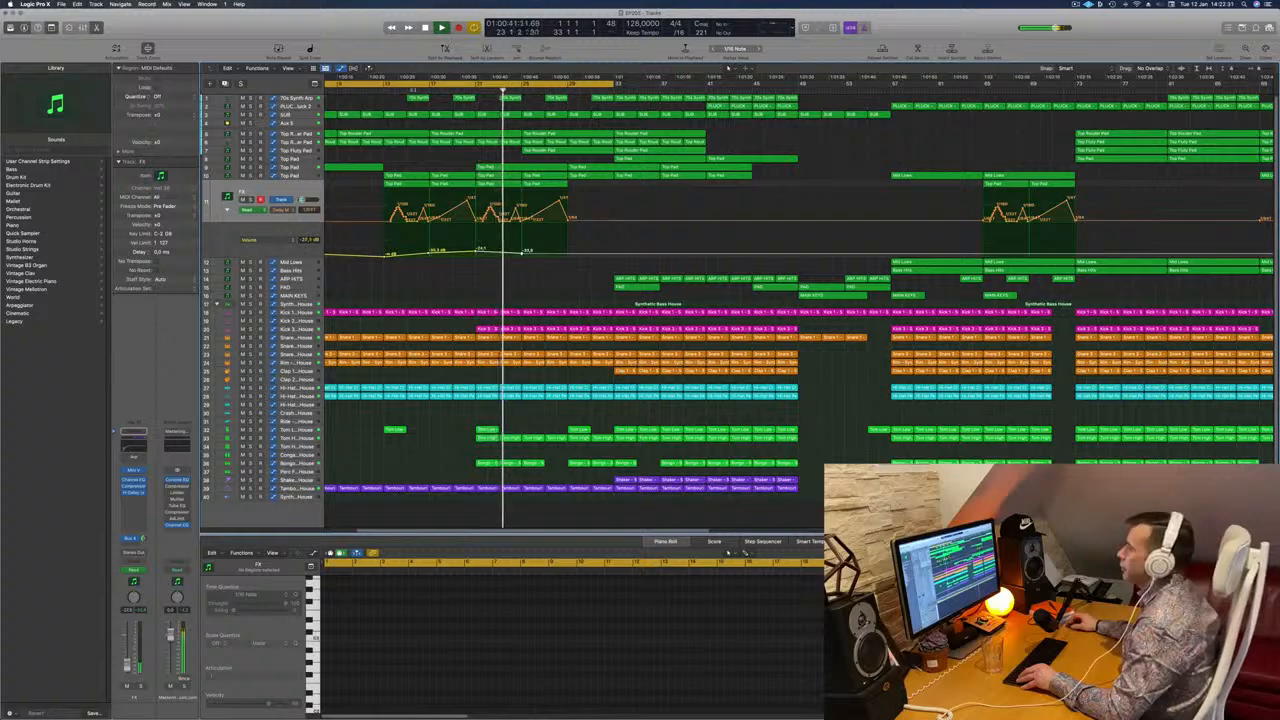
pyautogui.click(410, 271)
# Step: Clear about the last half bar before bar 21 from the kick, snare and hi-hat tracks and fill it with Kick 3
pyautogui.scroll(3, 568, 338)
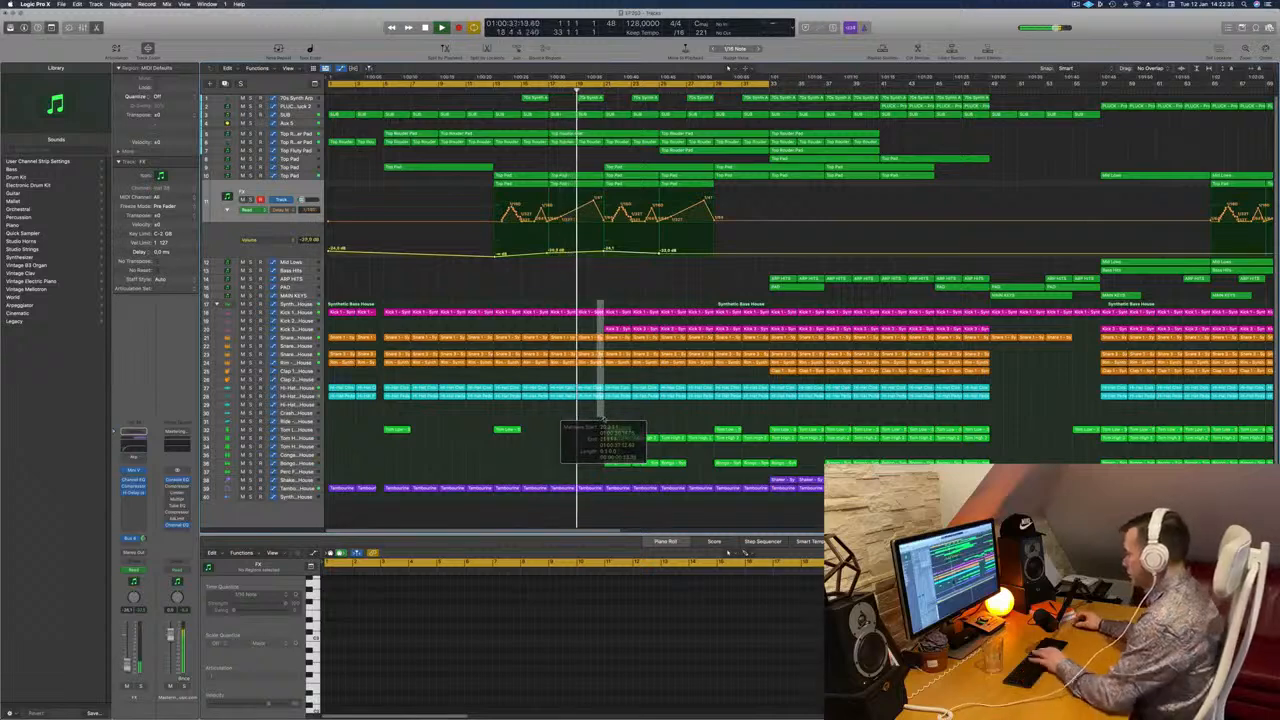
pyautogui.click(612, 328)
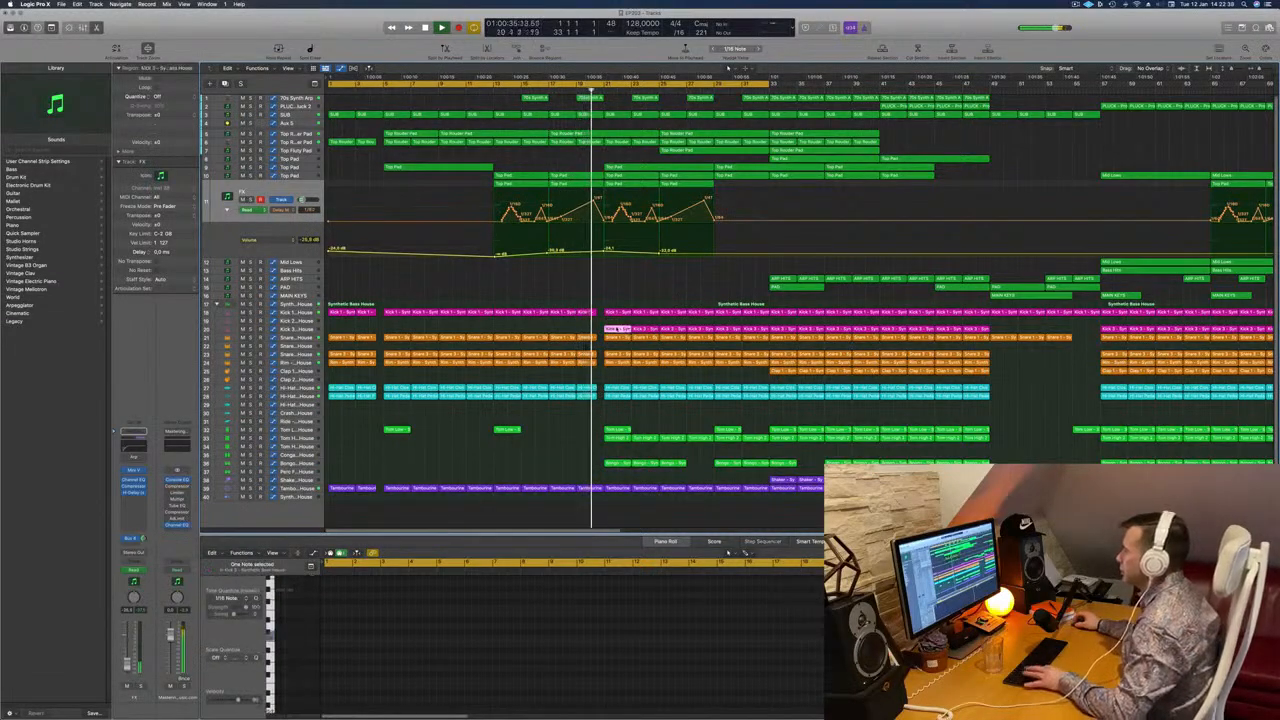
pyautogui.moveTo(612, 328)
pyautogui.mouseDown()
pyautogui.moveTo(584, 329)
pyautogui.moveTo(598, 329)
pyautogui.mouseUp()
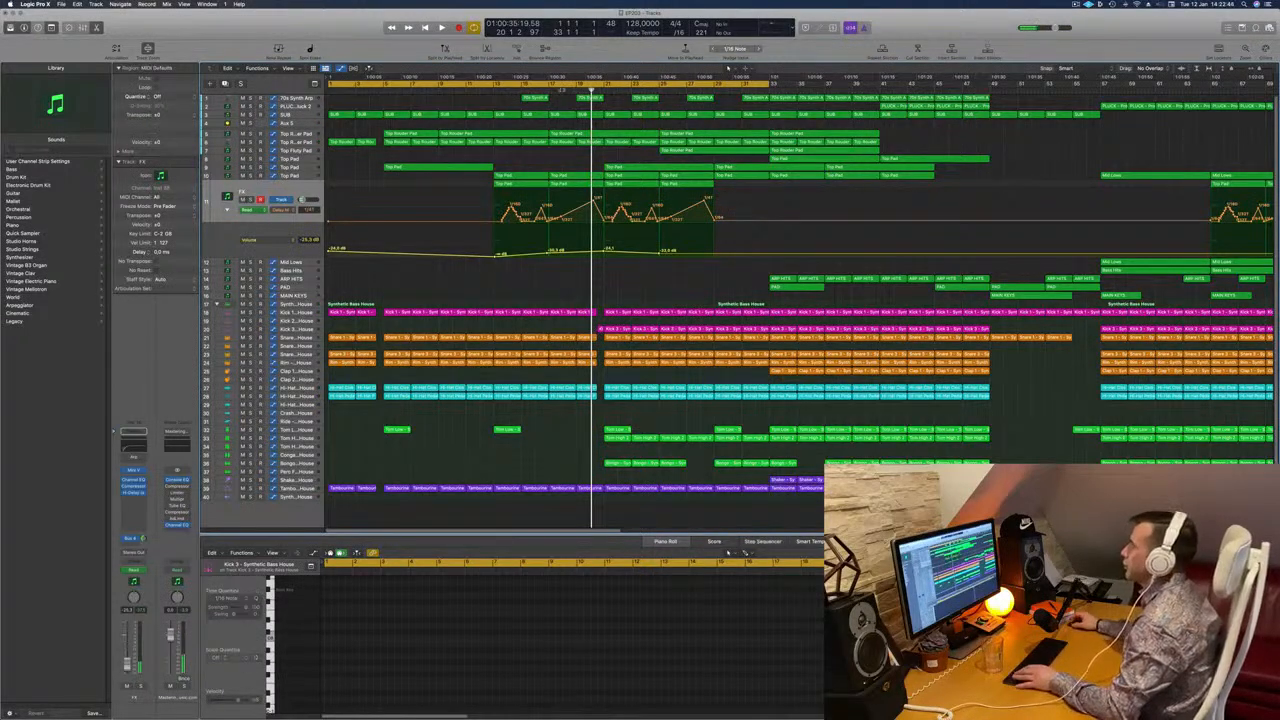
# Step: Play from around bar 19 and examine the drum break into bar 21 together with the FX volume automation
pyautogui.press('space')
pyautogui.click(574, 88)
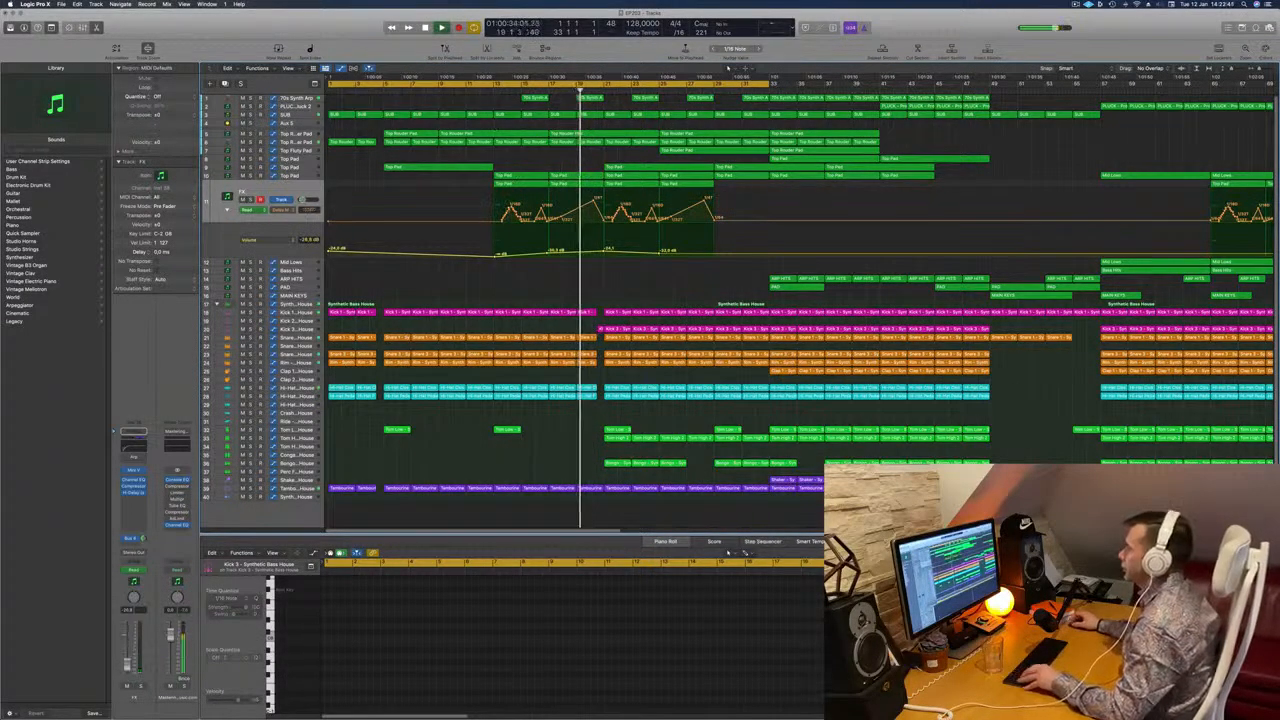
pyautogui.press('super+Left')
pyautogui.press('super+Right')
pyautogui.press('super+Right')
pyautogui.press('super+Right')
pyautogui.press('super+Right')
pyautogui.press('super+Right')
pyautogui.hscroll(-5, 528, 249)
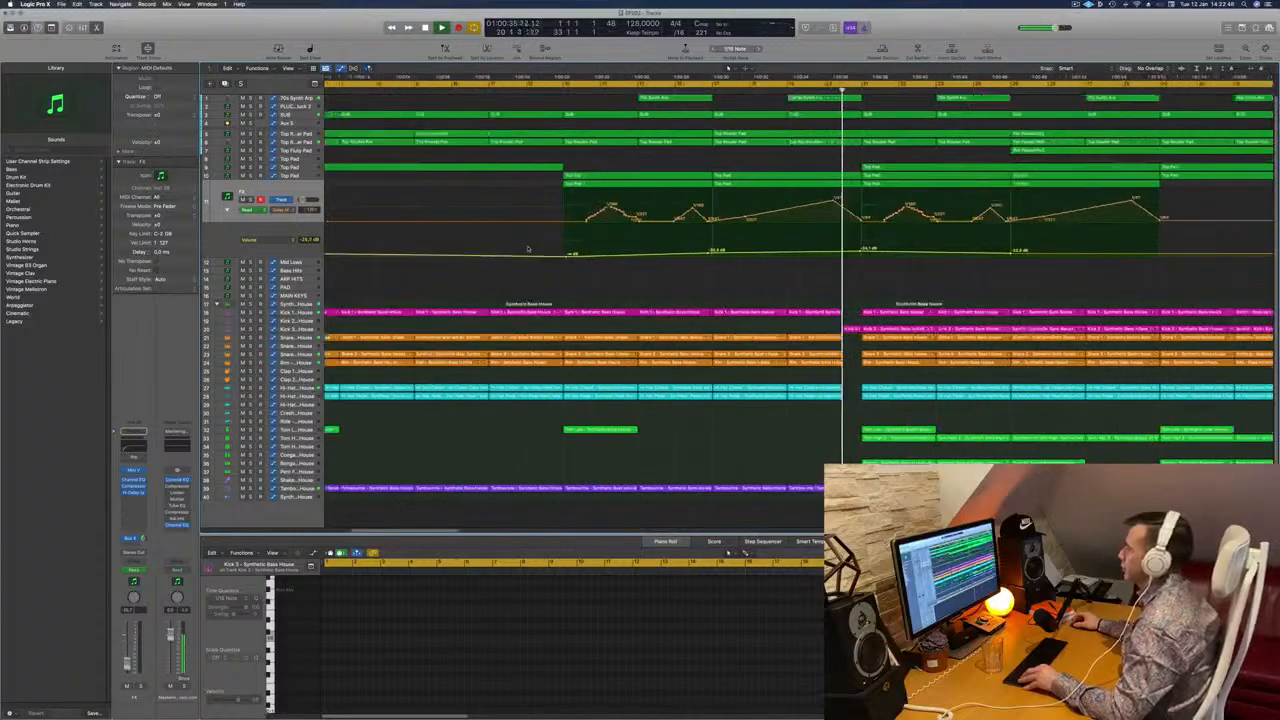
pyautogui.press('super+Left')
pyautogui.press('super+Left')
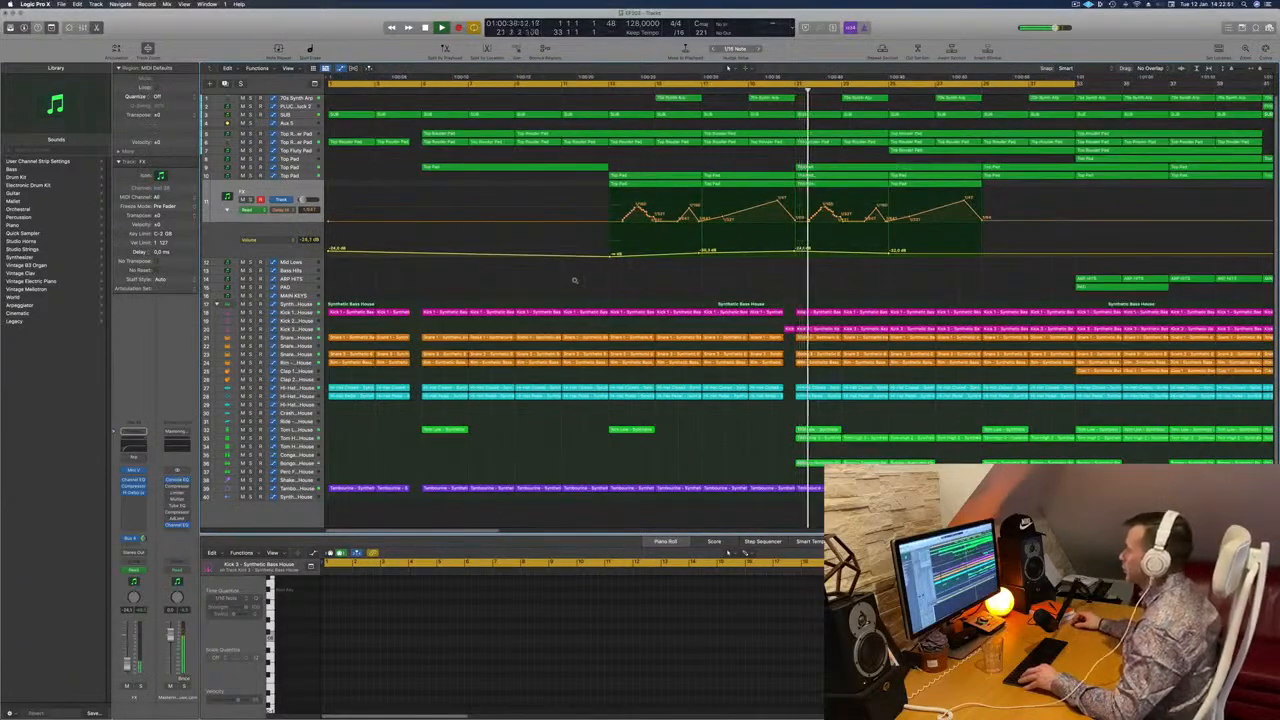
pyautogui.press('super+Left')
pyautogui.press('super+Left')
pyautogui.press('super+Left')
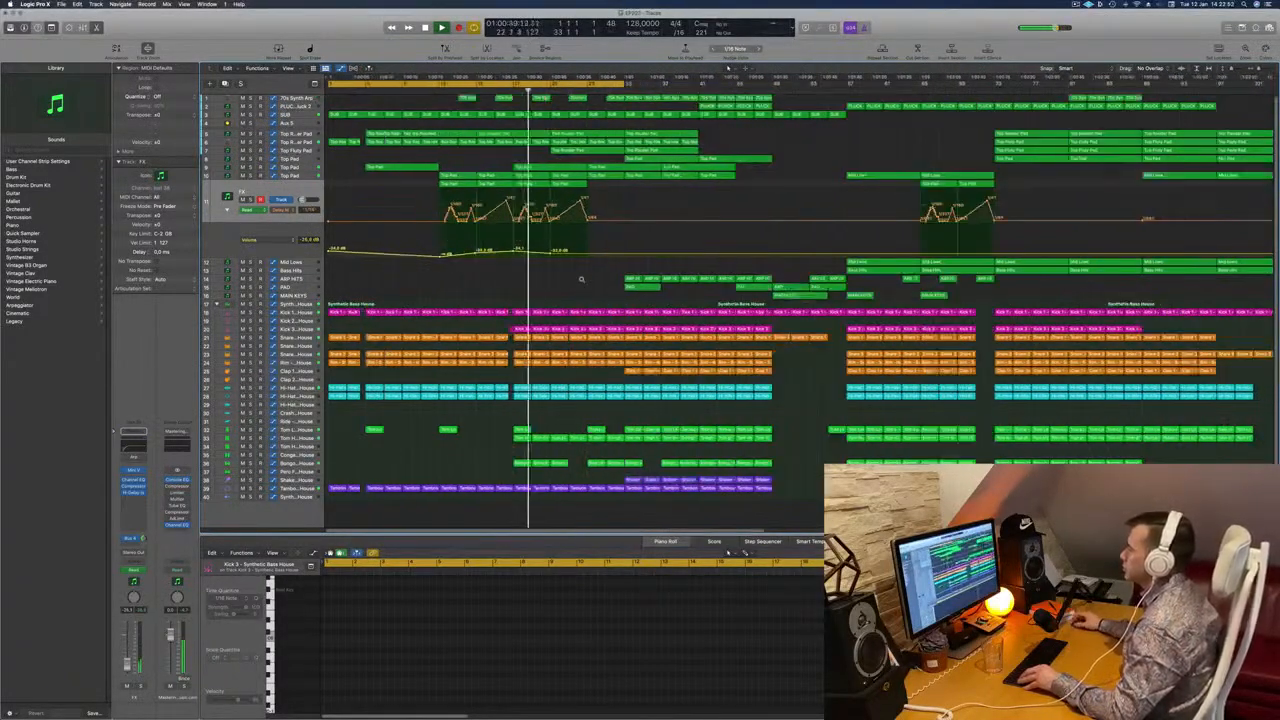
pyautogui.press('super+Right')
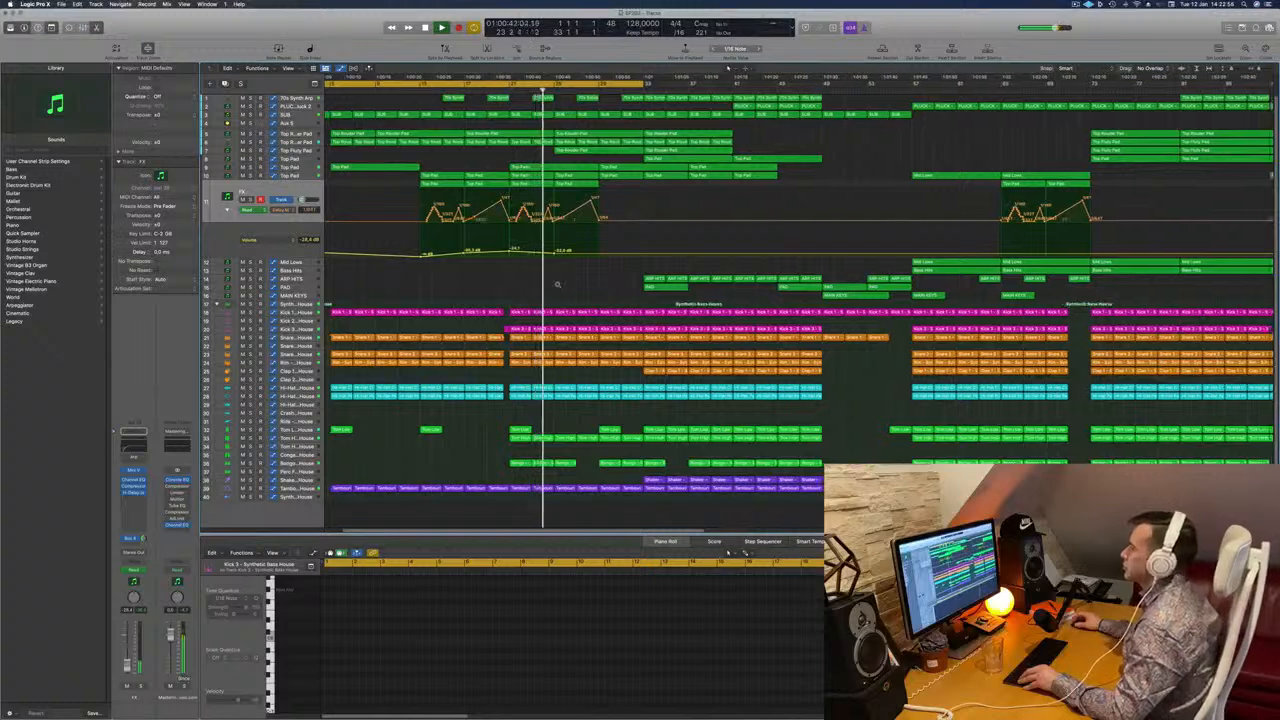
pyautogui.press('super+Right')
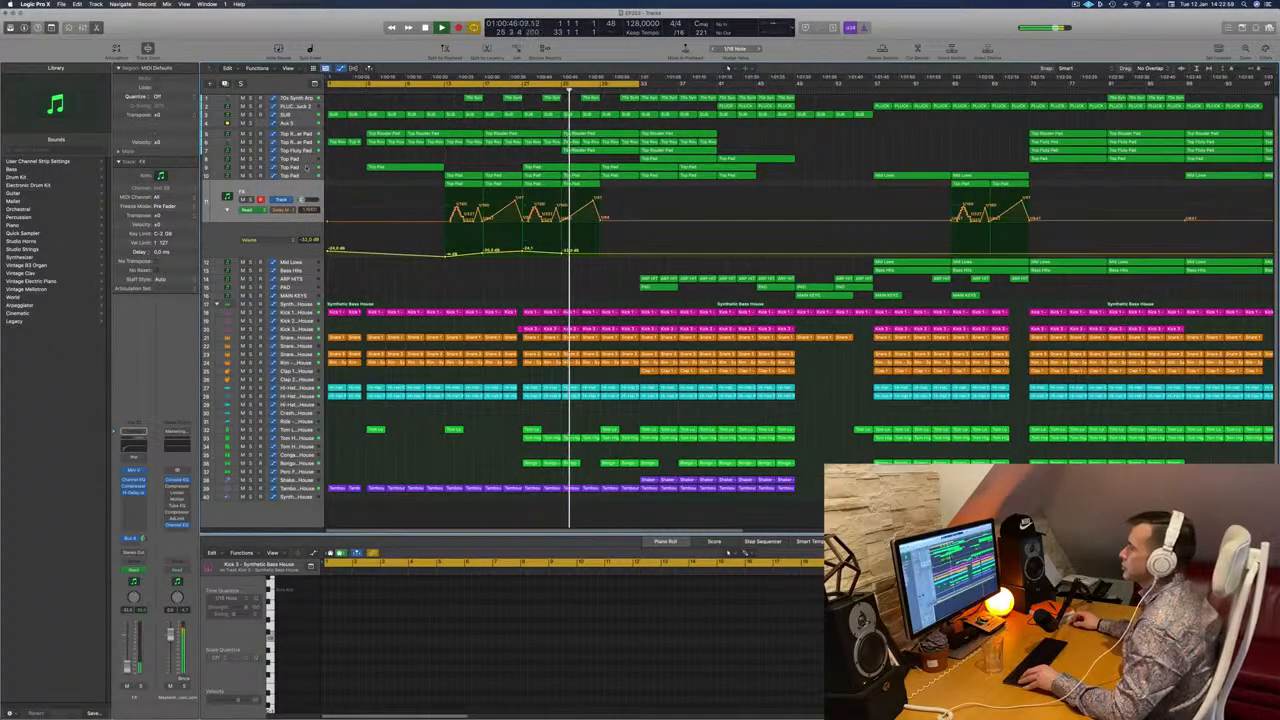
# Step: Lower the automation peak just before bar 29 on the Top Pad track 9 and replay from bar 21
pyautogui.click(561, 168)
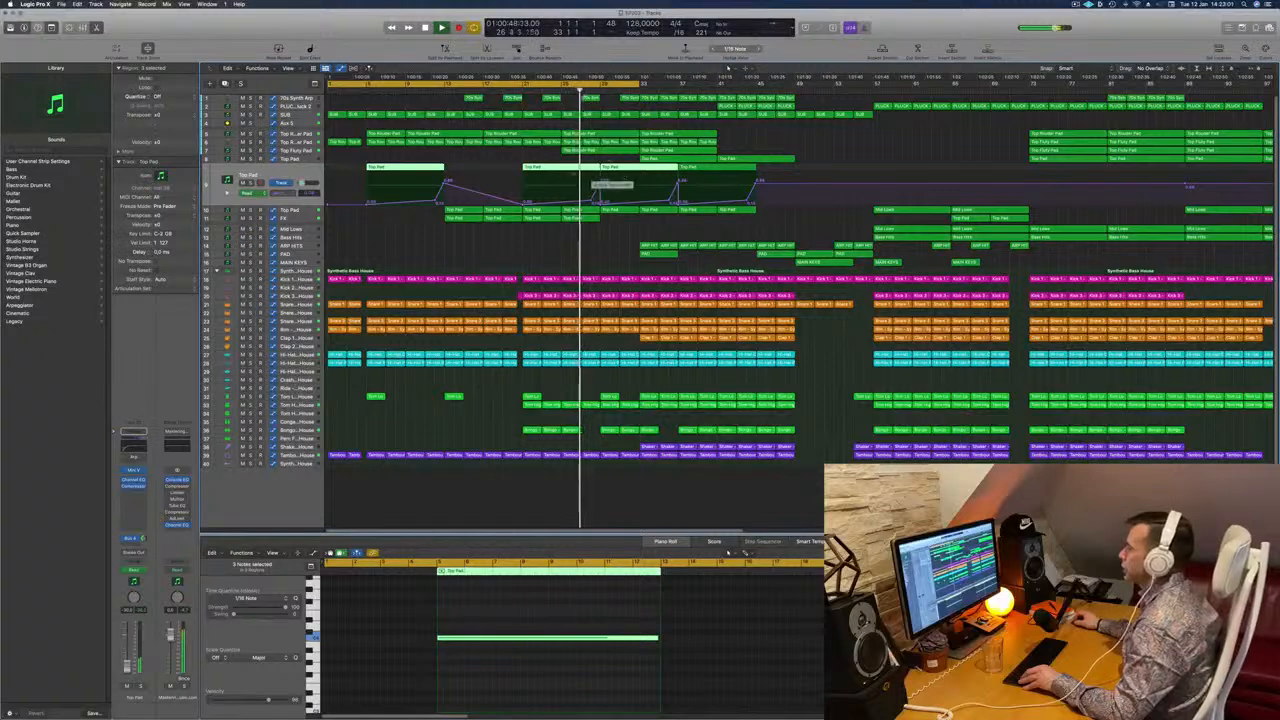
pyautogui.click(526, 156)
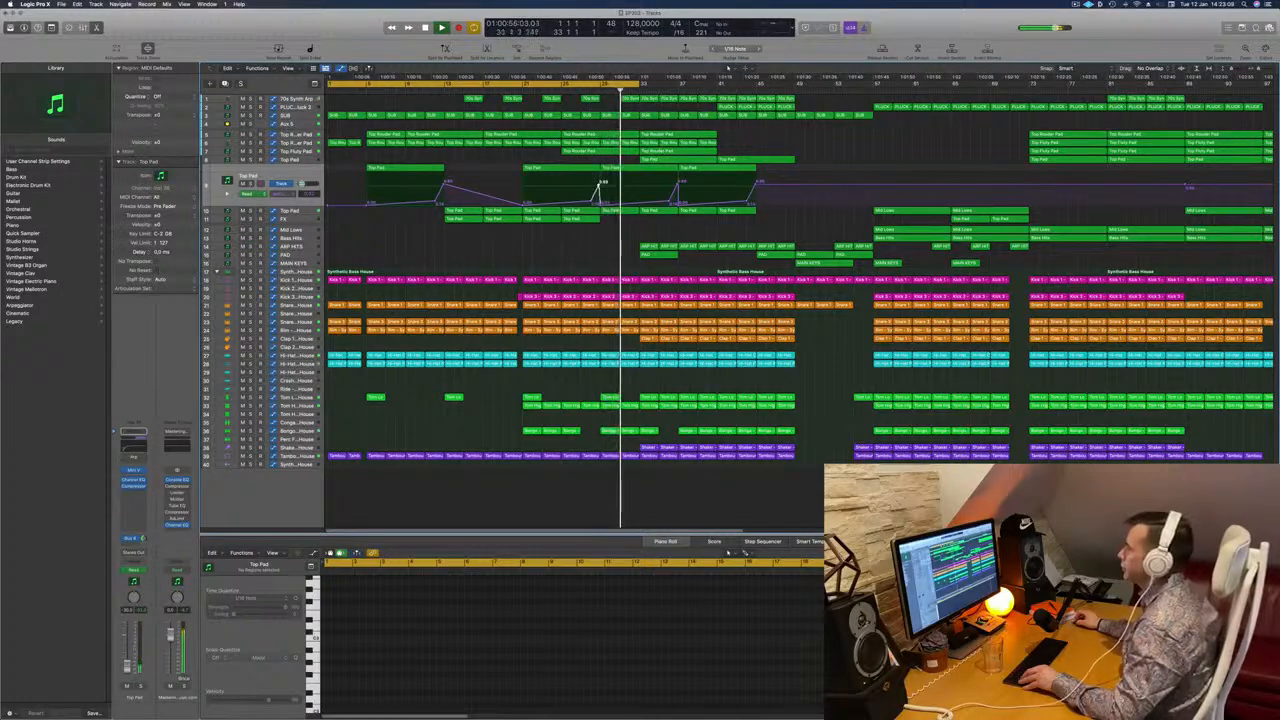
pyautogui.click(599, 185)
pyautogui.click(523, 89)
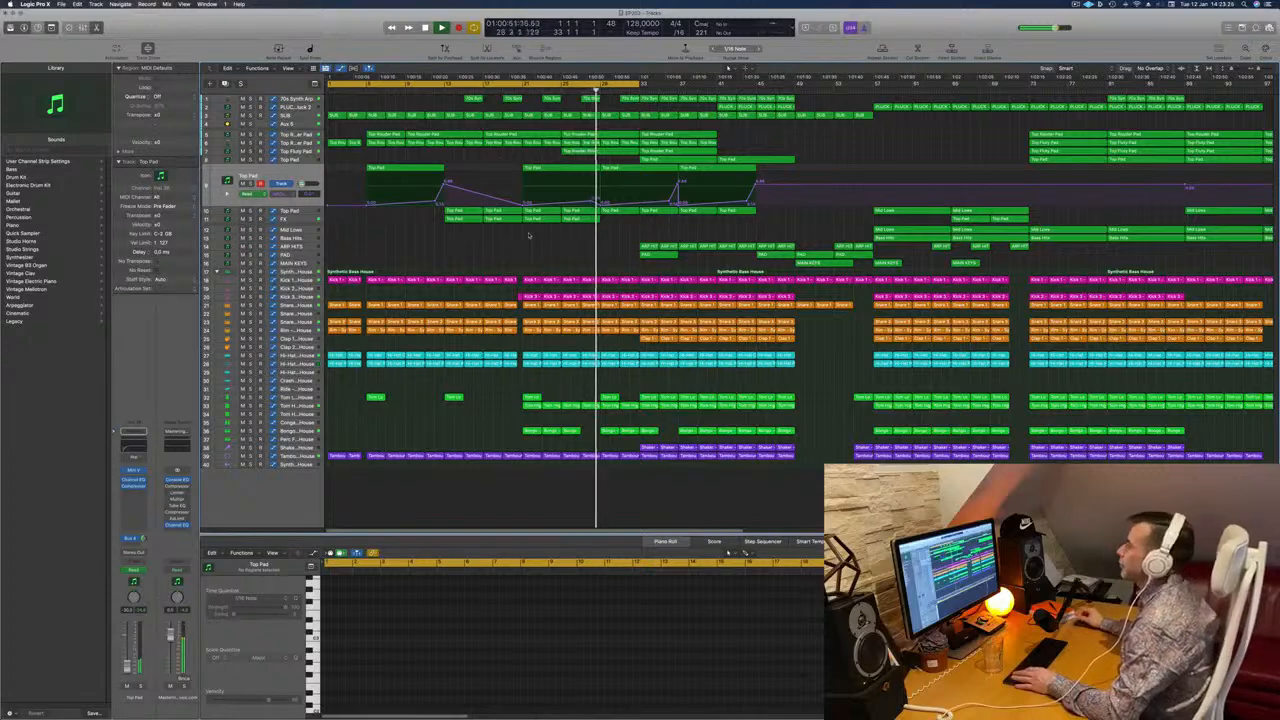
# Step: Play on through bar 33 and look over the arrangement around the Top Pad automation
pyautogui.press('super+Right')
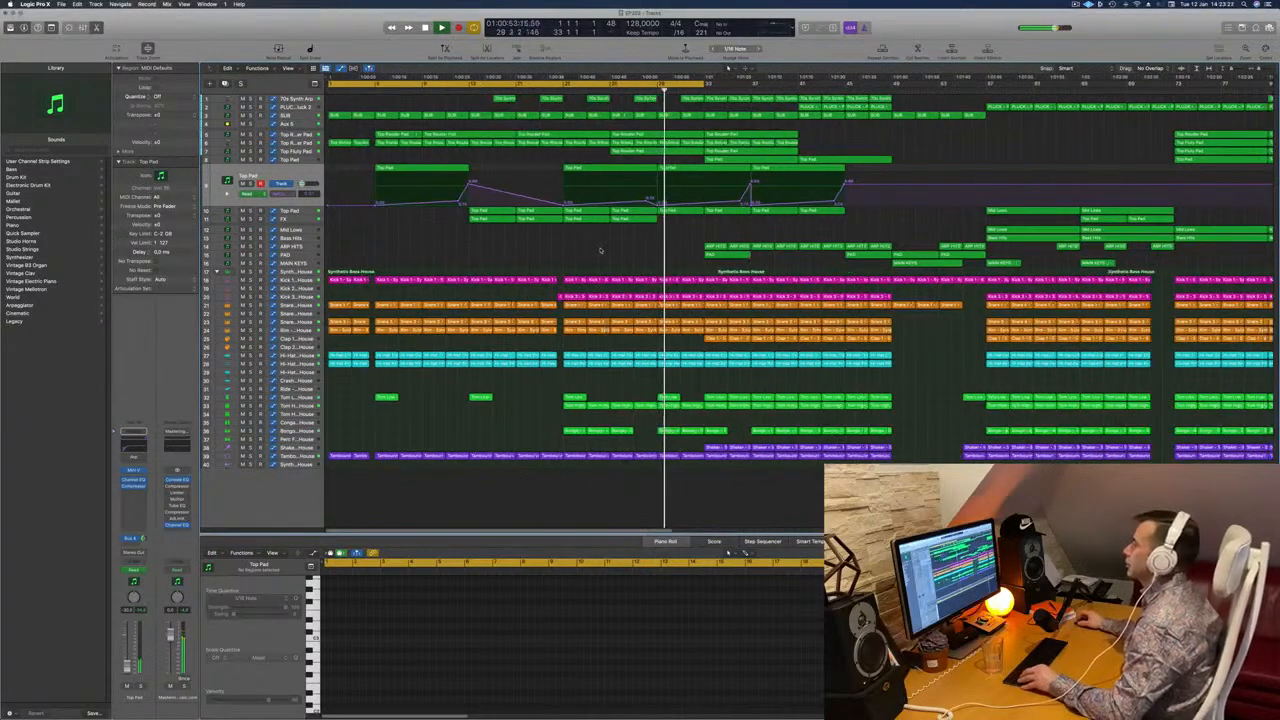
pyautogui.scroll(-2, 600, 248)
pyautogui.scroll(1, 600, 248)
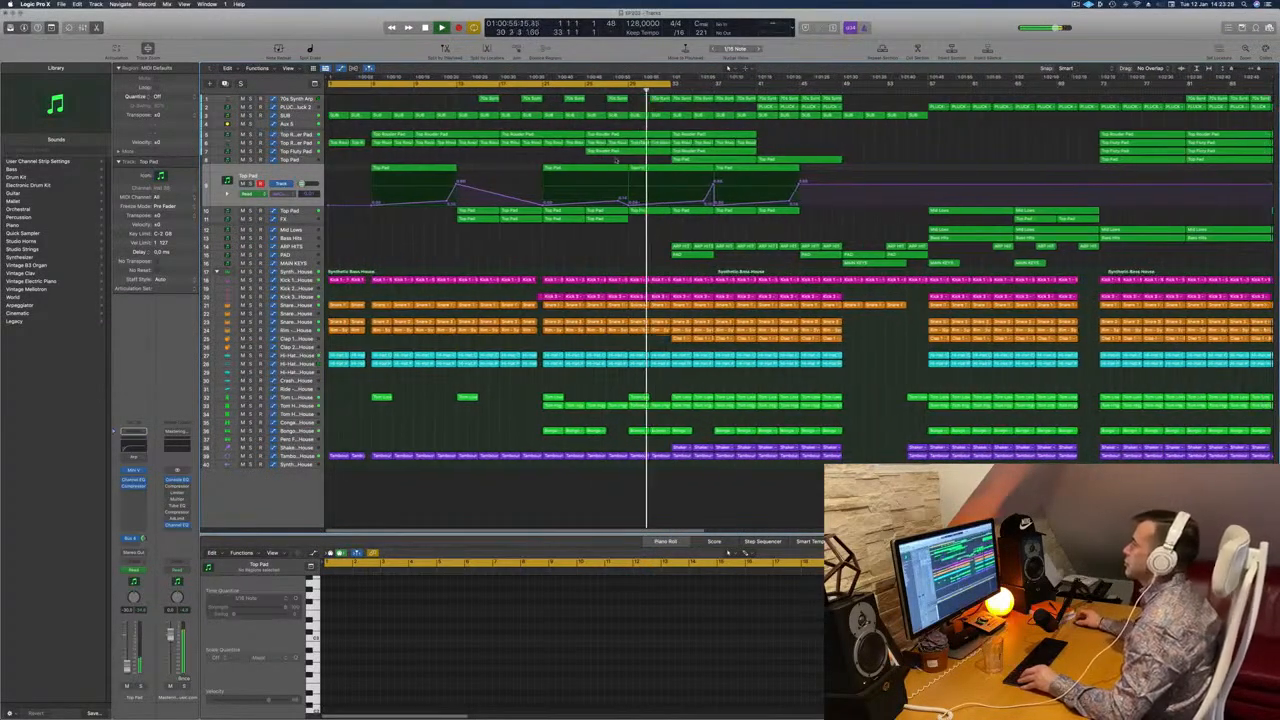
pyautogui.scroll(-2, 607, 155)
pyautogui.press('super+Left')
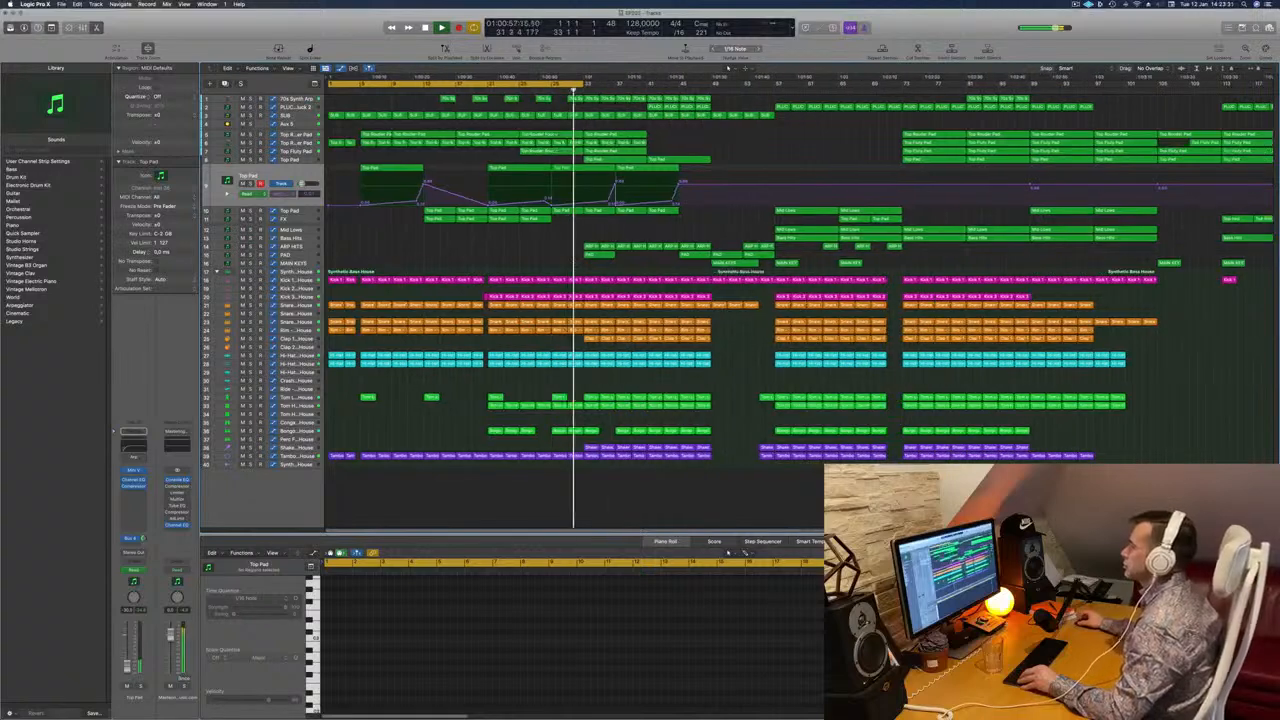
pyautogui.press('super+Right')
pyautogui.press('super+Right')
pyautogui.press('super+Left')
pyautogui.press('super+Left')
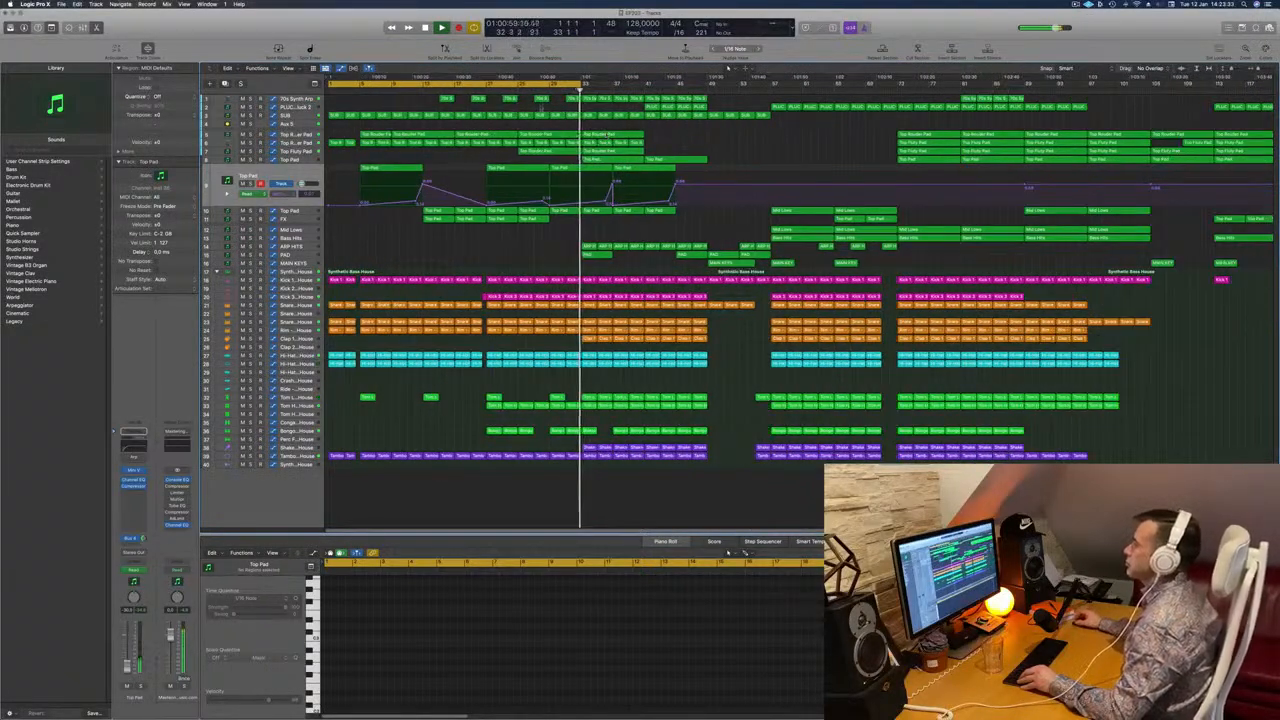
# Step: Play from around bar 27 and compare the 70s Synth Arp soloed and muted against the full mix
pyautogui.click(533, 89)
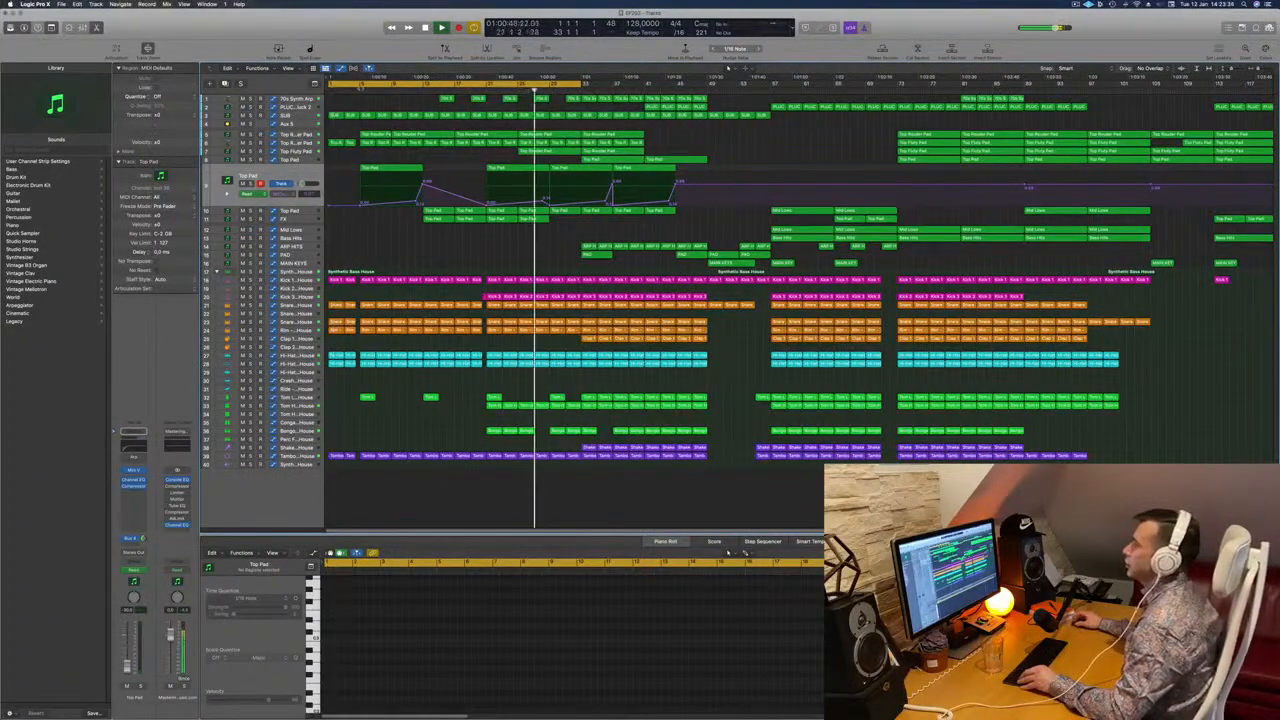
pyautogui.click(288, 100)
pyautogui.press('s')
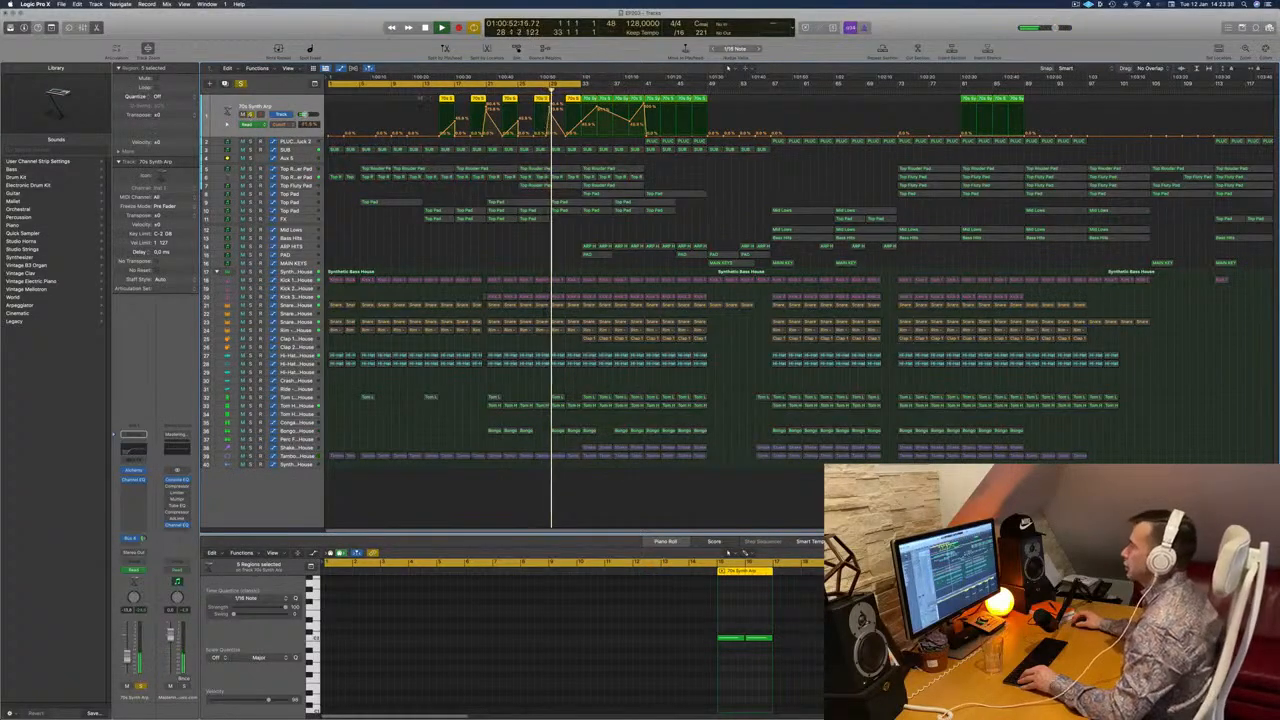
pyautogui.press('s')
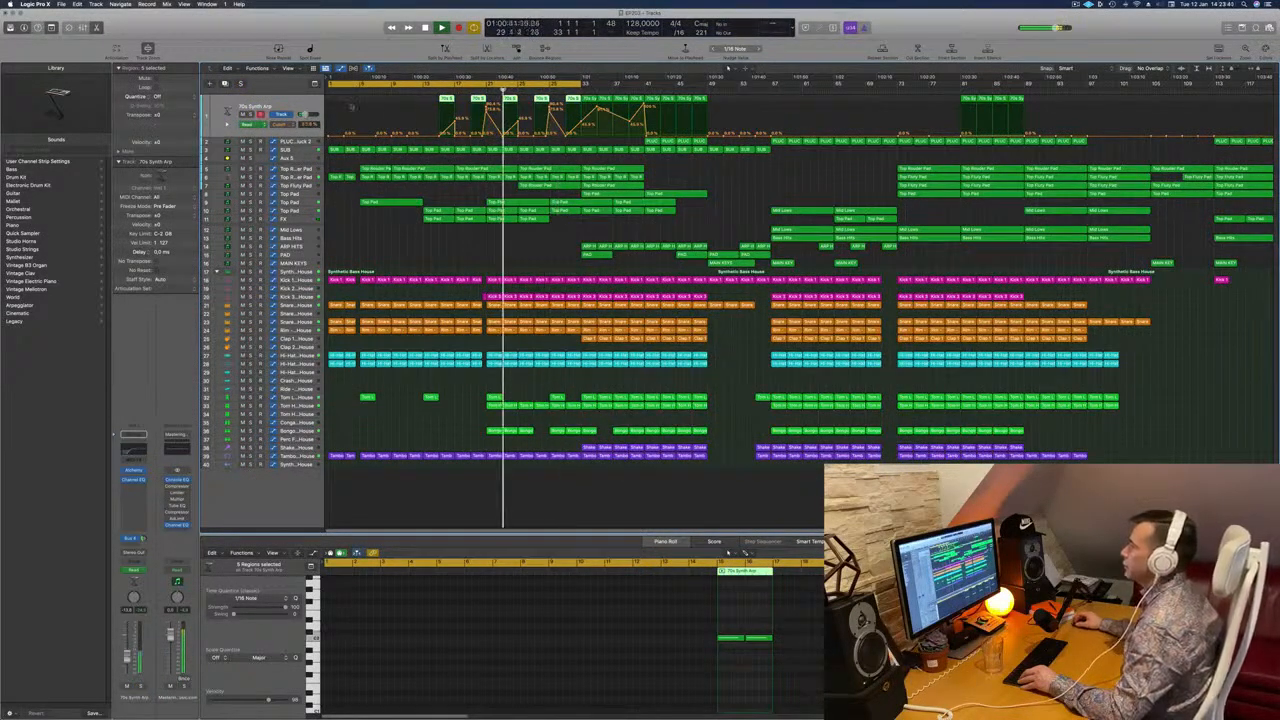
pyautogui.press('s')
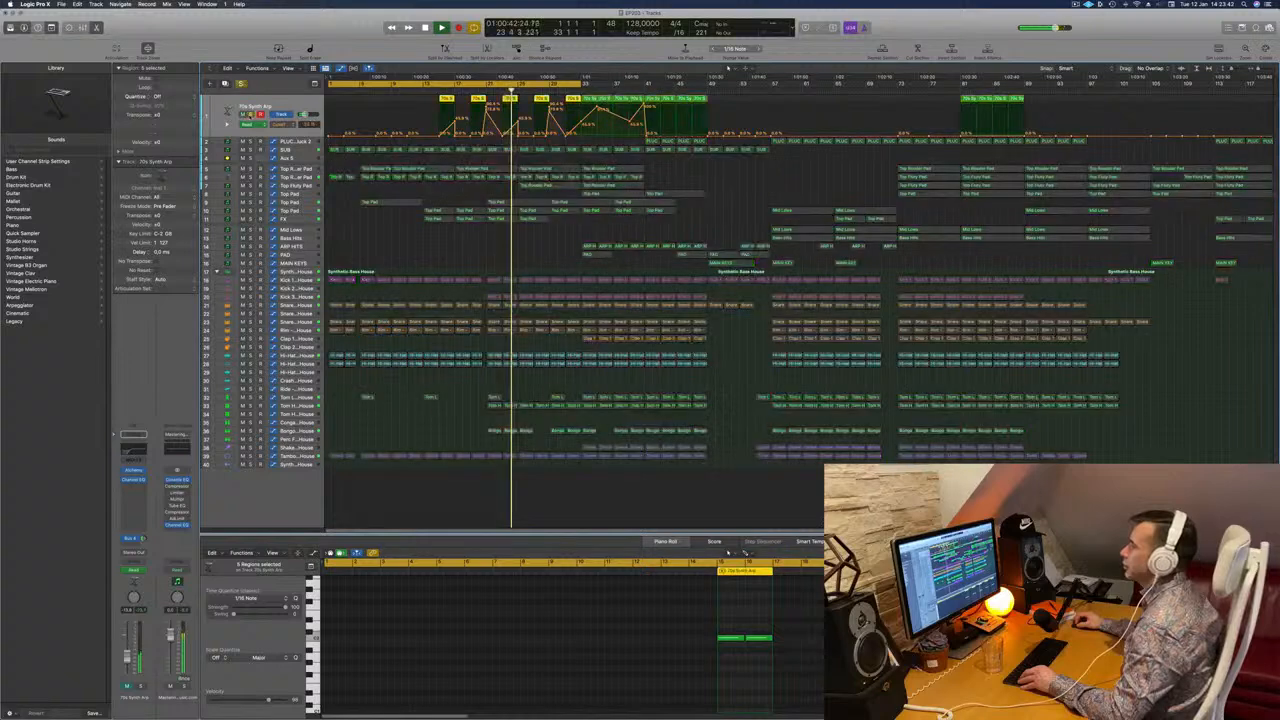
pyautogui.press('s')
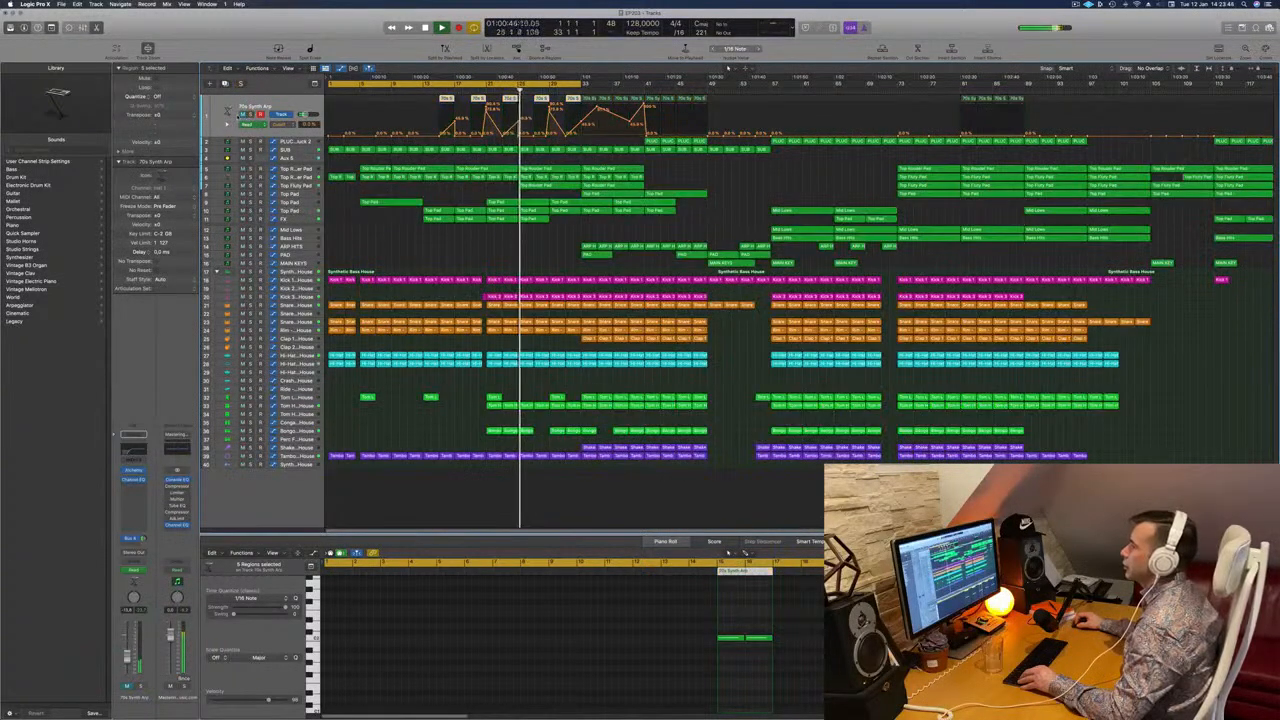
pyautogui.press('m')
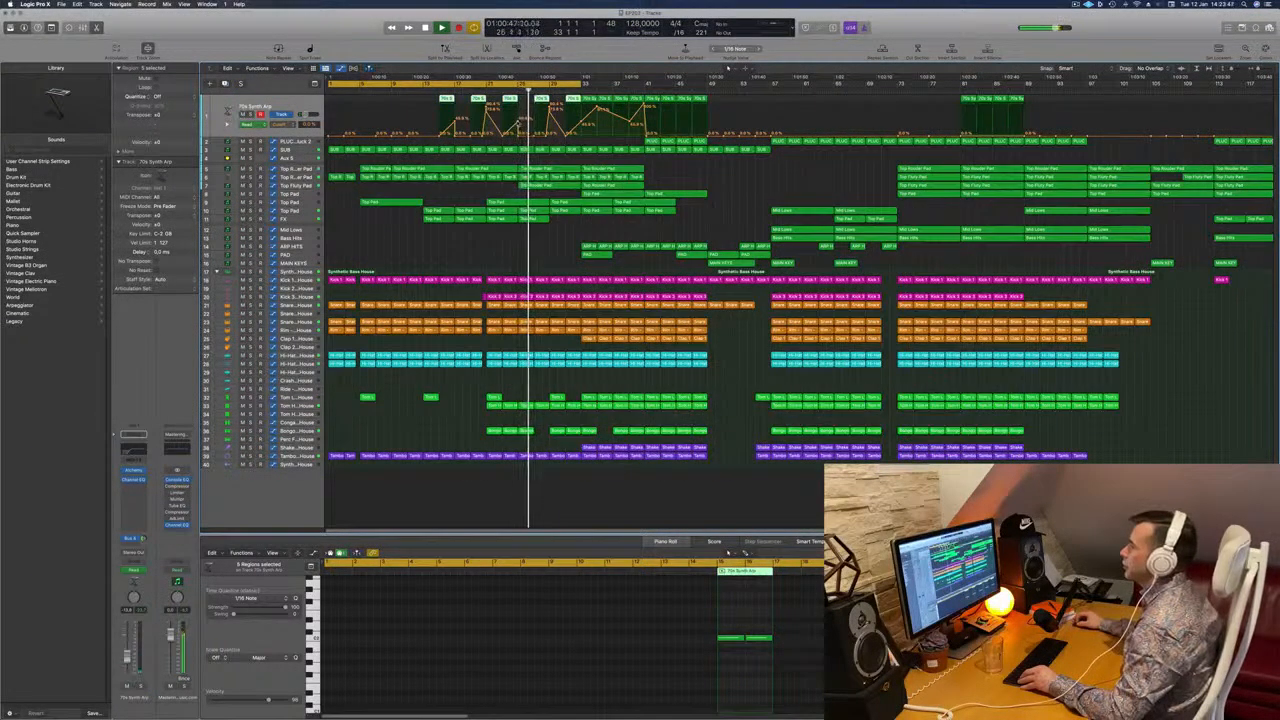
# Step: Raise the 70s Synth Arp's cutoff automation peak around bar 25
pyautogui.moveTo(518, 124); pyautogui.dragTo(518, 121)
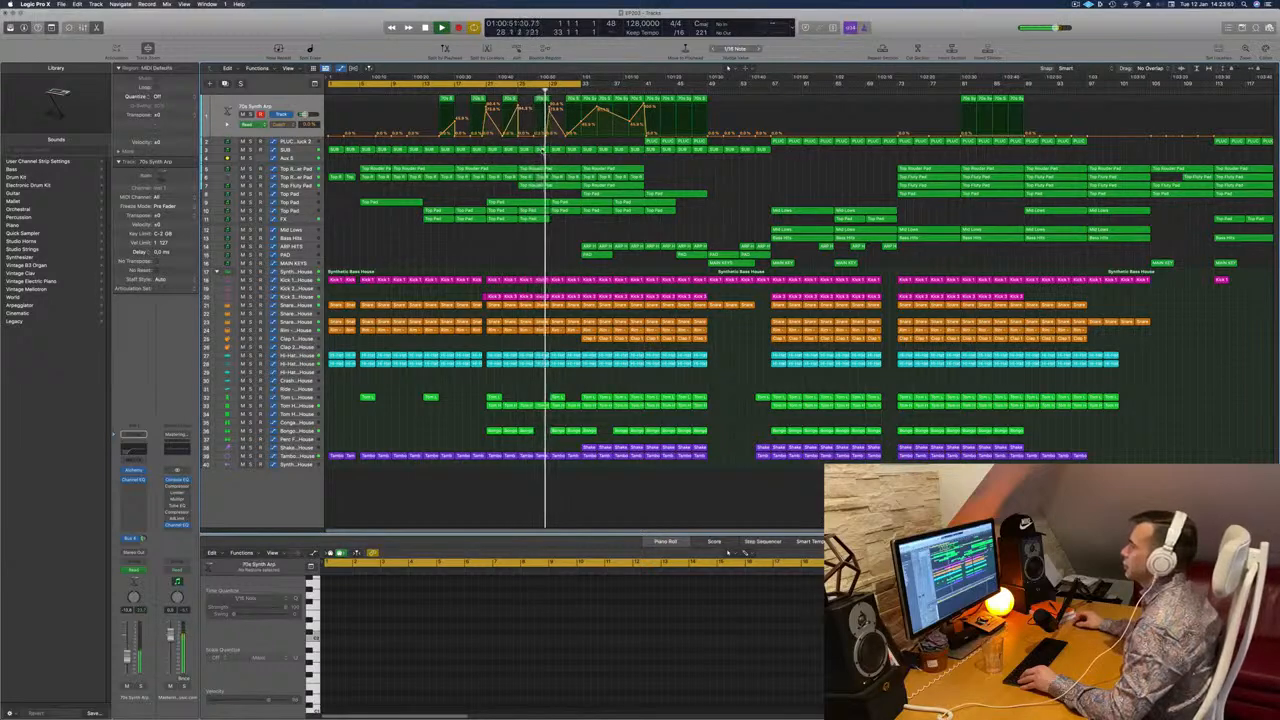
pyautogui.press('super+Right')
pyautogui.press('super+Right')
pyautogui.press('super+Left')
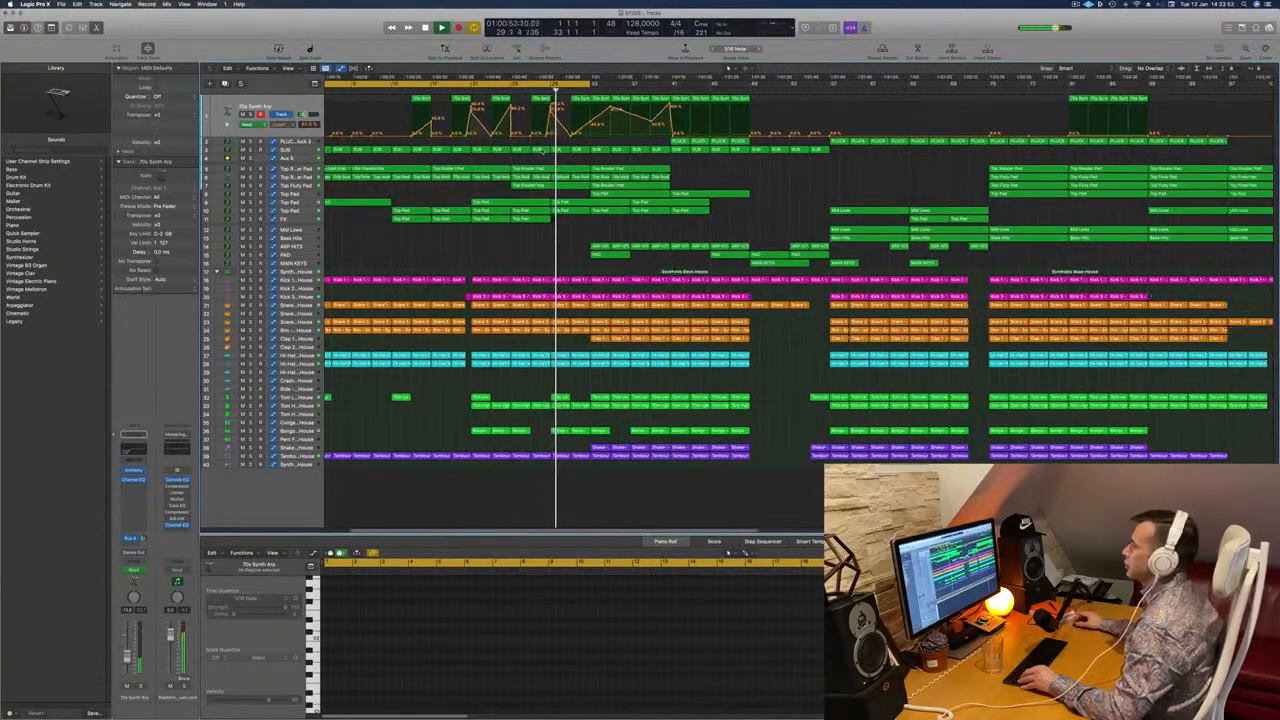
pyautogui.press('super+Left')
pyautogui.press('super+Left')
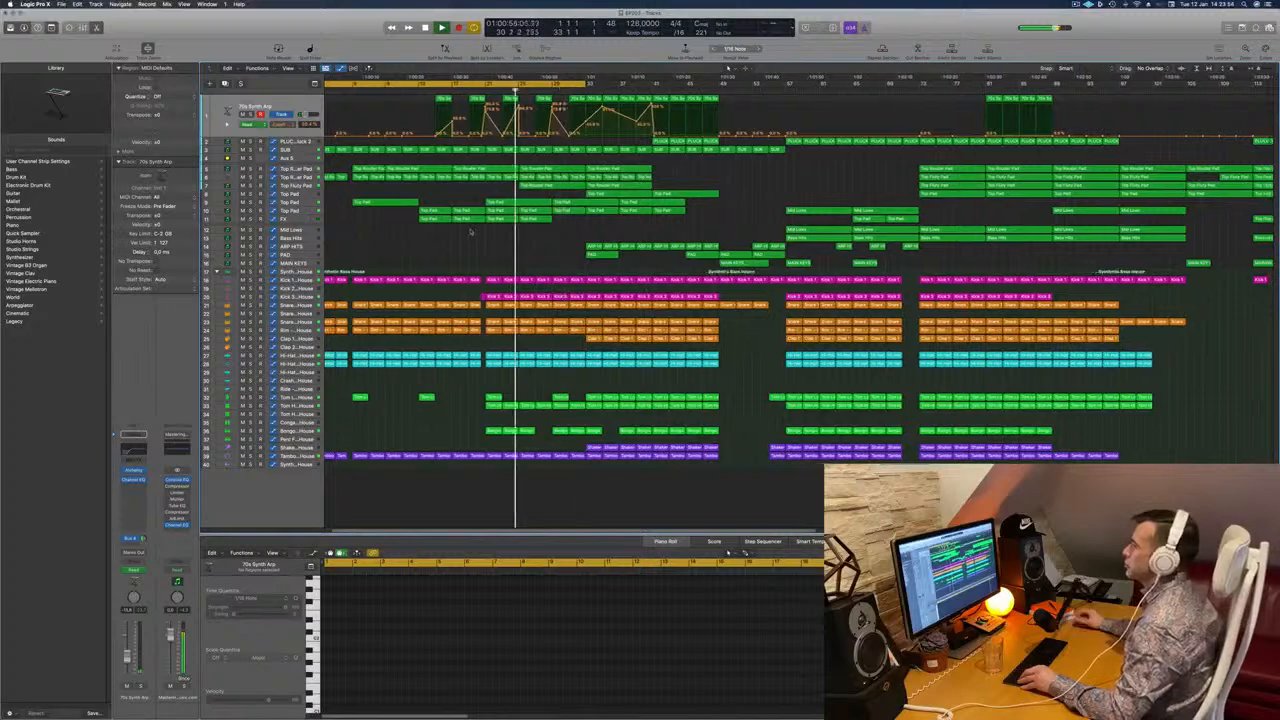
# Step: Move the cycle range to bars 33–49 and restart playback from bar 33
pyautogui.click(335, 218)
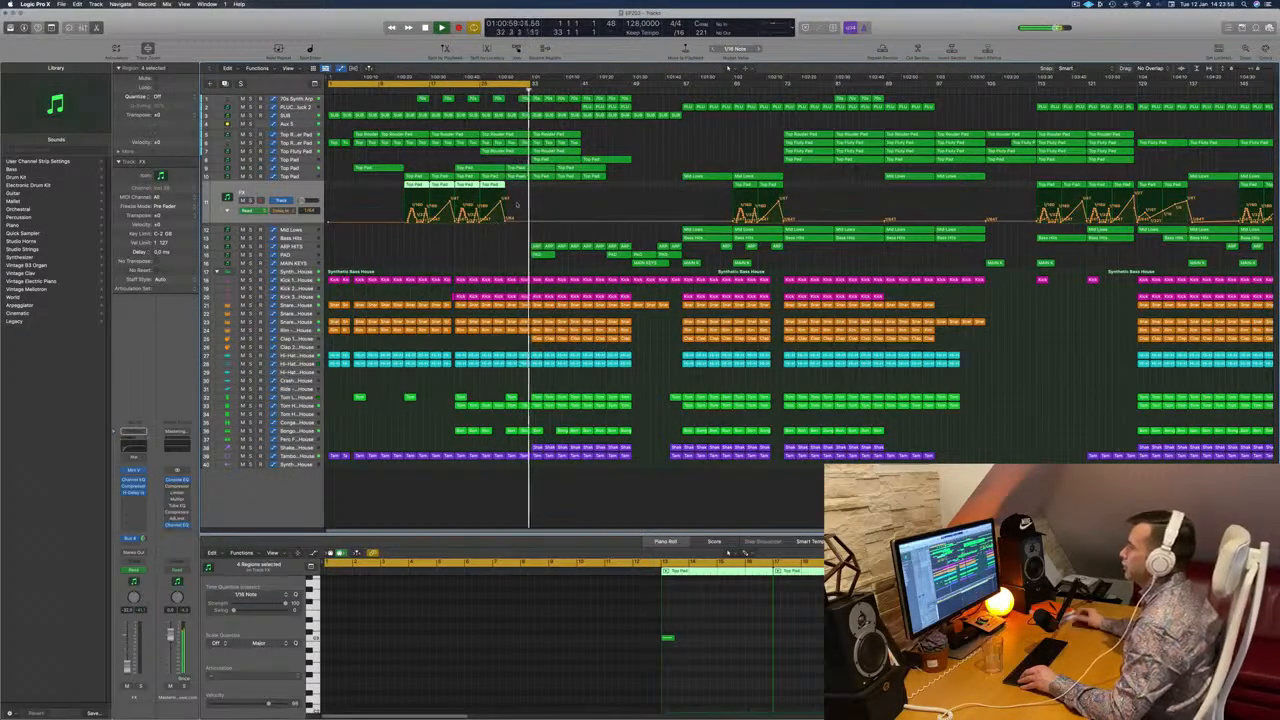
pyautogui.press('Return')
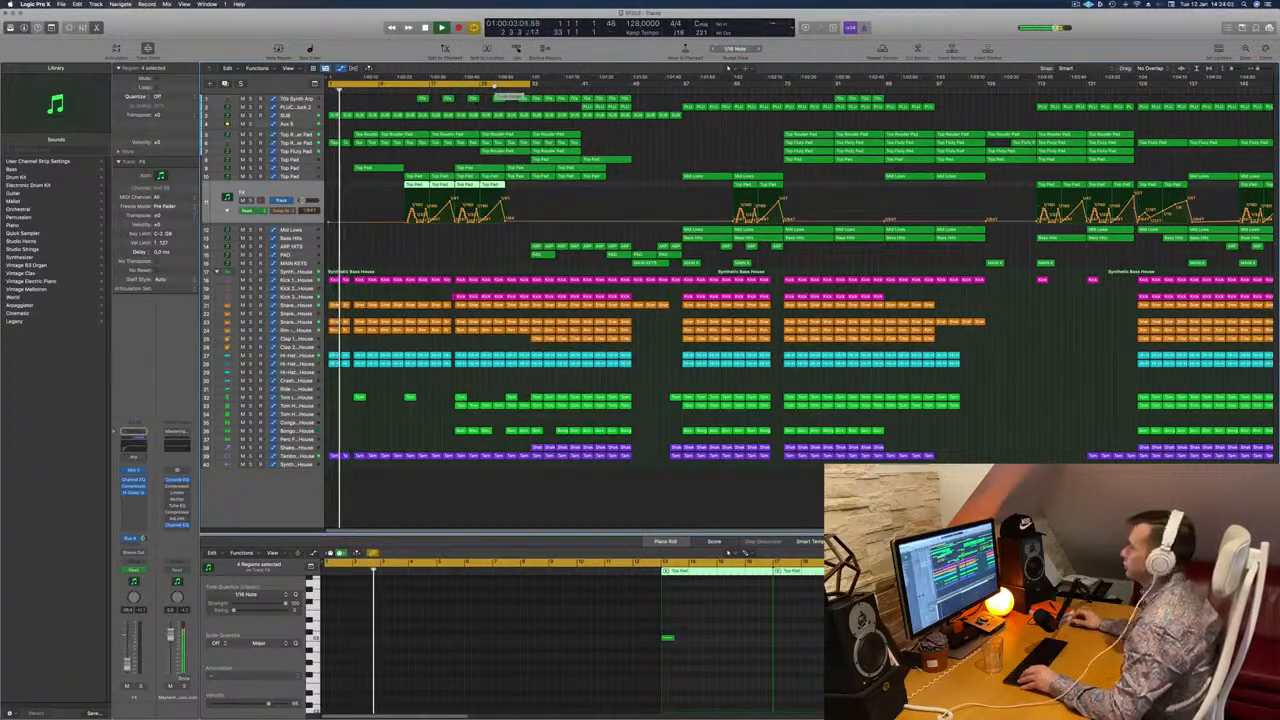
pyautogui.moveTo(494, 87); pyautogui.dragTo(632, 94)
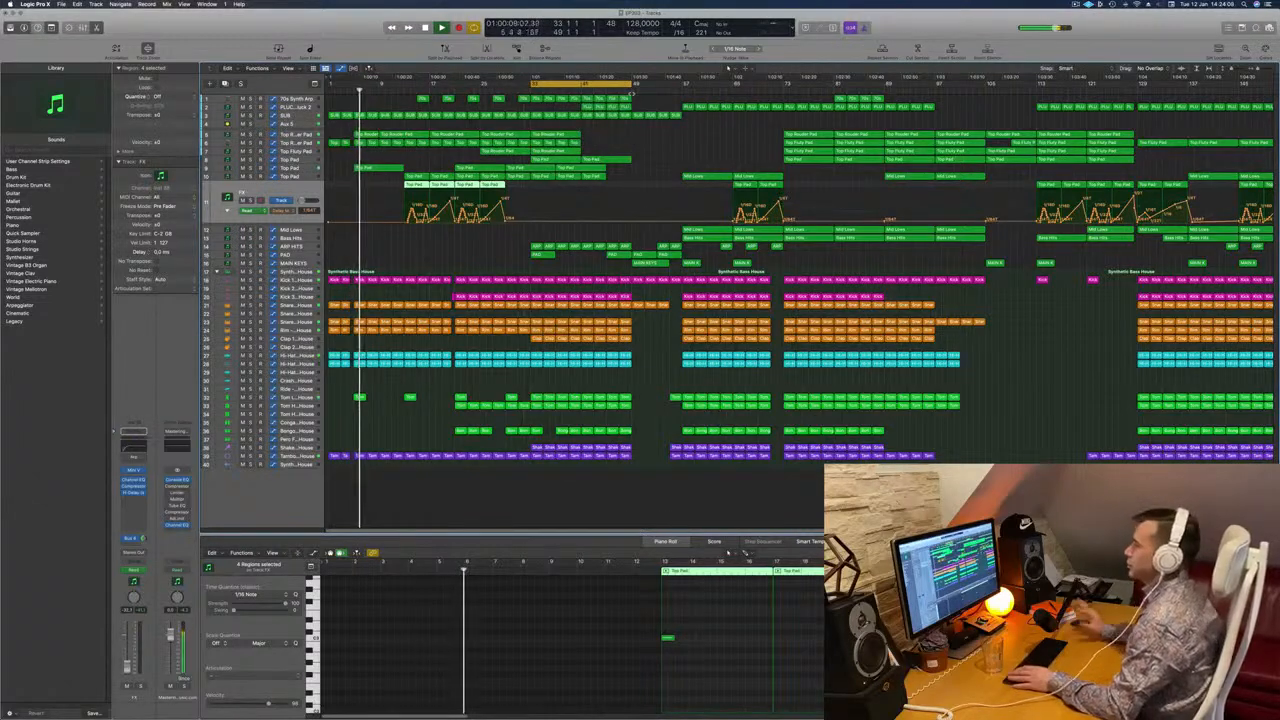
pyautogui.press('space')
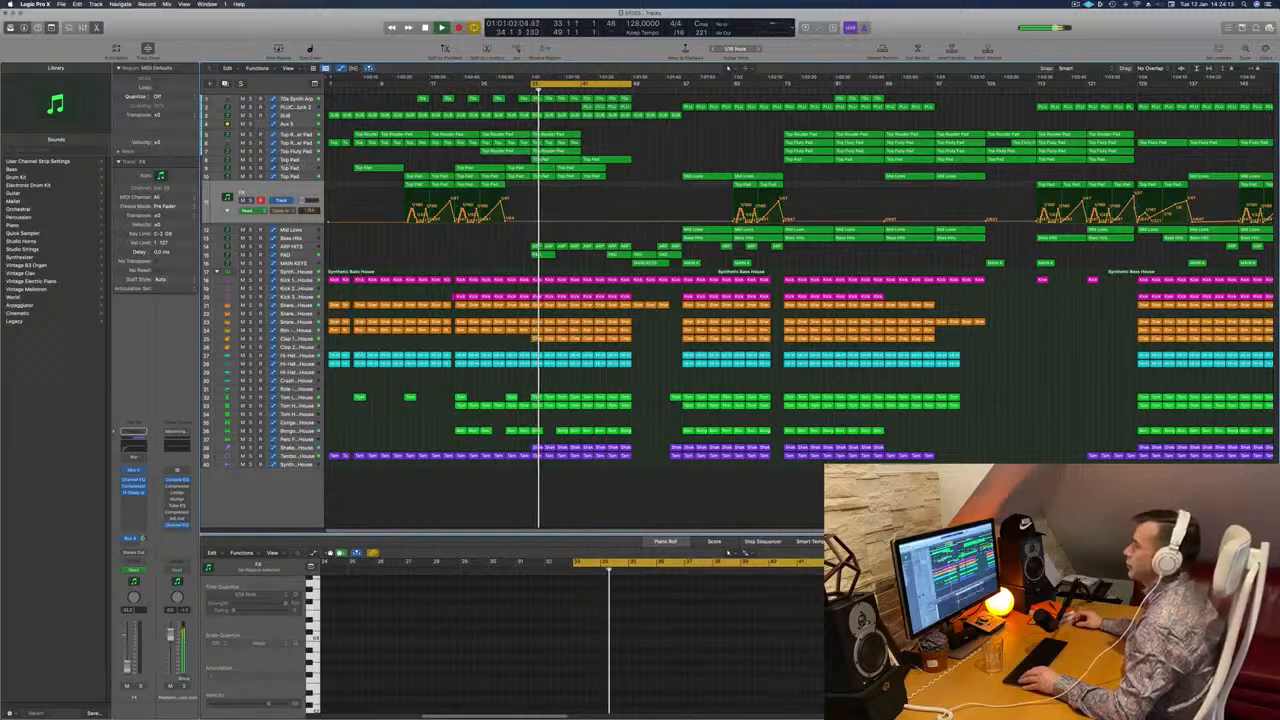
# Step: Solo the Top Pad on track 8 for a few bars within the cycle, then return to the full mix
pyautogui.click(286, 160)
pyautogui.press('s')
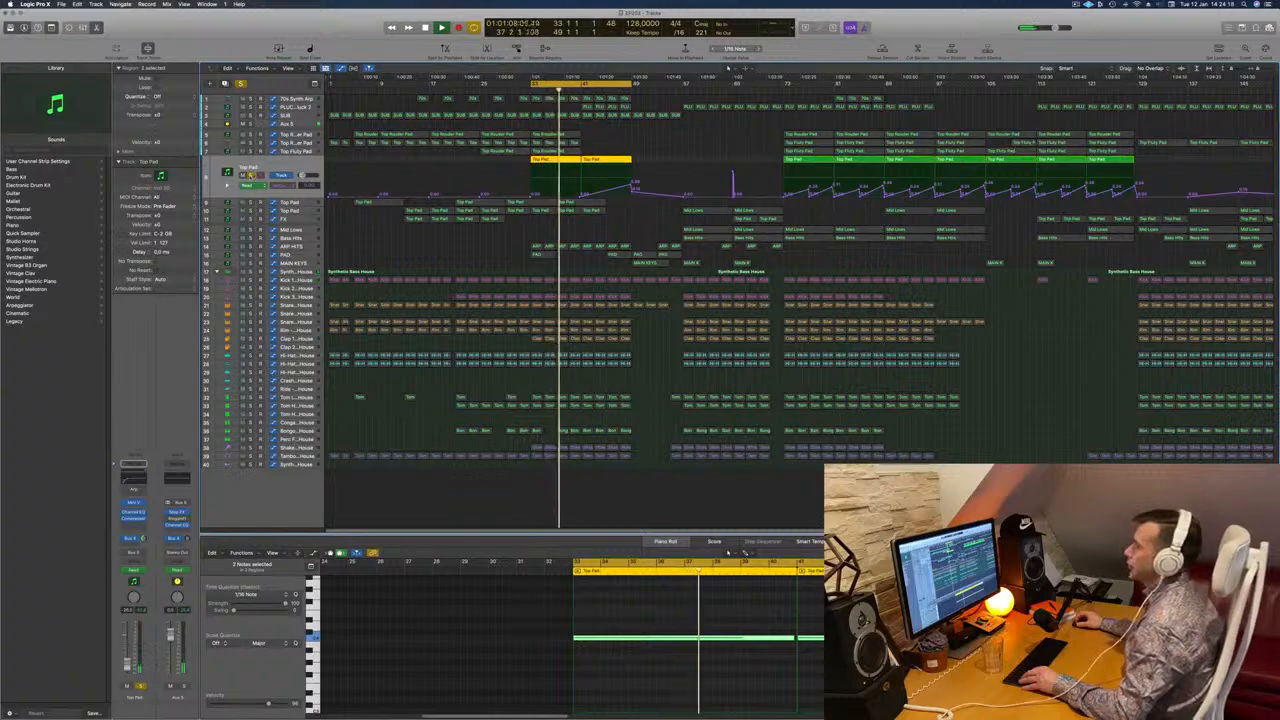
pyautogui.click(251, 176)
# Step: Show the second automation lane of Aux 5 and shape a ramp rising from bar 33 to just before bar 41, dropping back right after
pyautogui.click(295, 125)
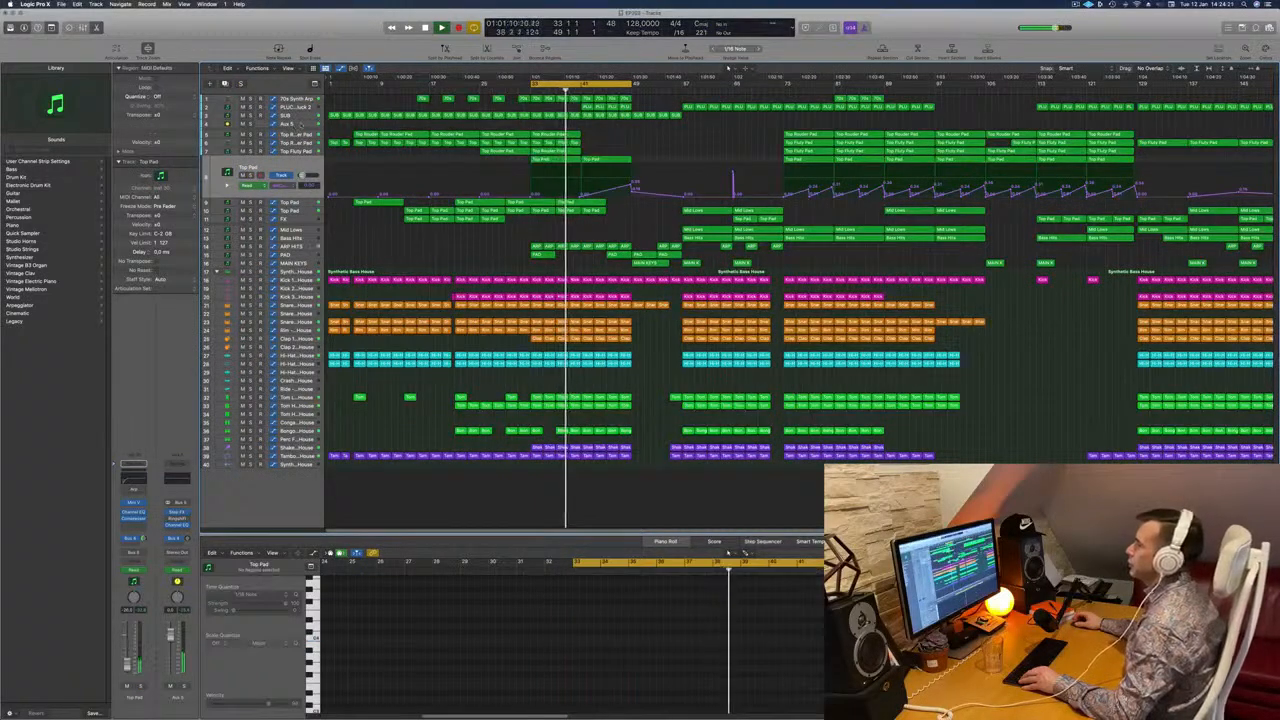
pyautogui.click(295, 125)
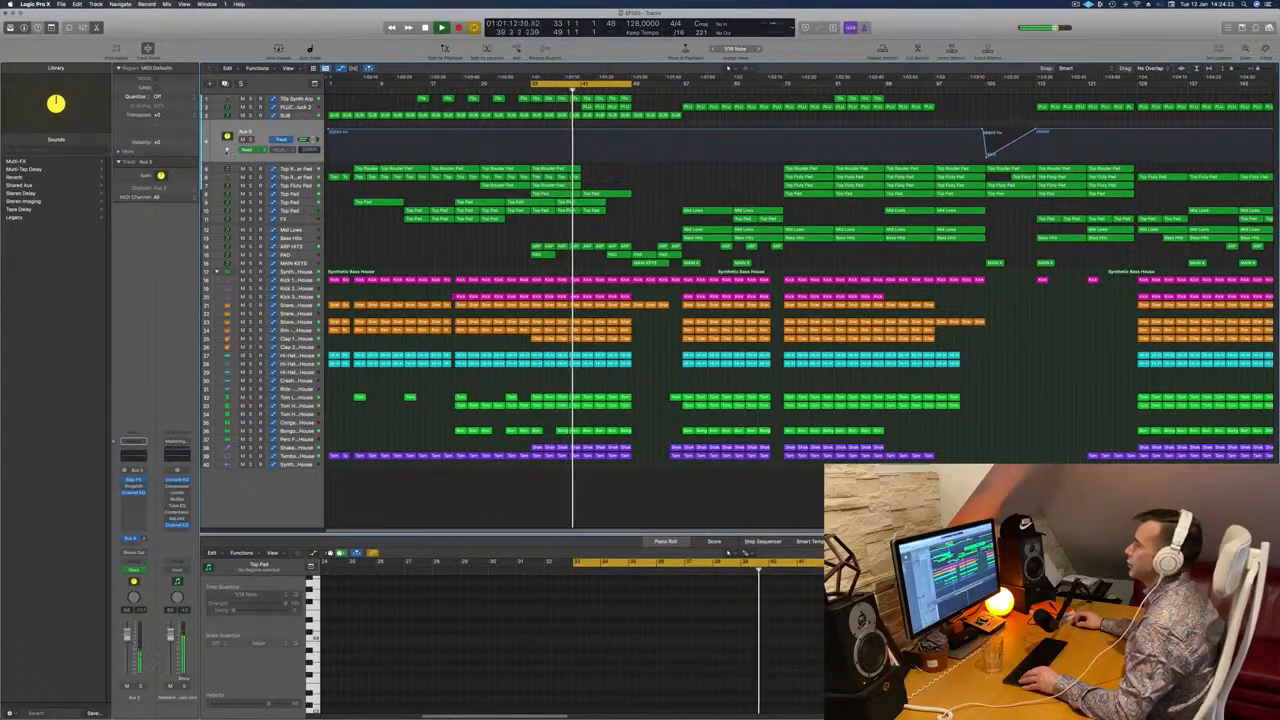
pyautogui.click(227, 150)
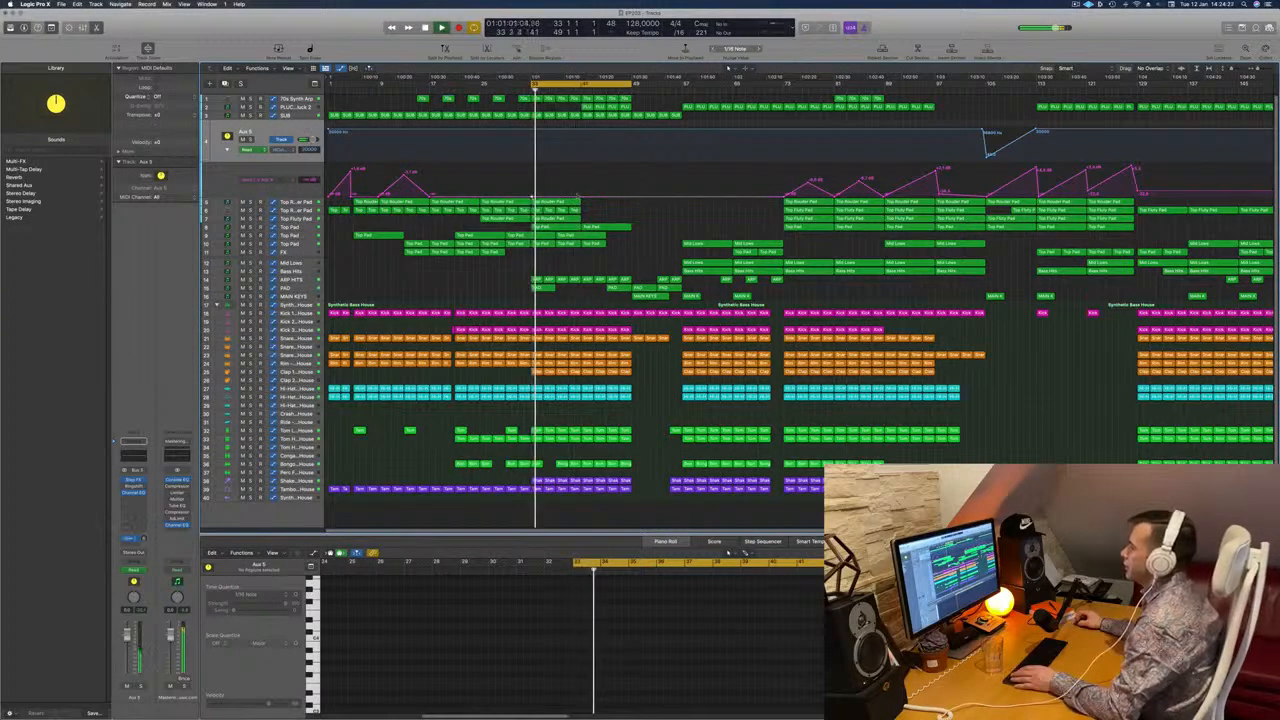
pyautogui.moveTo(581, 199); pyautogui.dragTo(582, 186)
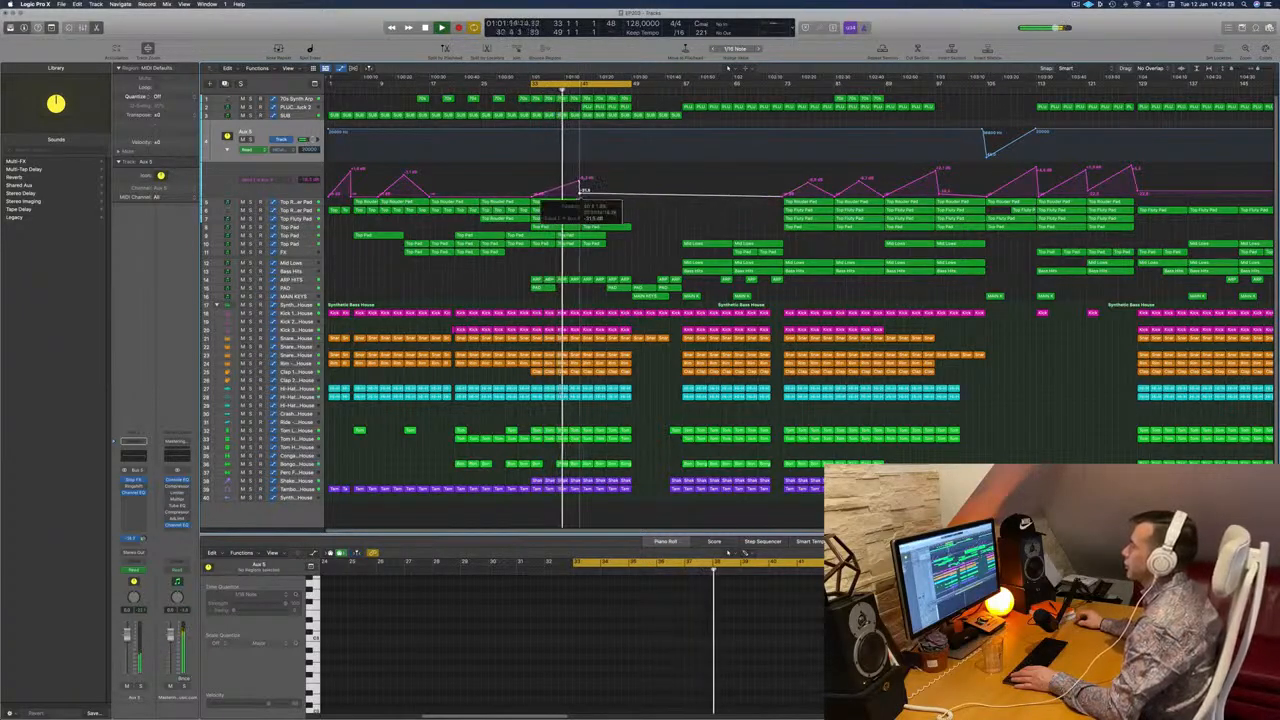
pyautogui.moveTo(580, 194); pyautogui.dragTo(581, 198)
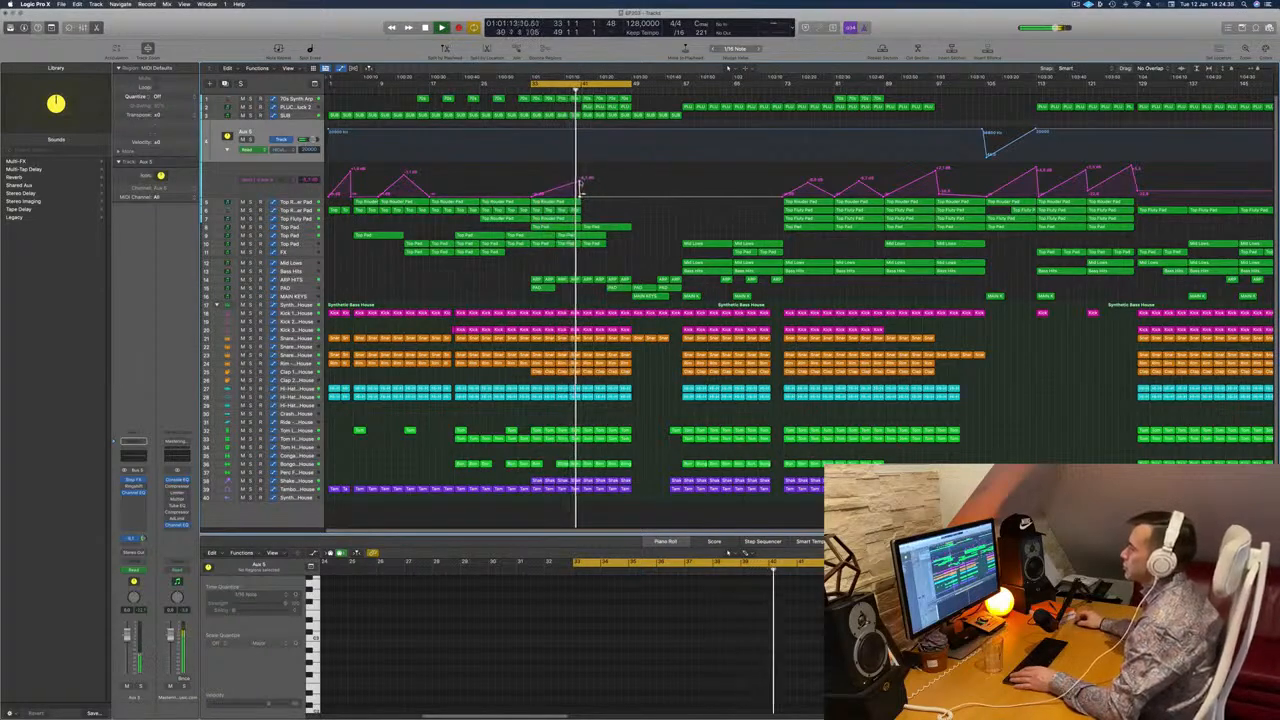
pyautogui.moveTo(580, 181); pyautogui.dragTo(580, 178)
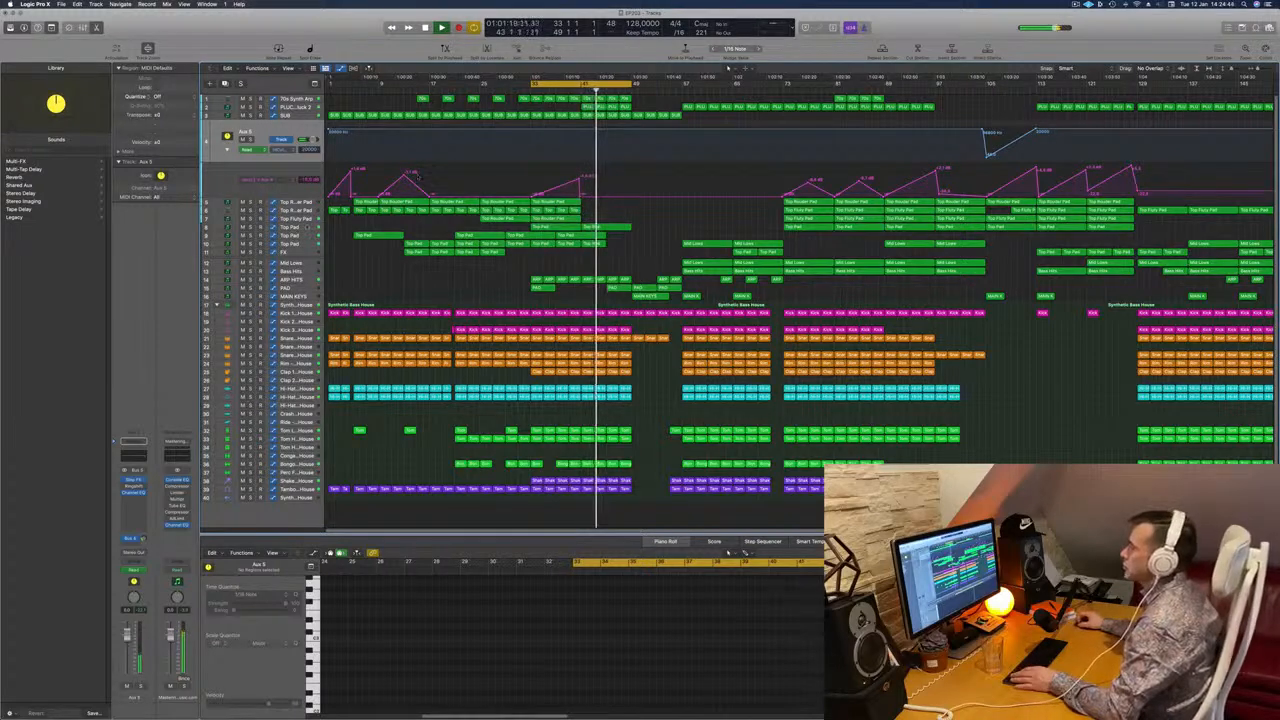
# Step: Audition the Top Pad on track 8 in solo again near the end of the cycle, against the full mix
pyautogui.click(291, 227)
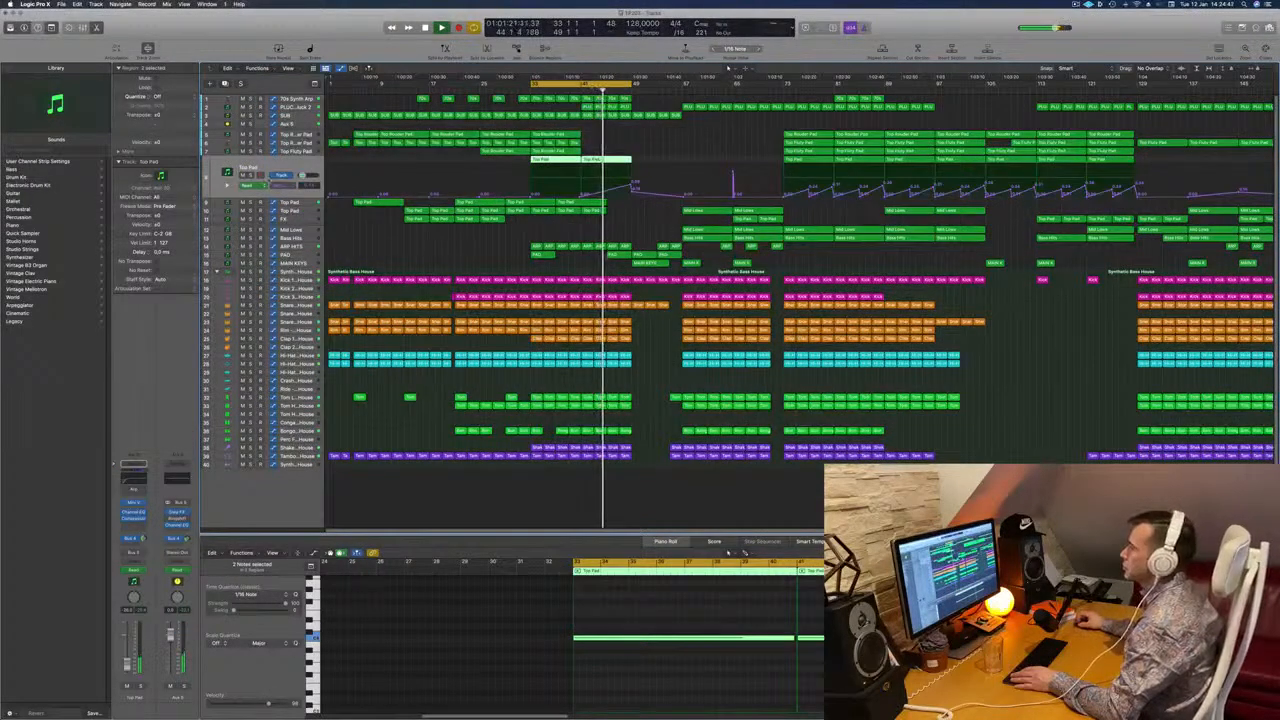
pyautogui.hotkey('ctrl', 's')
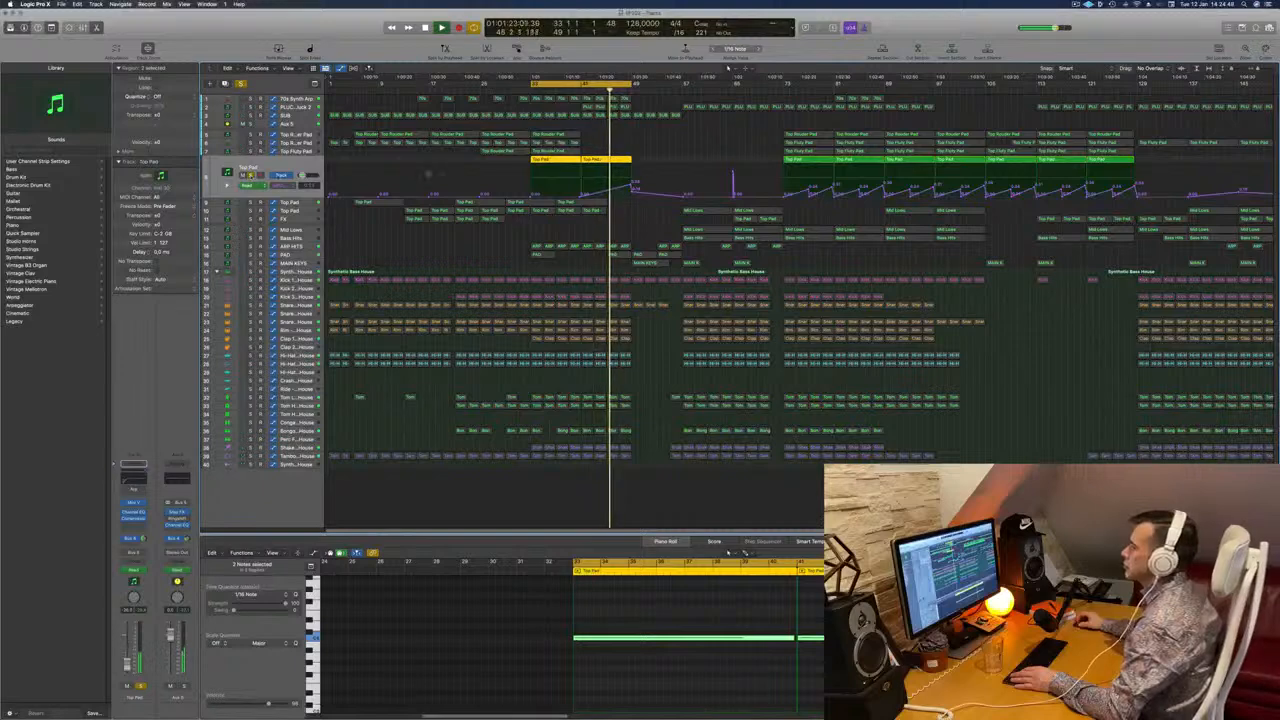
pyautogui.hotkey('ctrl', 's')
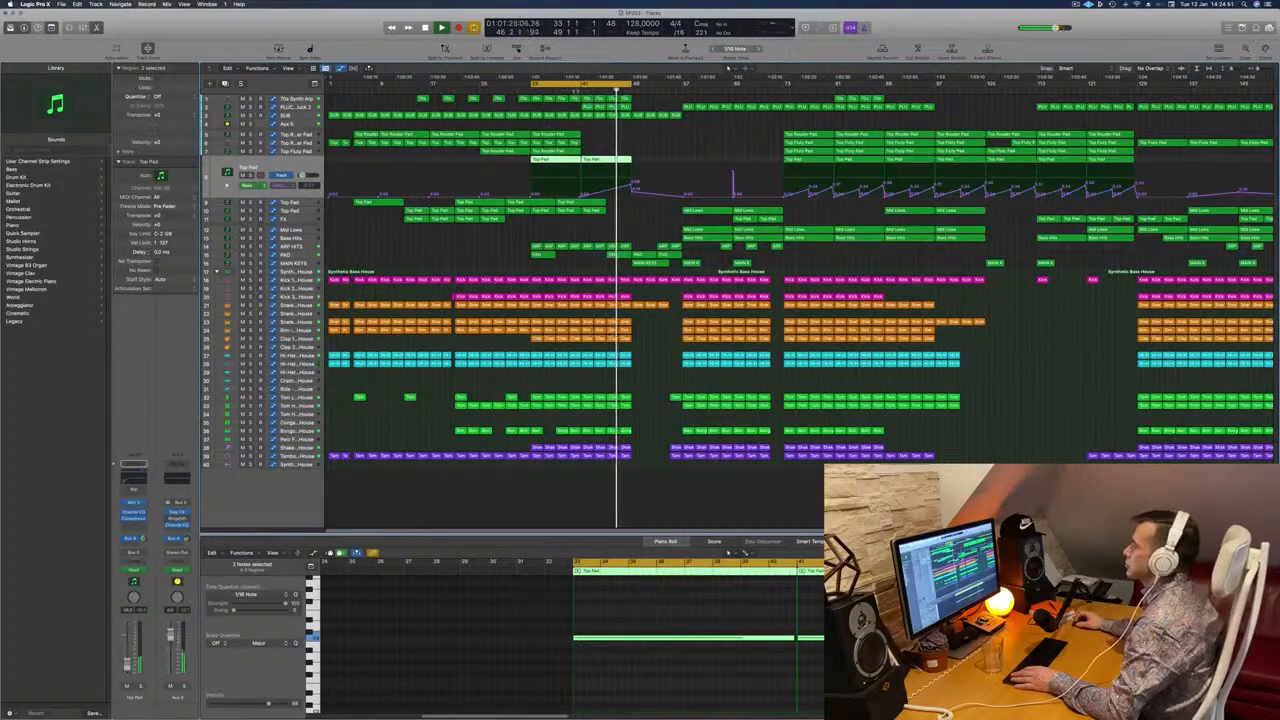
# Step: Delete the Top Pad region at bars 37–45 on track 9 and briefly audition the Top Pad on track 10 in solo
pyautogui.click(296, 205)
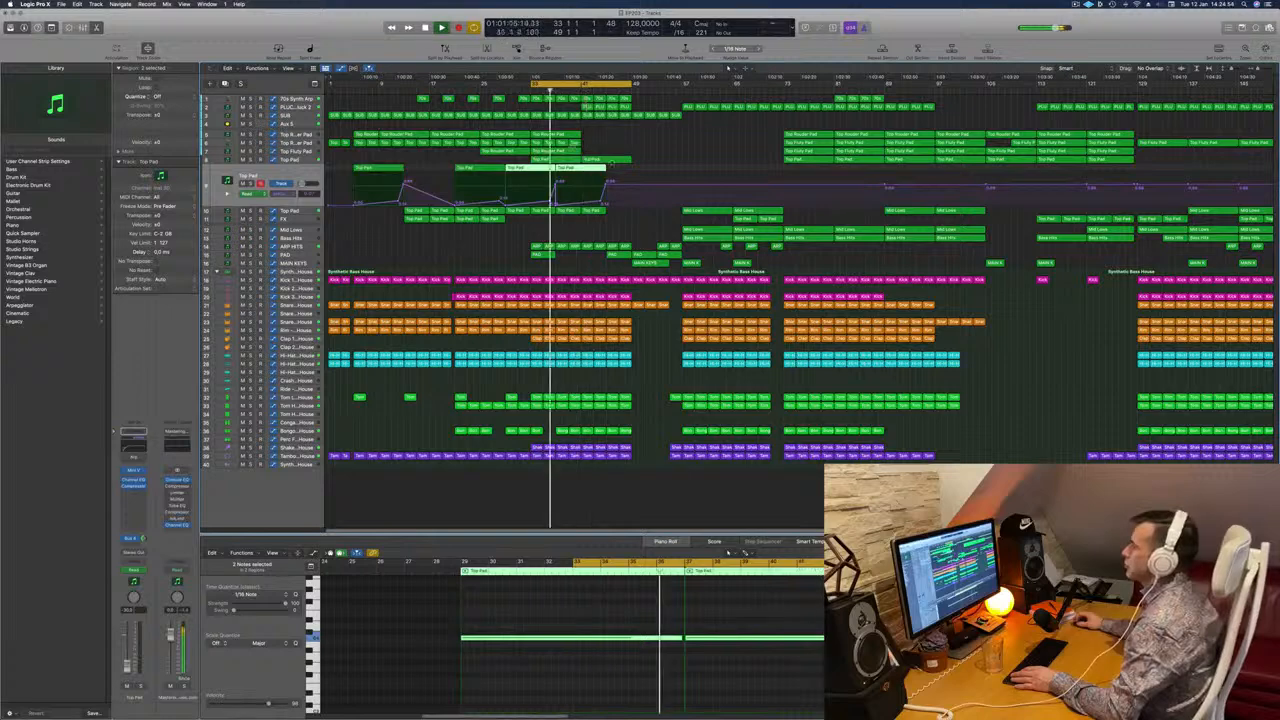
pyautogui.click(654, 164)
pyautogui.click(580, 170)
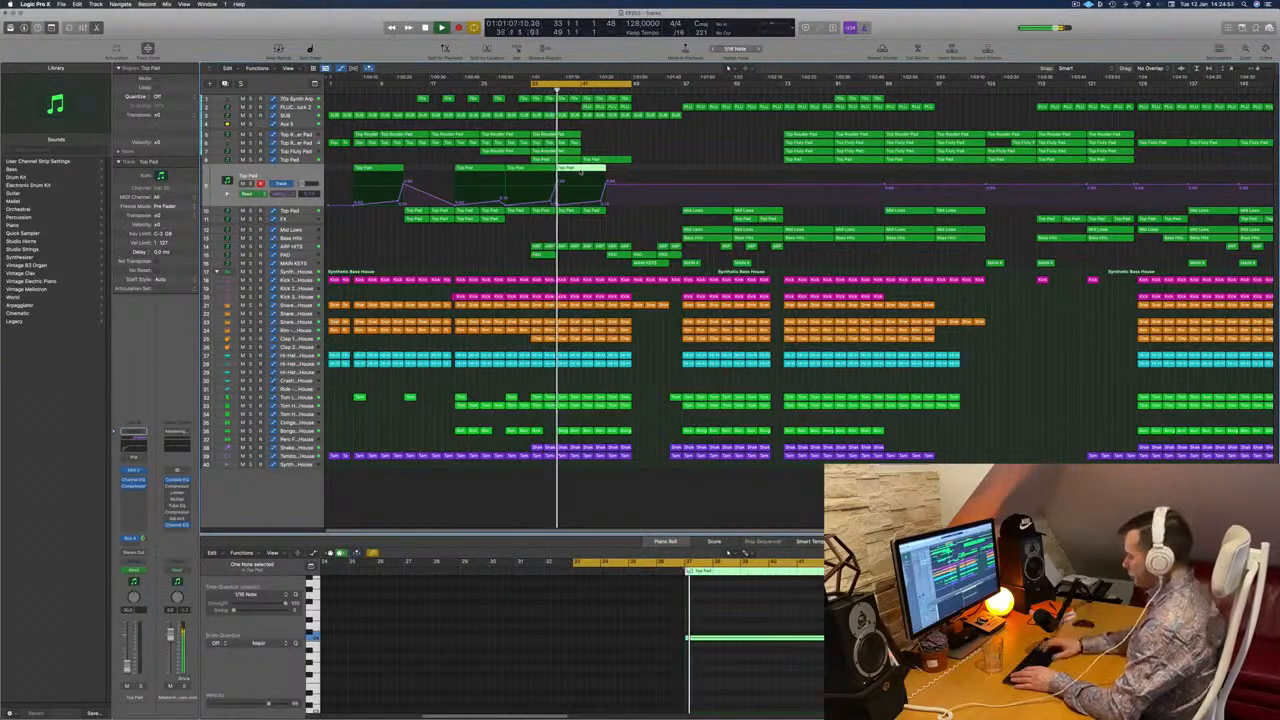
pyautogui.press('Delete')
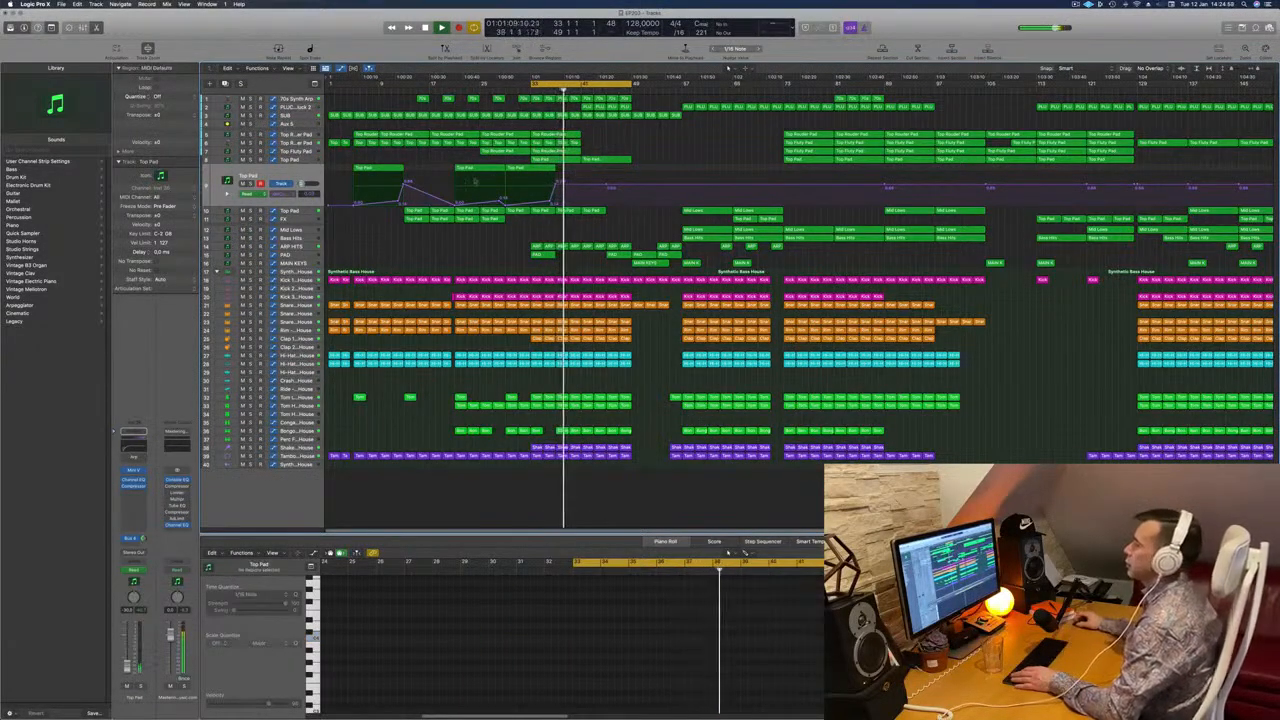
pyautogui.press('s')
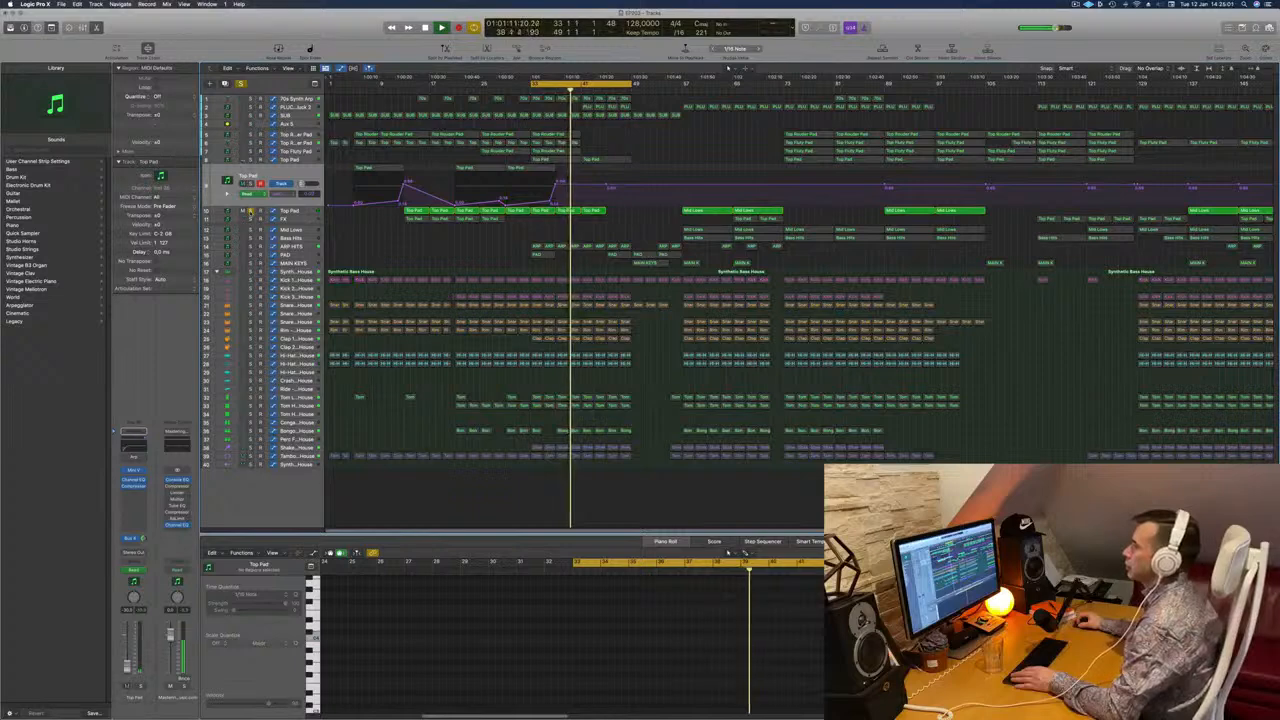
pyautogui.press('s')
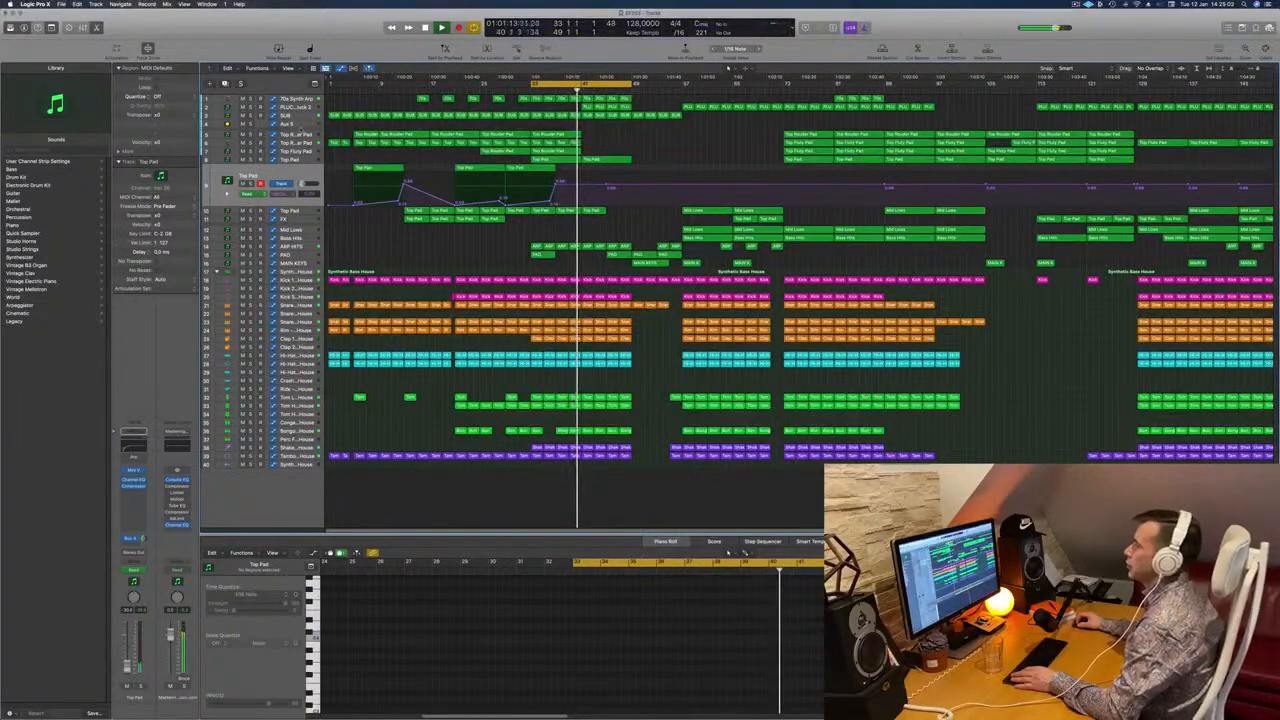
# Step: Show the second automation lane of Aux 5 and replay the ramp between bars 33 and 41
pyautogui.click(290, 124)
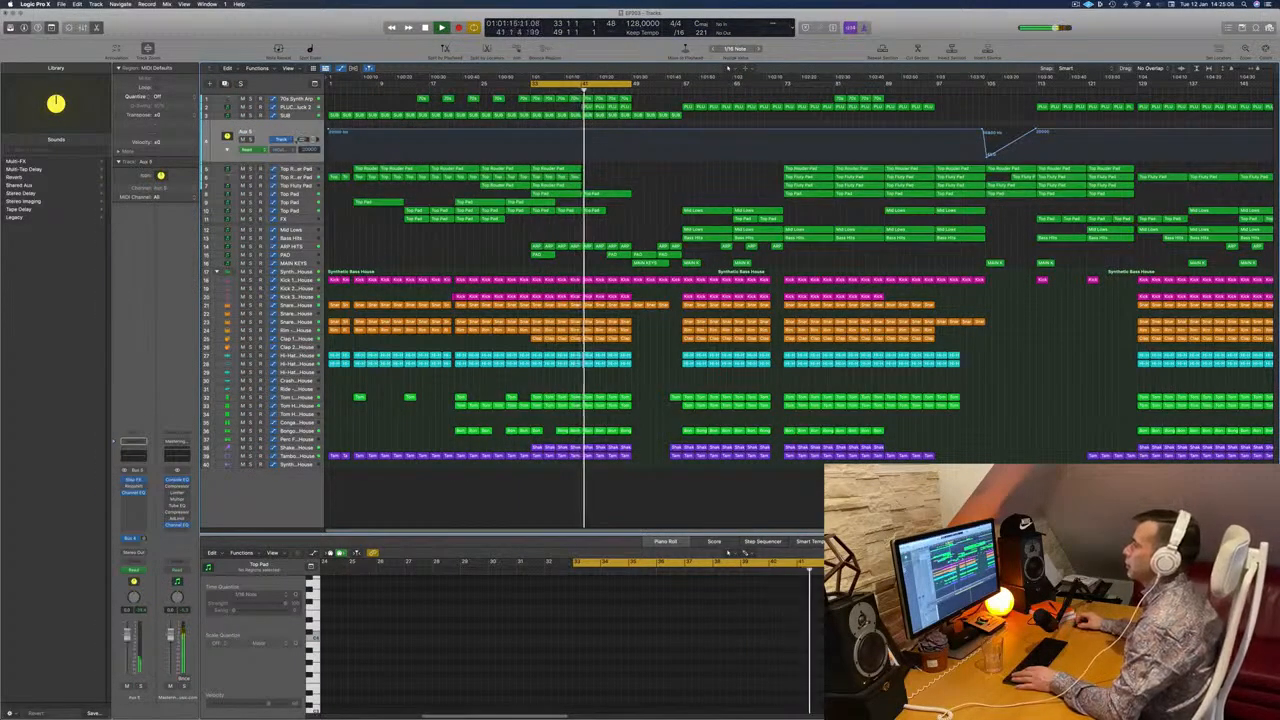
pyautogui.click(228, 151)
pyautogui.click(529, 91)
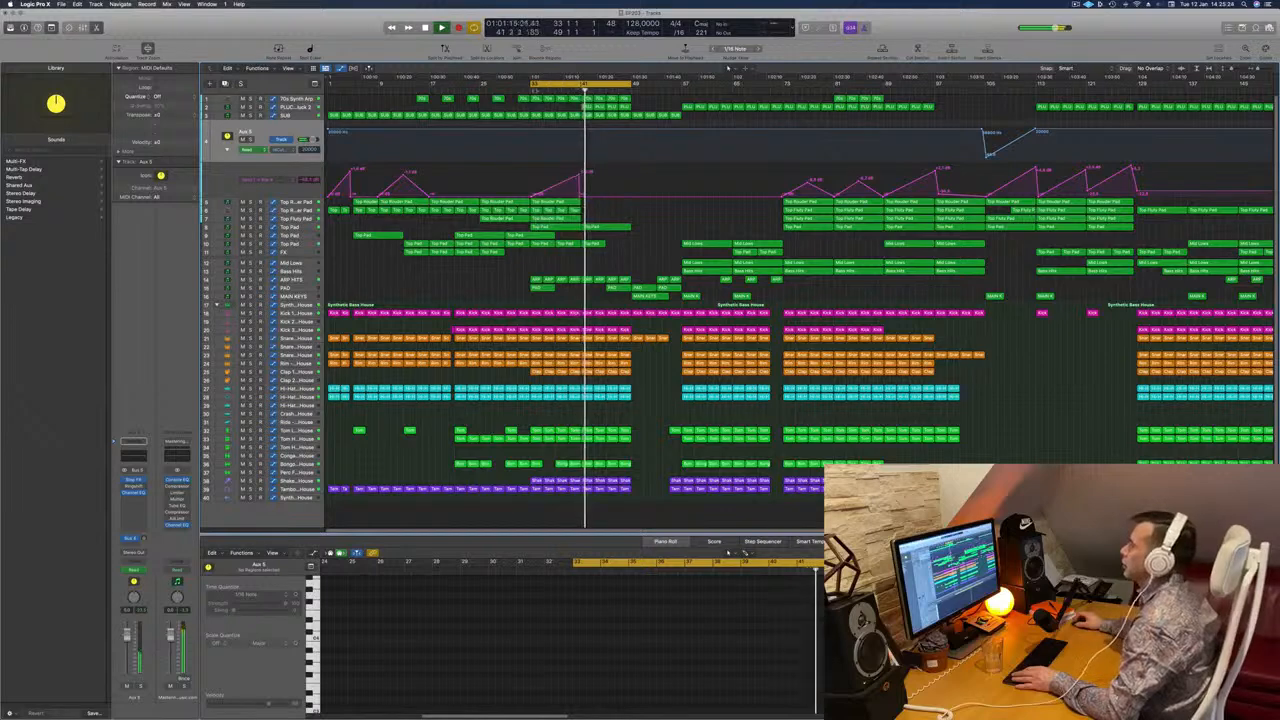
pyautogui.press('space')
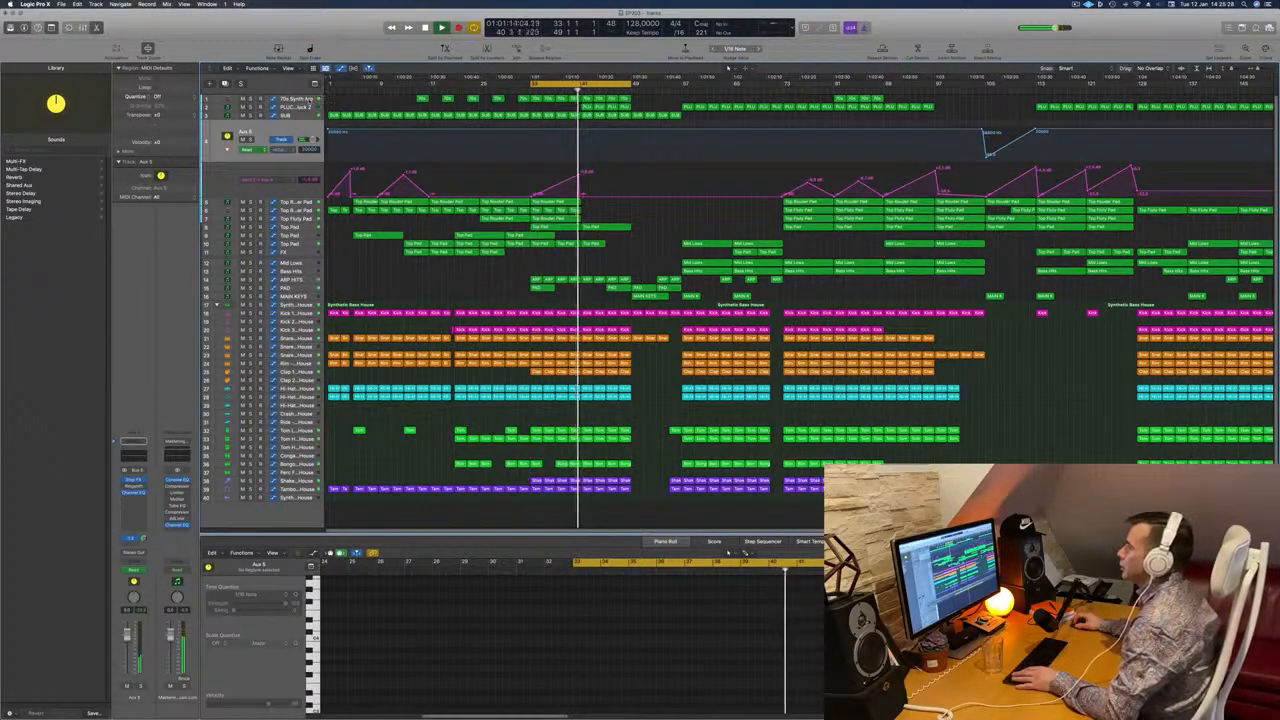
# Step: Adjust the 70s Synth Arp automation just after its bar 41 peak and raise the PLUCK automation to a peak at bar 41
pyautogui.click(294, 99)
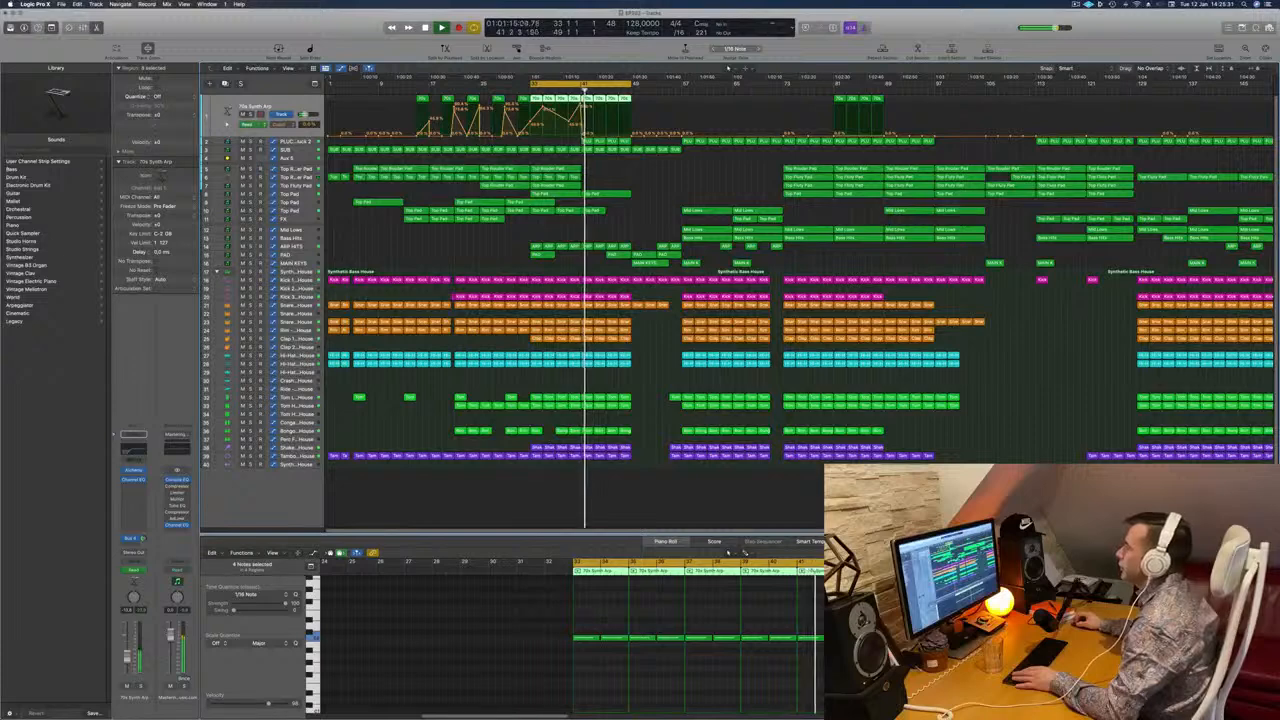
pyautogui.click(590, 140)
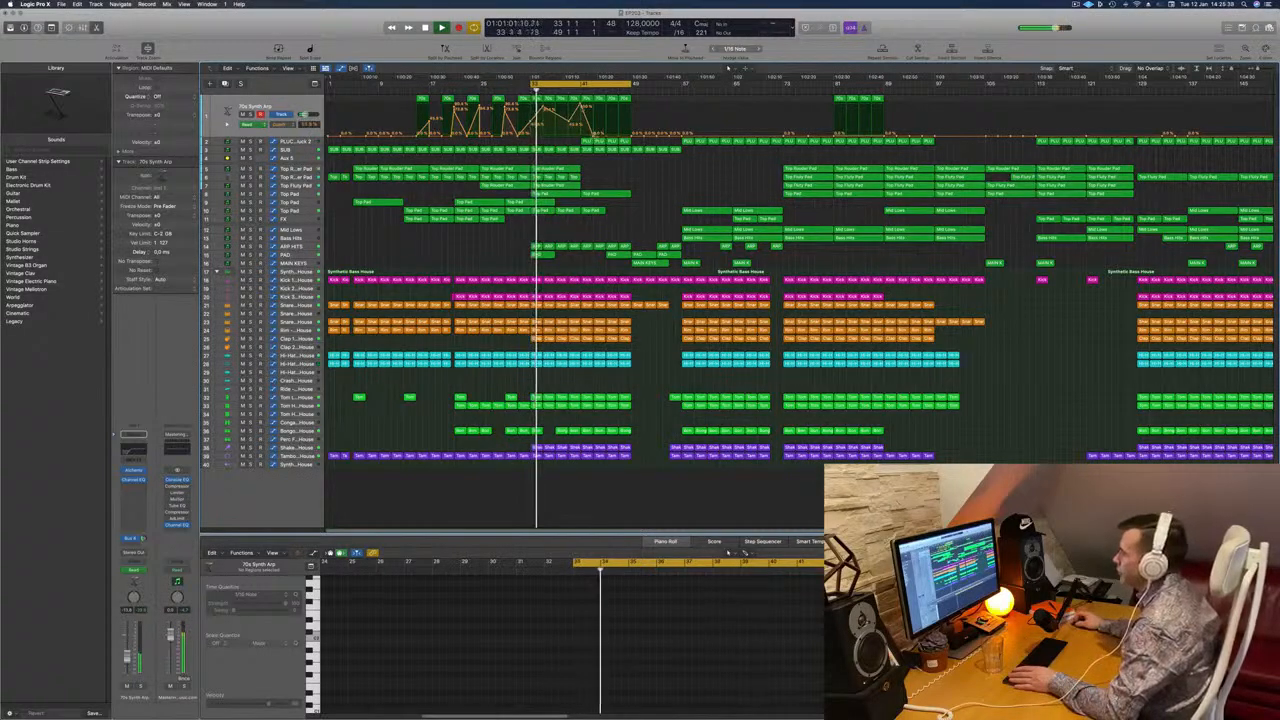
pyautogui.click(581, 122)
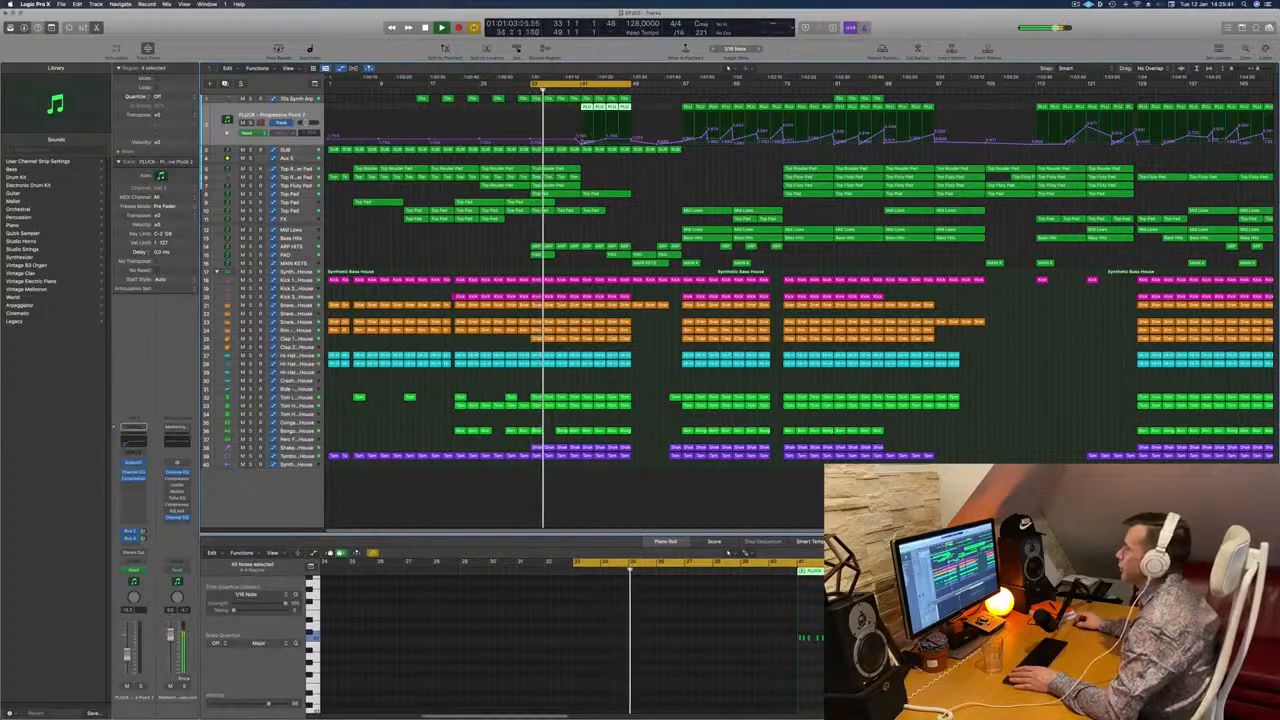
pyautogui.moveTo(581, 140); pyautogui.dragTo(583, 121)
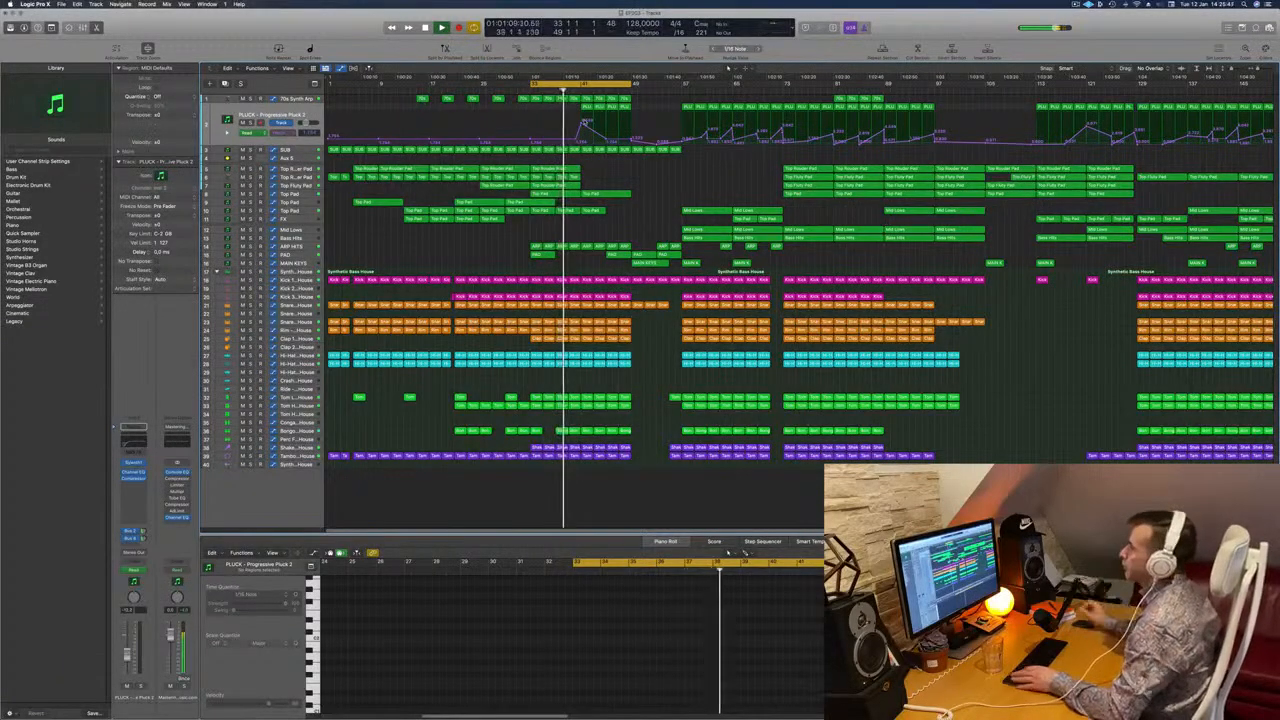
# Step: Pull the PLUCK automation point at bar 43 down so the level falls away after the bar 41 peak, and replay the passage
pyautogui.scroll(4, 600, 204)
pyautogui.scroll(3, 599, 204)
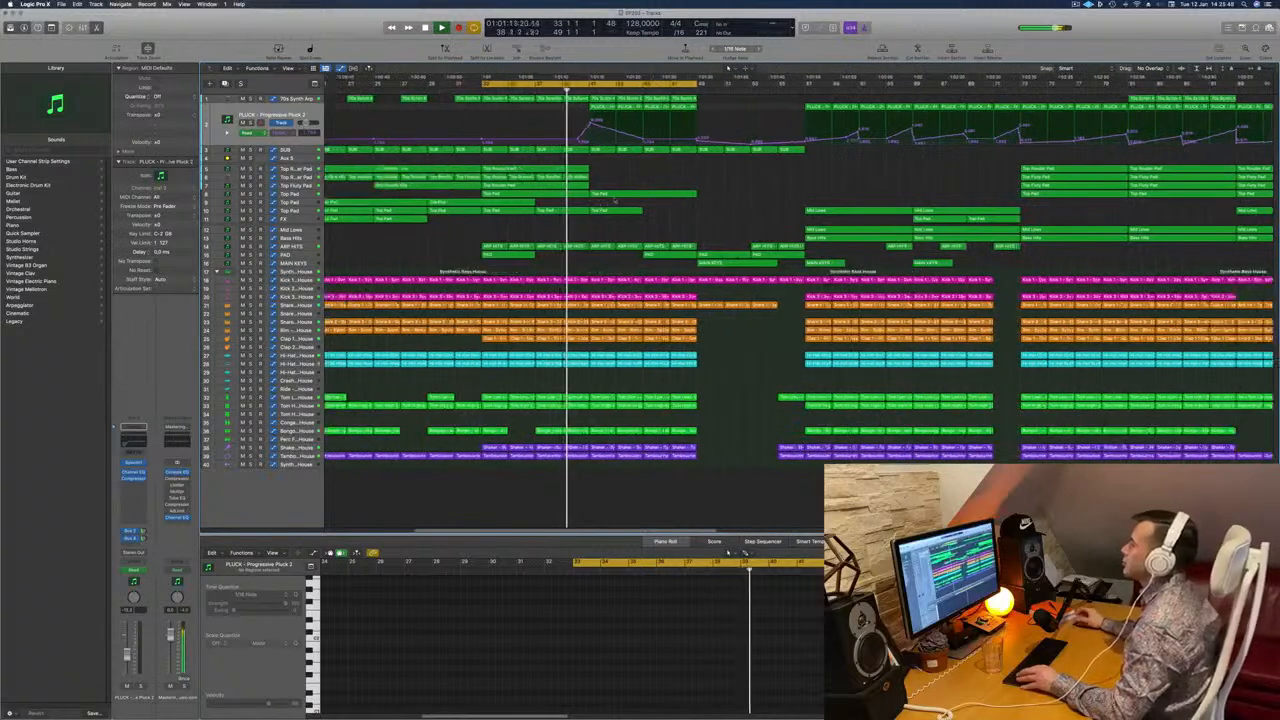
pyautogui.scroll(2, 628, 165)
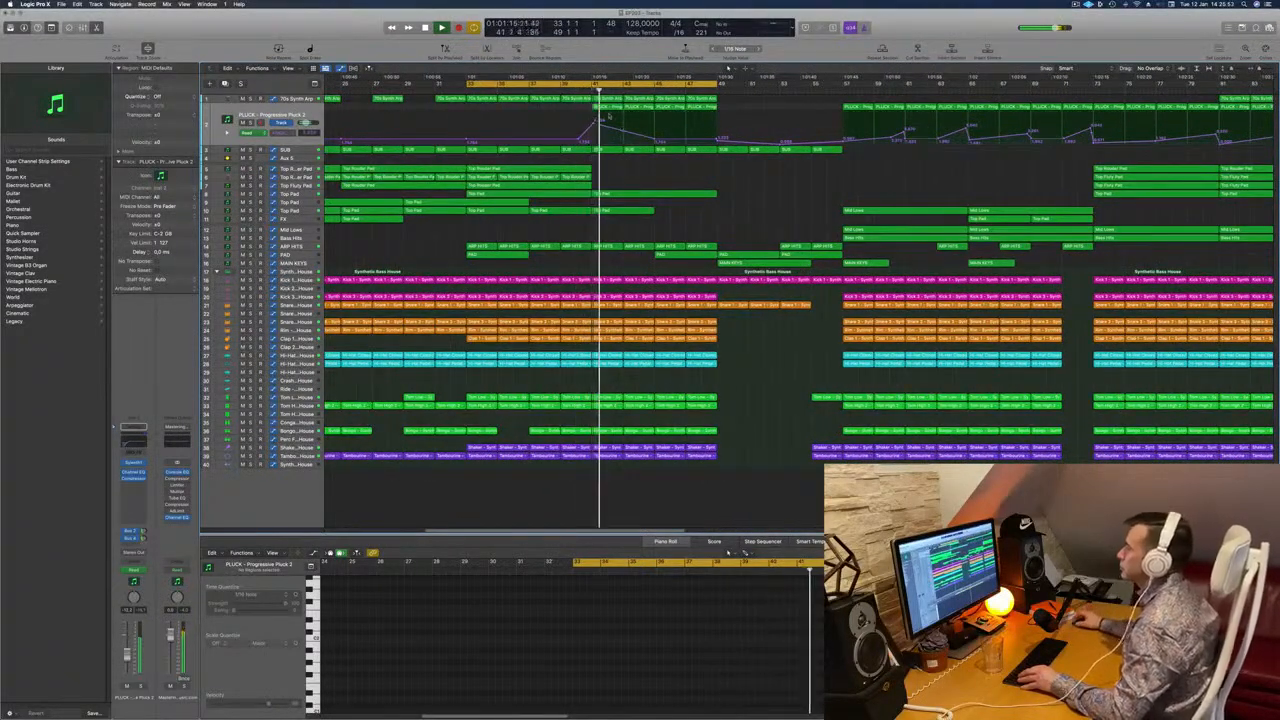
pyautogui.click(582, 90)
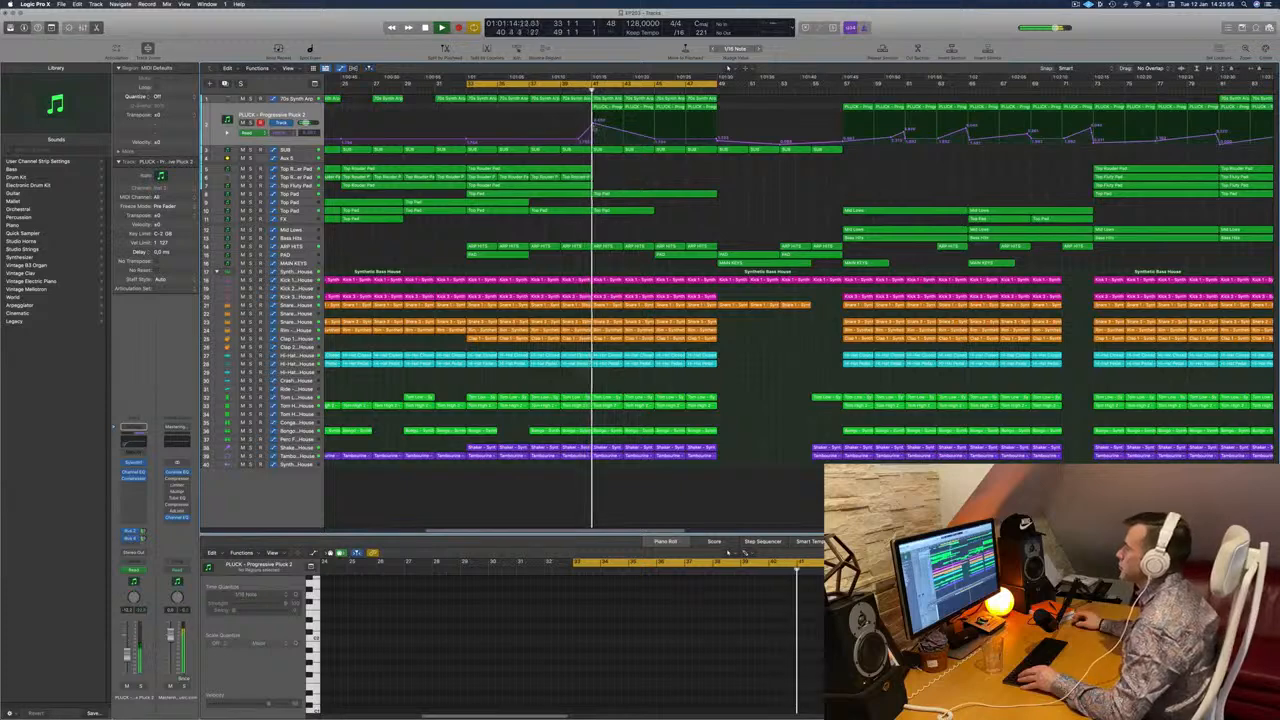
pyautogui.moveTo(625, 133); pyautogui.dragTo(623, 143)
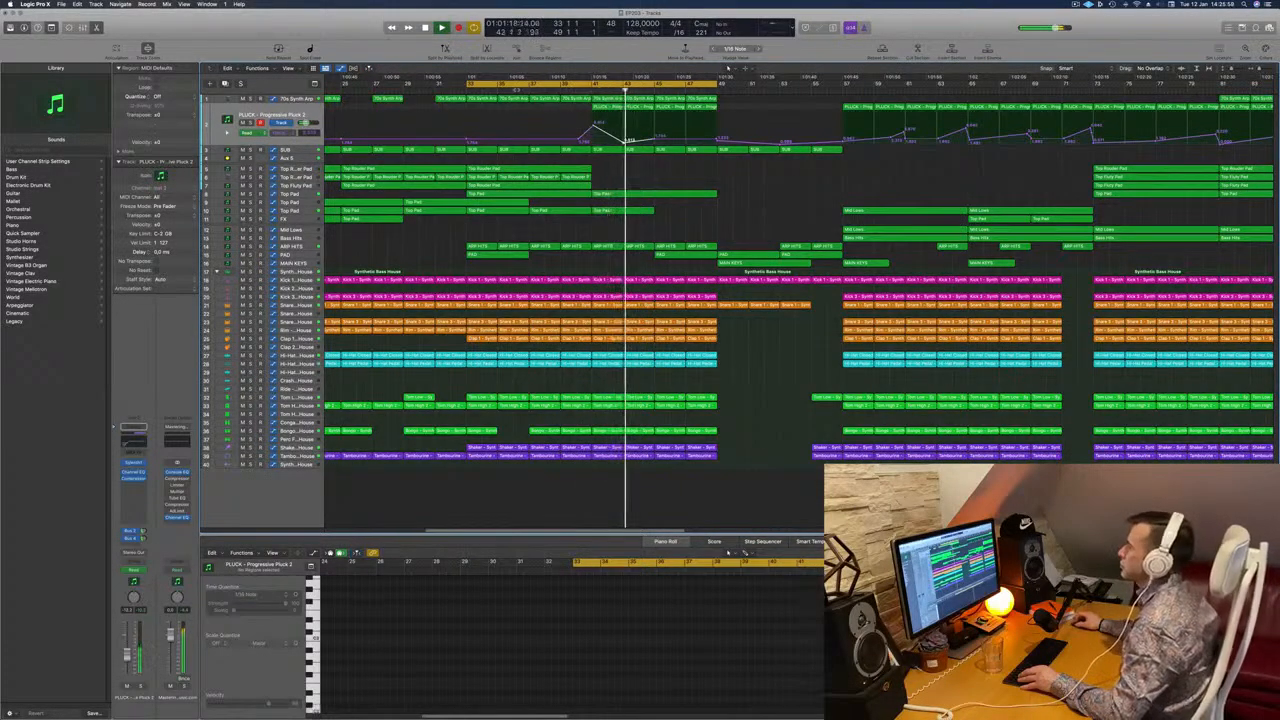
pyautogui.press('space')
pyautogui.press('space')
pyautogui.press('super+Left')
pyautogui.press('super+Left')
pyautogui.press('super+Left')
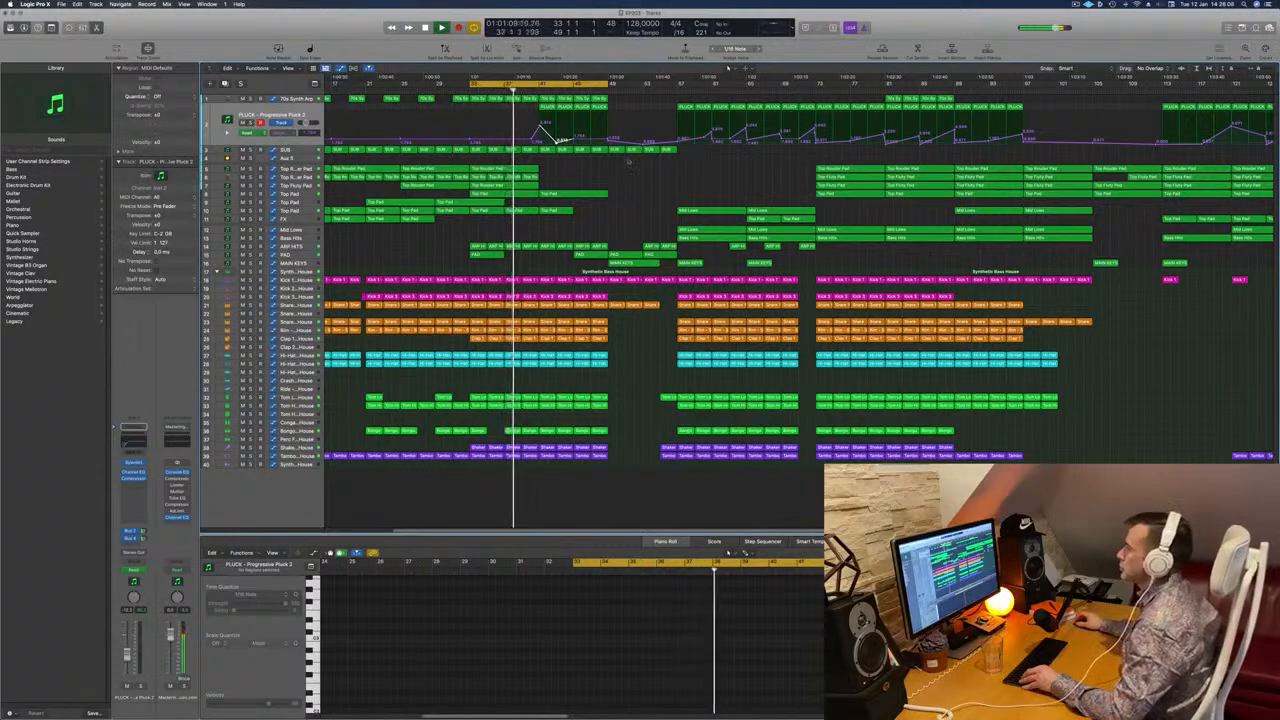
# Step: Check the Tambourine and Shaker tracks while replaying the passage from about bar 40
pyautogui.click(296, 456)
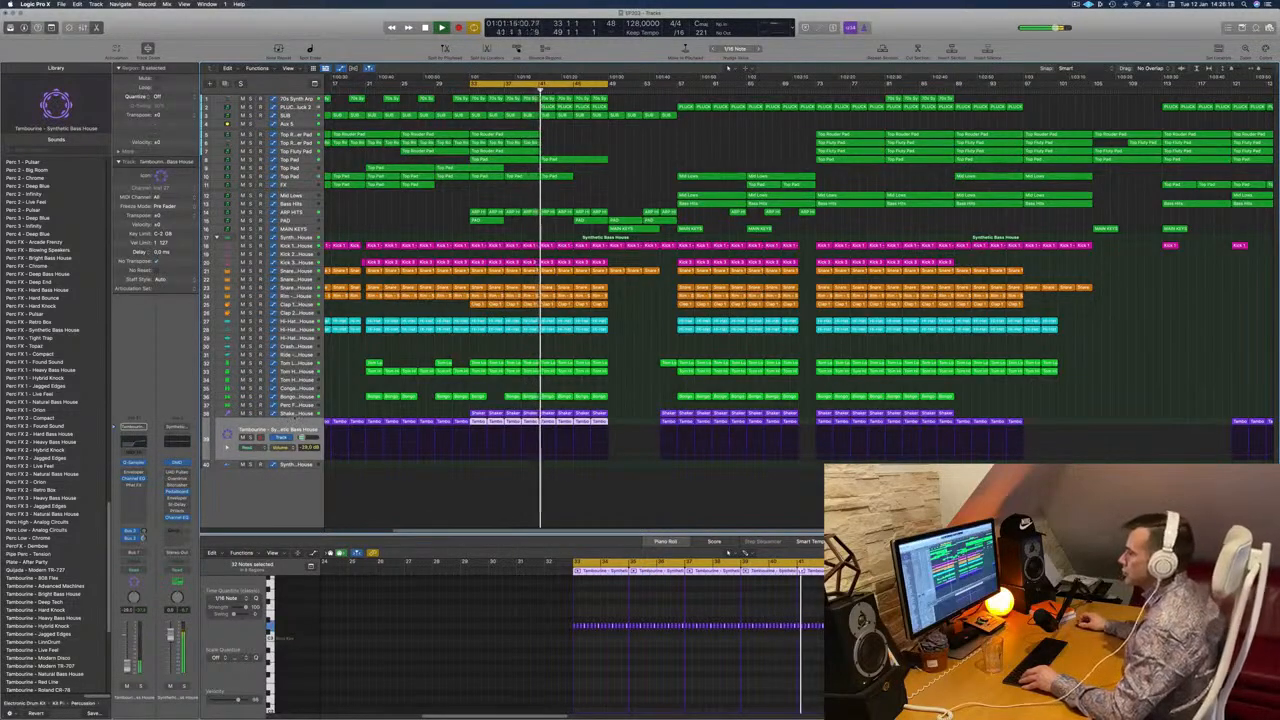
pyautogui.press('Up')
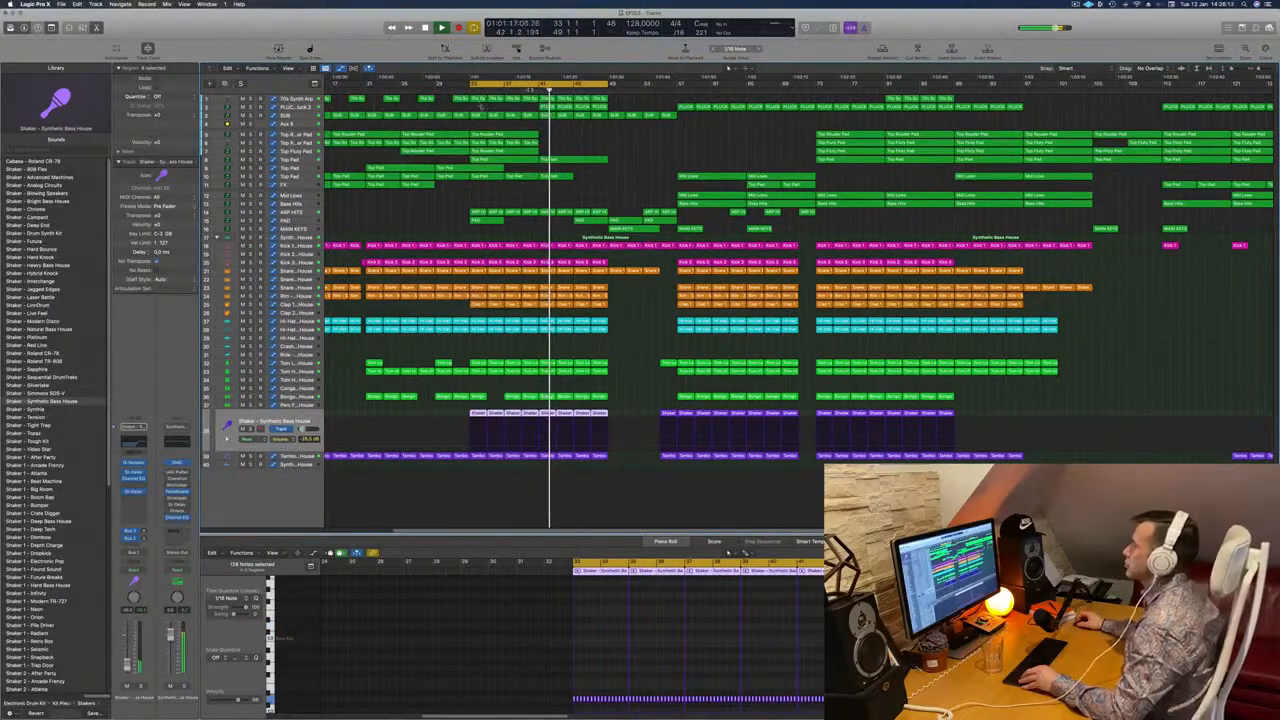
pyautogui.click(530, 90)
pyautogui.scroll(3, 532, 100)
pyautogui.scroll(-3, 588, 129)
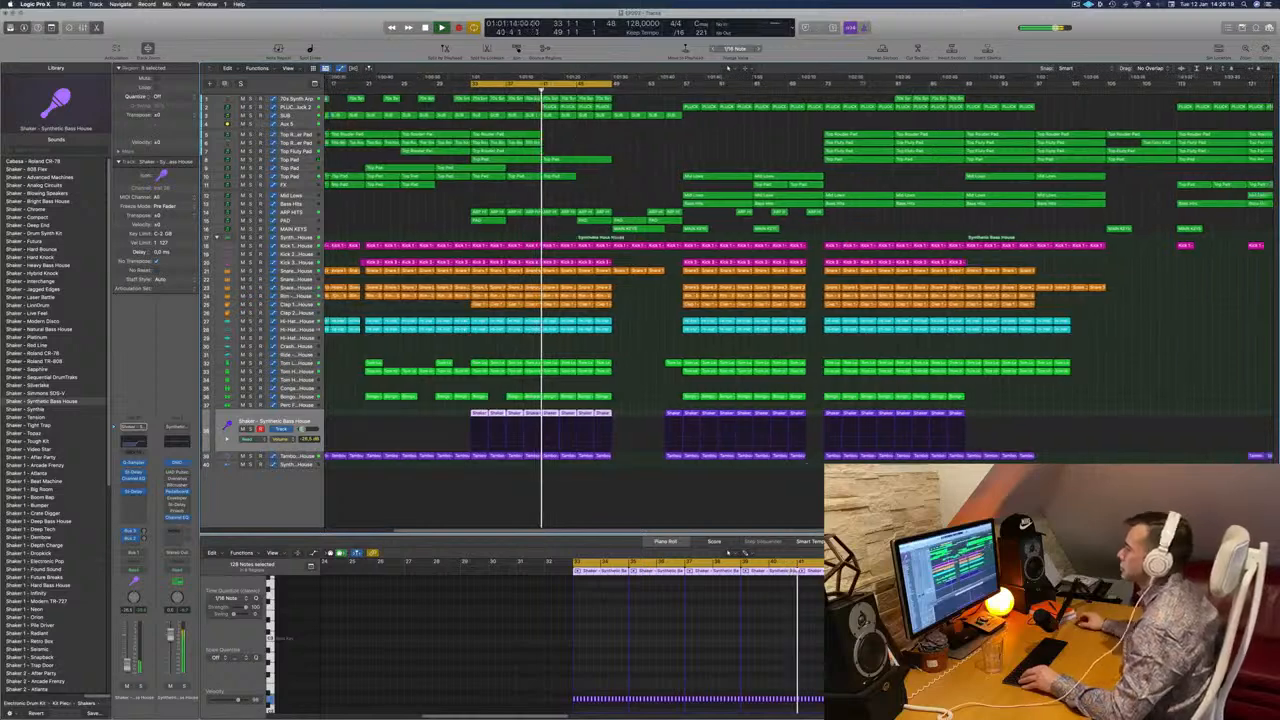
# Step: Lower the PLUCK automation peak at bar 41 and listen to the transition again
pyautogui.click(560, 107)
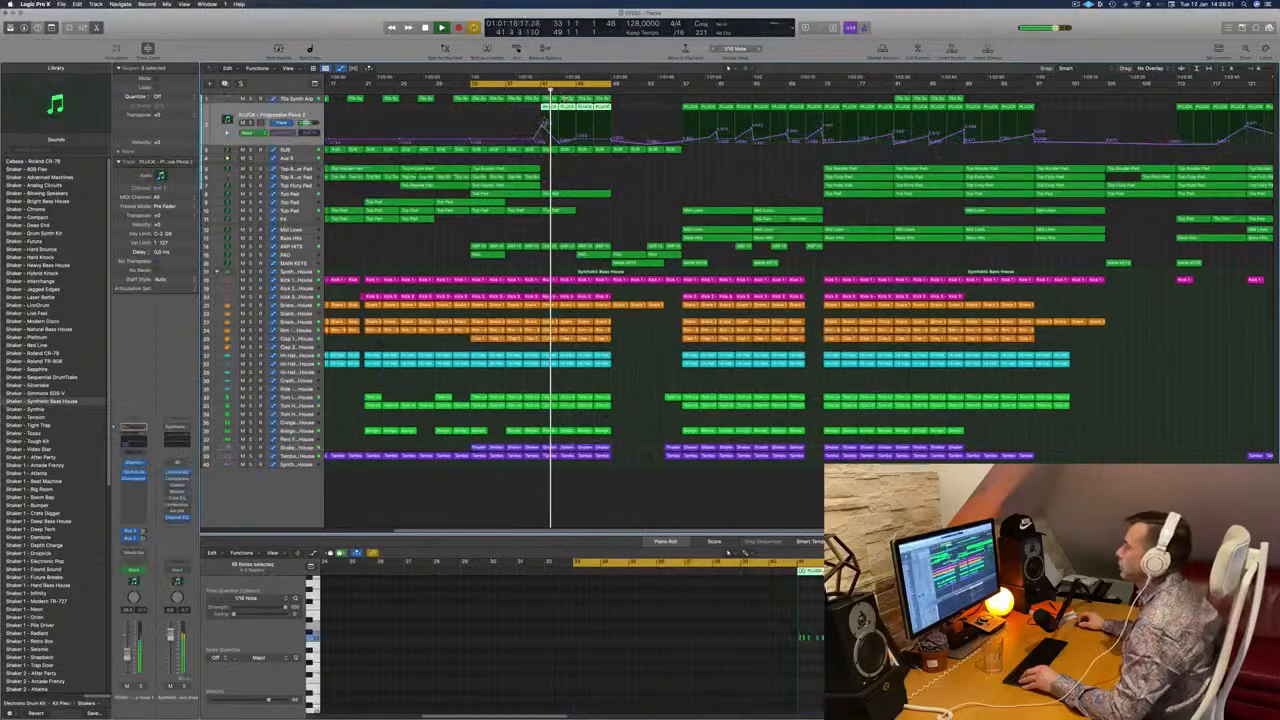
pyautogui.click(541, 129)
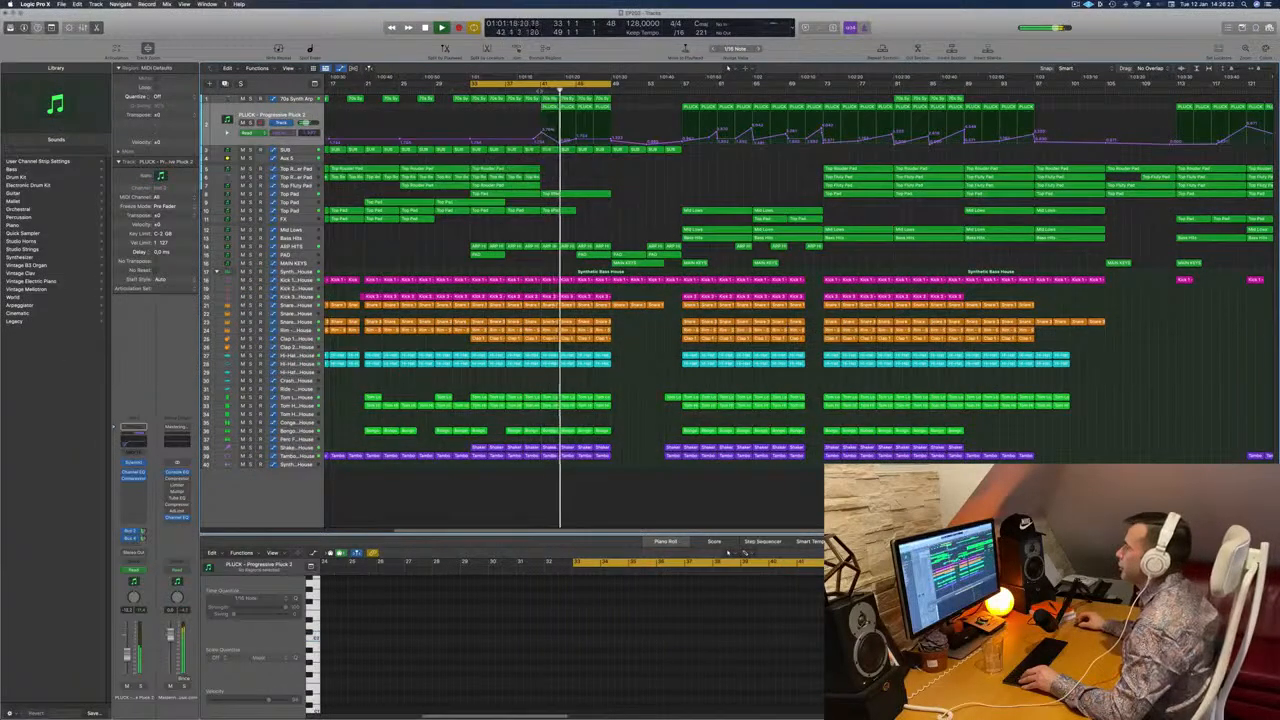
pyautogui.press('super+Left')
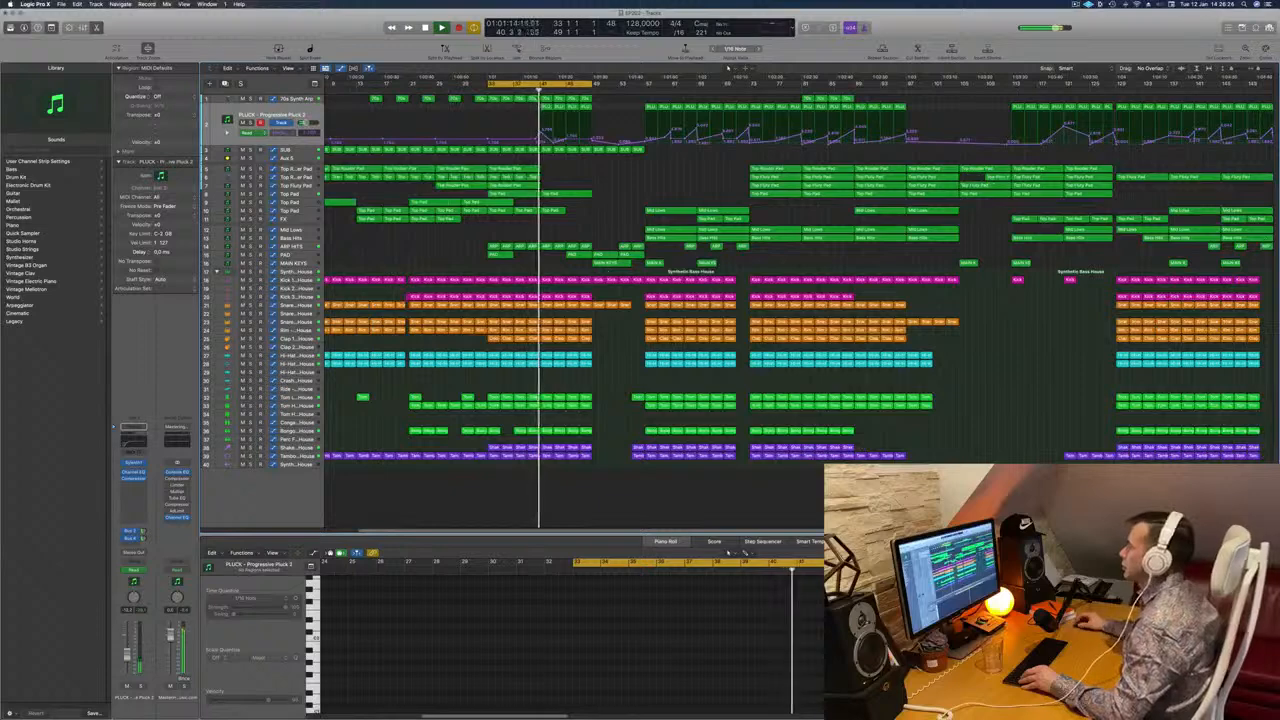
# Step: Extend the end of the cycle range to bar 57
pyautogui.press('super+Right')
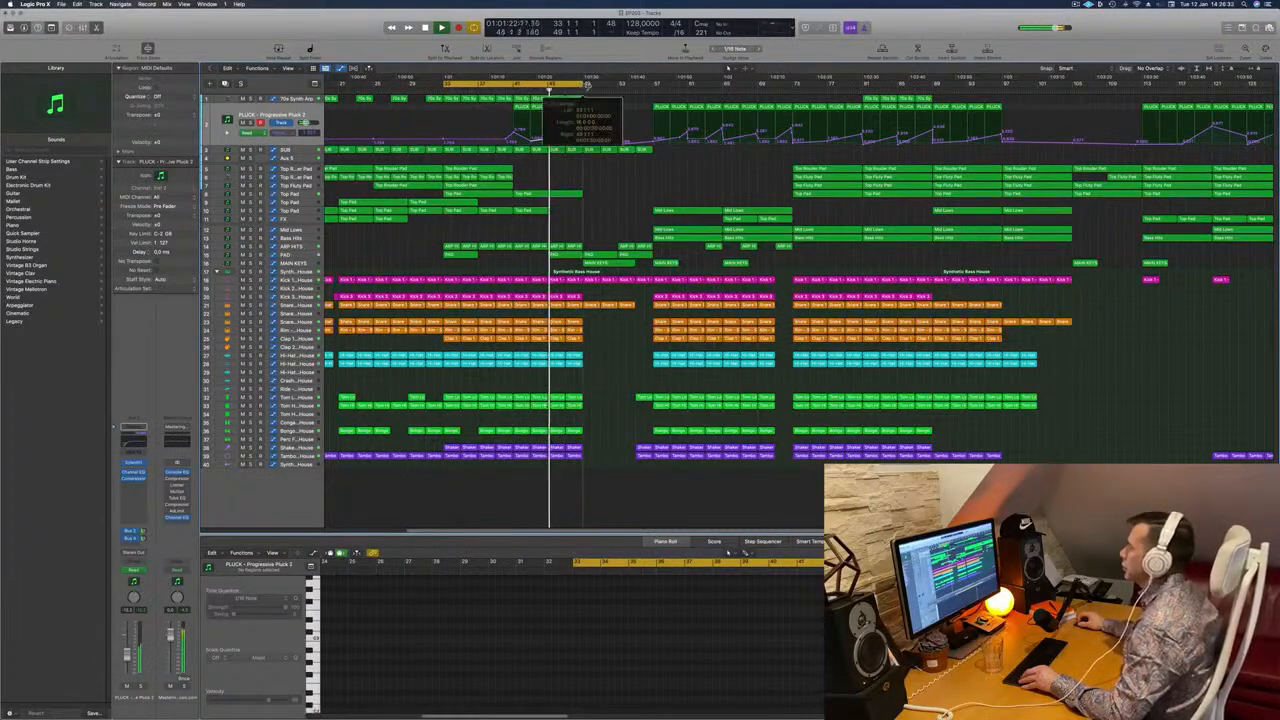
pyautogui.moveTo(588, 85); pyautogui.dragTo(651, 97)
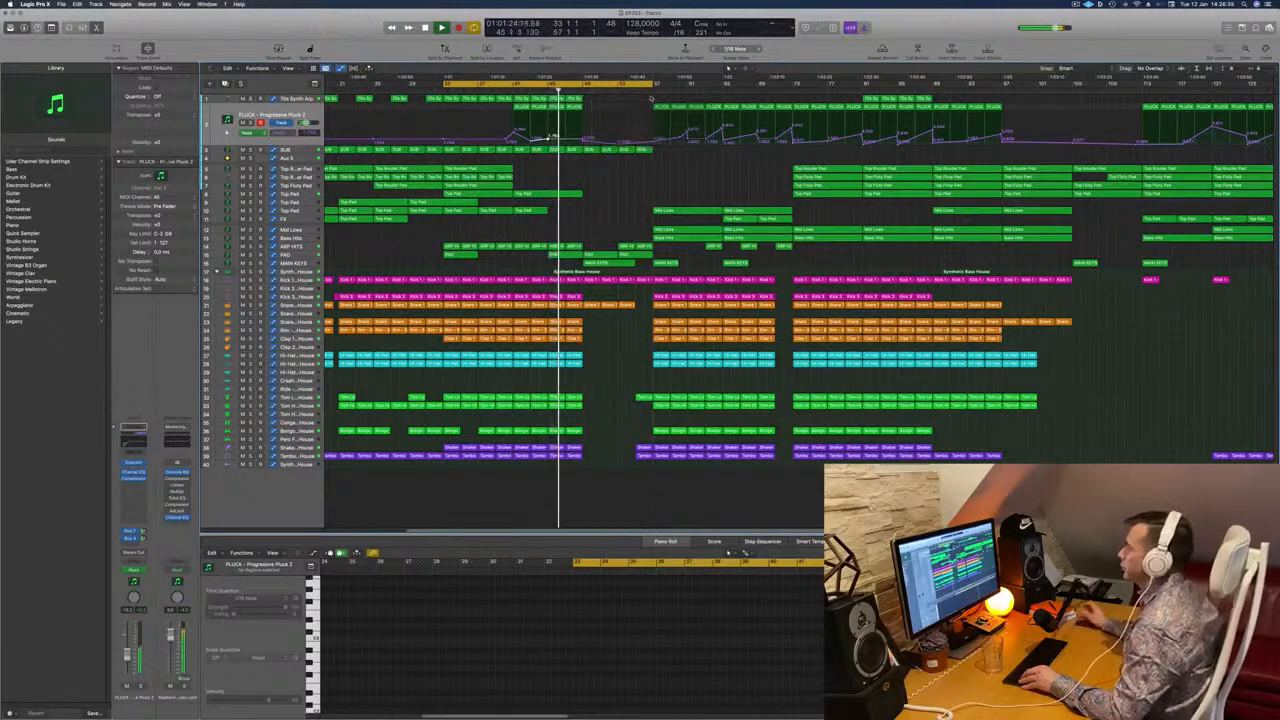
pyautogui.hscroll(-3, 608, 215)
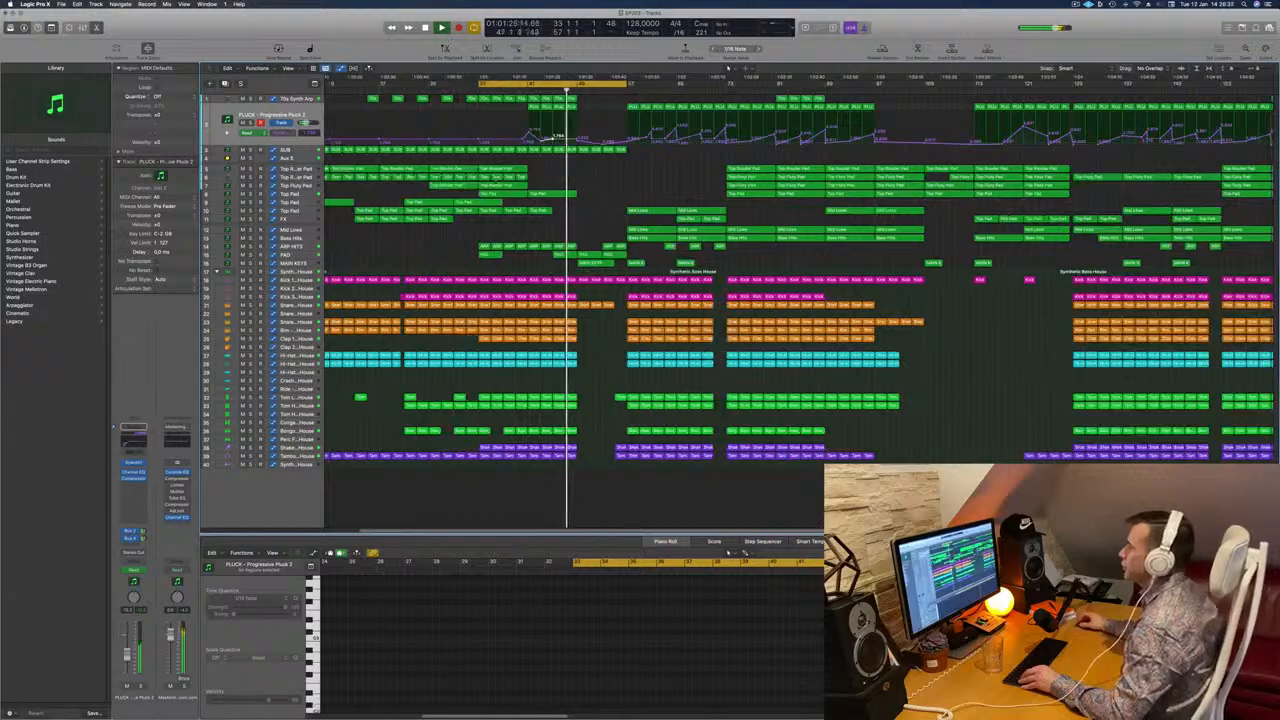
# Step: Audition the Top Pad on track 8 and Aux 5 in solo after bar 49, against the full mix
pyautogui.click(289, 194)
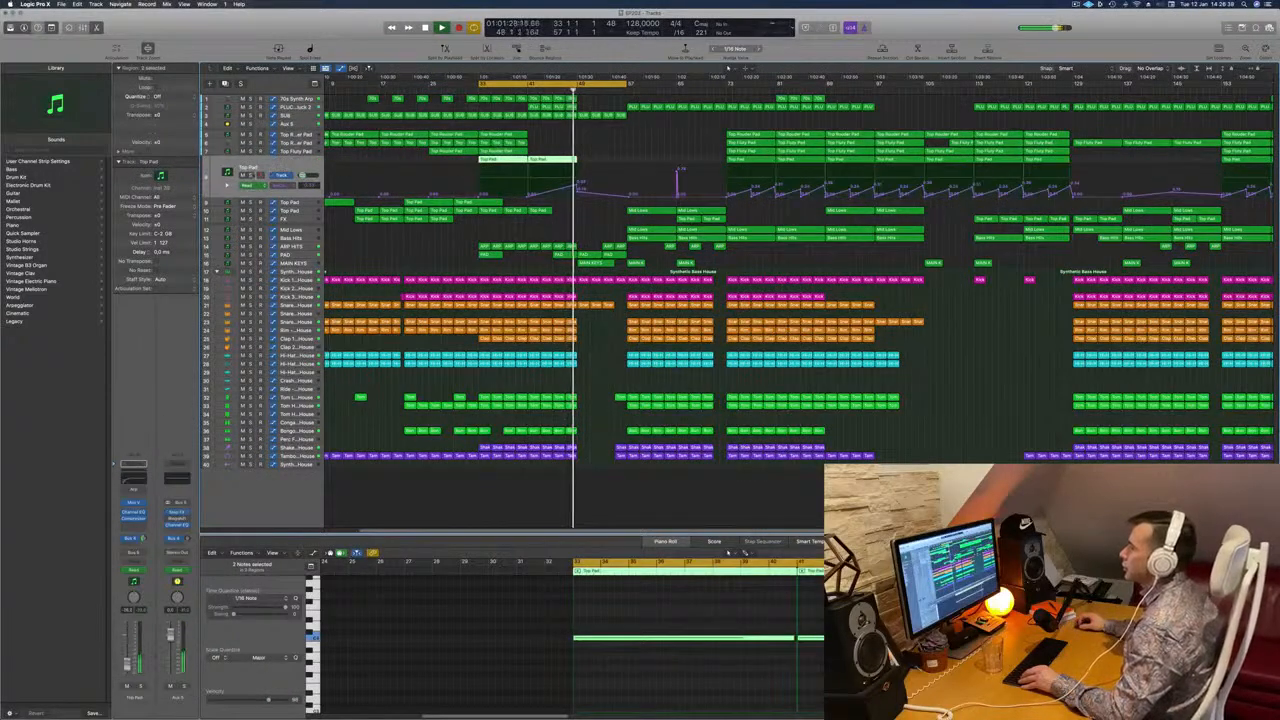
pyautogui.click(251, 175)
pyautogui.click(251, 175)
pyautogui.press('super+Left')
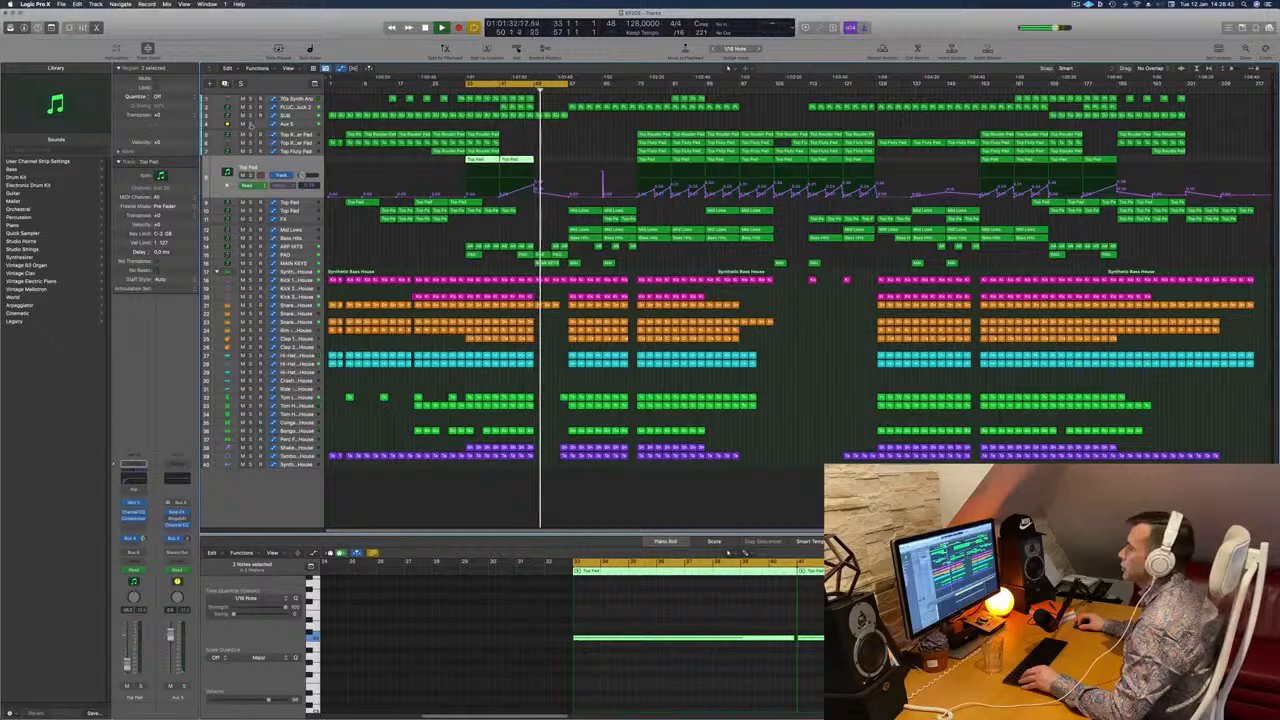
pyautogui.press('s')
pyautogui.click(251, 124)
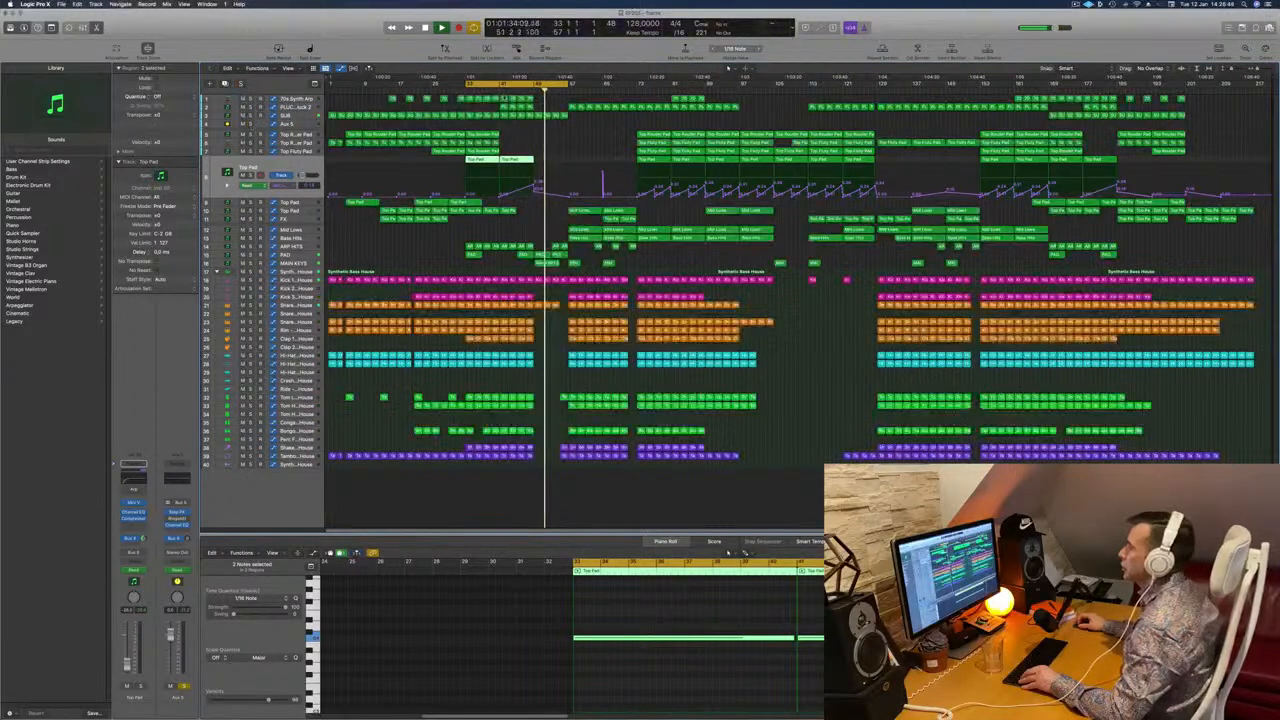
# Step: Add a second ramp to the lower Aux 5 automation lane, rising from bar 41 to about bar 49 and dropping back right after
pyautogui.click(495, 99)
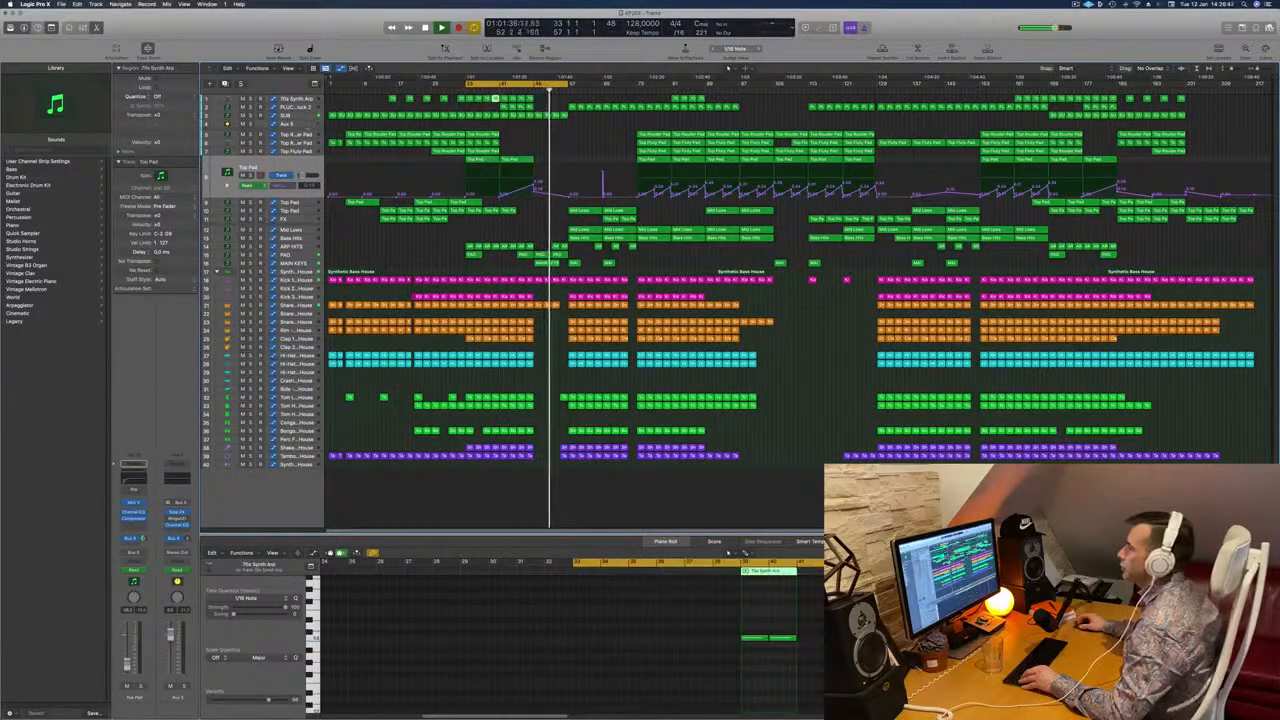
pyautogui.click(237, 123)
pyautogui.press('space')
pyautogui.press('space')
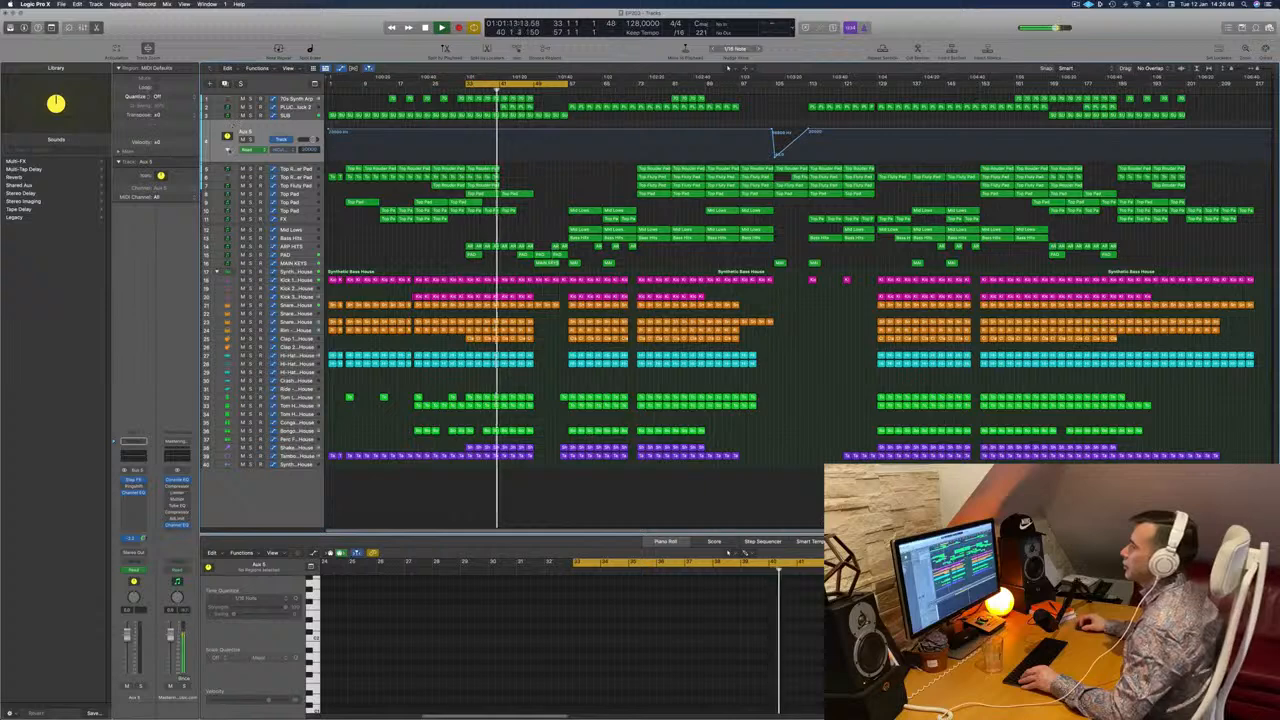
pyautogui.click(227, 149)
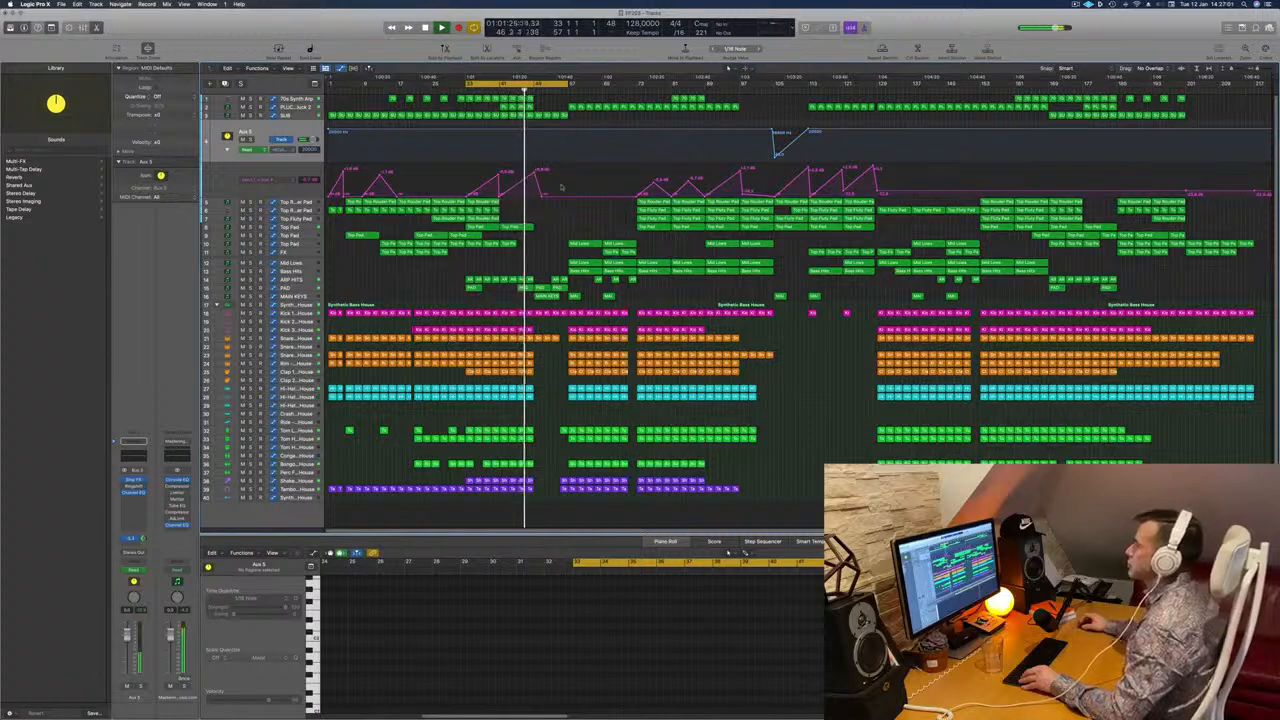
pyautogui.press('super+Right')
pyautogui.press('super+Right')
pyautogui.press('super+Right')
pyautogui.press('super+Right')
pyautogui.press('super+Right')
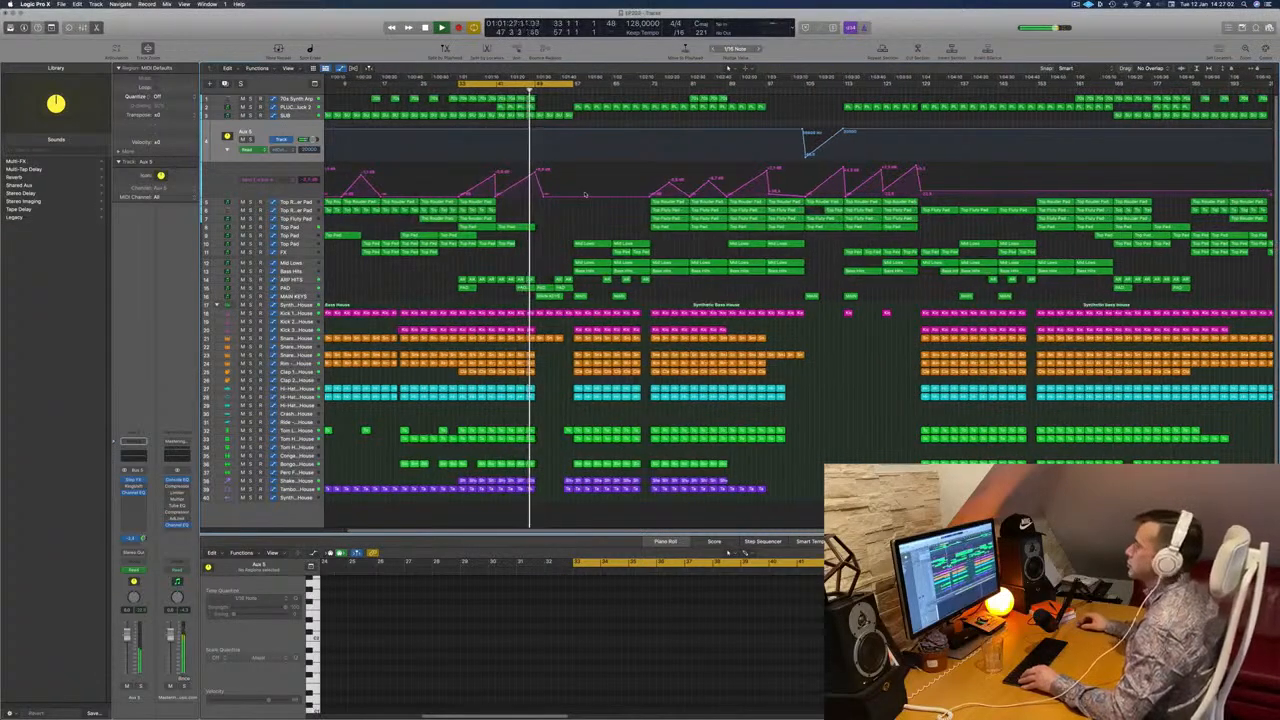
# Step: Check the Hi-Hat Pedal track and the Hi-Hat Closed track during playback
pyautogui.press('super+Left')
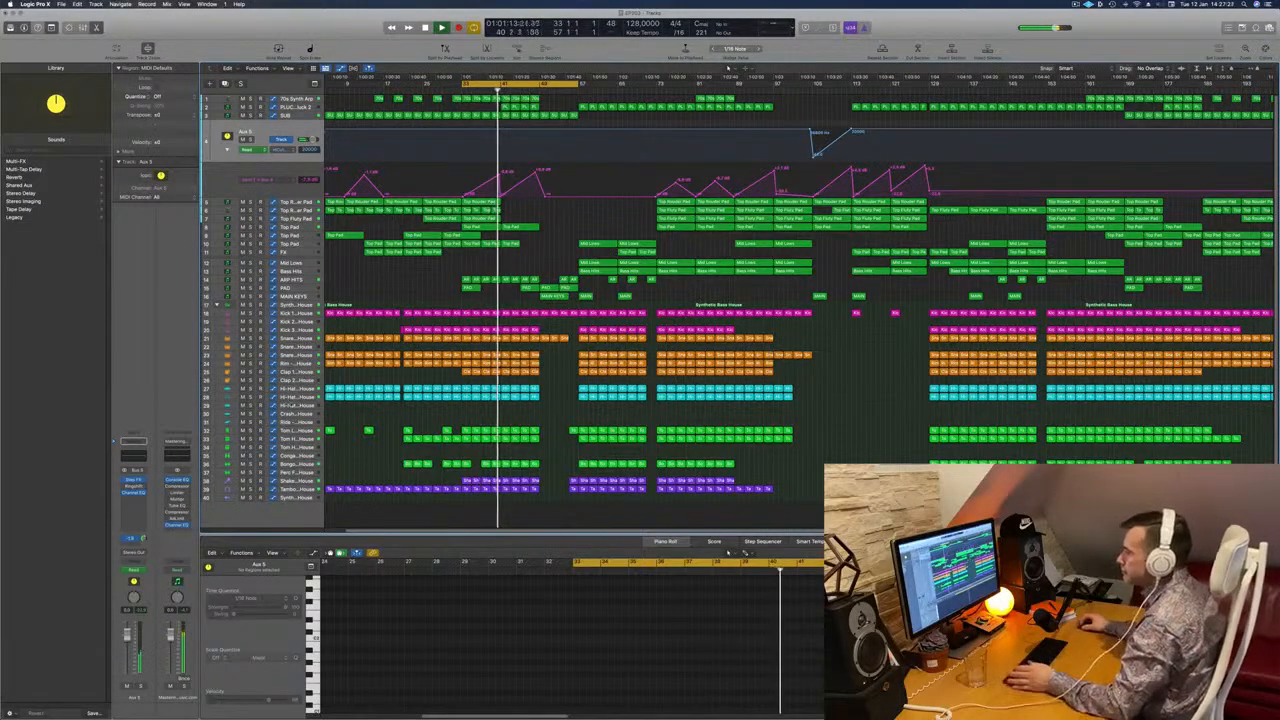
pyautogui.click(296, 397)
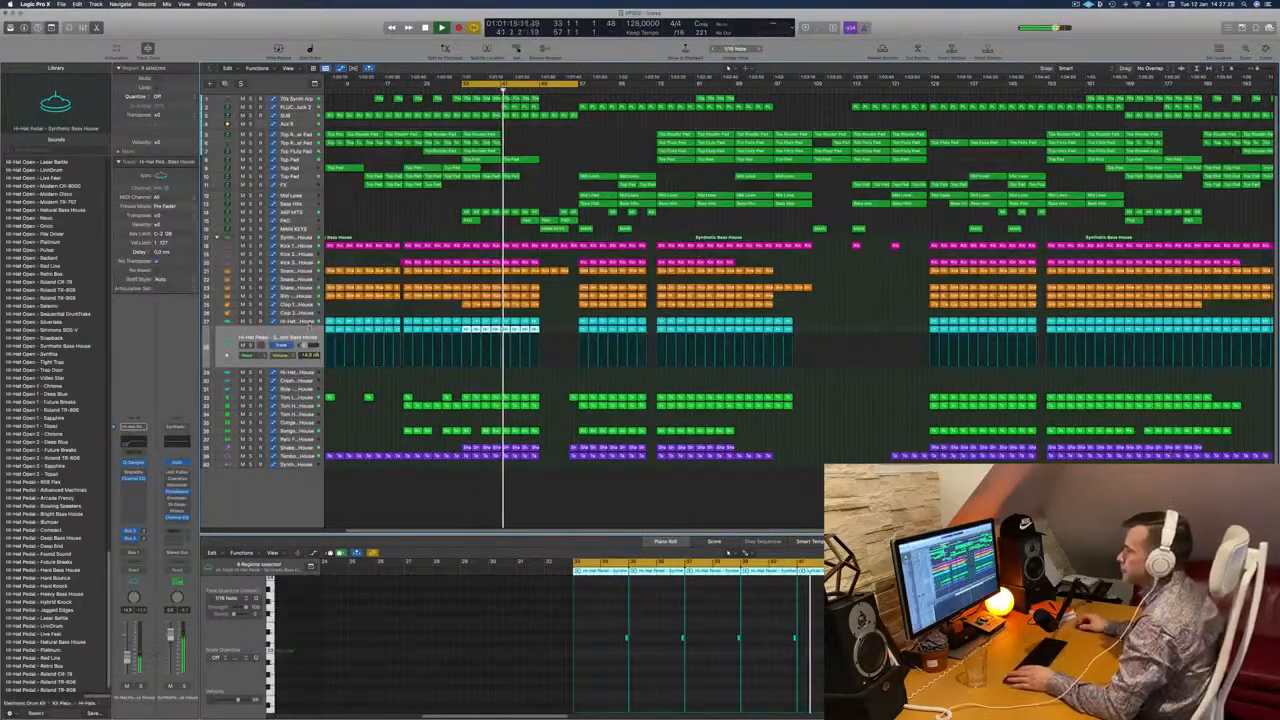
pyautogui.press('Up')
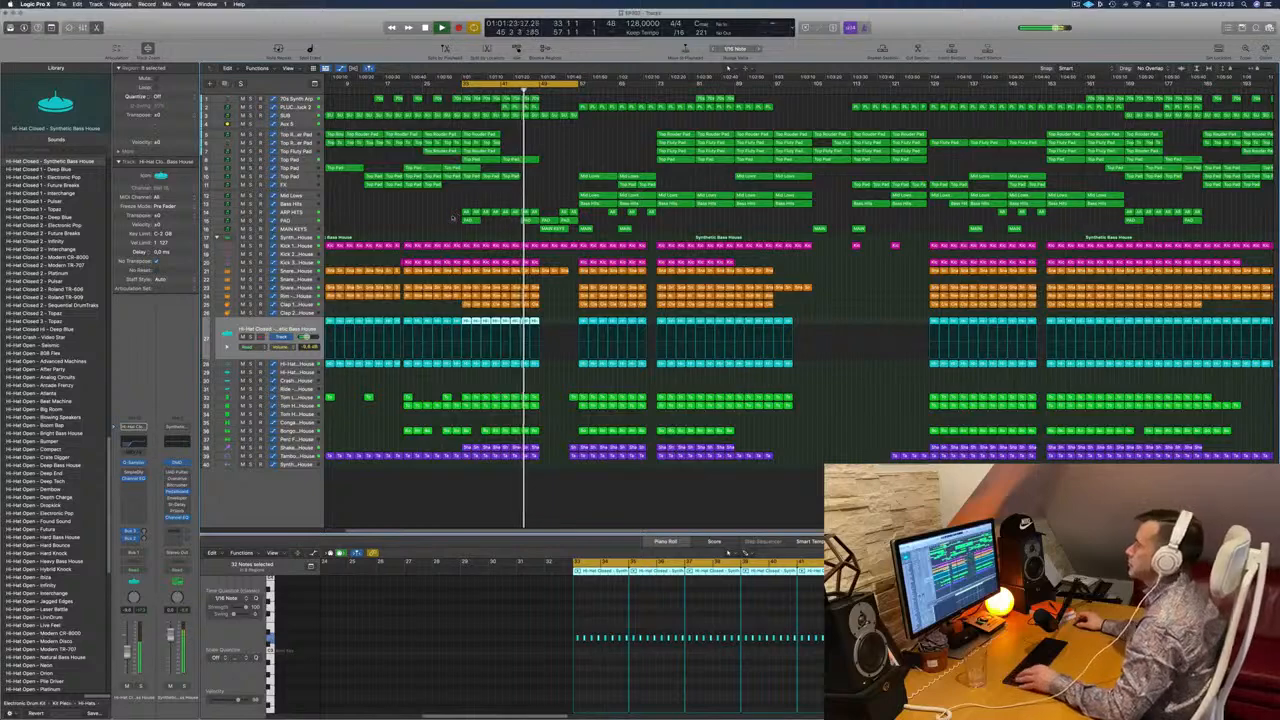
# Step: Show the volume automation of the PAD track and review its rises up to bar 57 during playback
pyautogui.click(304, 221)
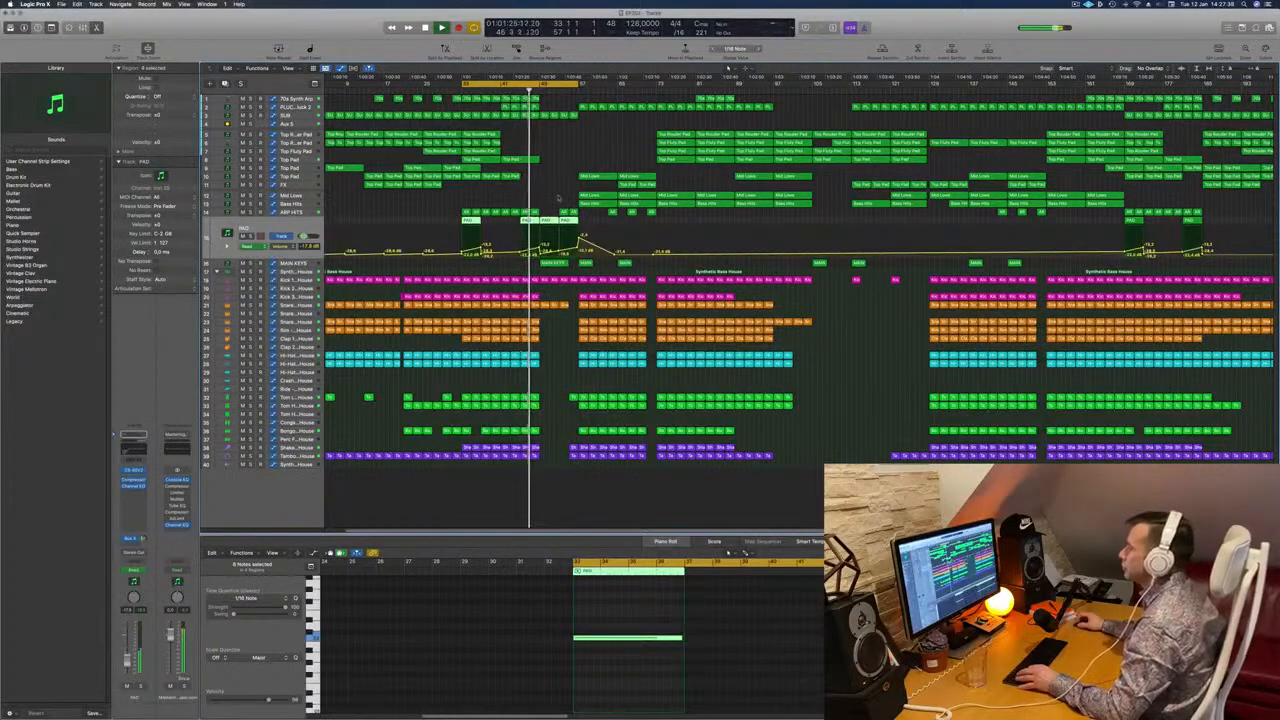
pyautogui.scroll(2, 550, 177)
pyautogui.scroll(-4, 560, 177)
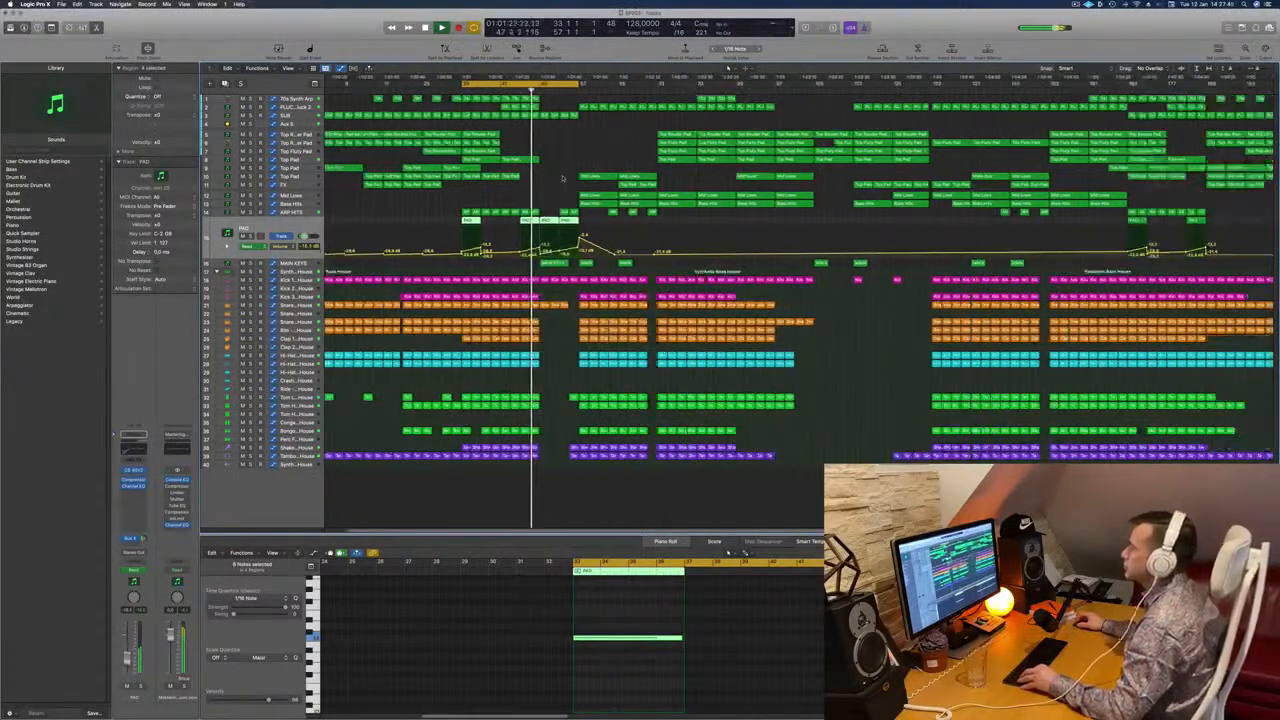
pyautogui.scroll(3, 549, 178)
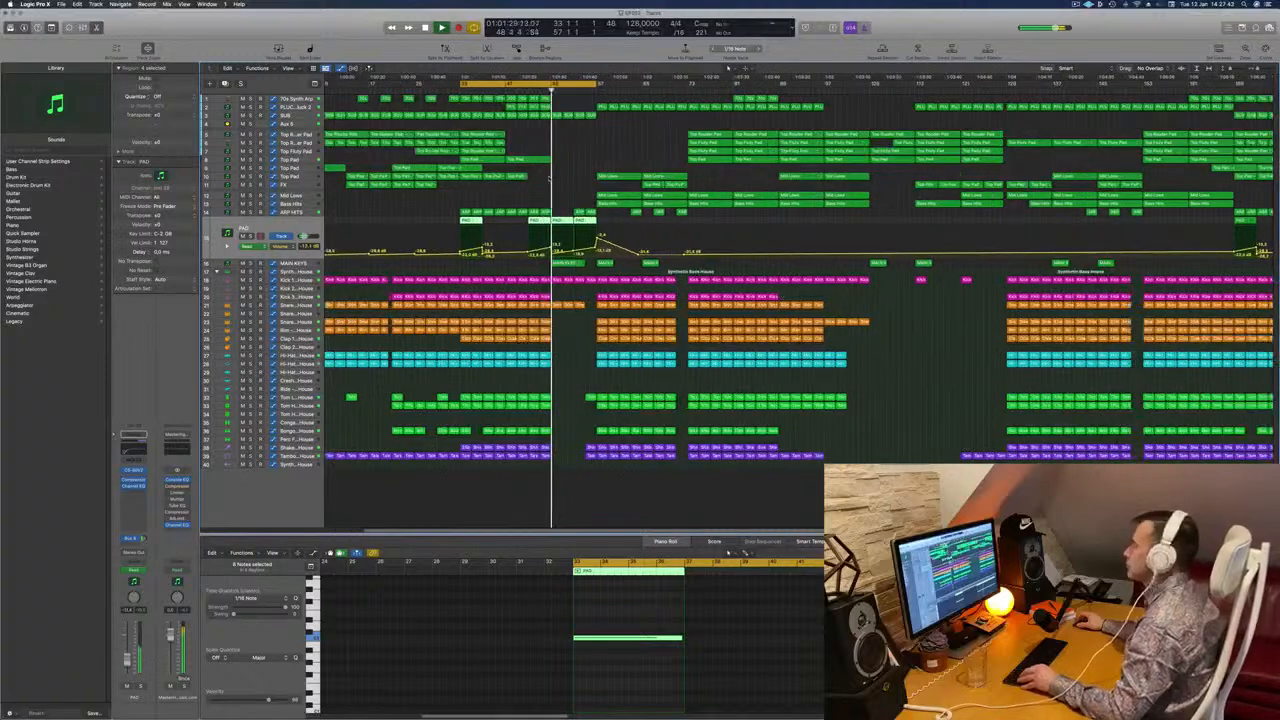
pyautogui.scroll(-3, 549, 179)
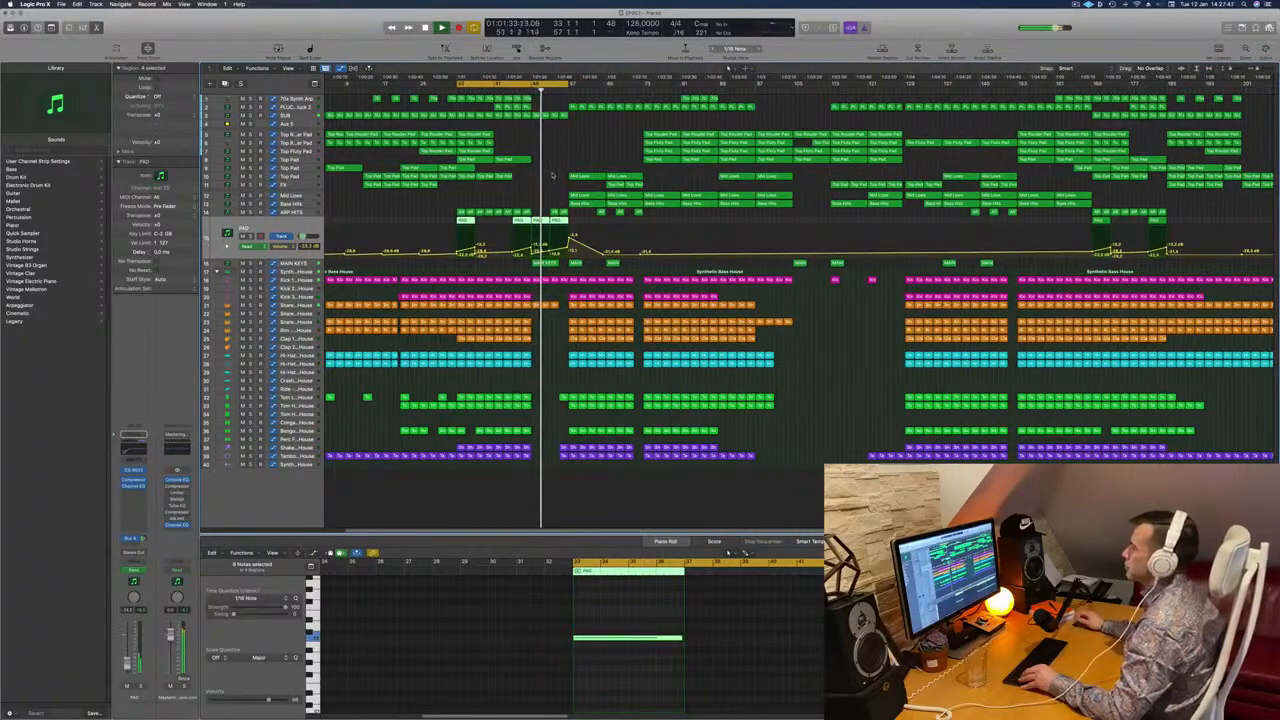
# Step: Check the ARP HITS track and move the cycle range to bars 49–73 for playback
pyautogui.scroll(2, 549, 178)
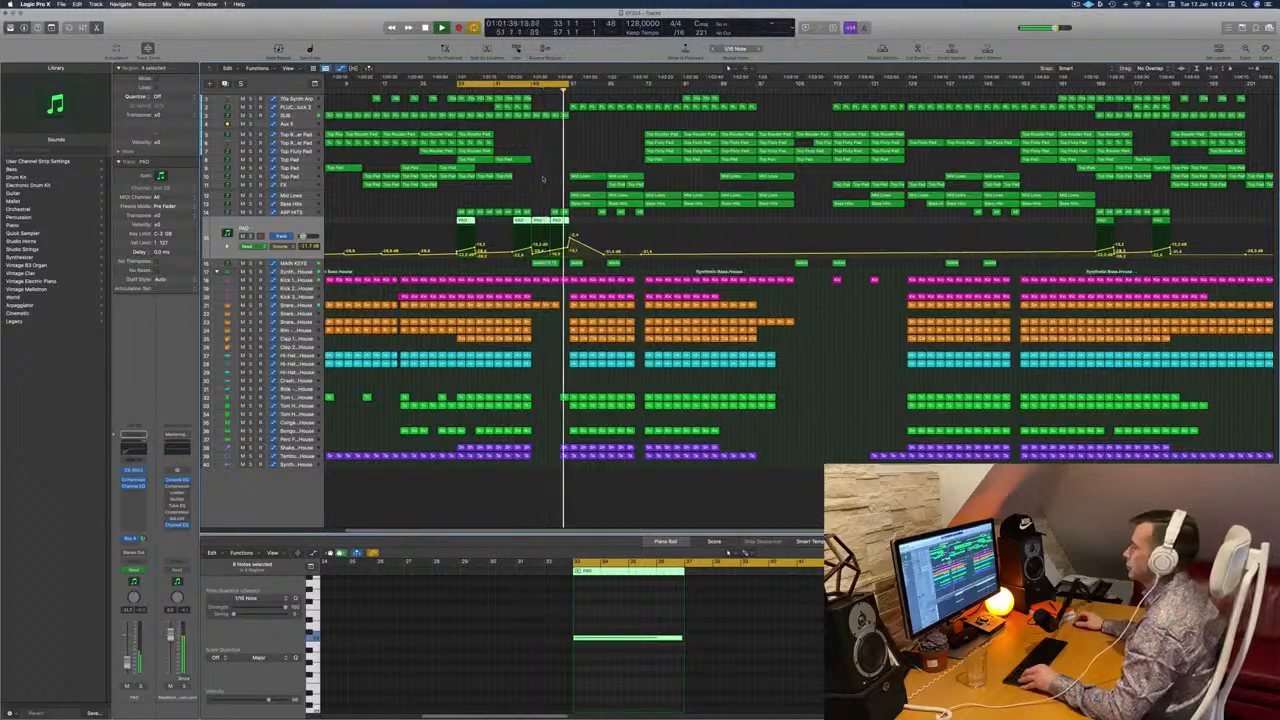
pyautogui.scroll(-2, 553, 180)
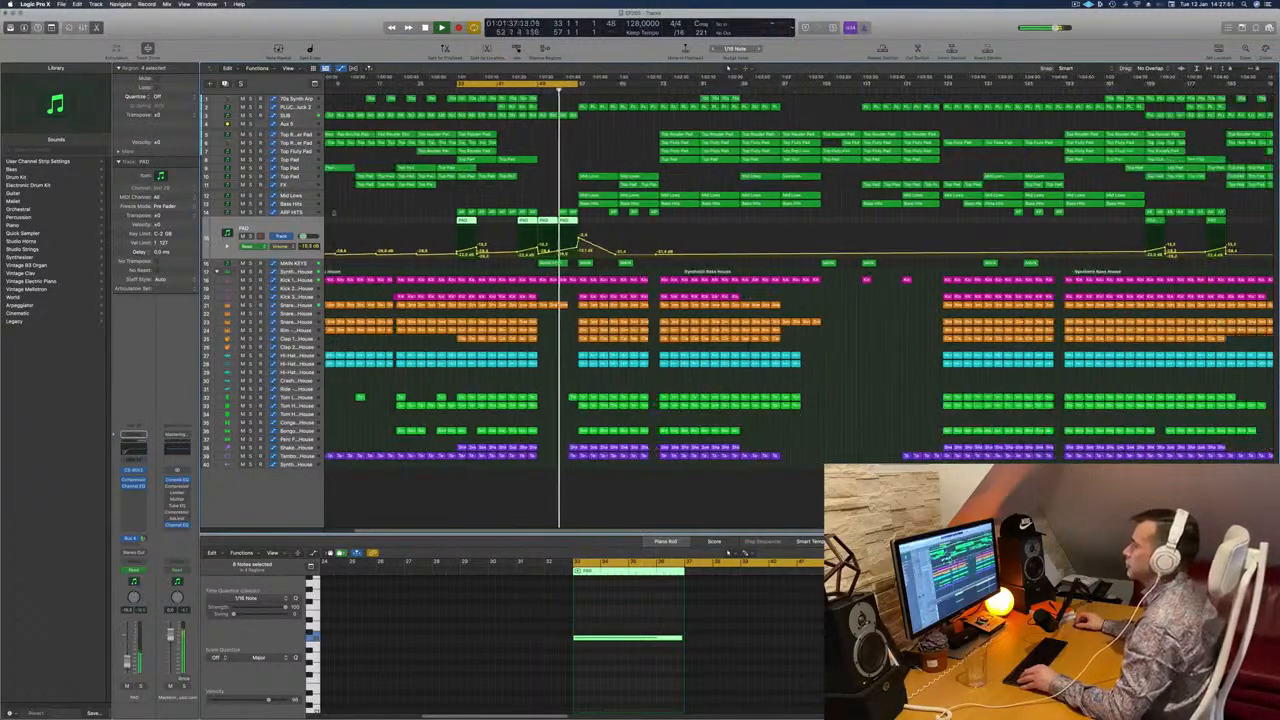
pyautogui.click(306, 212)
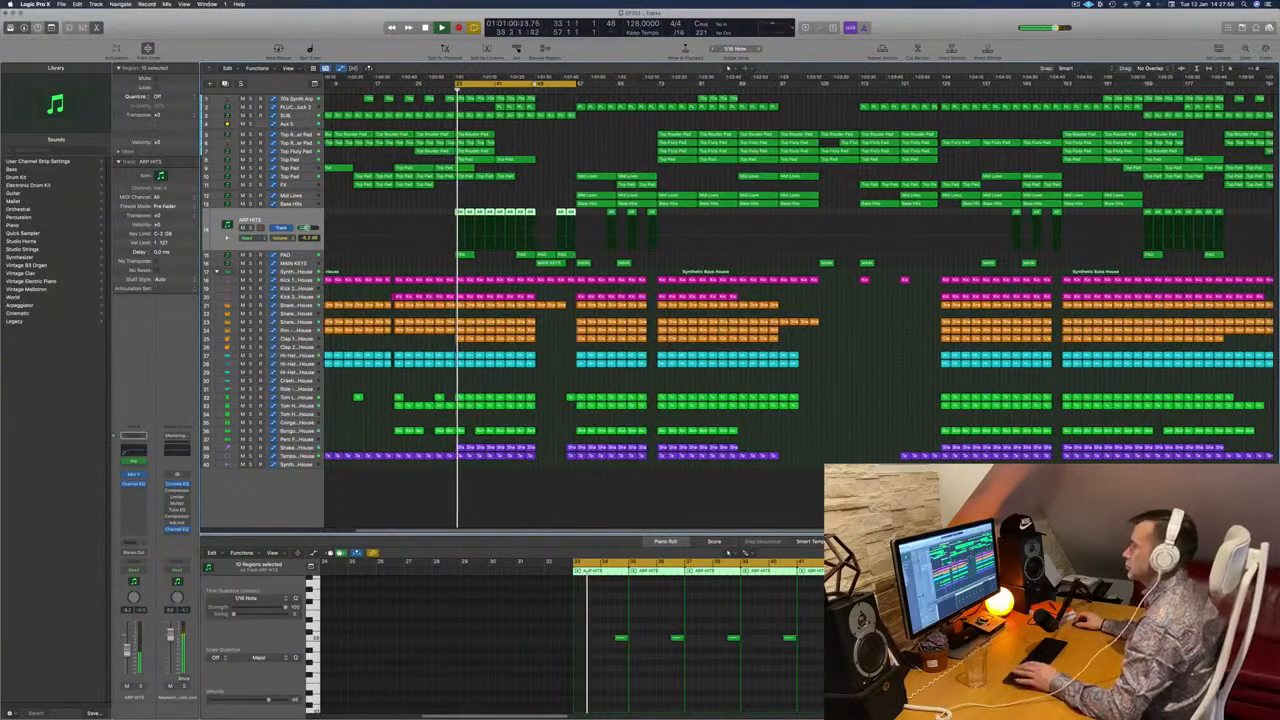
pyautogui.moveTo(534, 85); pyautogui.dragTo(614, 86)
pyautogui.press('space')
pyautogui.press('space')
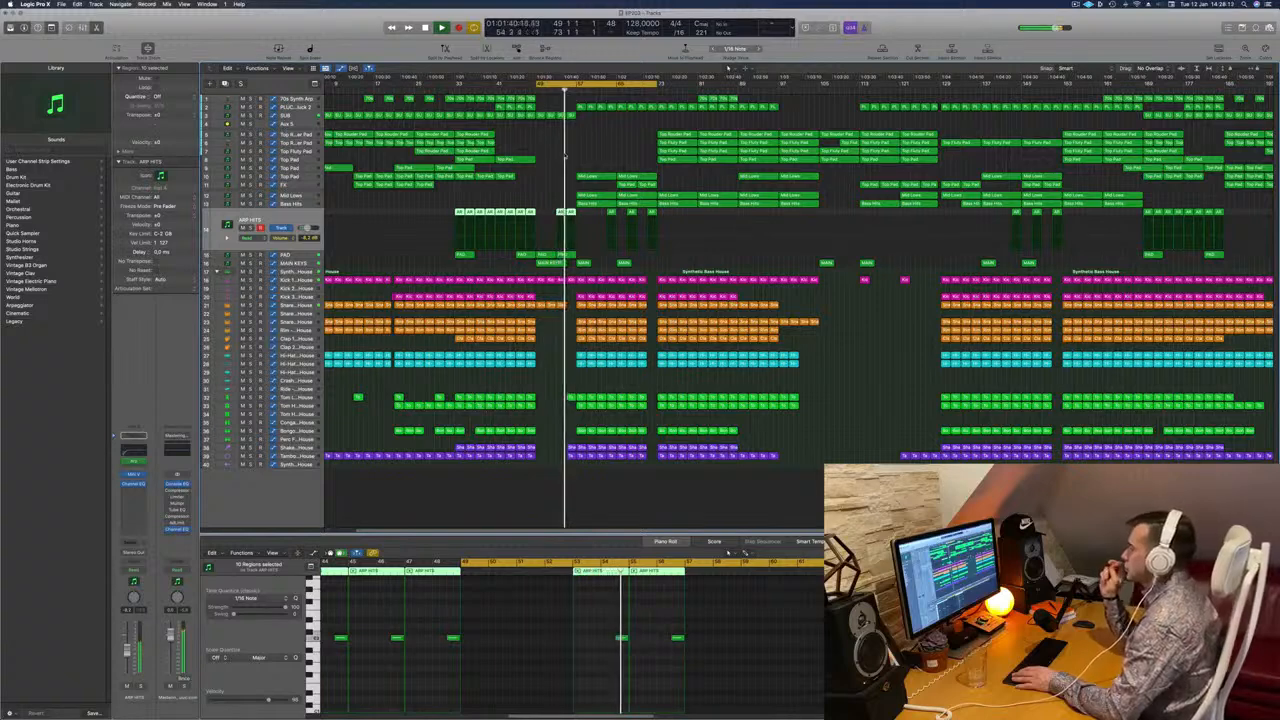
pyautogui.click(552, 146)
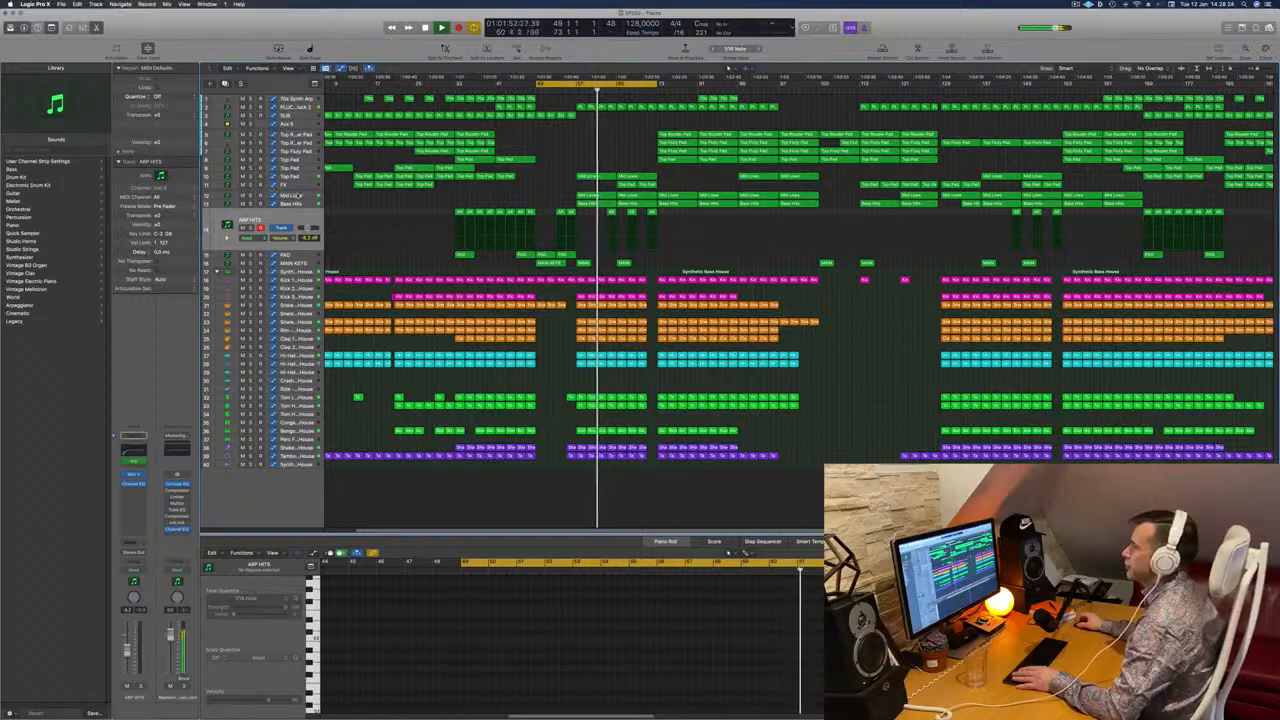
# Step: Audition the Mid Lows track in solo and lower its volume to about -10.8 dB
pyautogui.click(288, 196)
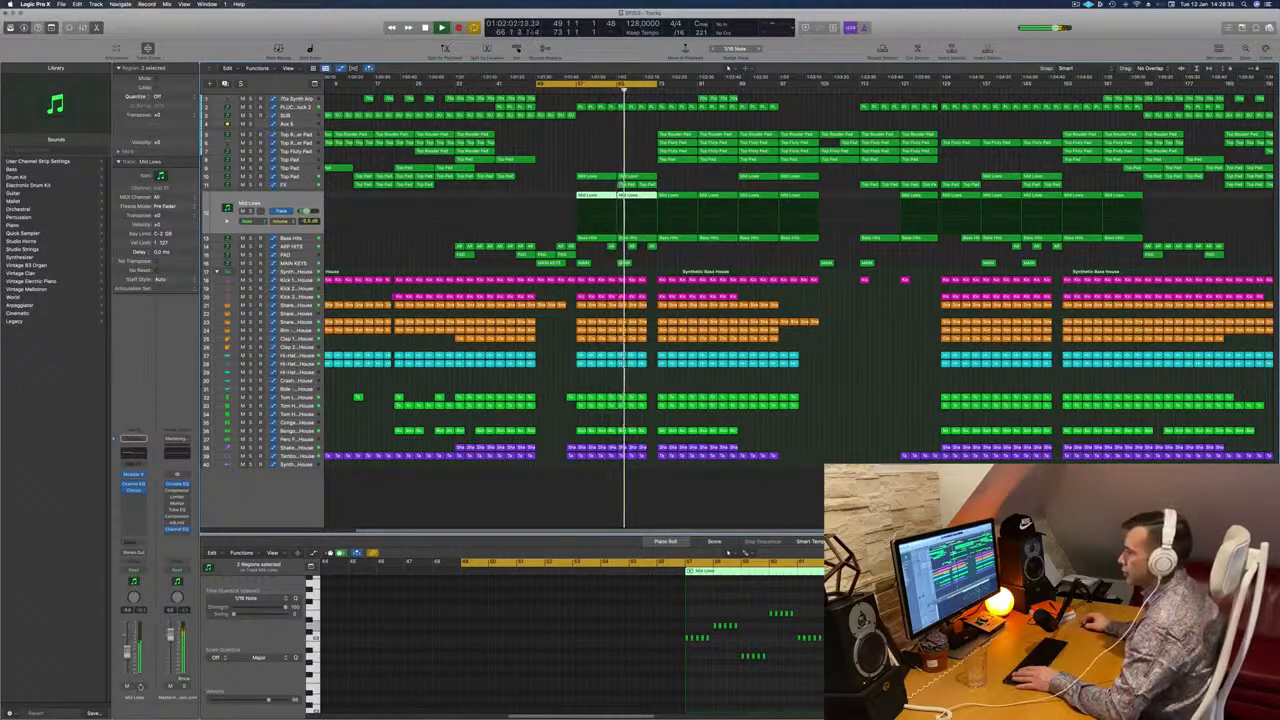
pyautogui.click(140, 686)
pyautogui.click(140, 686)
pyautogui.moveTo(127, 652); pyautogui.dragTo(127, 654)
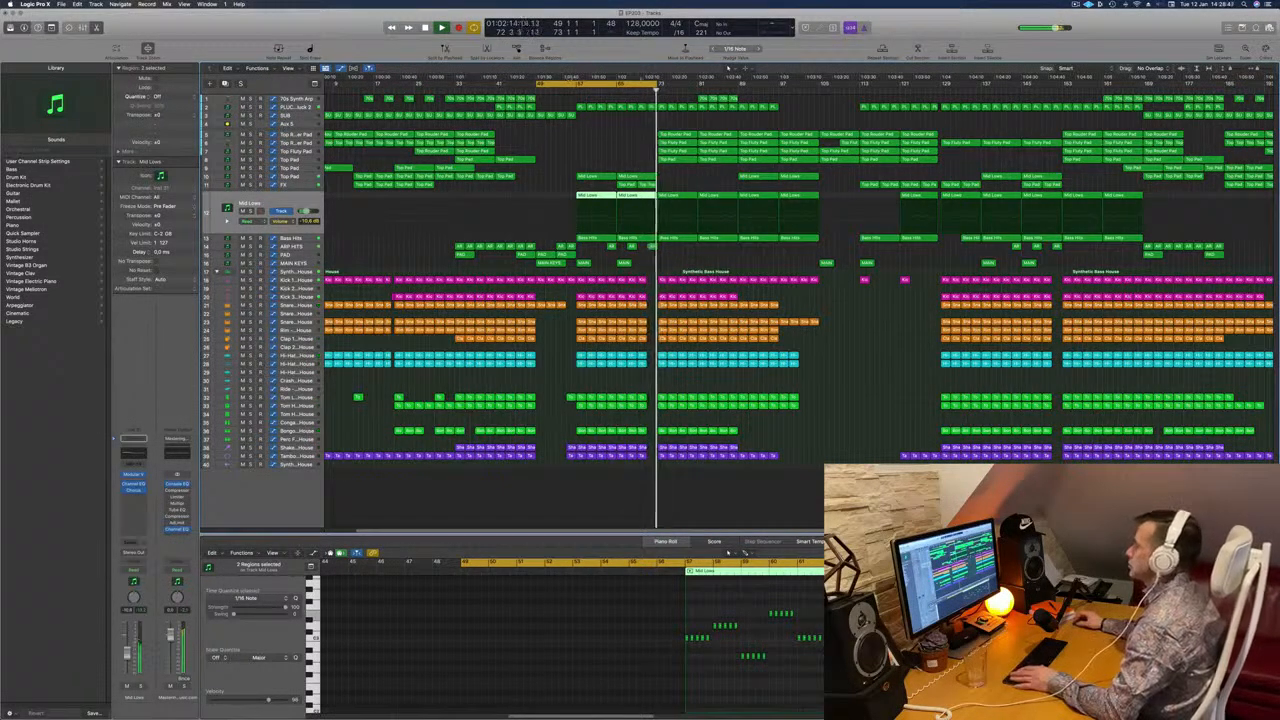
# Step: Loop bars 57–81 and adjust a Modular V parameter on Mid Lows in Touch mode to expose its automation lane
pyautogui.moveTo(614, 85); pyautogui.dragTo(655, 88)
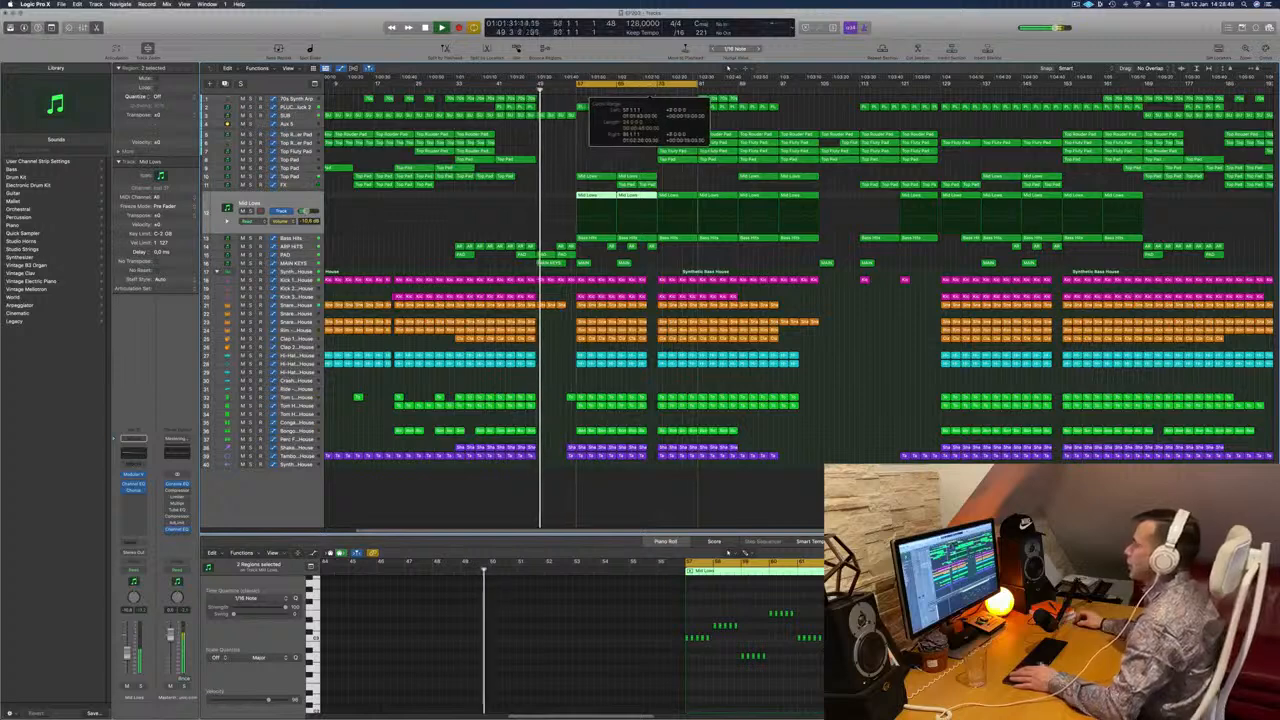
pyautogui.press('space')
pyautogui.press('space')
pyautogui.press('space')
pyautogui.press('space')
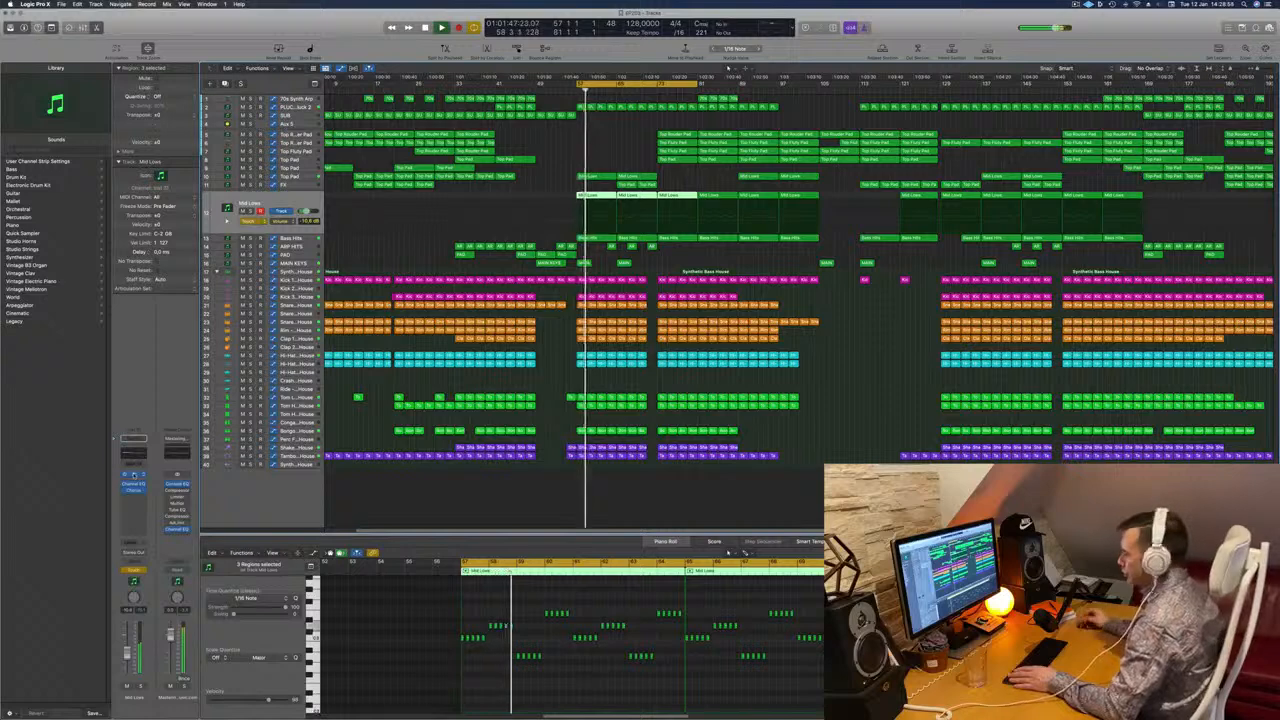
pyautogui.click(134, 476)
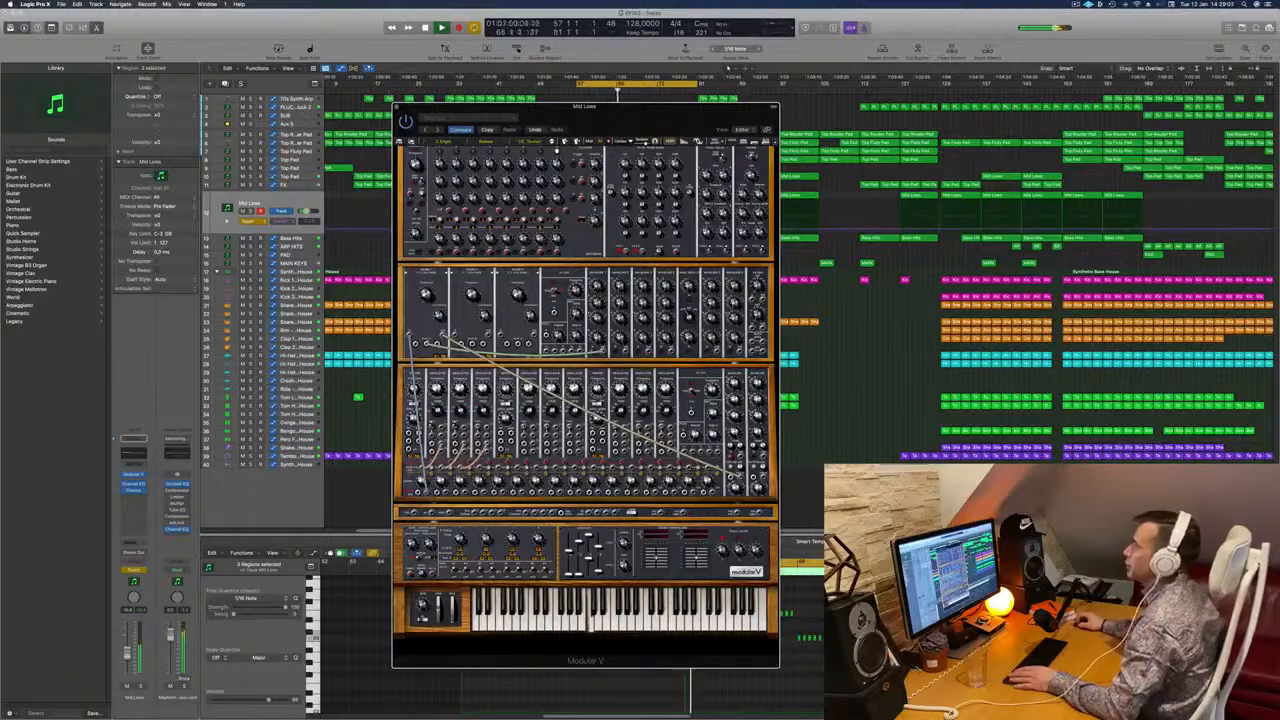
pyautogui.click(397, 107)
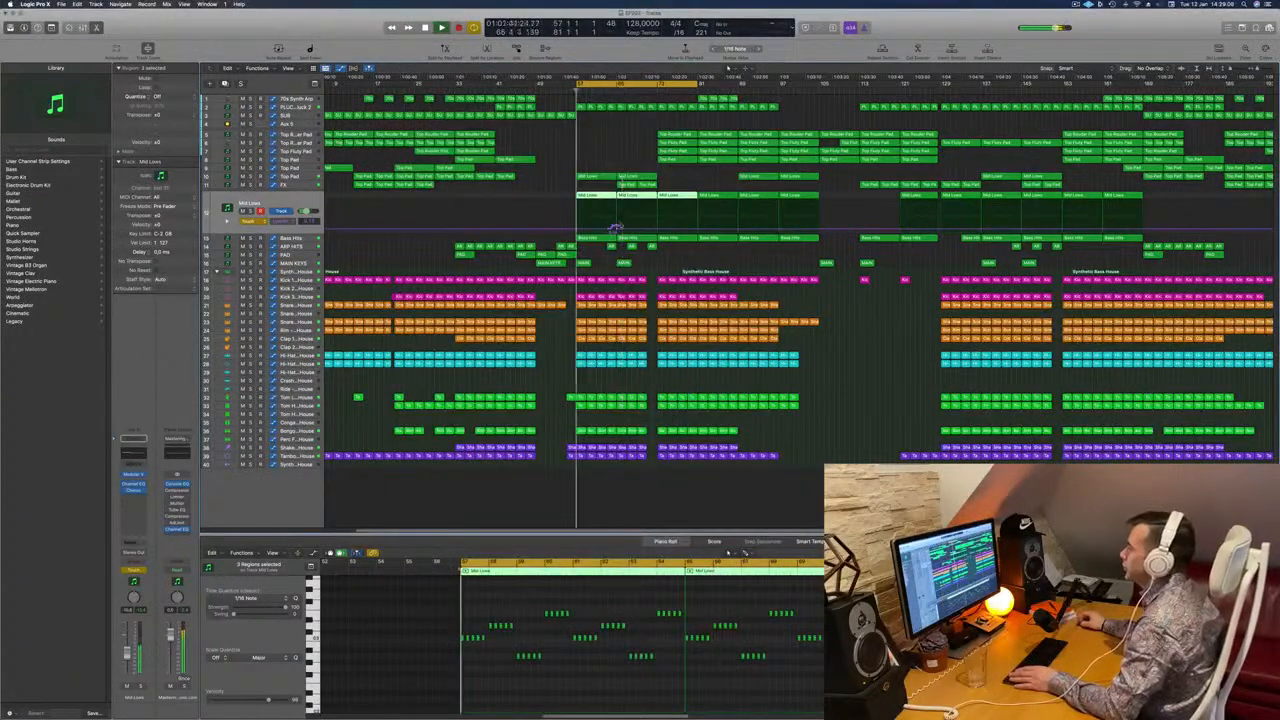
# Step: Add points to the Mid Lows automation lane so the Modular V parameter rises from bar 57 to about bar 65
pyautogui.click(614, 229)
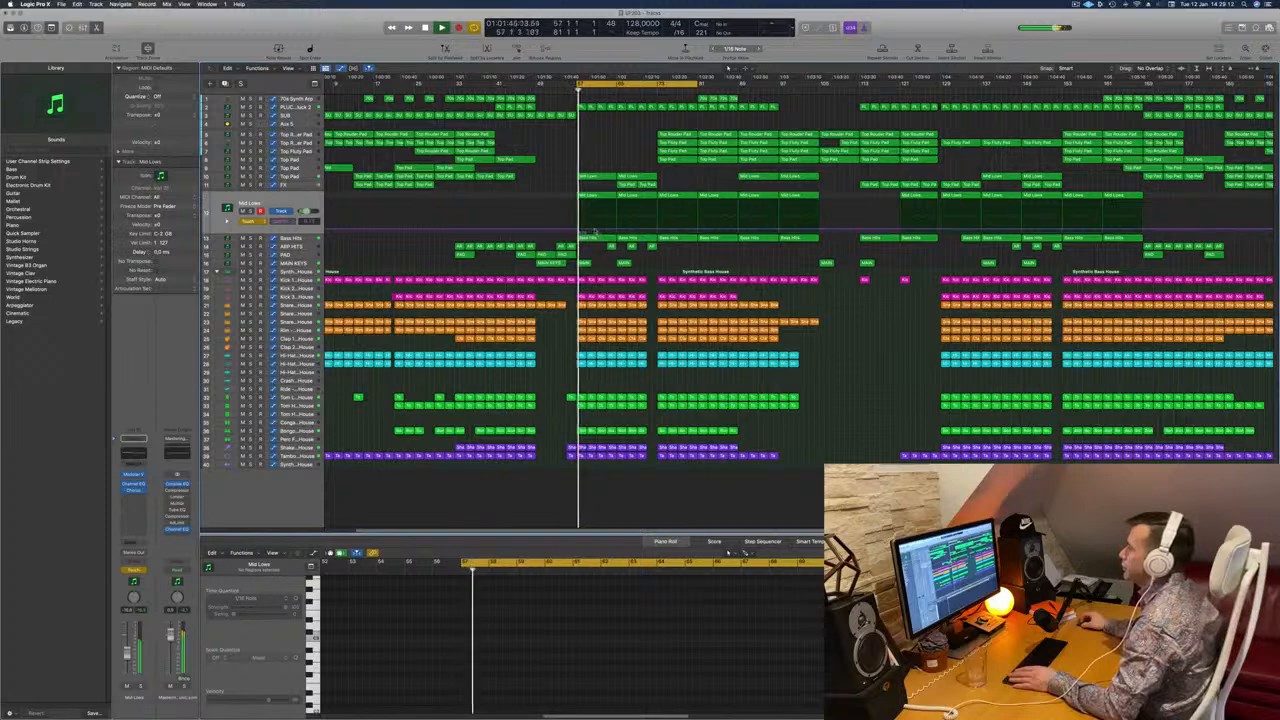
pyautogui.click(595, 229)
pyautogui.press('space')
pyautogui.press('space')
pyautogui.press('space')
pyautogui.press('space')
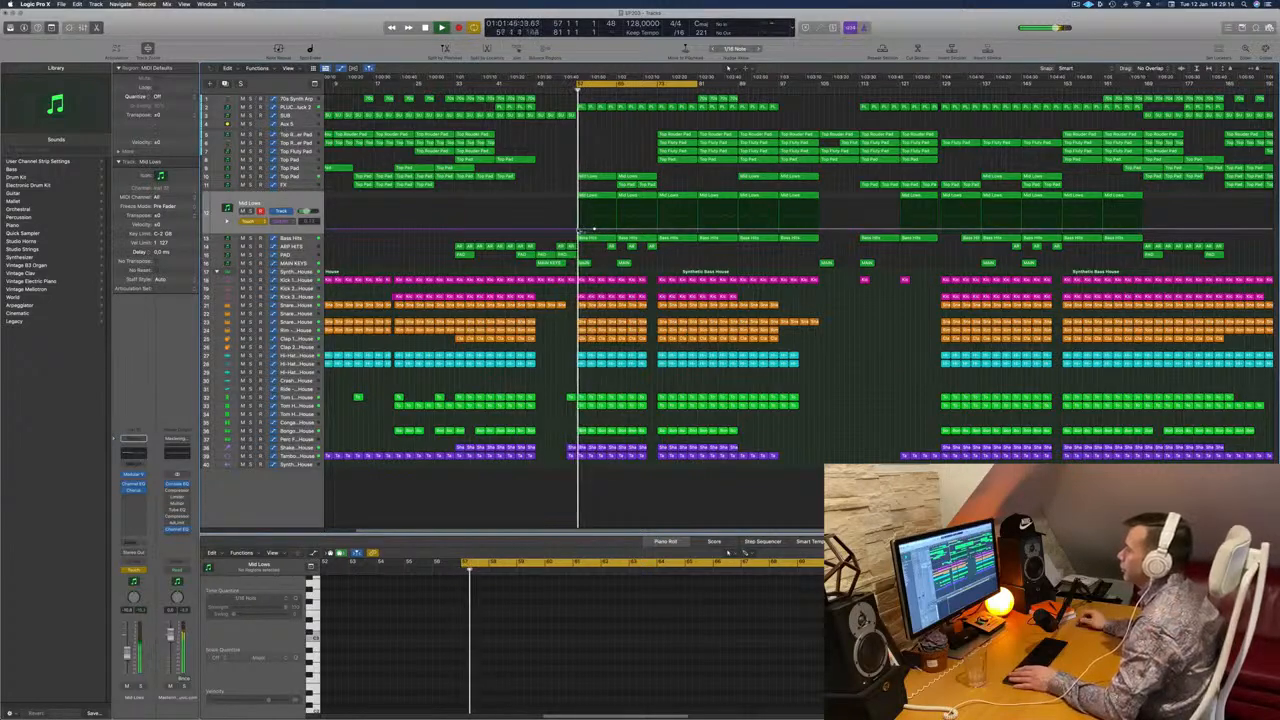
pyautogui.click(580, 231)
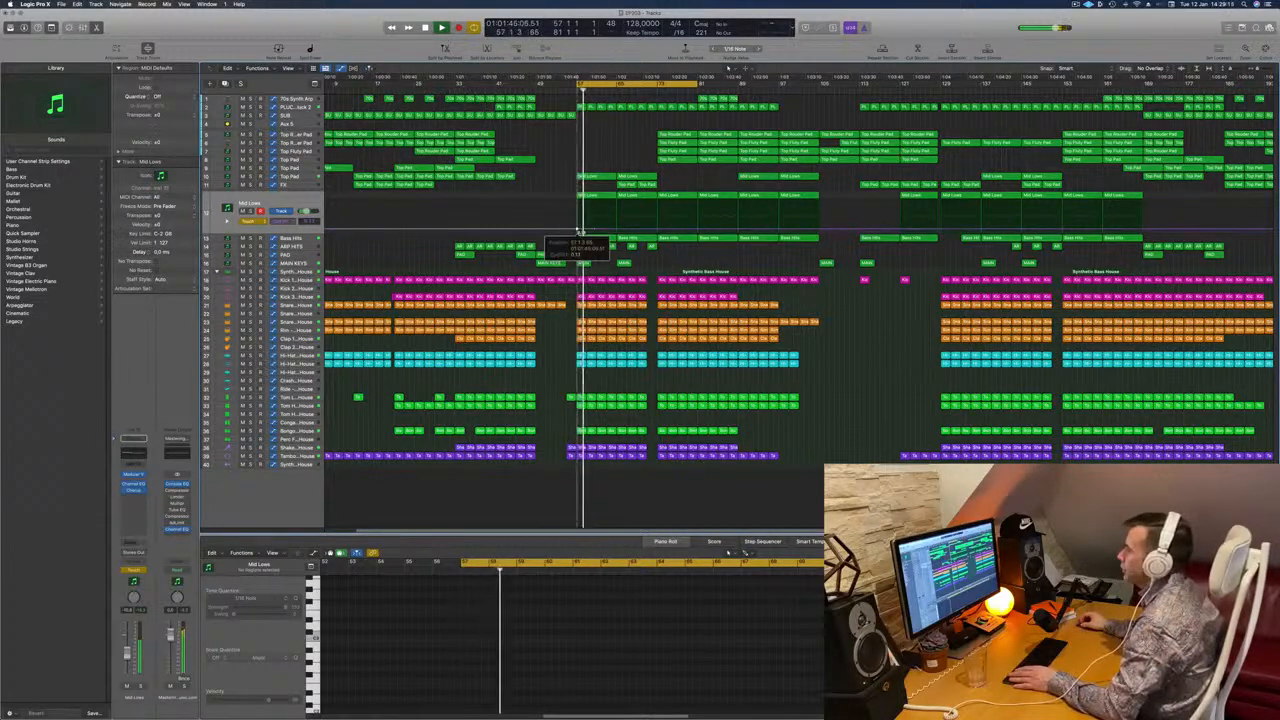
pyautogui.click(595, 231)
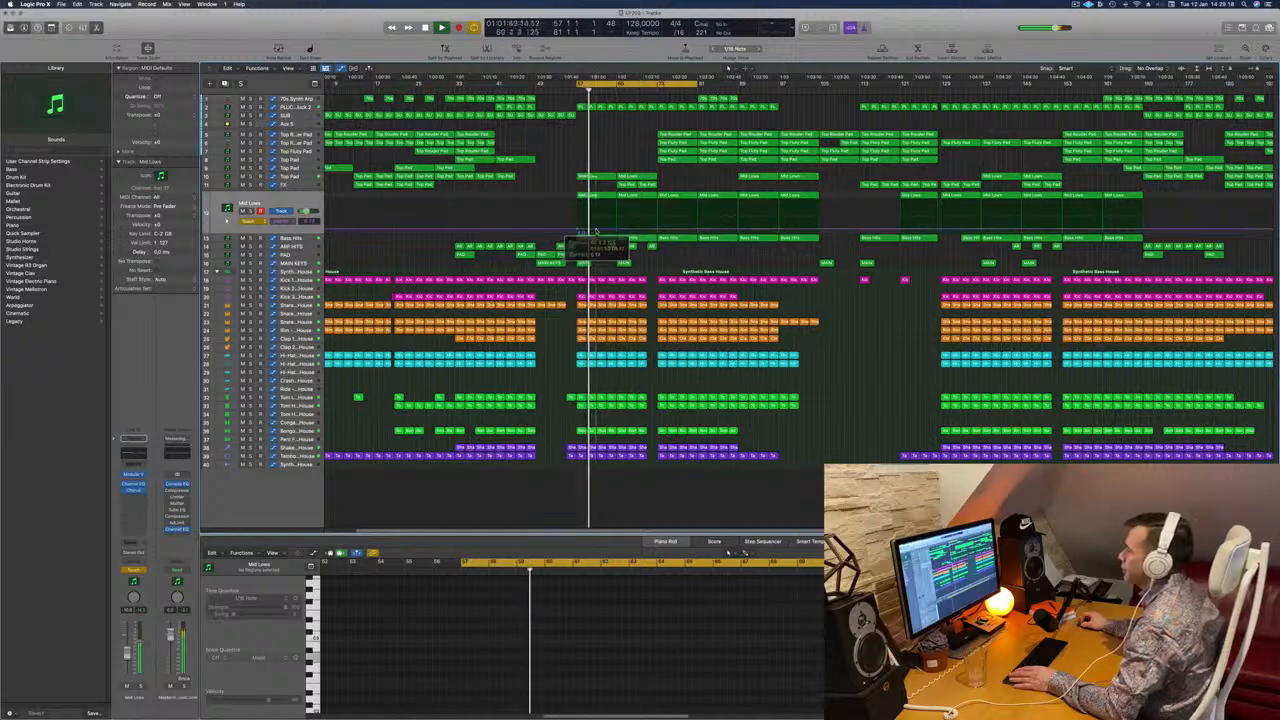
pyautogui.moveTo(596, 230); pyautogui.dragTo(615, 228)
pyautogui.press('space')
pyautogui.press('space')
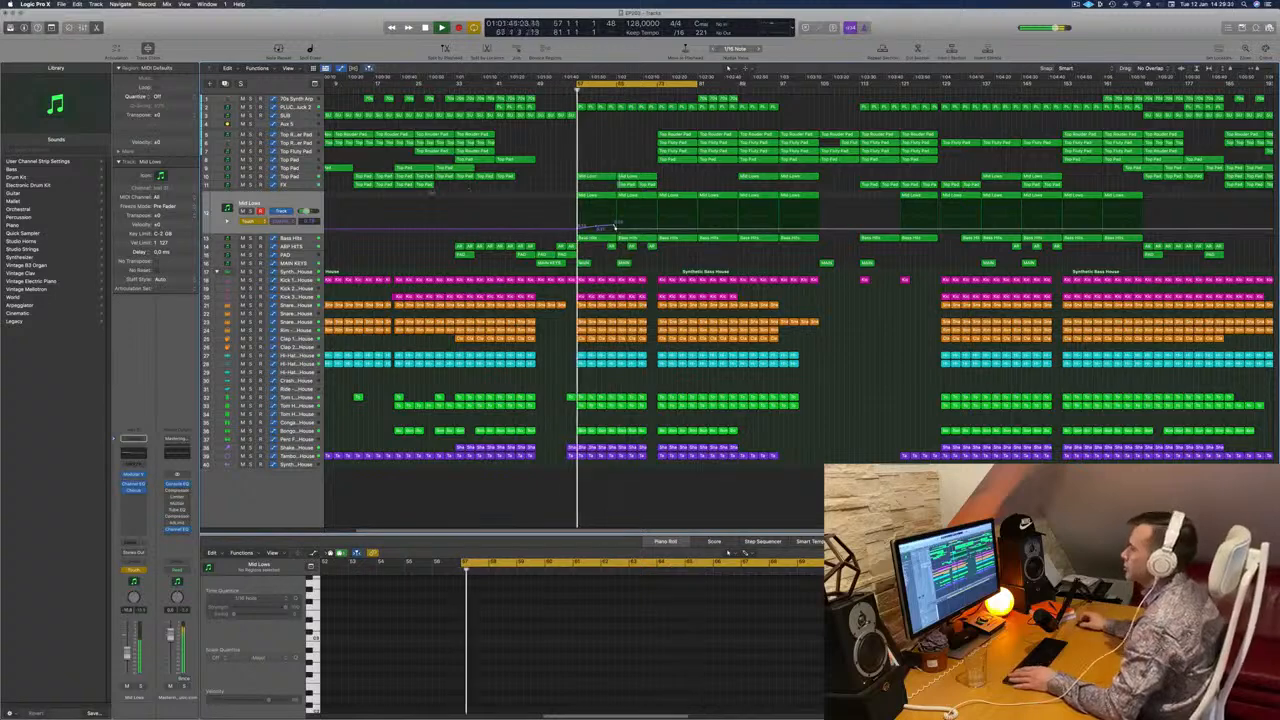
# Step: Set the Mid Lows automation to Read and reshape its curve to peak around bar 61 and fall back by bar 65
pyautogui.click(237, 222)
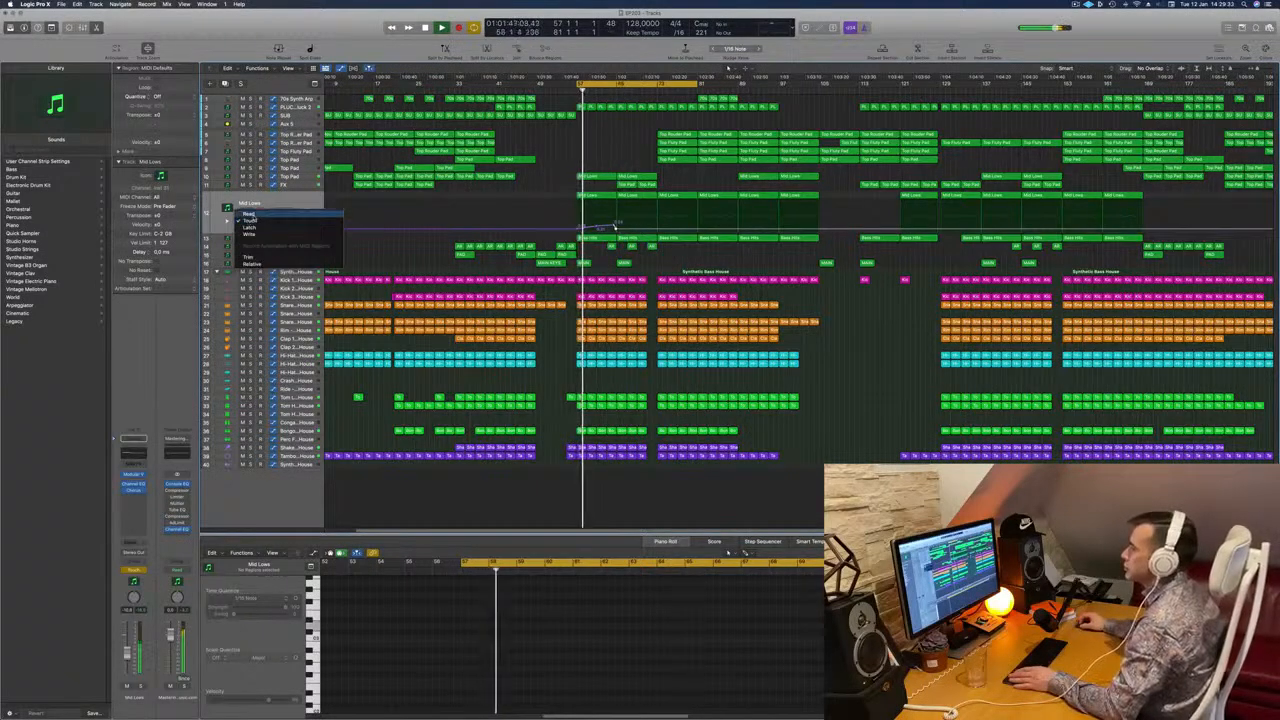
pyautogui.click(249, 214)
pyautogui.press('super+Right')
pyautogui.press('super+Right')
pyautogui.press('super+Right')
pyautogui.press('super+Right')
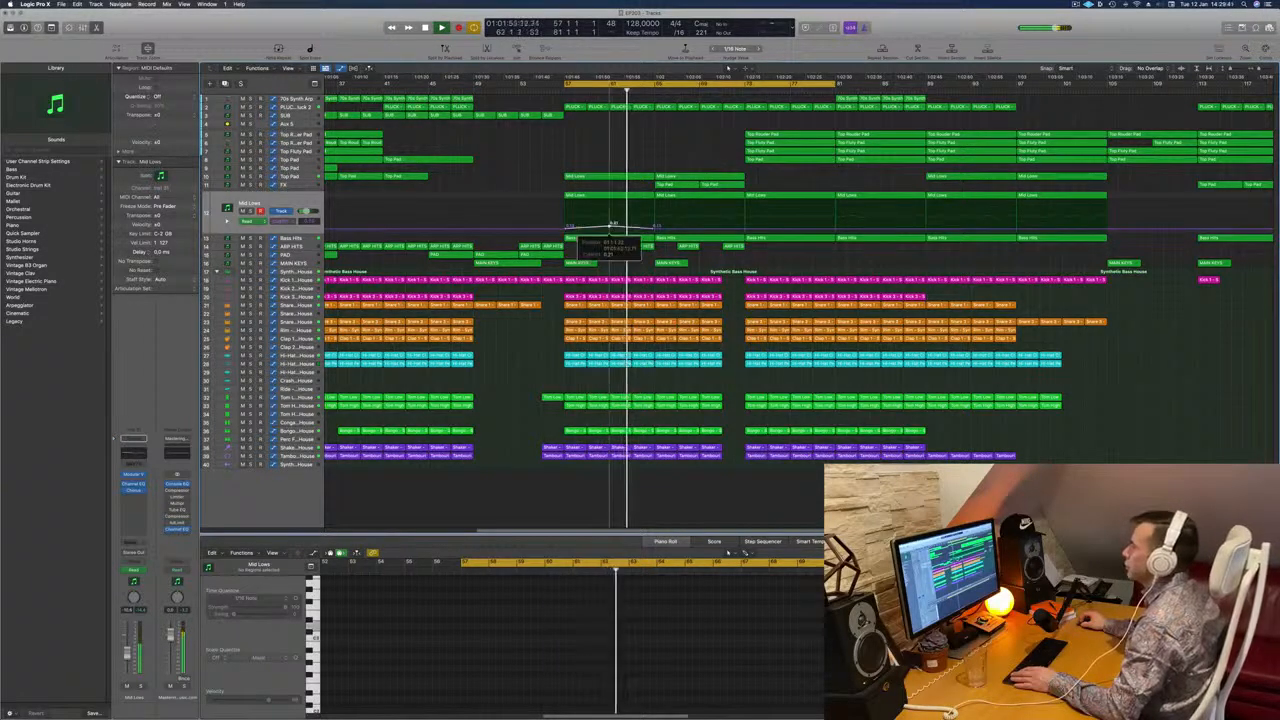
pyautogui.press('space')
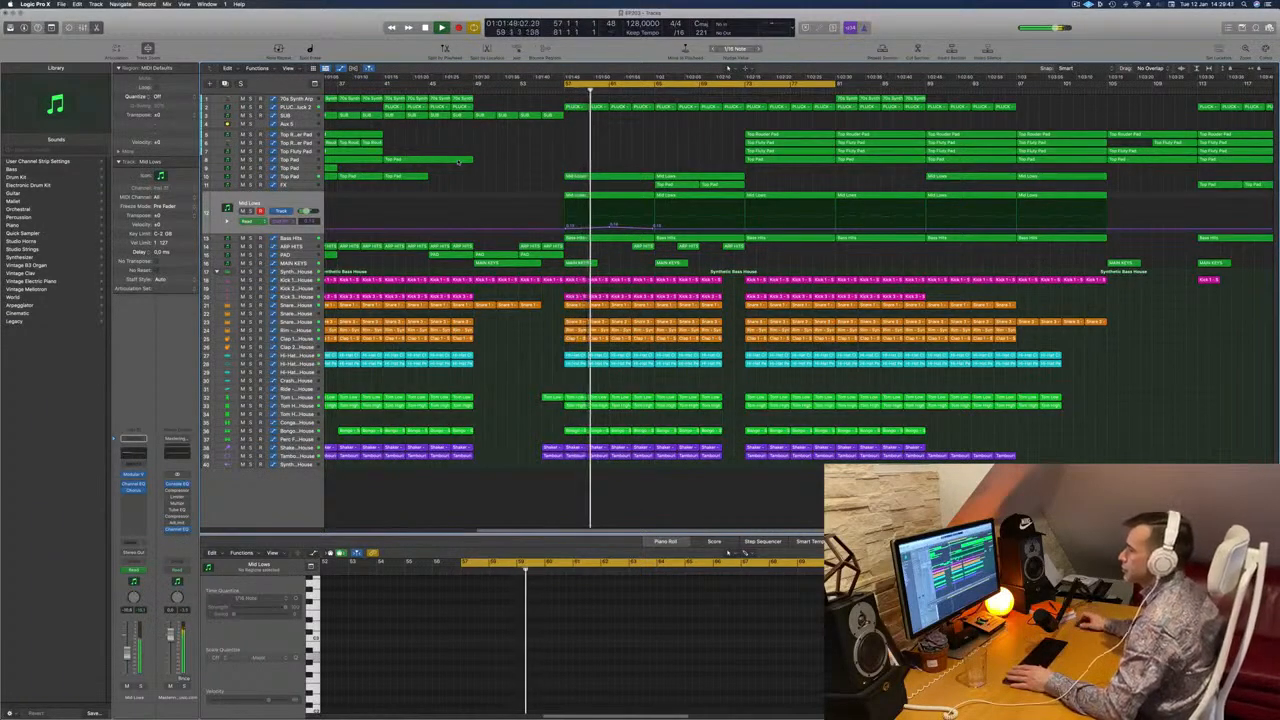
# Step: Select the Mid Lows track and replay the section from bar 57 to check the automated sound
pyautogui.click(290, 200)
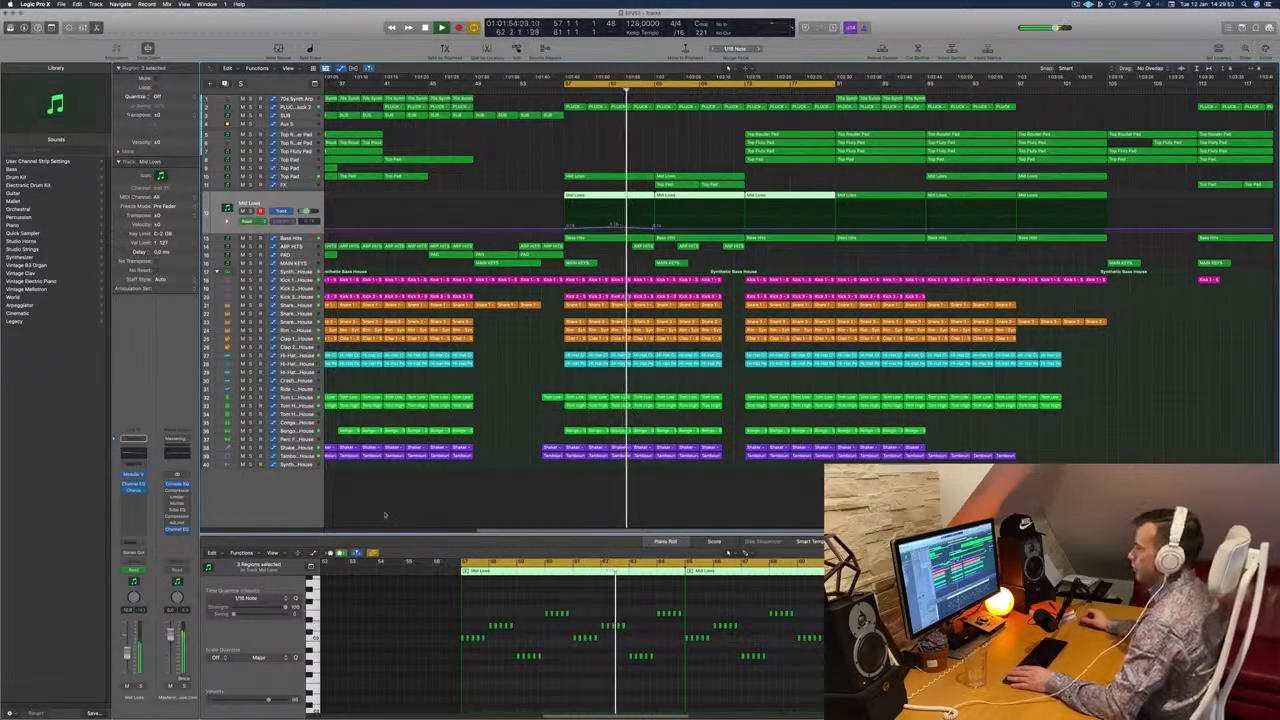
pyautogui.press('space')
pyautogui.press('space')
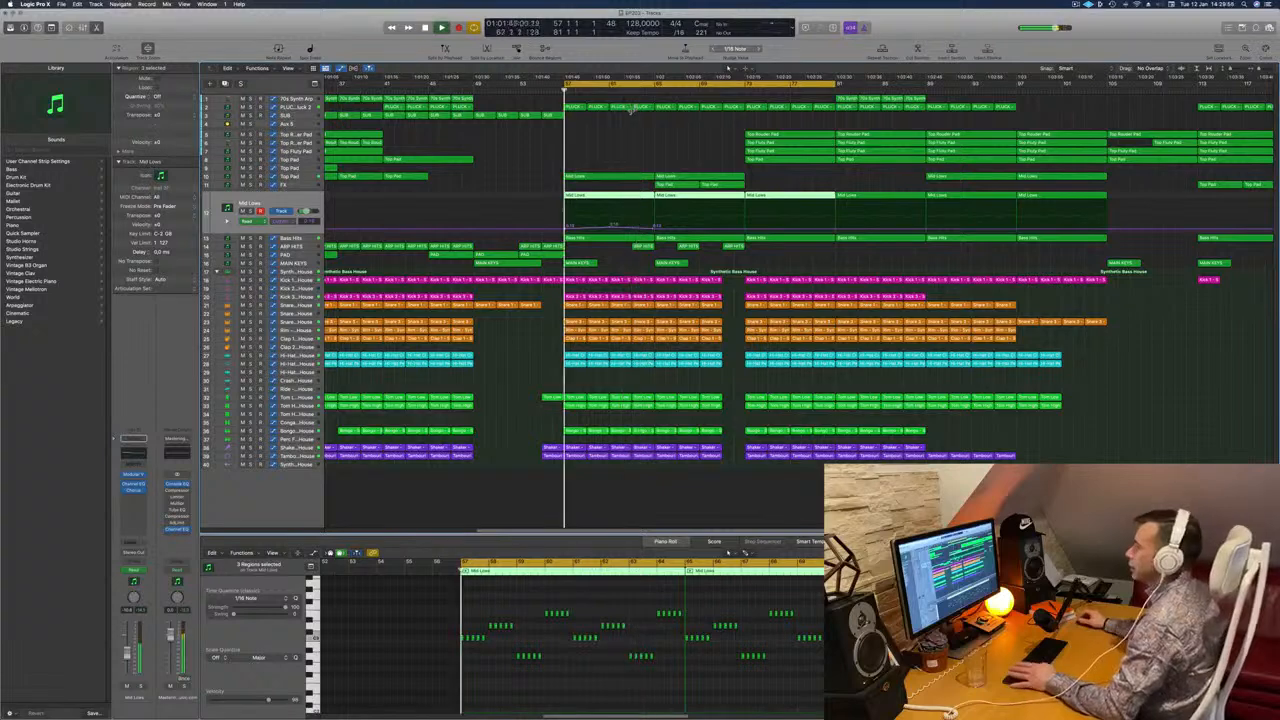
pyautogui.press('space')
pyautogui.press('space')
# Step: Show the Mixer and add a Compressor to the Mid Lows channel during playback
pyautogui.press('x')
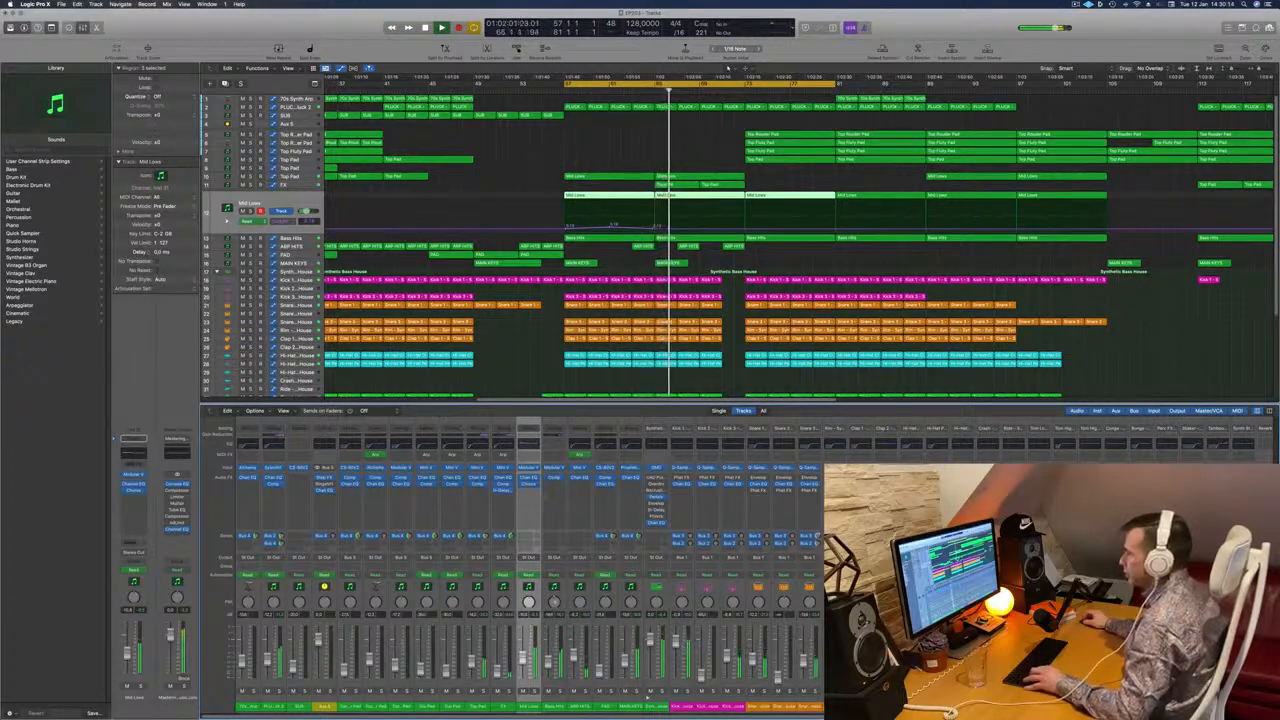
pyautogui.press('space')
pyautogui.press('space')
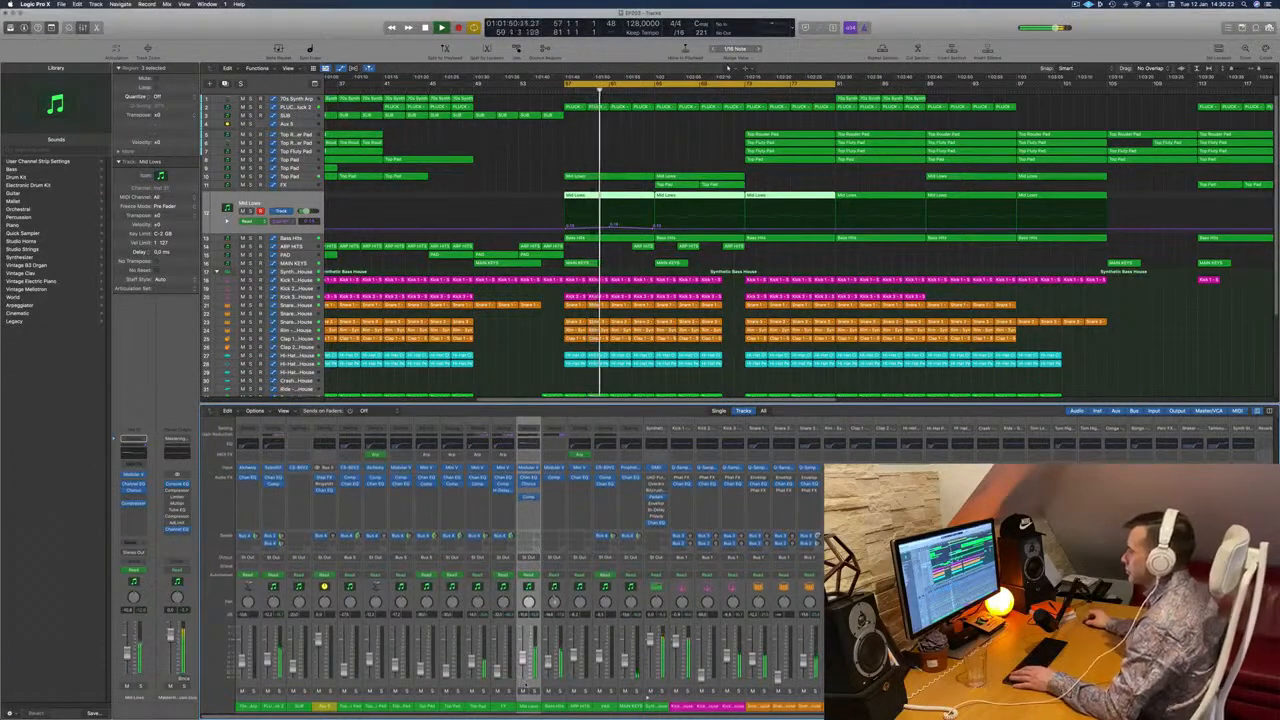
pyautogui.press('space')
pyautogui.press('space')
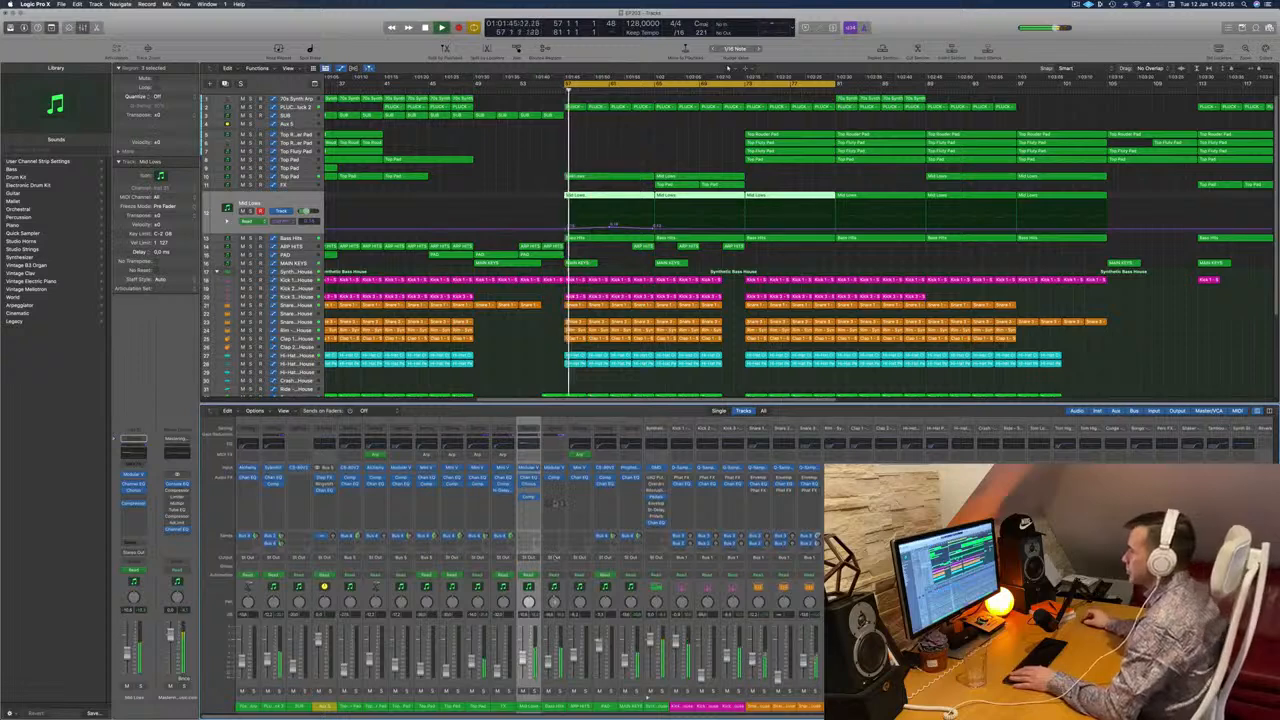
# Step: Set the Mid Lows Compressor's side chain to Kick 1 - Synthetic Bass House and close the plug-in
pyautogui.click(529, 497)
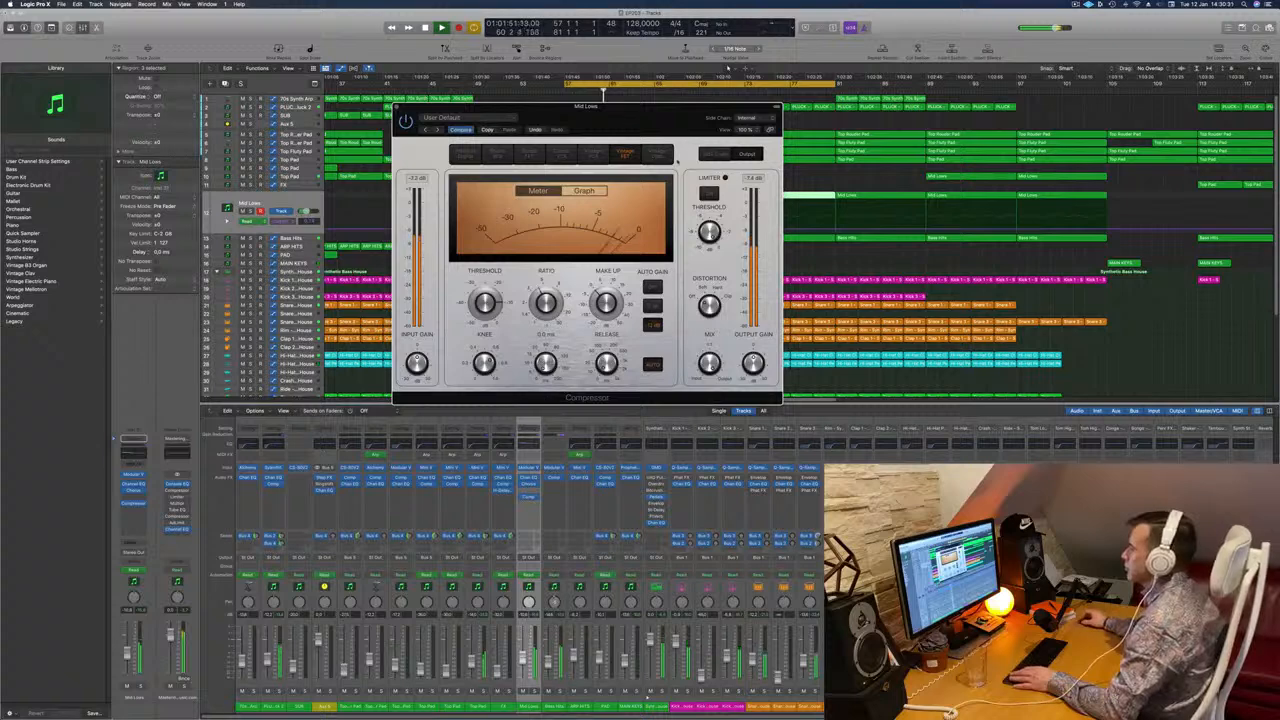
pyautogui.click(763, 120)
pyautogui.moveTo(762, 143)
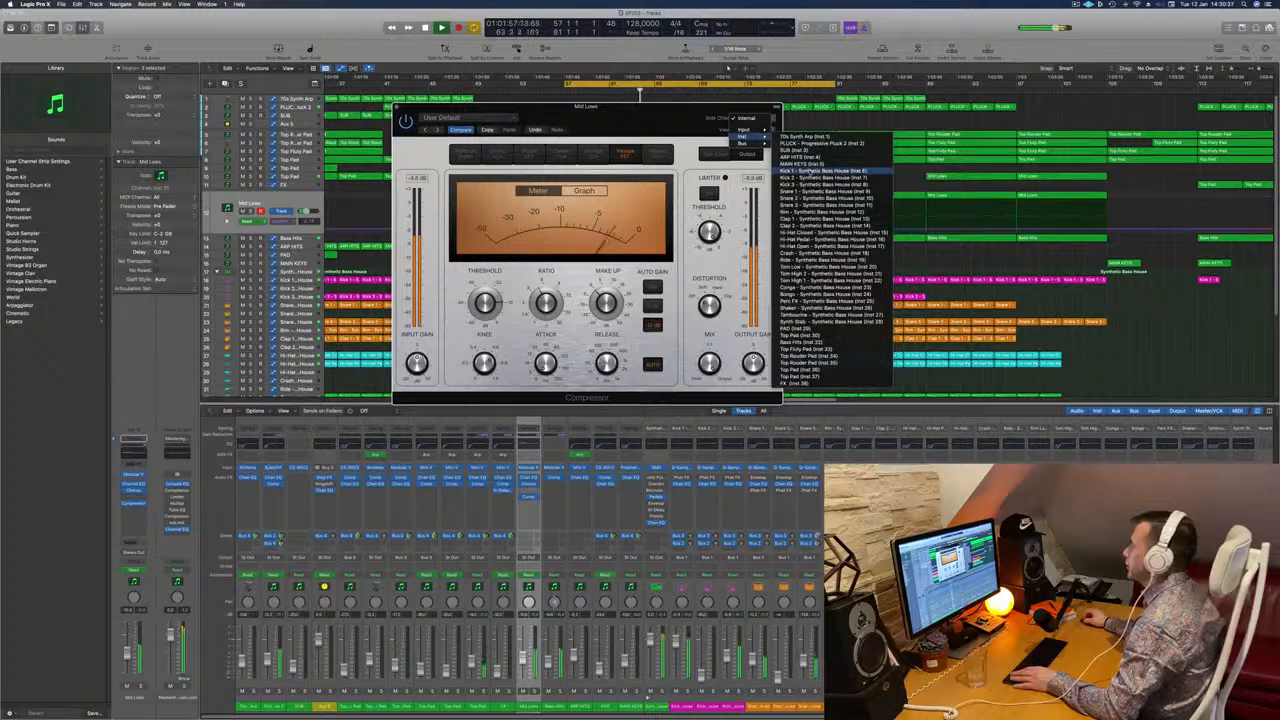
pyautogui.click(823, 171)
pyautogui.moveTo(675, 106); pyautogui.dragTo(821, 132)
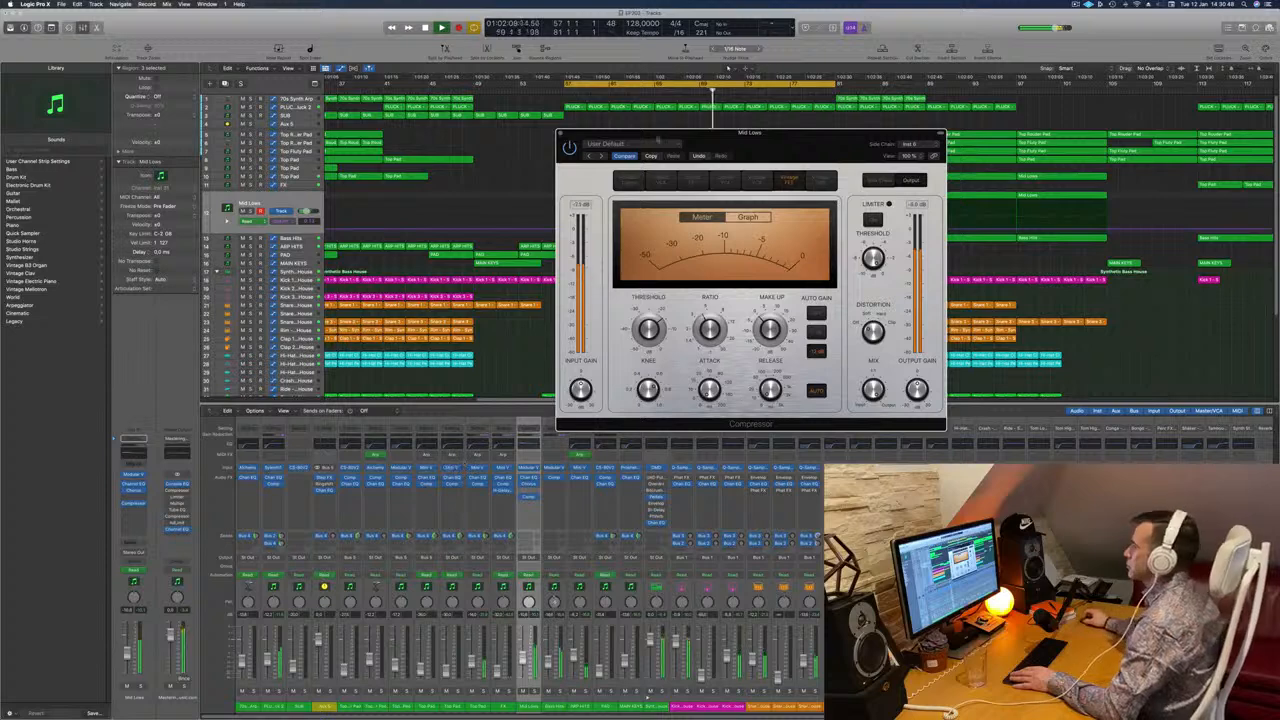
pyautogui.click(561, 134)
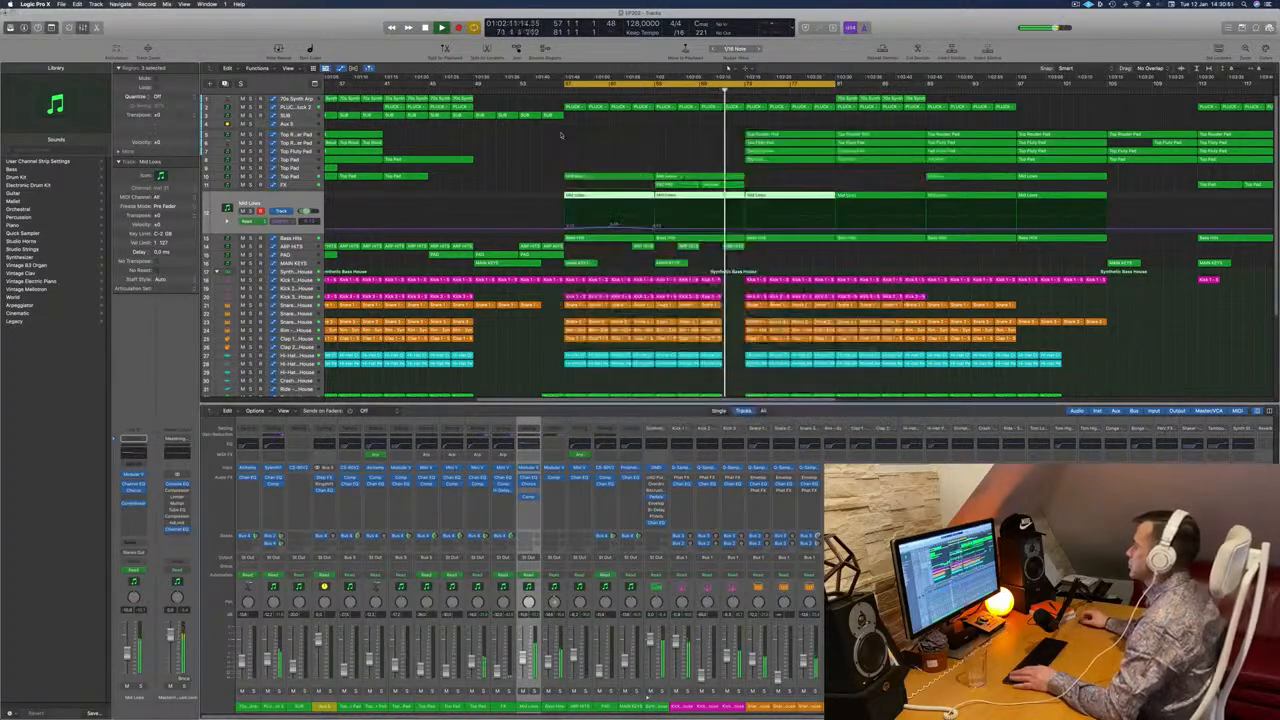
# Step: Replay the section from bar 57 and nudge the Mid Lows automation point at bar 57 slightly lower
pyautogui.press('space')
pyautogui.press('space')
pyautogui.press('space')
pyautogui.press('space')
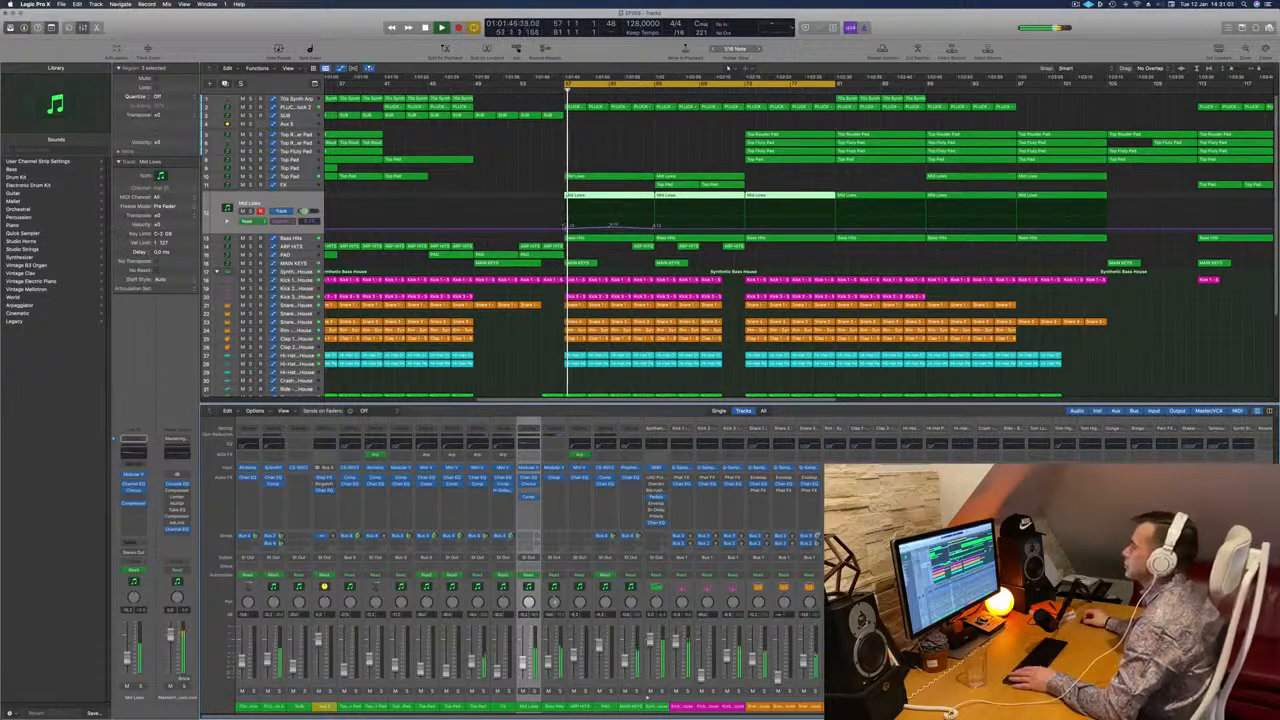
pyautogui.moveTo(567, 231); pyautogui.dragTo(567, 233)
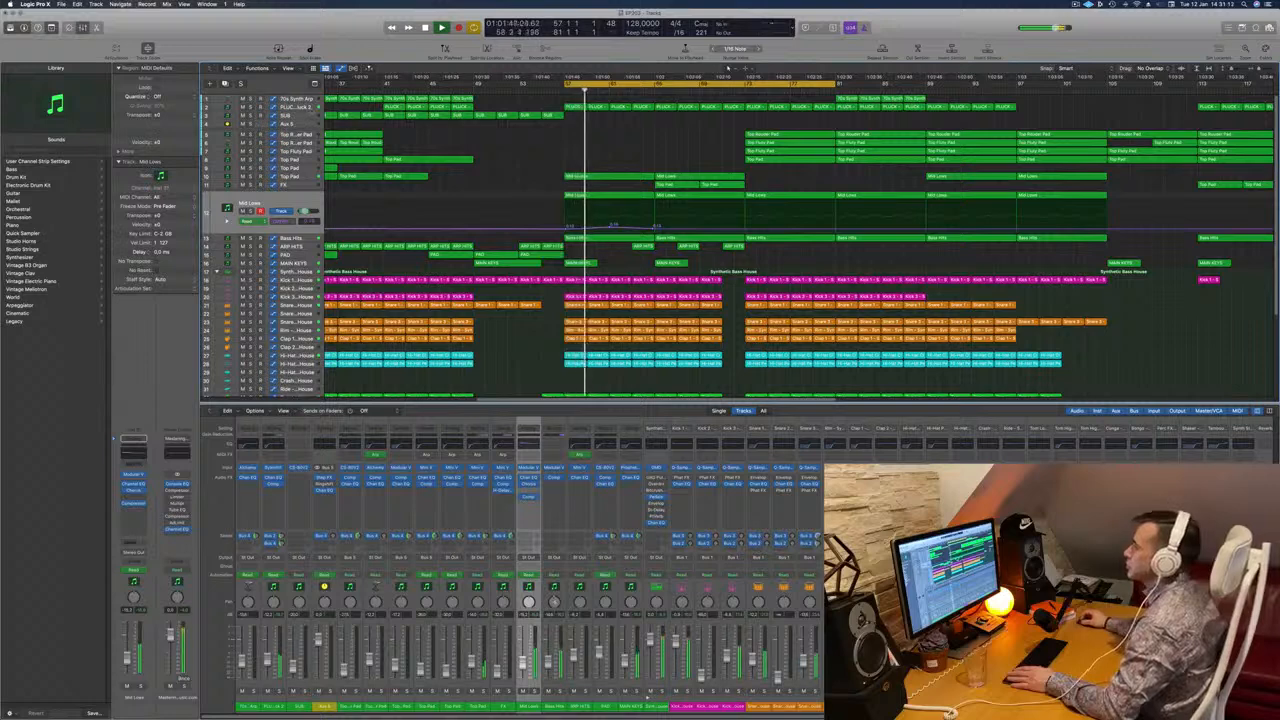
# Step: Check the PLUCK track, audition the Snare 1 track in solo, and review its regions against the arrangement
pyautogui.click(296, 107)
pyautogui.scroll(-3, 548, 170)
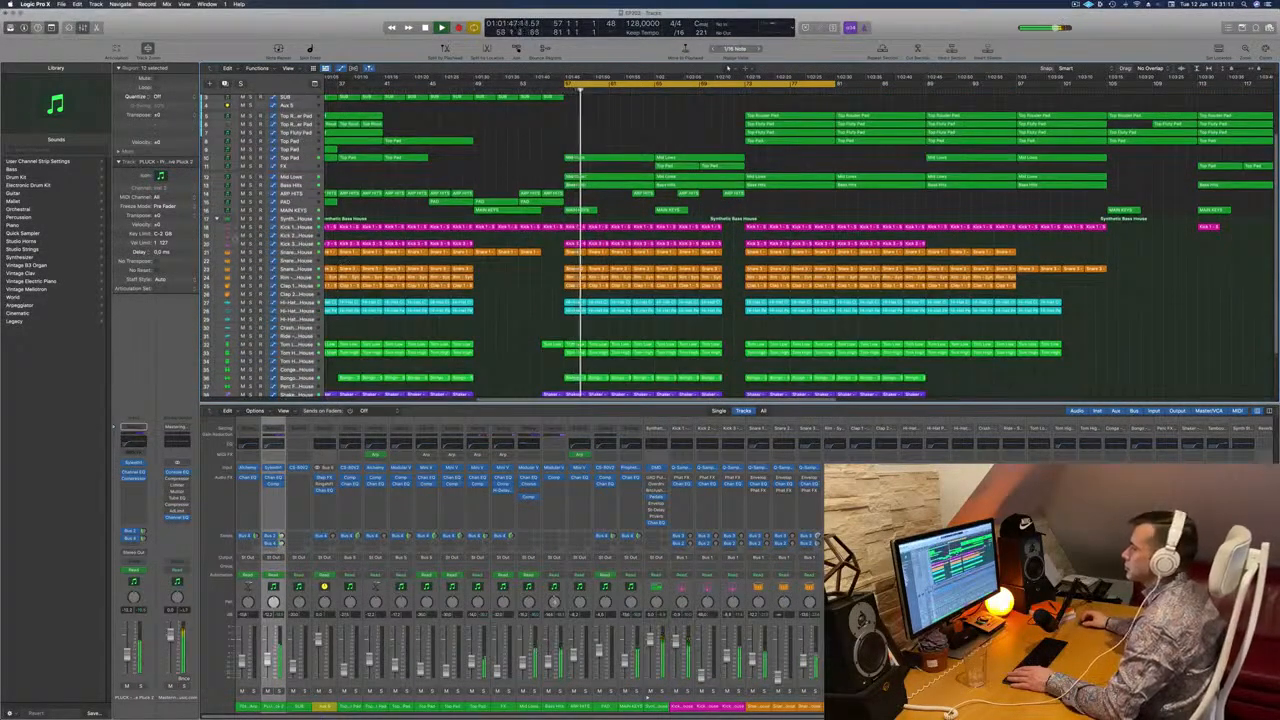
pyautogui.click(250, 253)
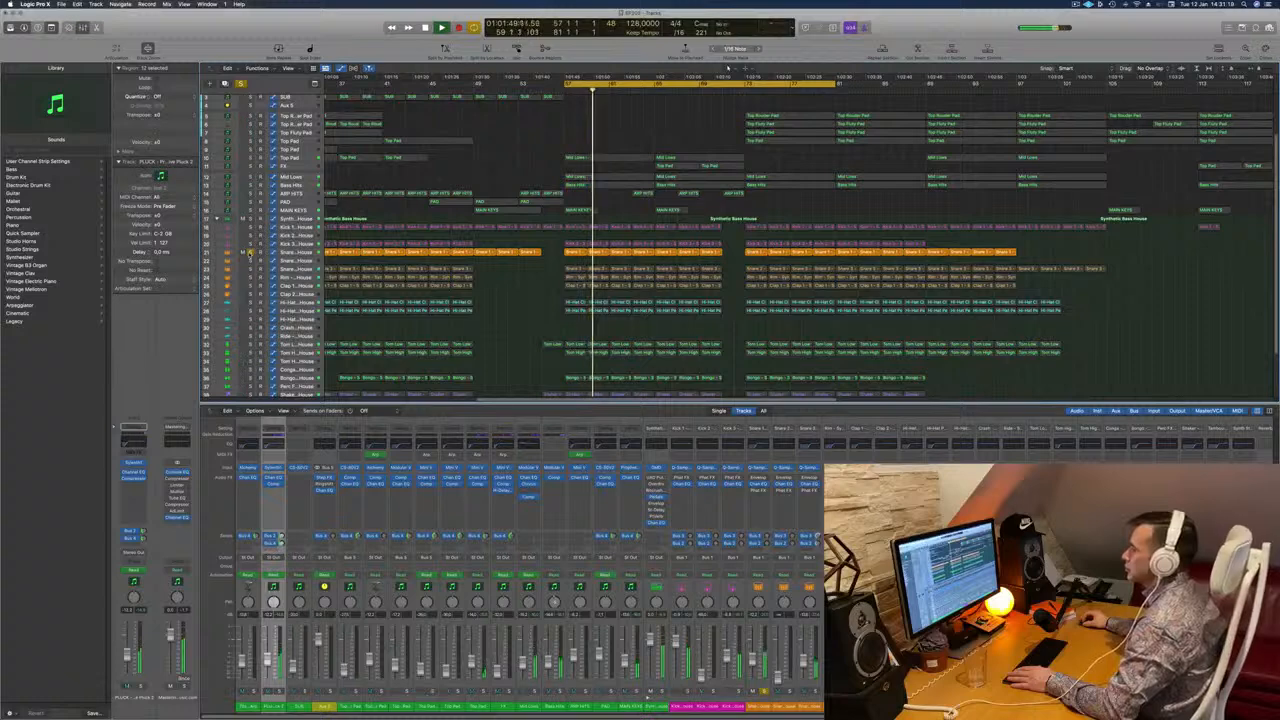
pyautogui.click(250, 253)
pyautogui.click(290, 253)
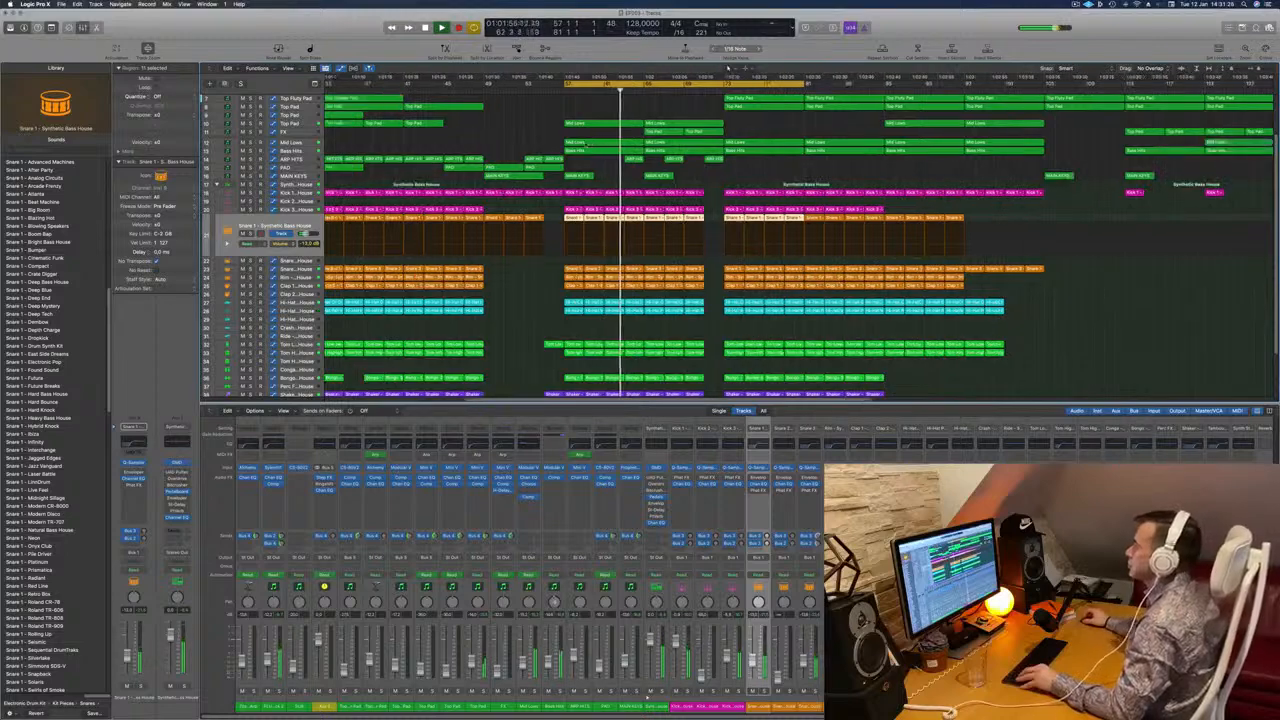
pyautogui.scroll(3, 607, 147)
pyautogui.scroll(-2, 607, 147)
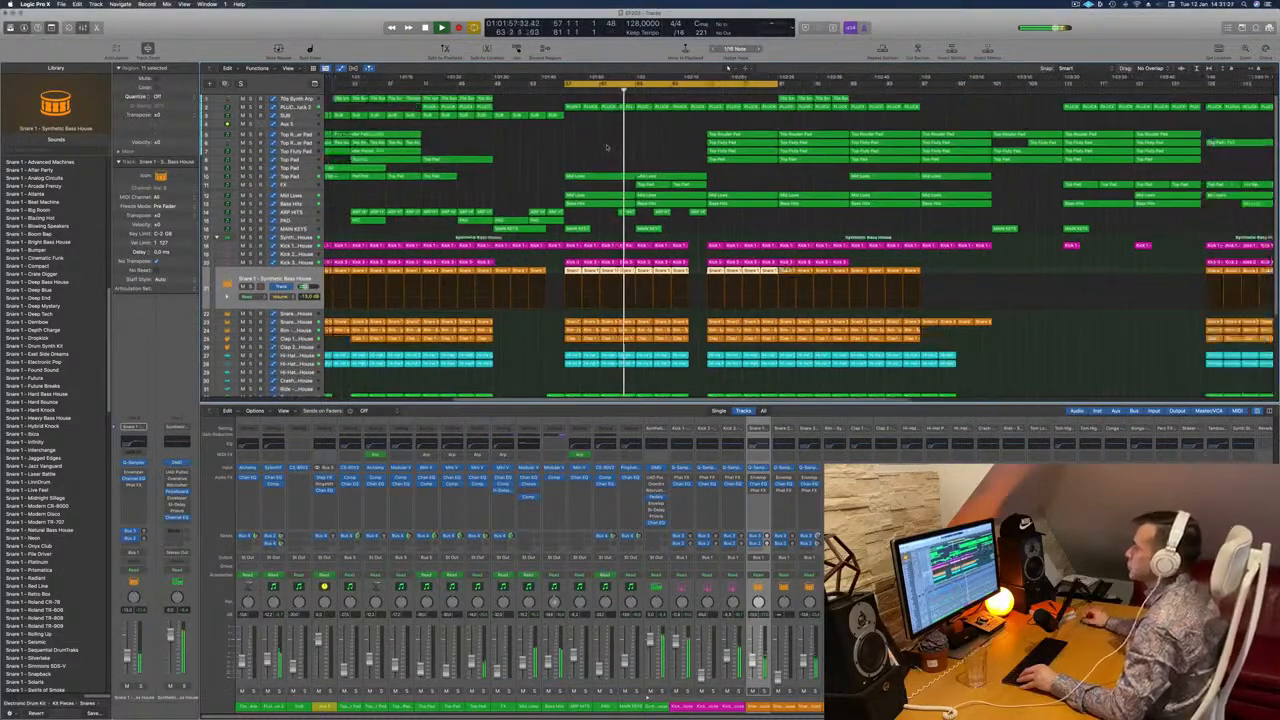
pyautogui.scroll(-3, 606, 146)
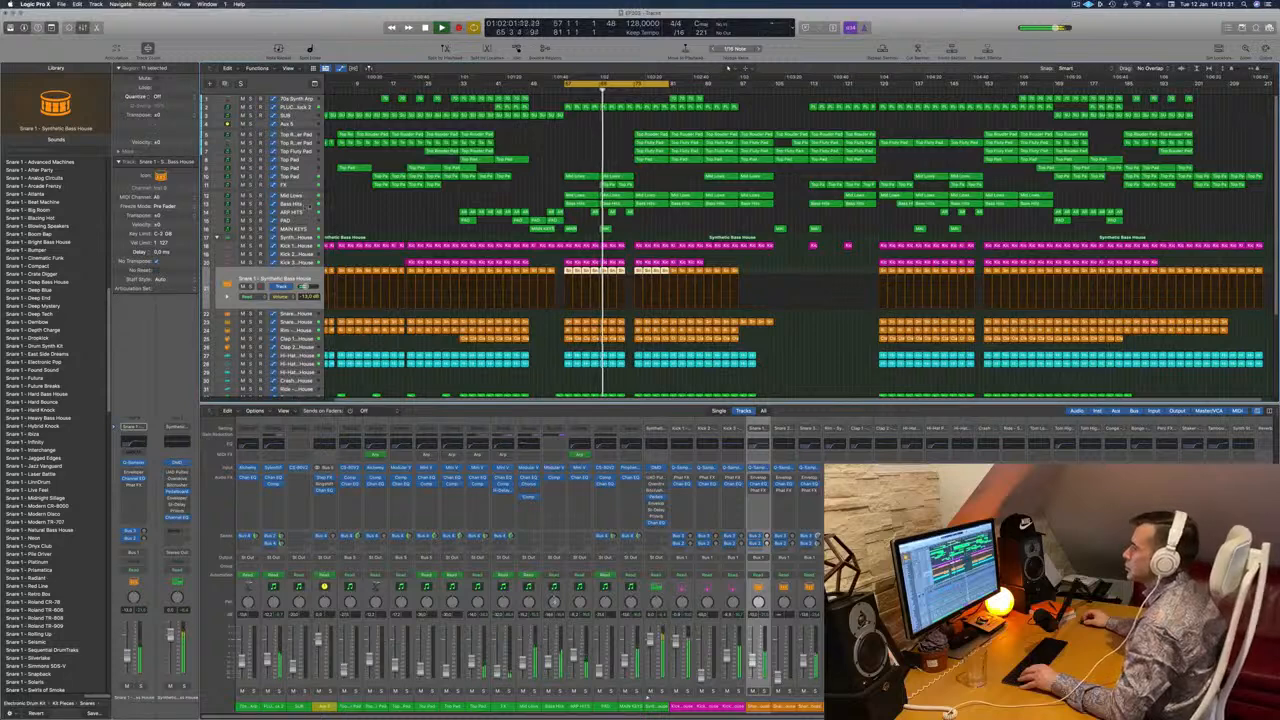
# Step: On the Mid Lows track, add an automation point at about bar 73 and raise it above the preceding level
pyautogui.click(310, 205)
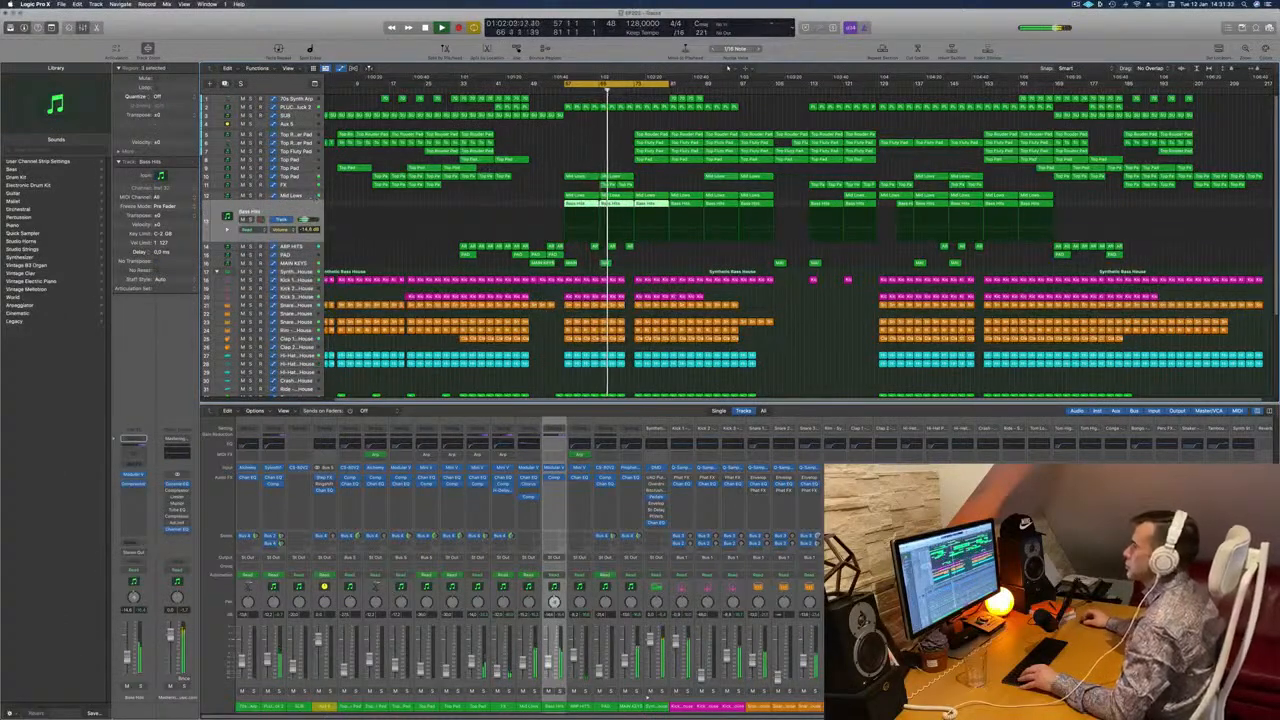
pyautogui.click(315, 197)
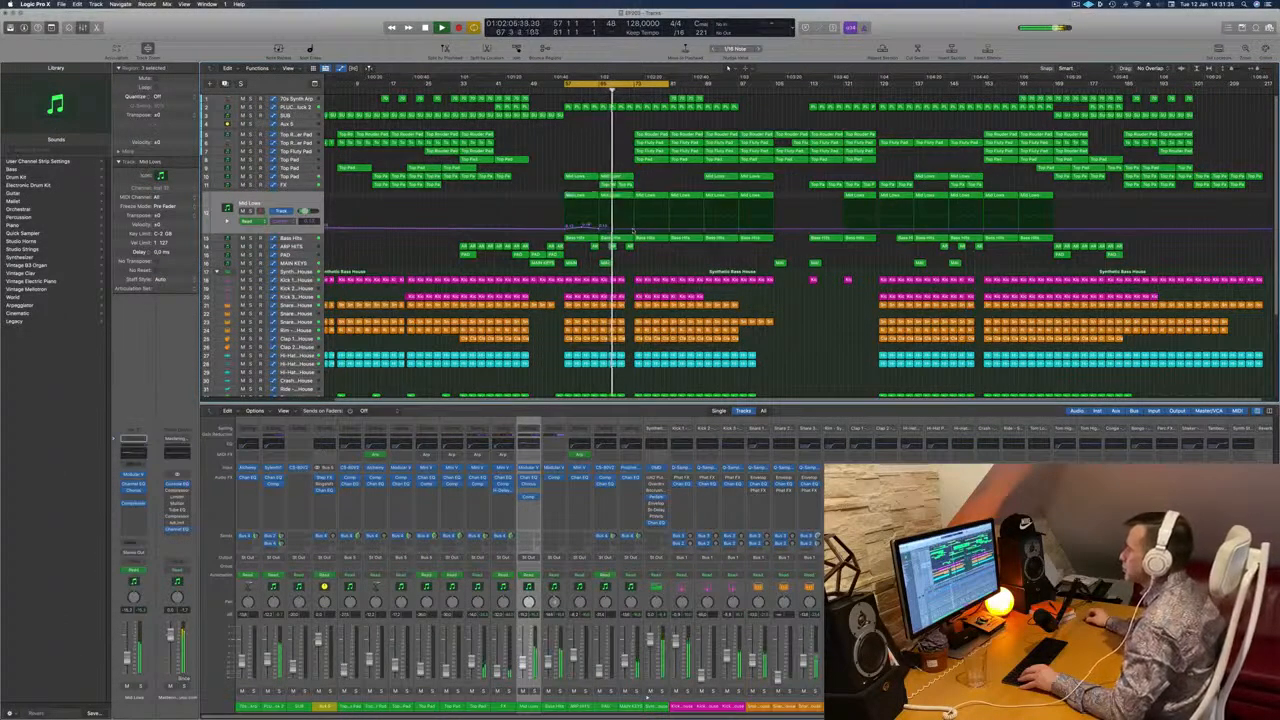
pyautogui.moveTo(632, 230); pyautogui.dragTo(633, 227)
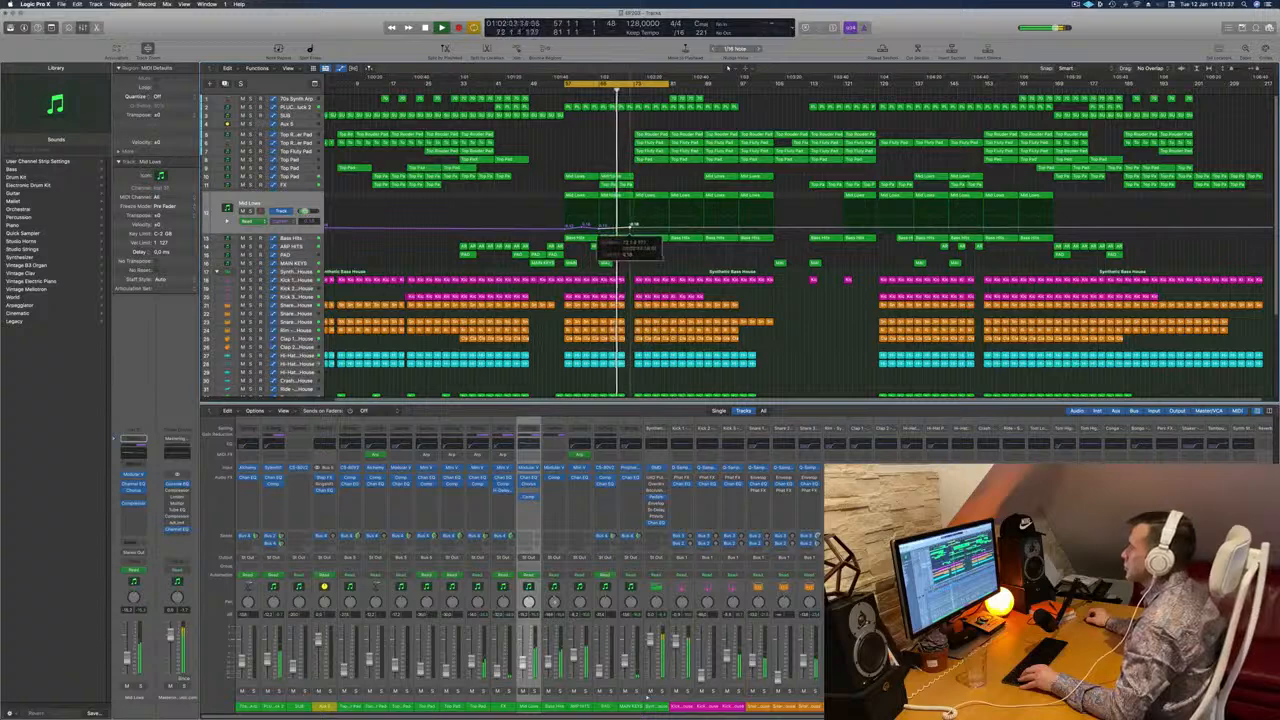
pyautogui.moveTo(632, 227); pyautogui.dragTo(636, 218)
# Step: Fine-tune the Mid Lows automation into bar 73 so it peaks just before the bar and drops at bar 73
pyautogui.press('super+Right')
pyautogui.press('super+Right')
pyautogui.press('super+Right')
pyautogui.press('super+Right')
pyautogui.press('super+Right')
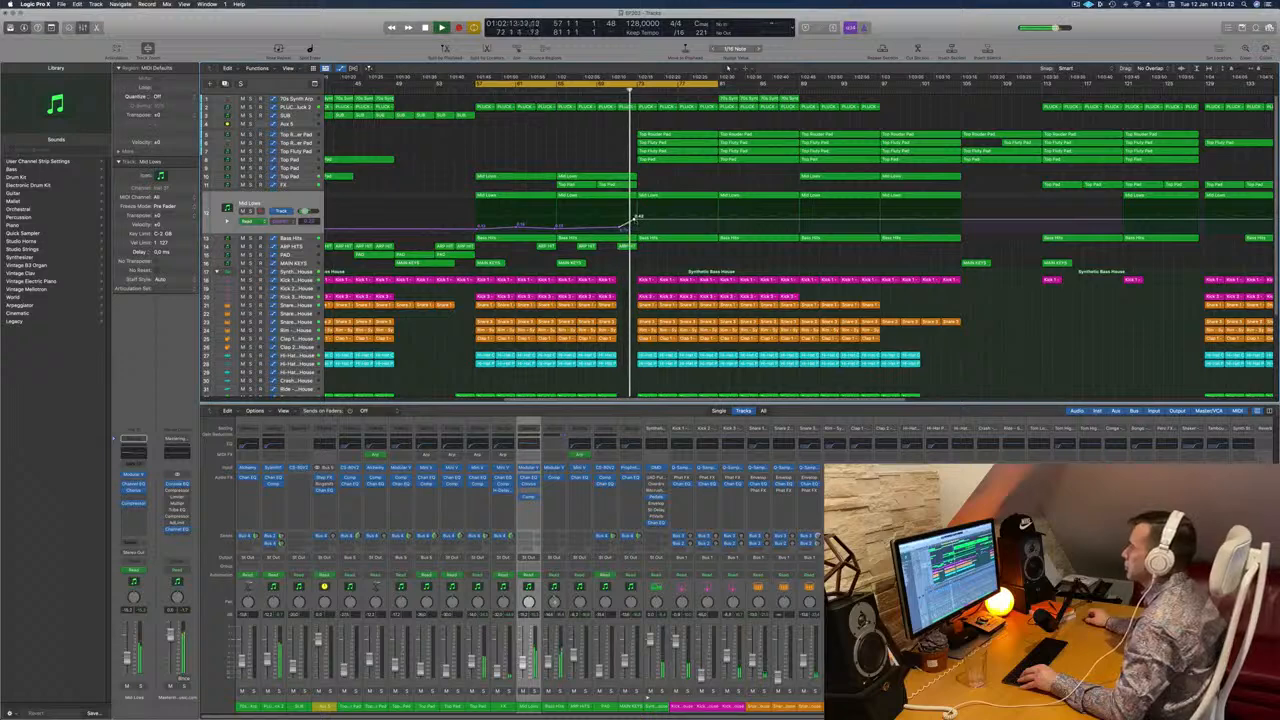
pyautogui.moveTo(636, 218); pyautogui.dragTo(636, 215)
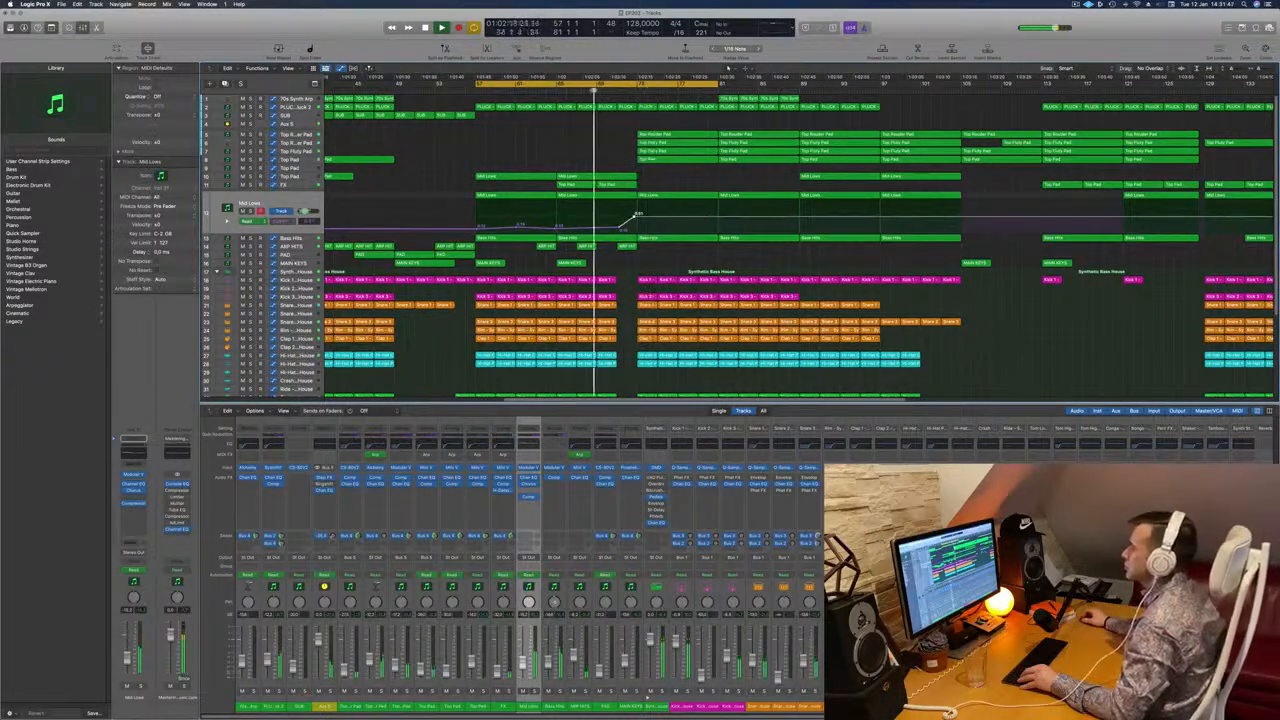
pyautogui.moveTo(636, 215); pyautogui.dragTo(636, 226)
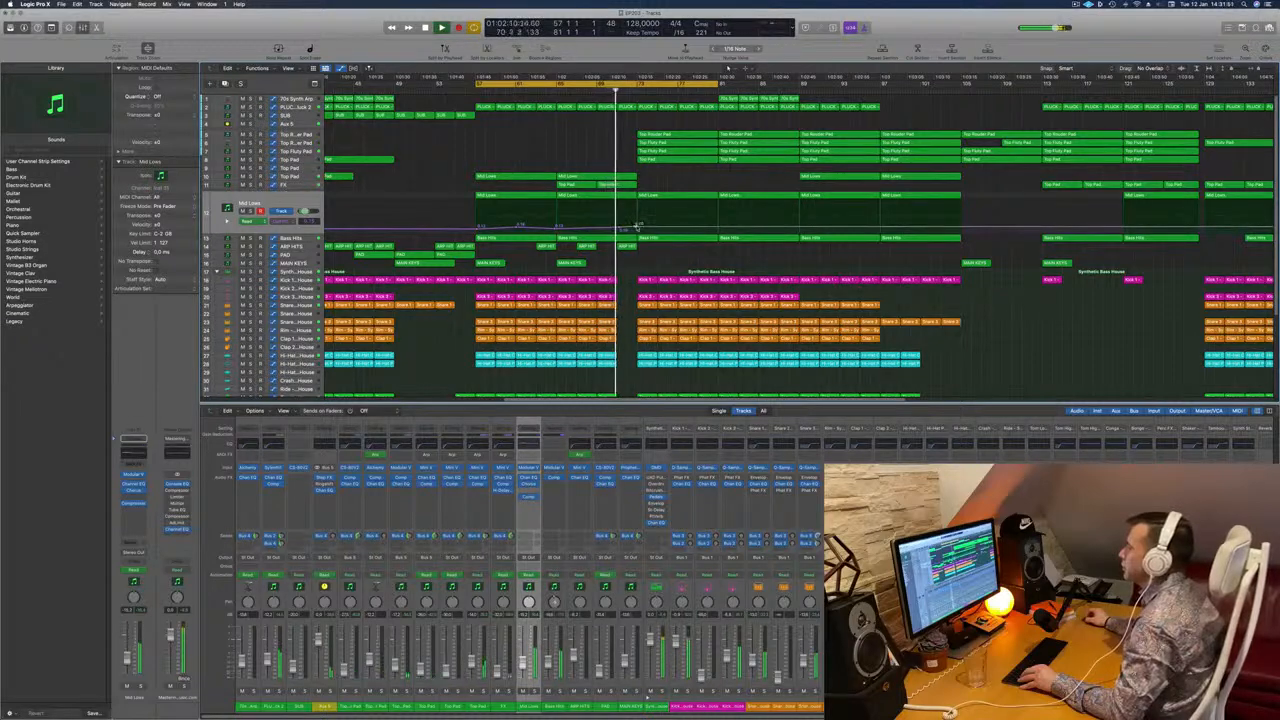
pyautogui.moveTo(635, 228); pyautogui.dragTo(632, 229)
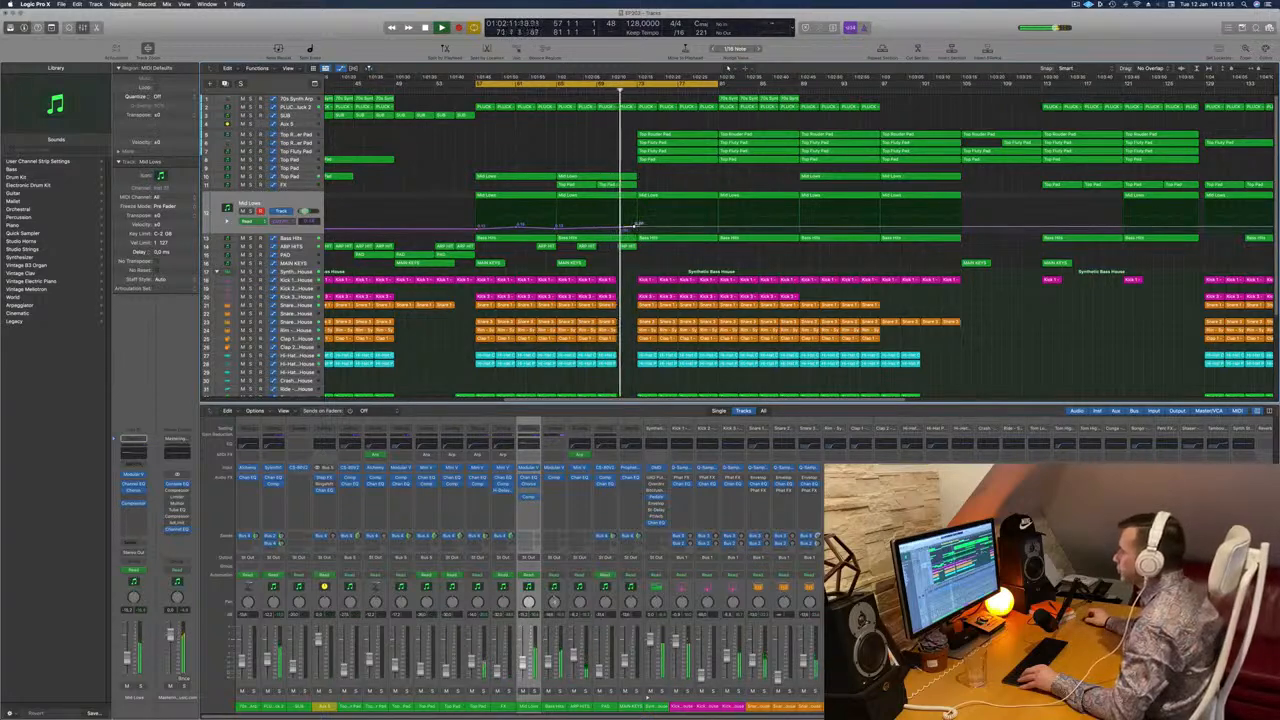
pyautogui.moveTo(637, 229); pyautogui.dragTo(624, 229)
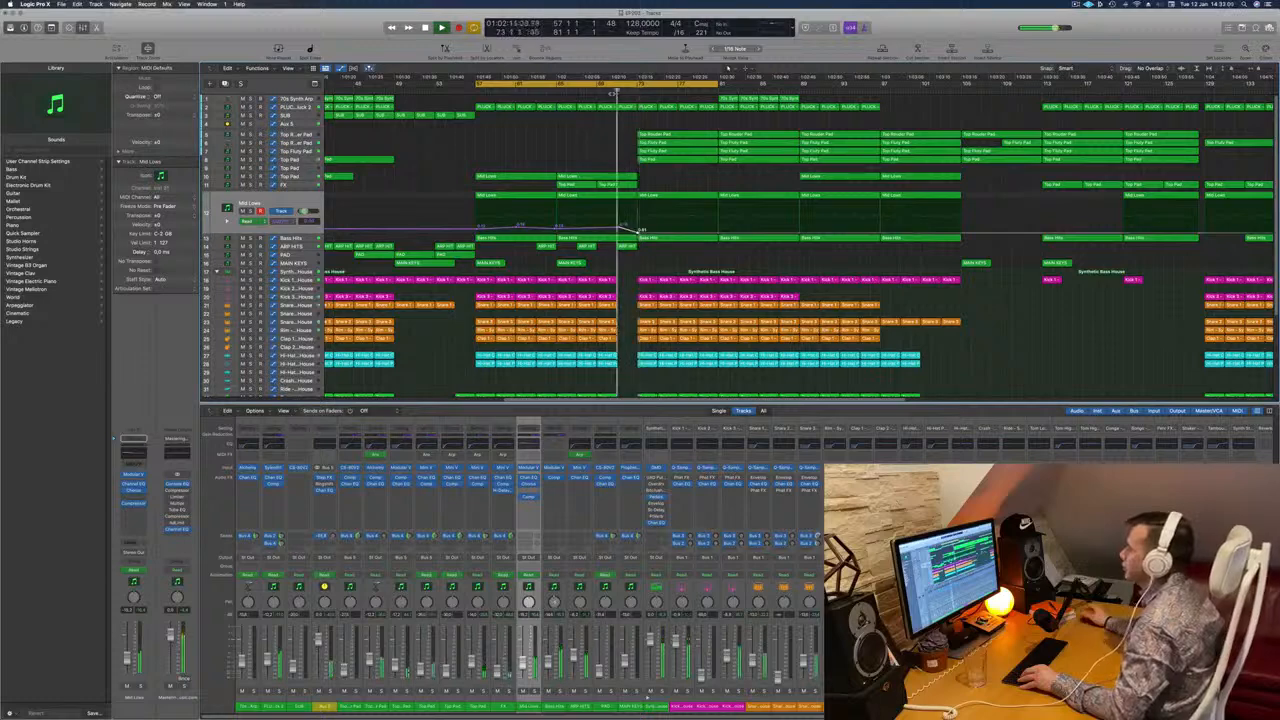
# Step: Remove the ARP HITS regions between about bars 63 and 73
pyautogui.hscroll(-2, 577, 124)
pyautogui.hscroll(-3, 577, 122)
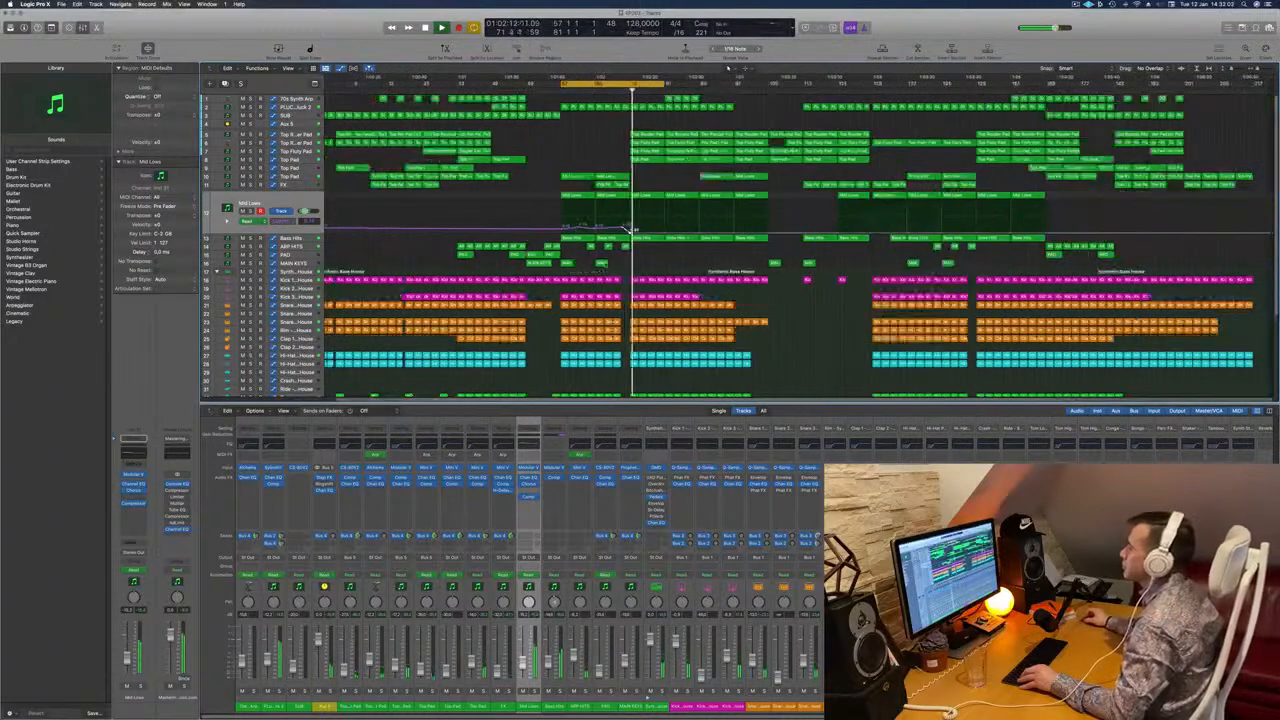
pyautogui.hscroll(4, 637, 234)
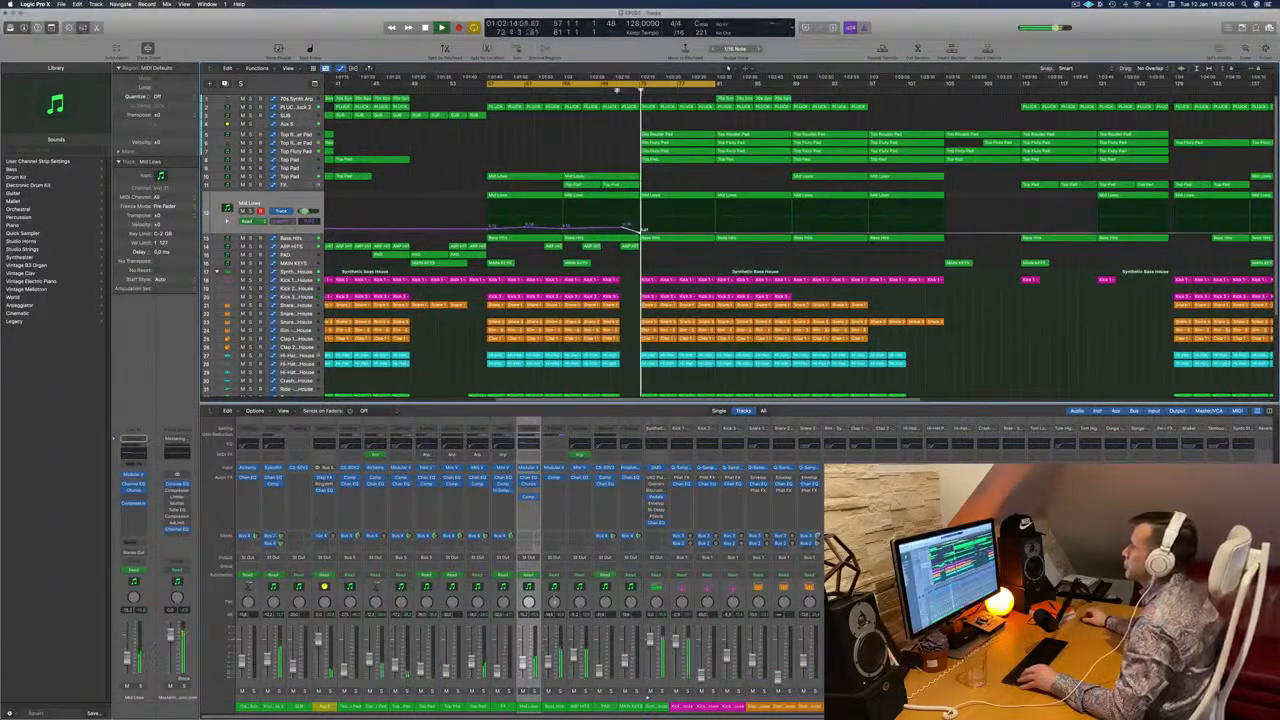
pyautogui.click(630, 248)
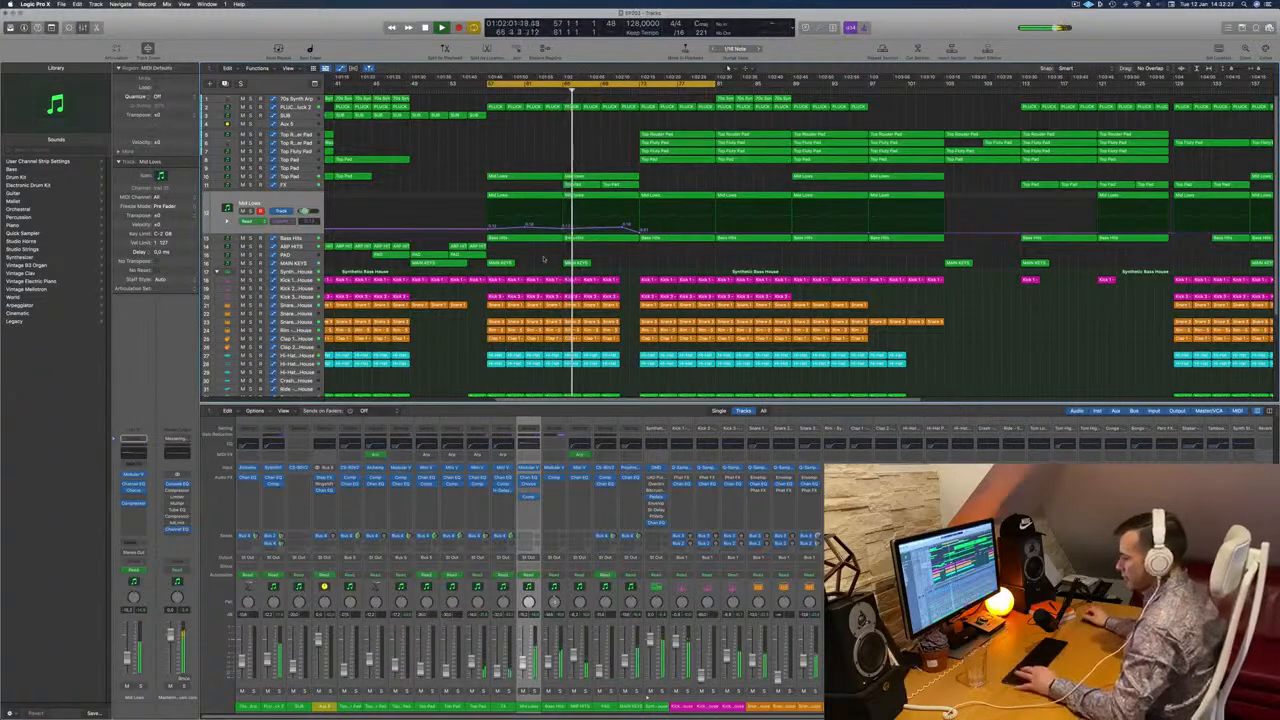
# Step: Show the FX track's Volume automation lane and shape a rise from about bar 65 to bar 73, falling again by bar 81
pyautogui.scroll(-3, 489, 157)
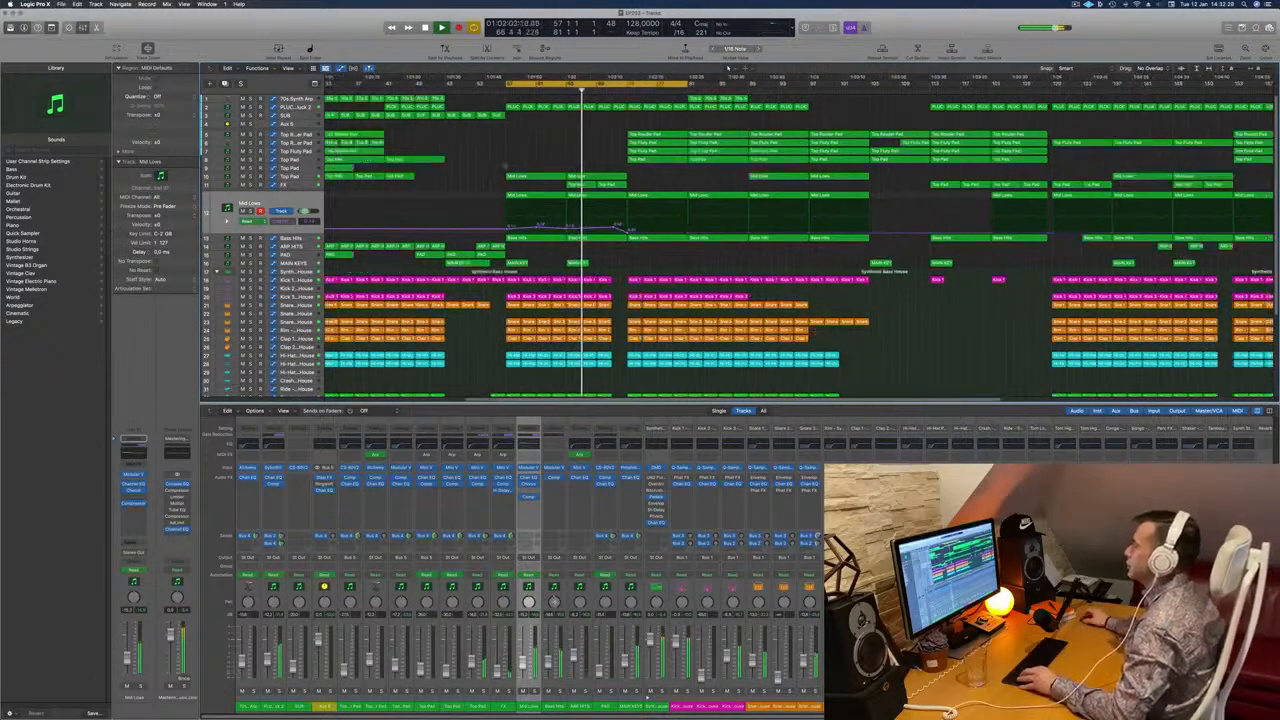
pyautogui.scroll(-2, 489, 157)
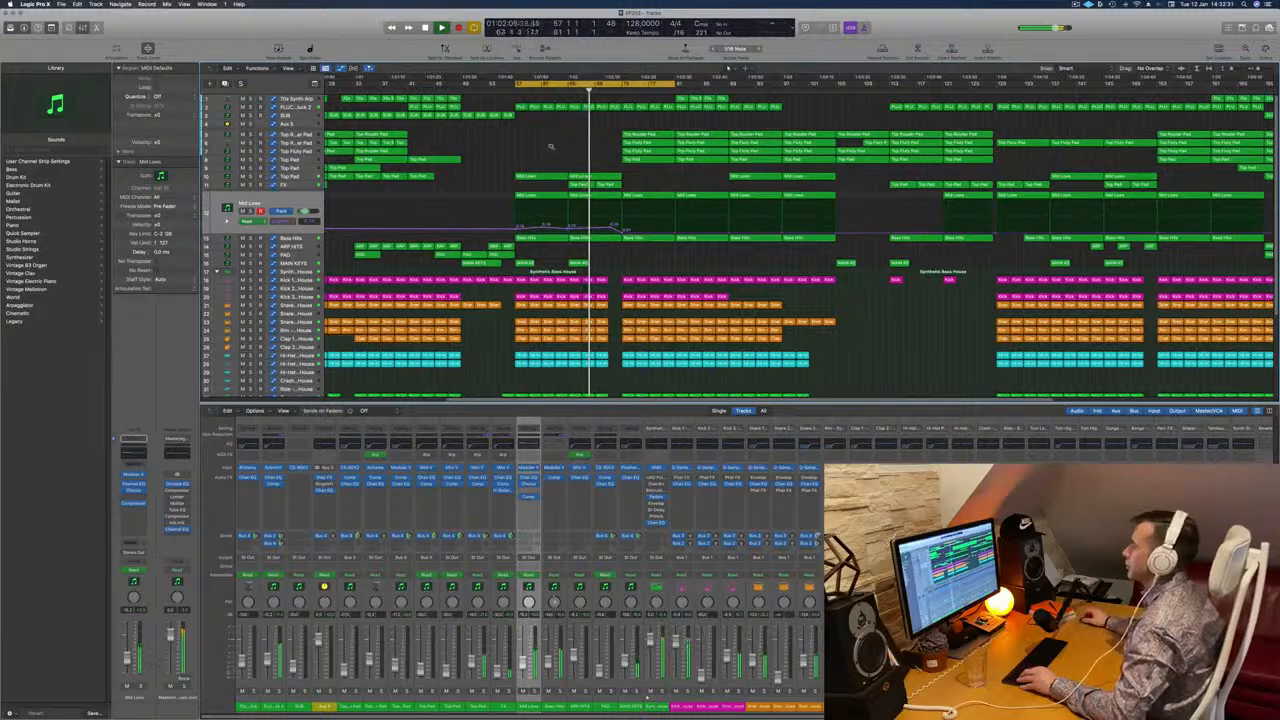
pyautogui.scroll(-2, 503, 157)
pyautogui.click(290, 186)
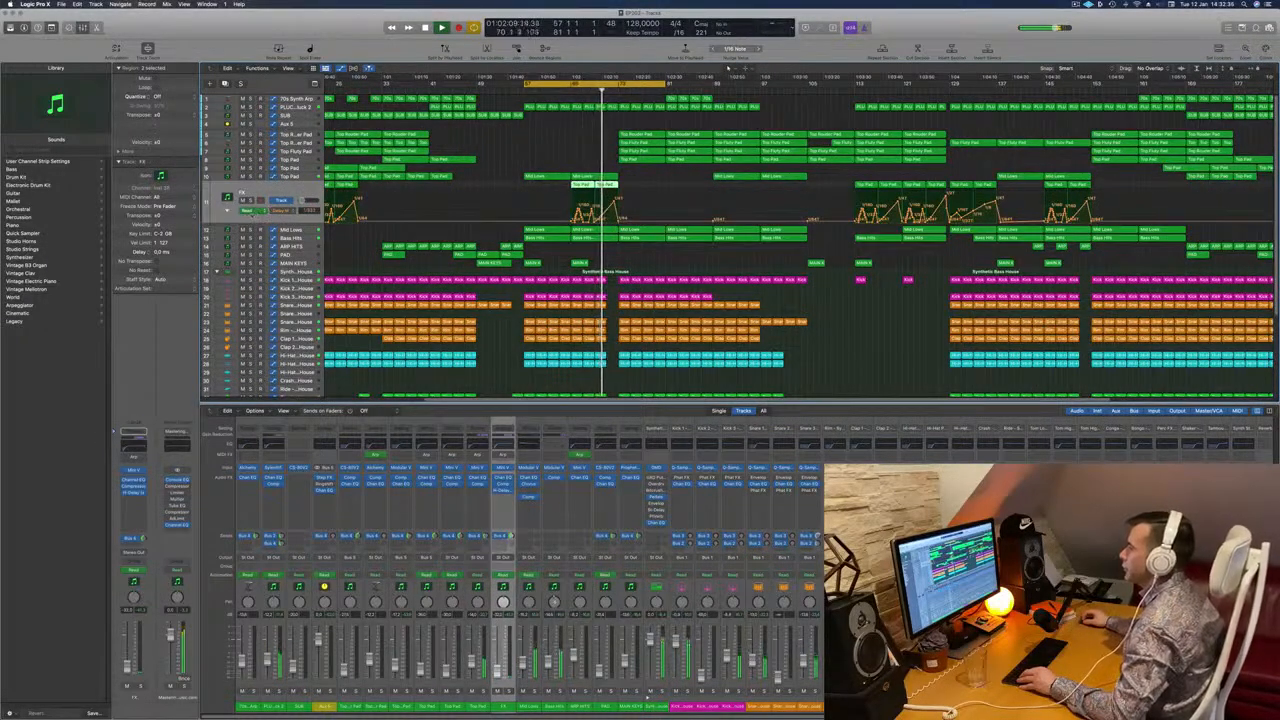
pyautogui.click(227, 211)
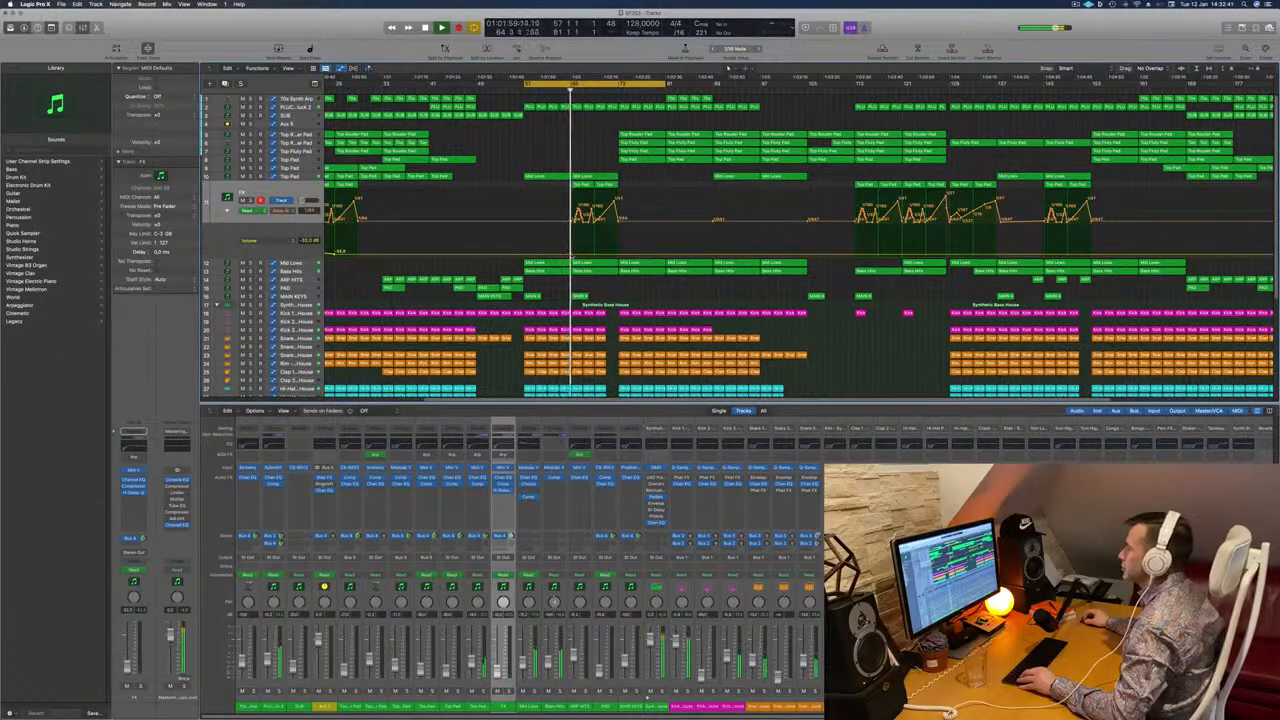
pyautogui.moveTo(573, 257); pyautogui.dragTo(599, 247)
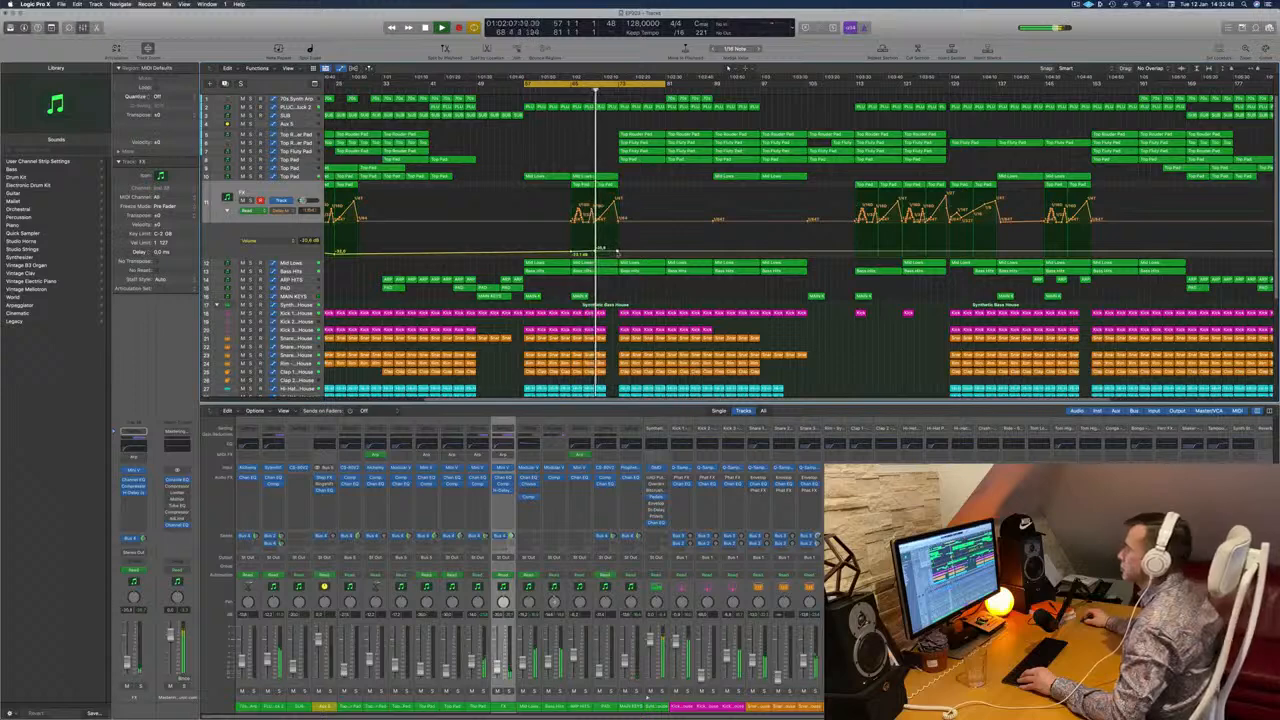
pyautogui.moveTo(617, 252); pyautogui.dragTo(622, 247)
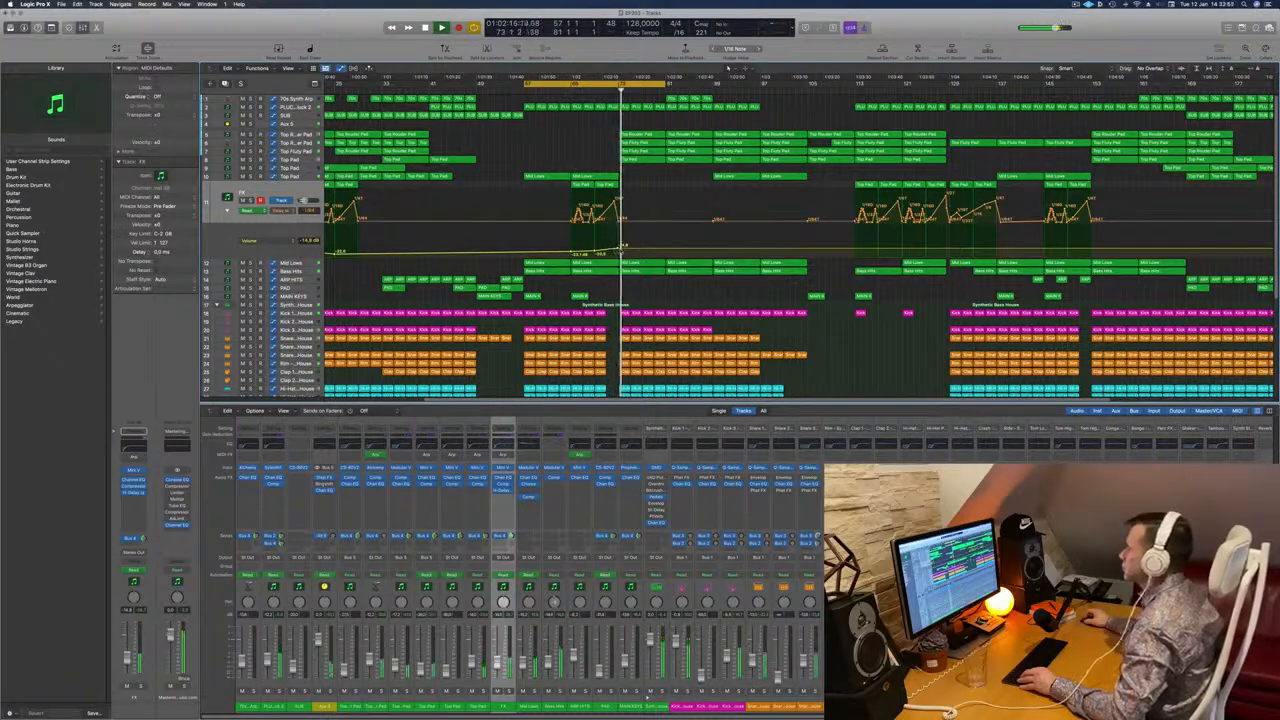
pyautogui.moveTo(622, 246); pyautogui.dragTo(626, 256)
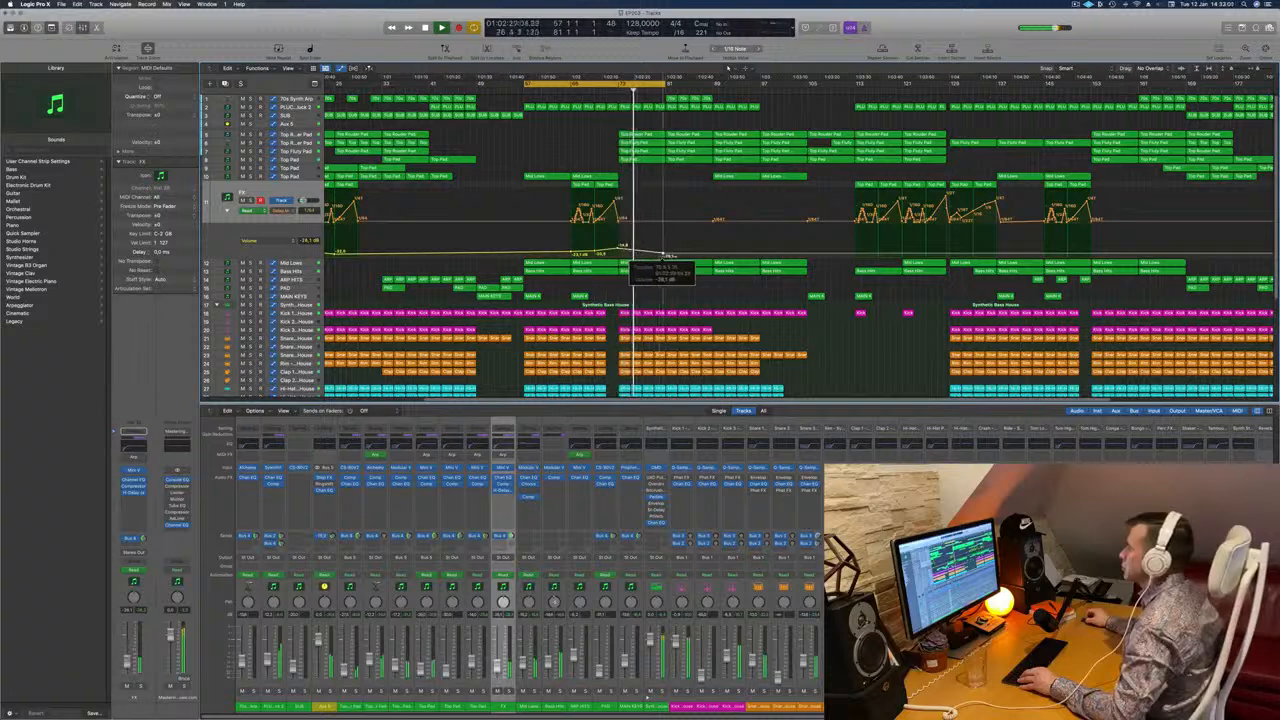
pyautogui.moveTo(663, 254); pyautogui.dragTo(663, 257)
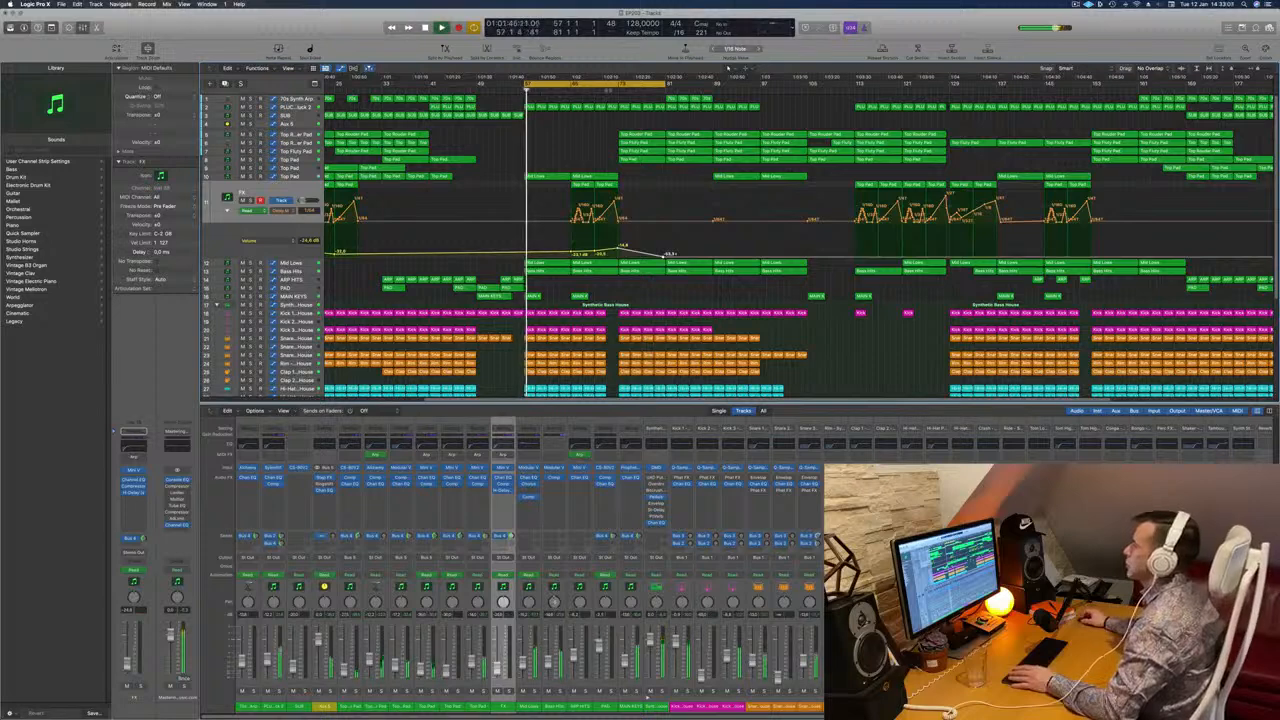
# Step: Raise the Mid Lows automation point at bar 73 and add a slightly higher point at about bar 81
pyautogui.press('super+Left')
pyautogui.press('super+Left')
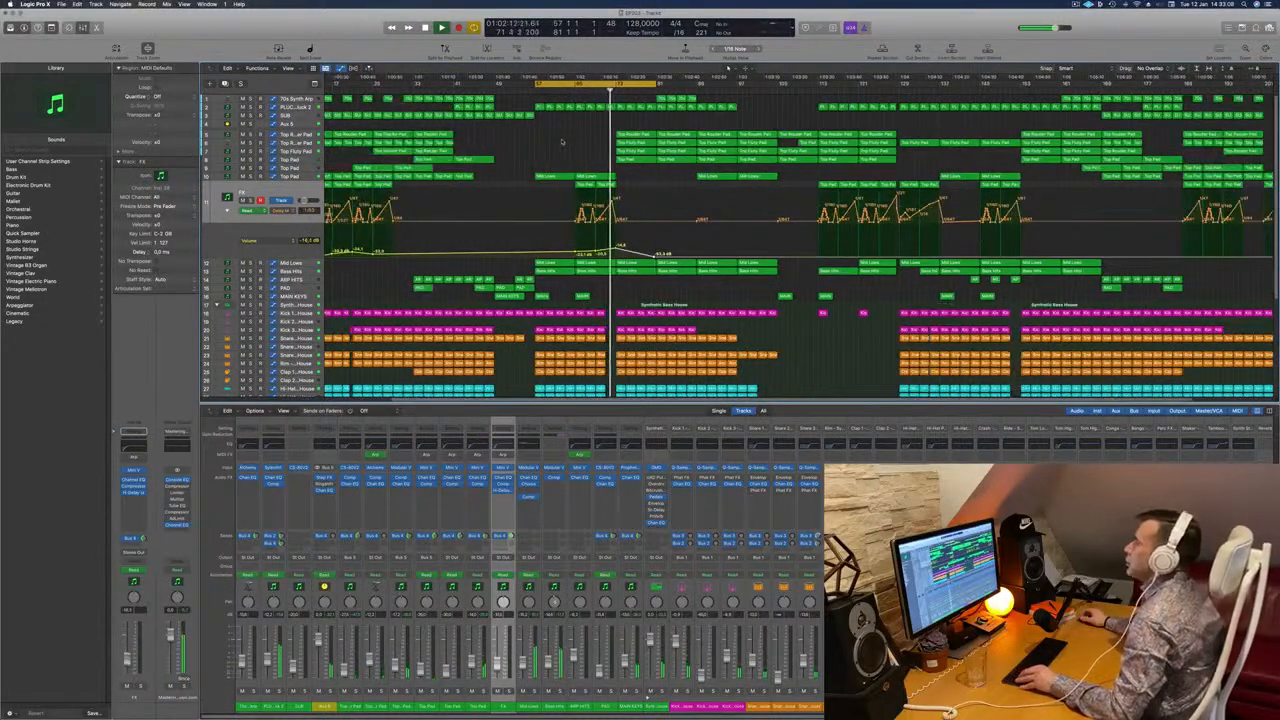
pyautogui.press('super+Left')
pyautogui.press('Down')
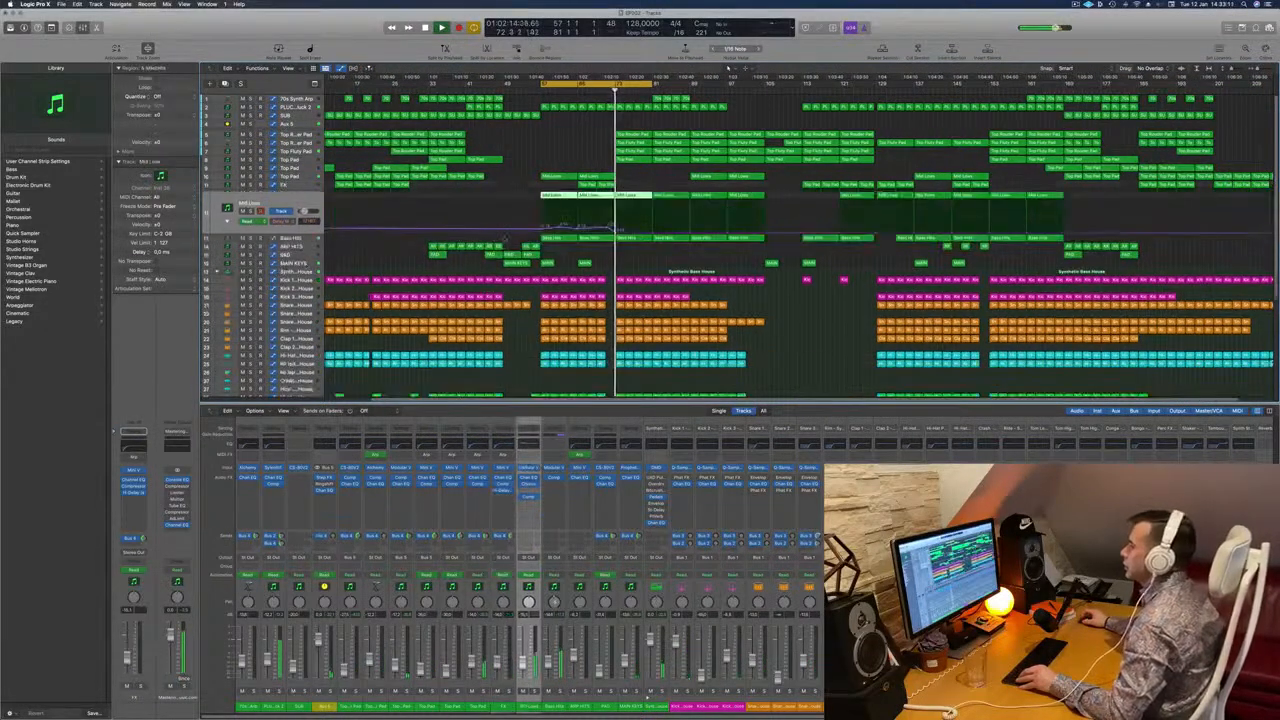
pyautogui.moveTo(617, 233); pyautogui.dragTo(617, 227)
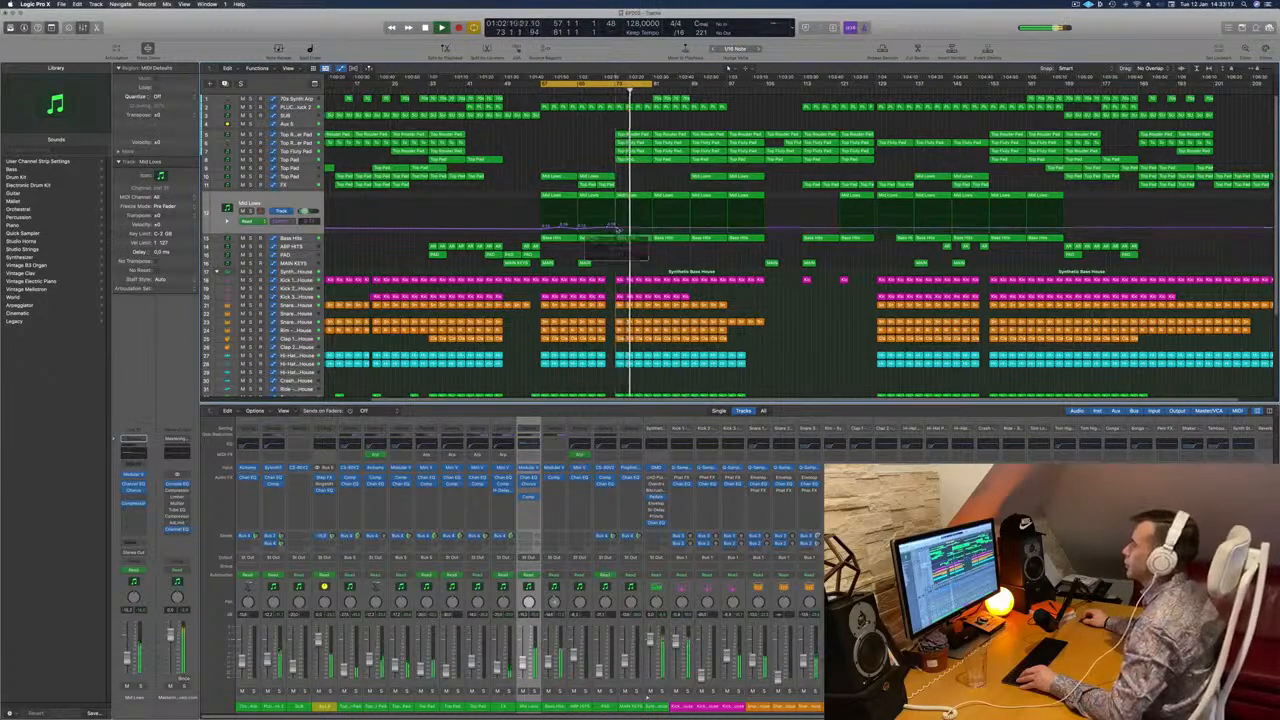
pyautogui.moveTo(652, 230); pyautogui.dragTo(652, 226)
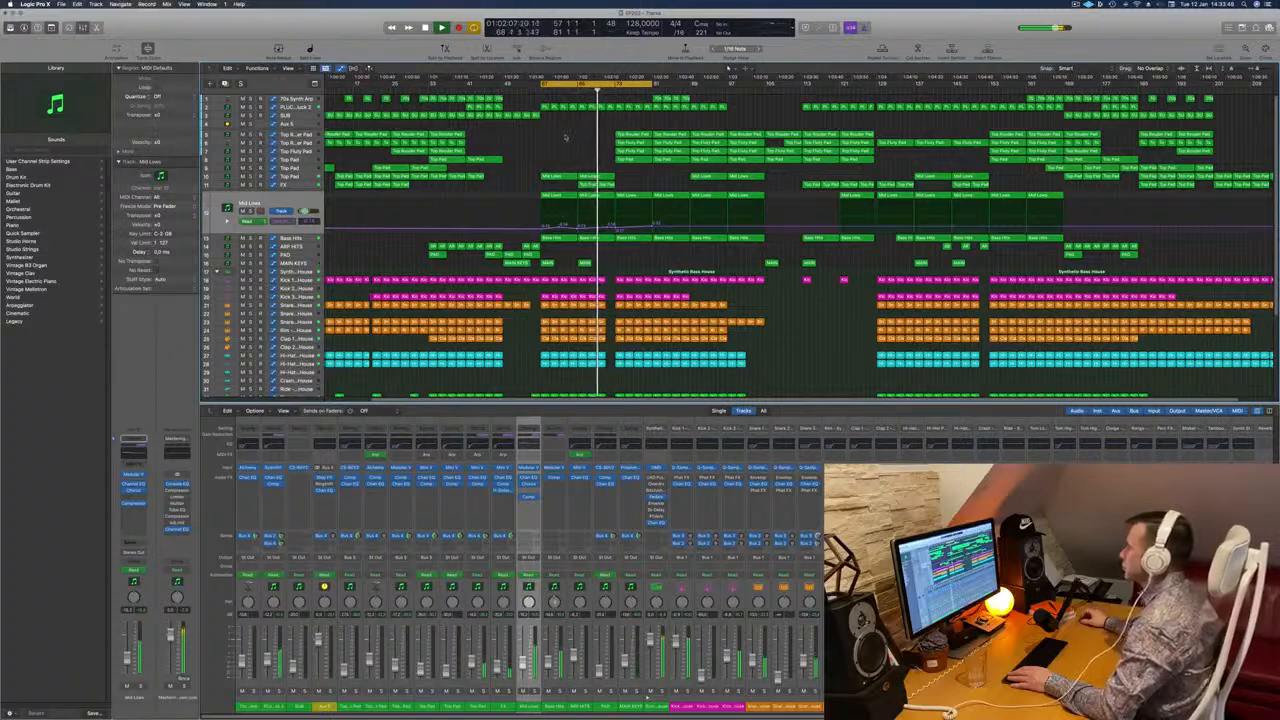
# Step: Move the cycle range to bars 73–97 and check the automation on the FX, Aux 5 and ARP HITS tracks
pyautogui.moveTo(608, 84); pyautogui.dragTo(727, 90)
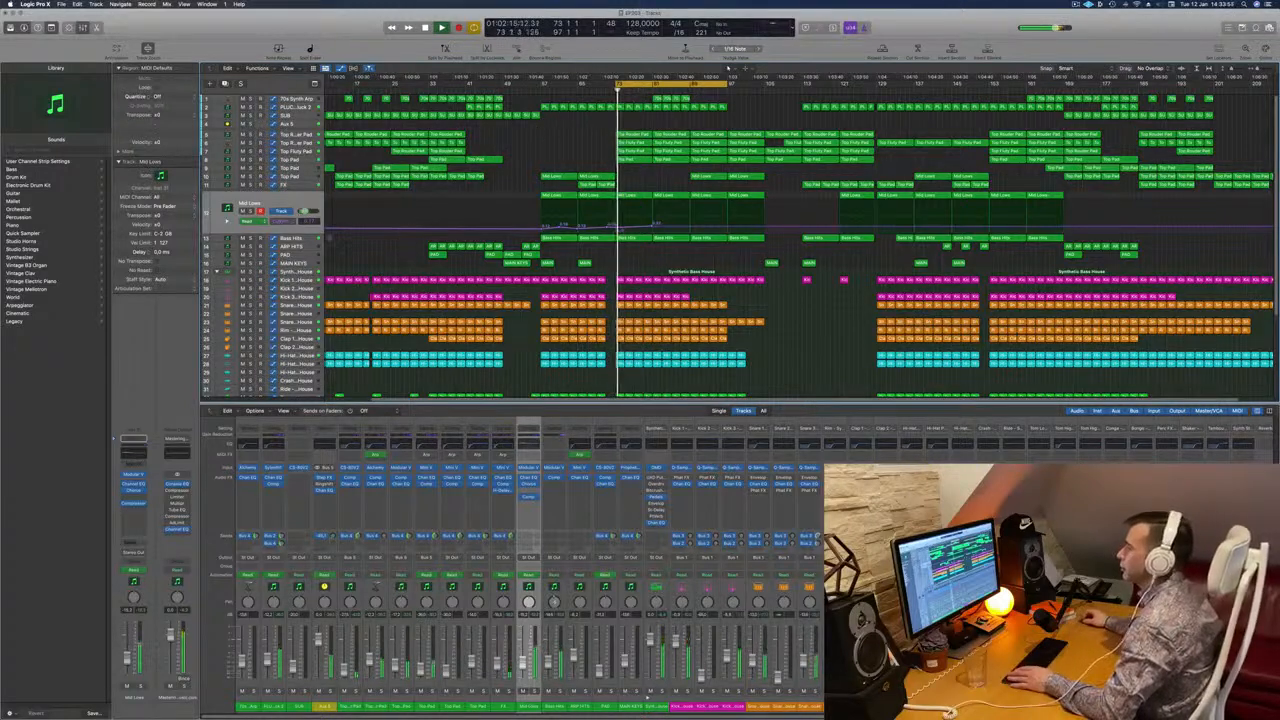
pyautogui.press('Up')
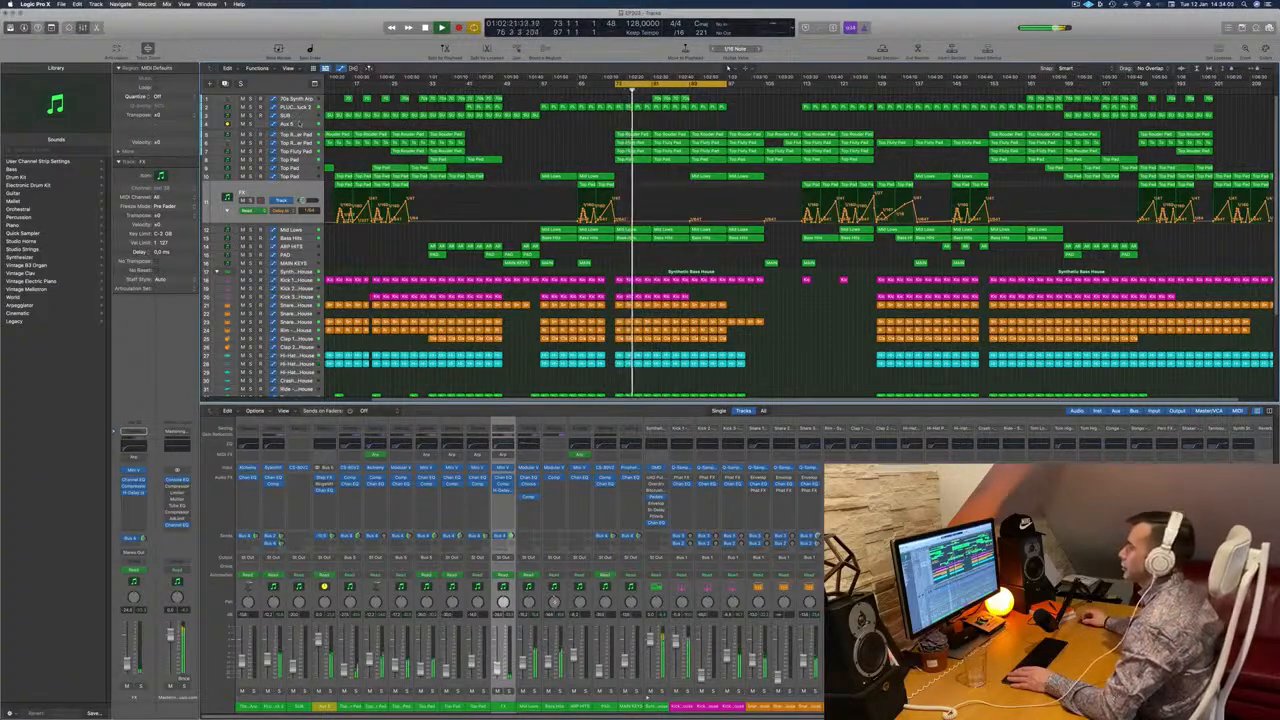
pyautogui.click(627, 124)
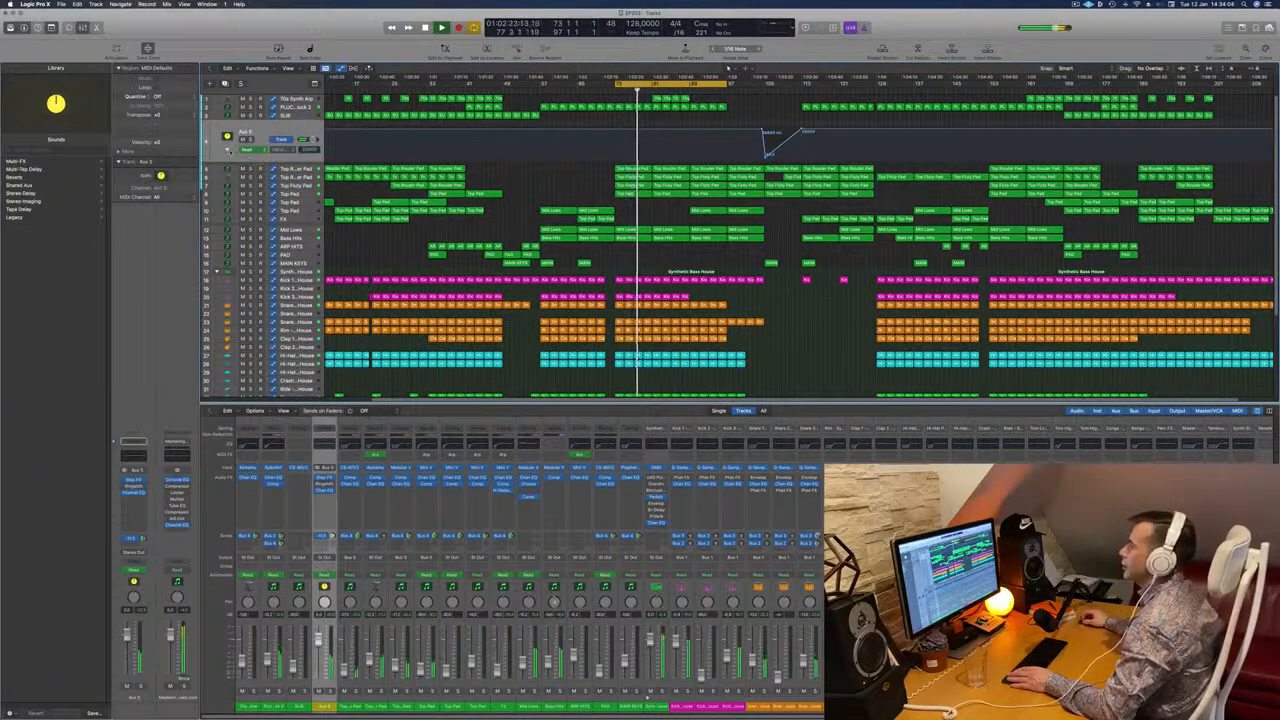
pyautogui.click(228, 150)
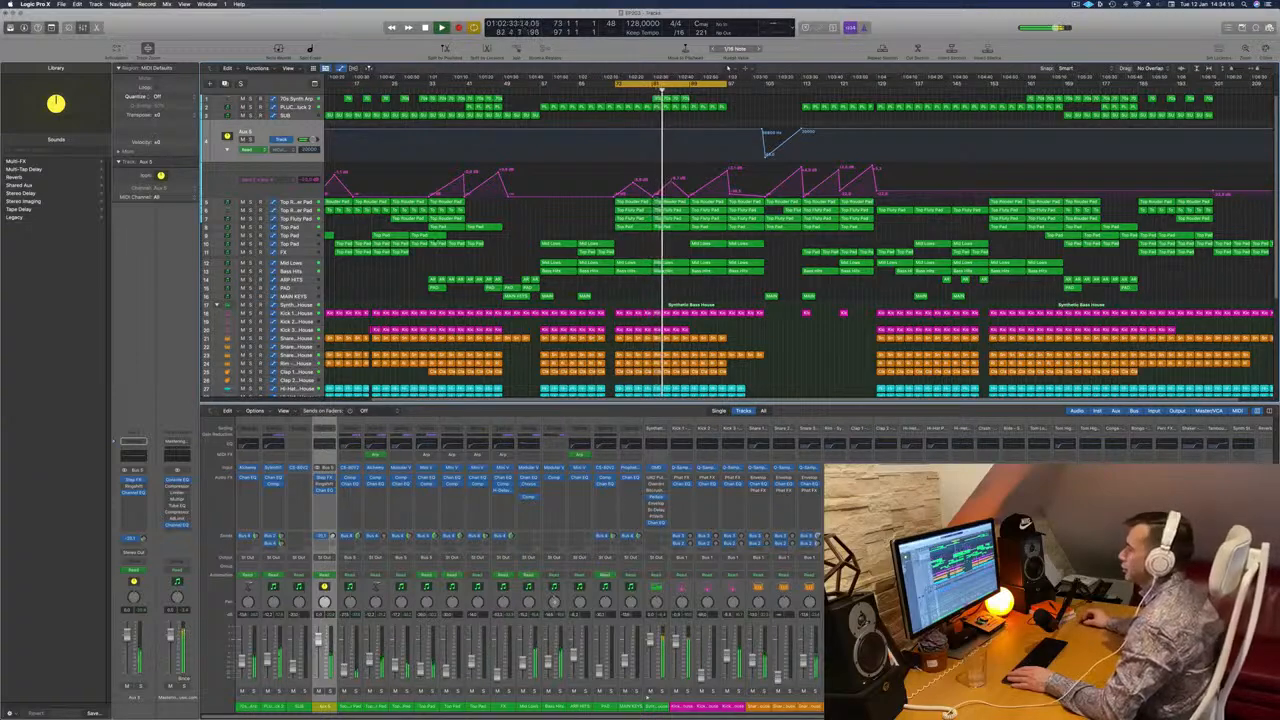
pyautogui.click(302, 279)
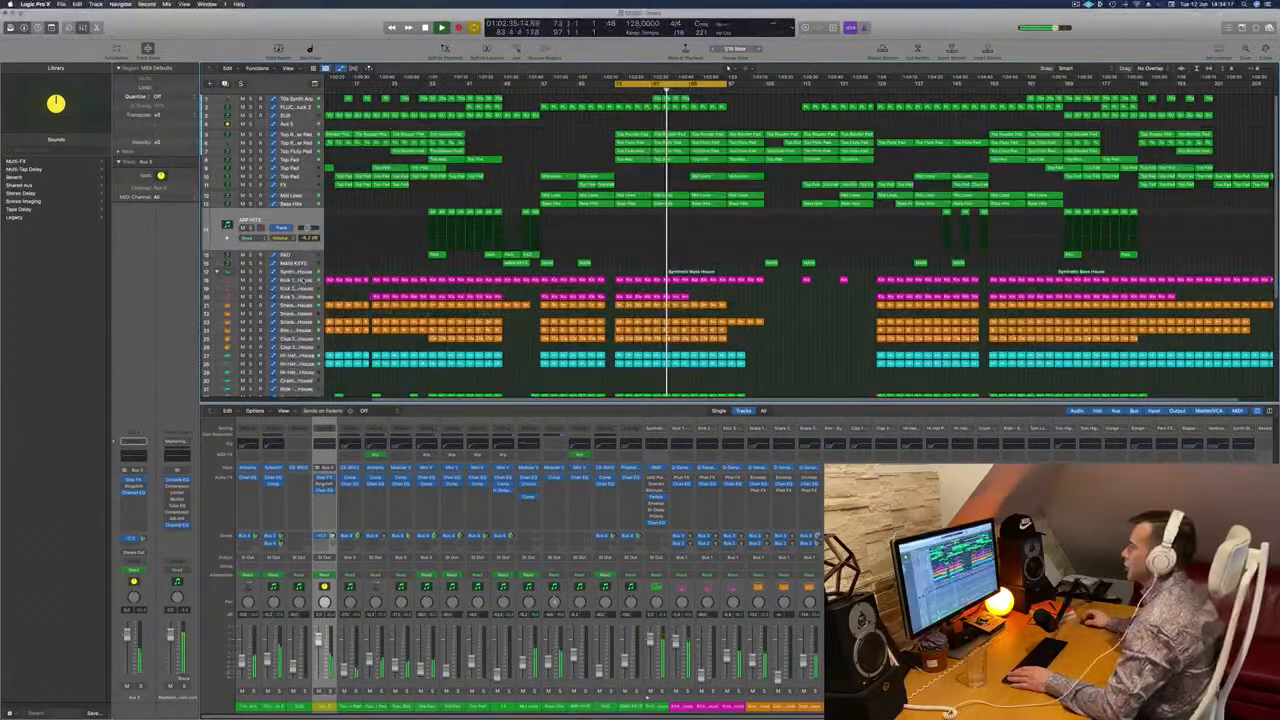
# Step: Add a lower Mid Lows automation point at about bar 89 and replay the section from bar 73
pyautogui.click(310, 197)
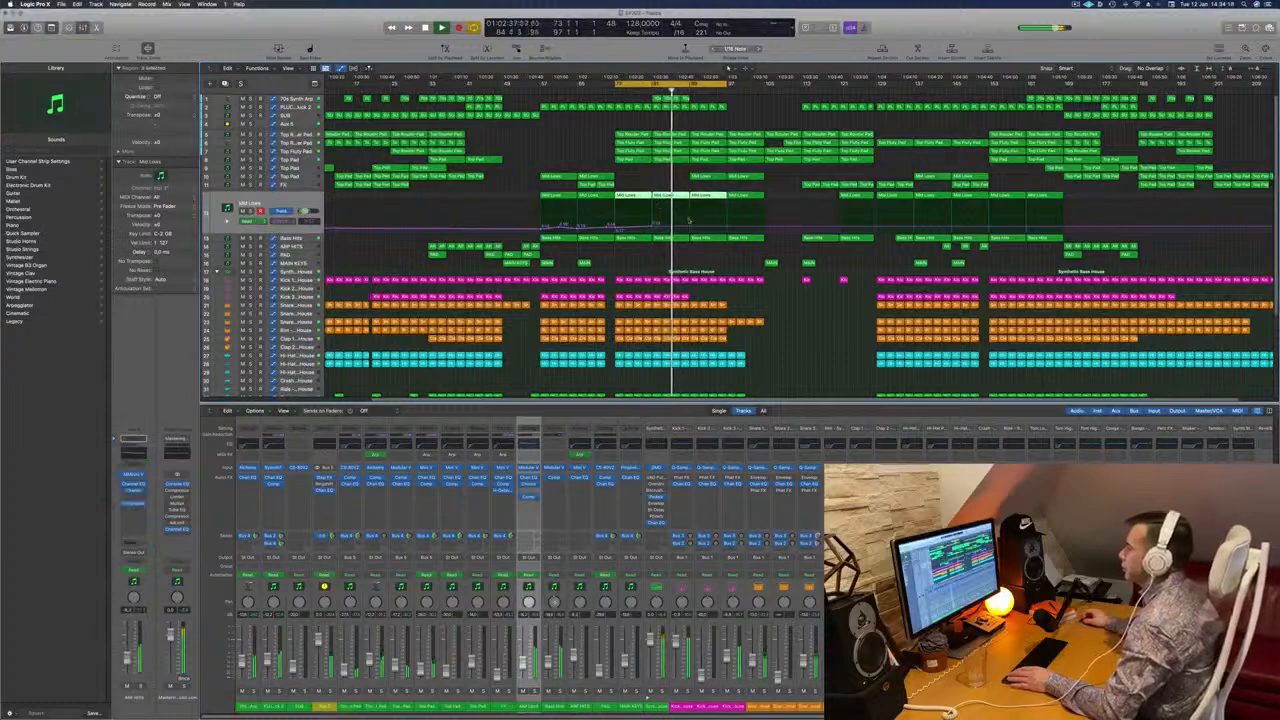
pyautogui.click(689, 228)
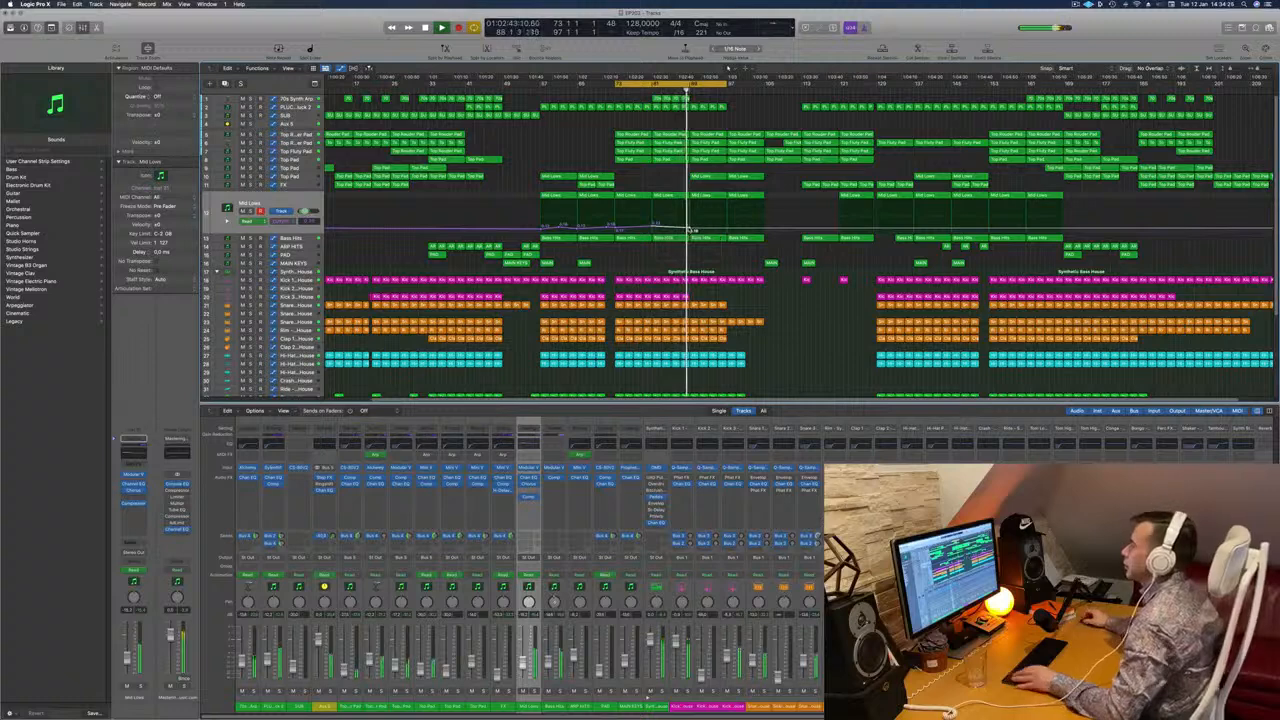
pyautogui.scroll(-3, 689, 230)
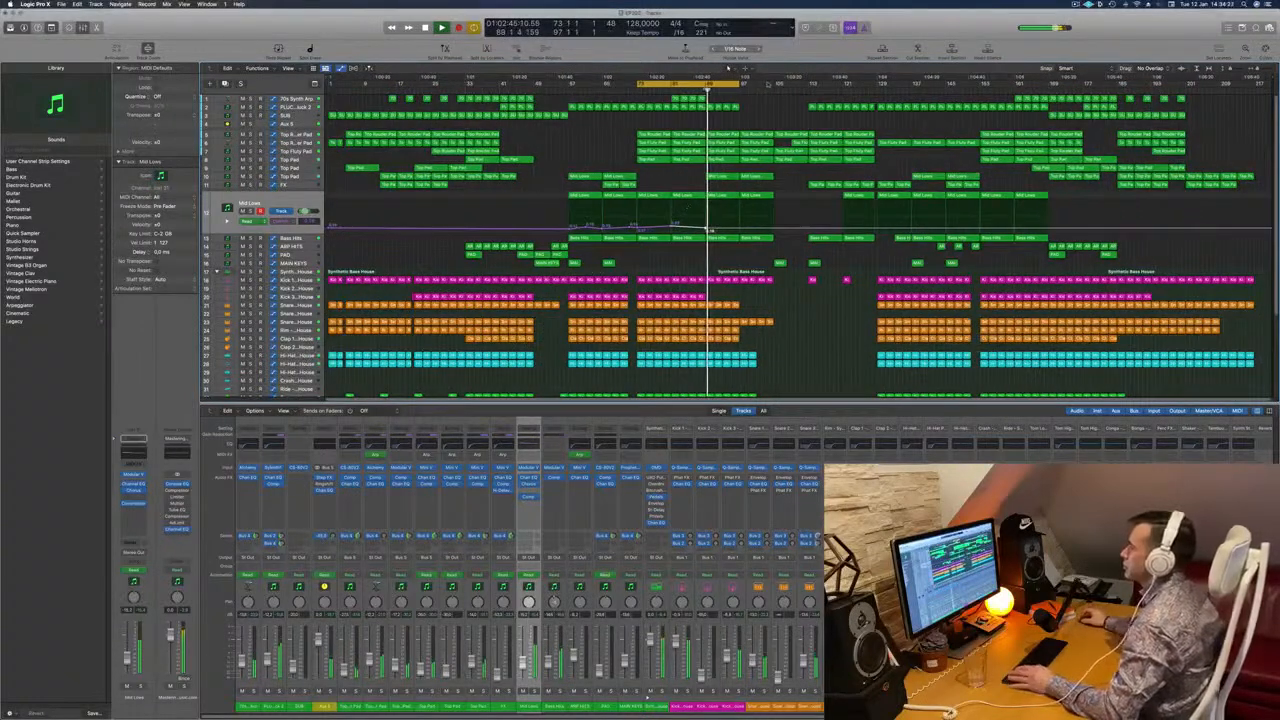
pyautogui.moveTo(716, 84)
pyautogui.mouseDown()
pyautogui.moveTo(780, 85)
pyautogui.moveTo(713, 88)
pyautogui.mouseUp()
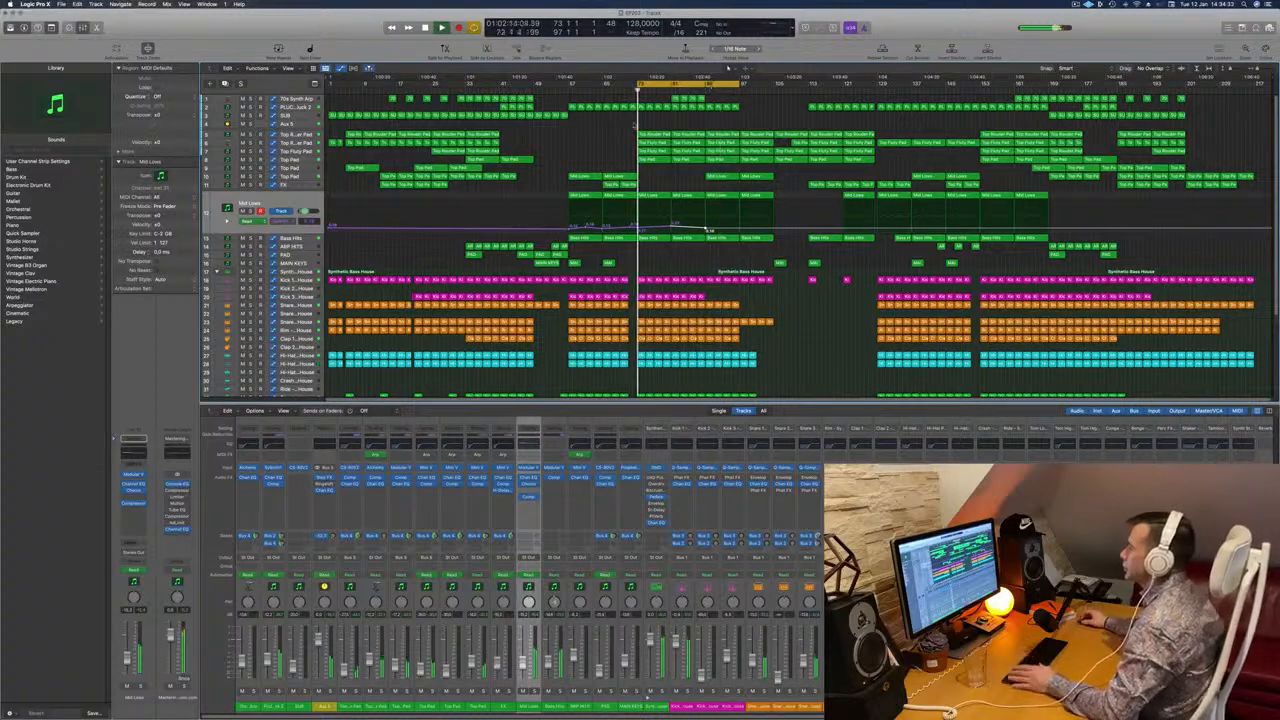
# Step: Audition the PLUCK - Progressive Pluck 2 track in solo, then return to the full mix
pyautogui.click(303, 107)
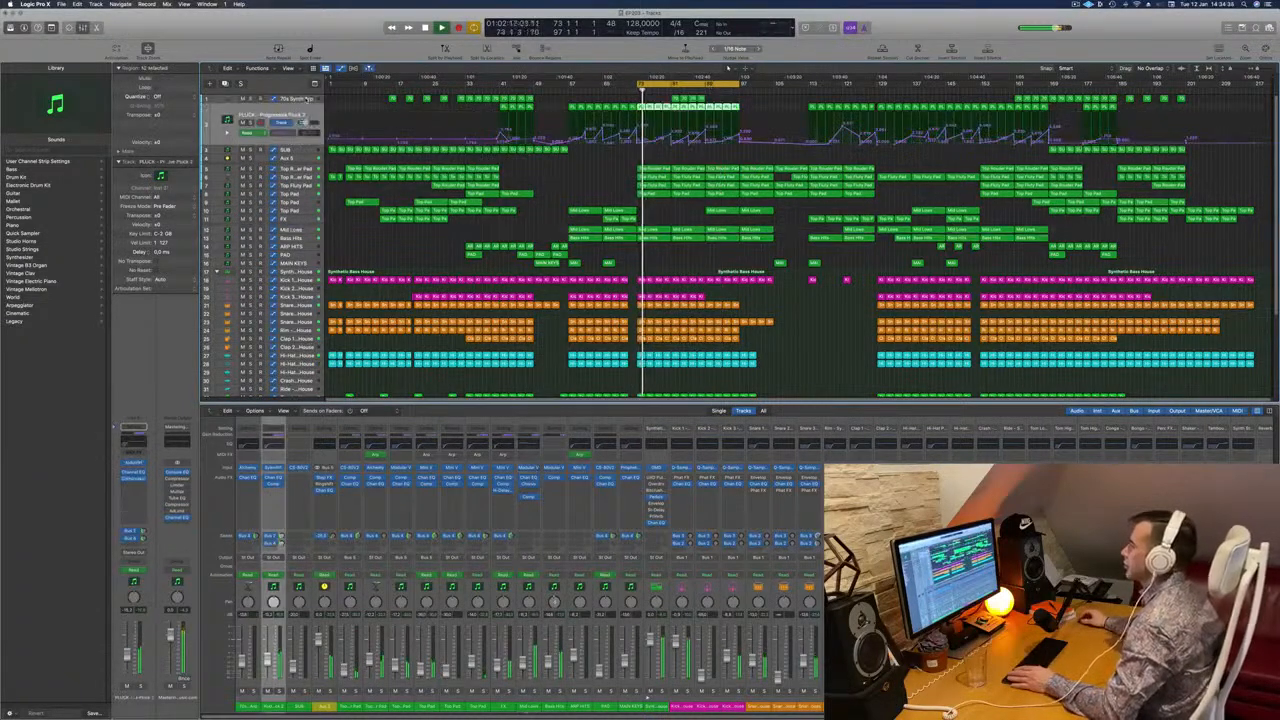
pyautogui.press('s')
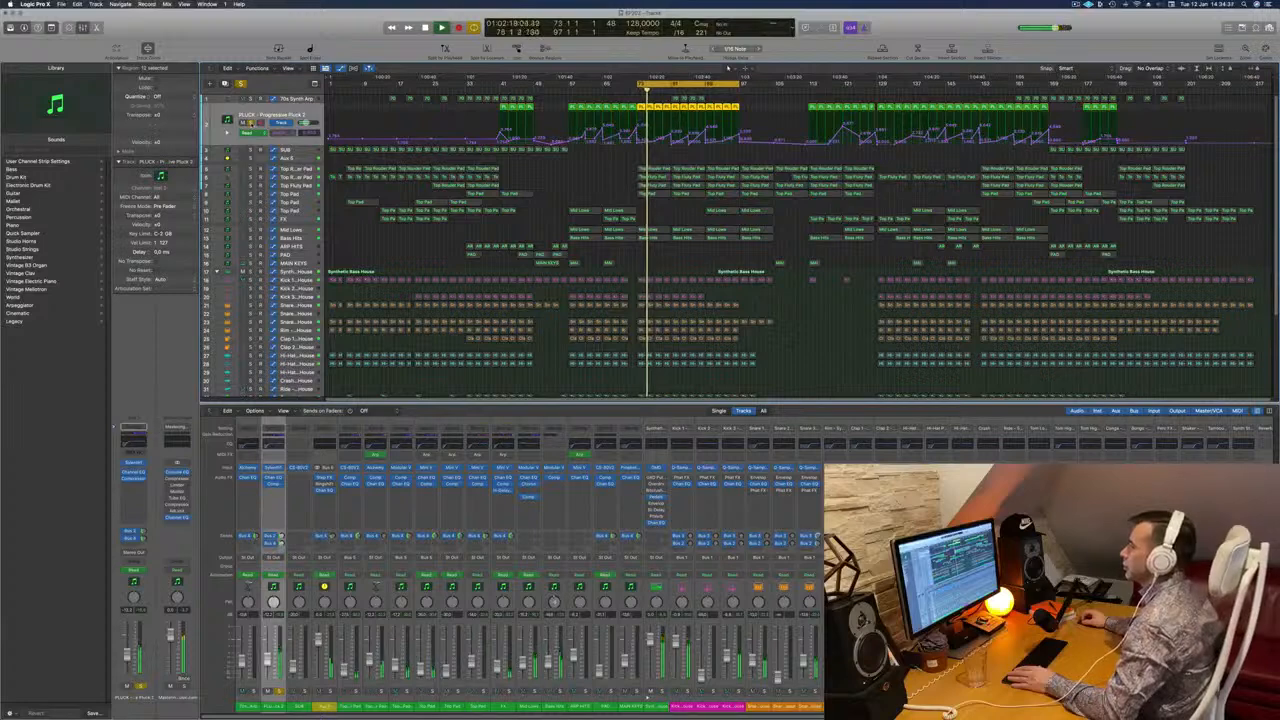
pyautogui.press('s')
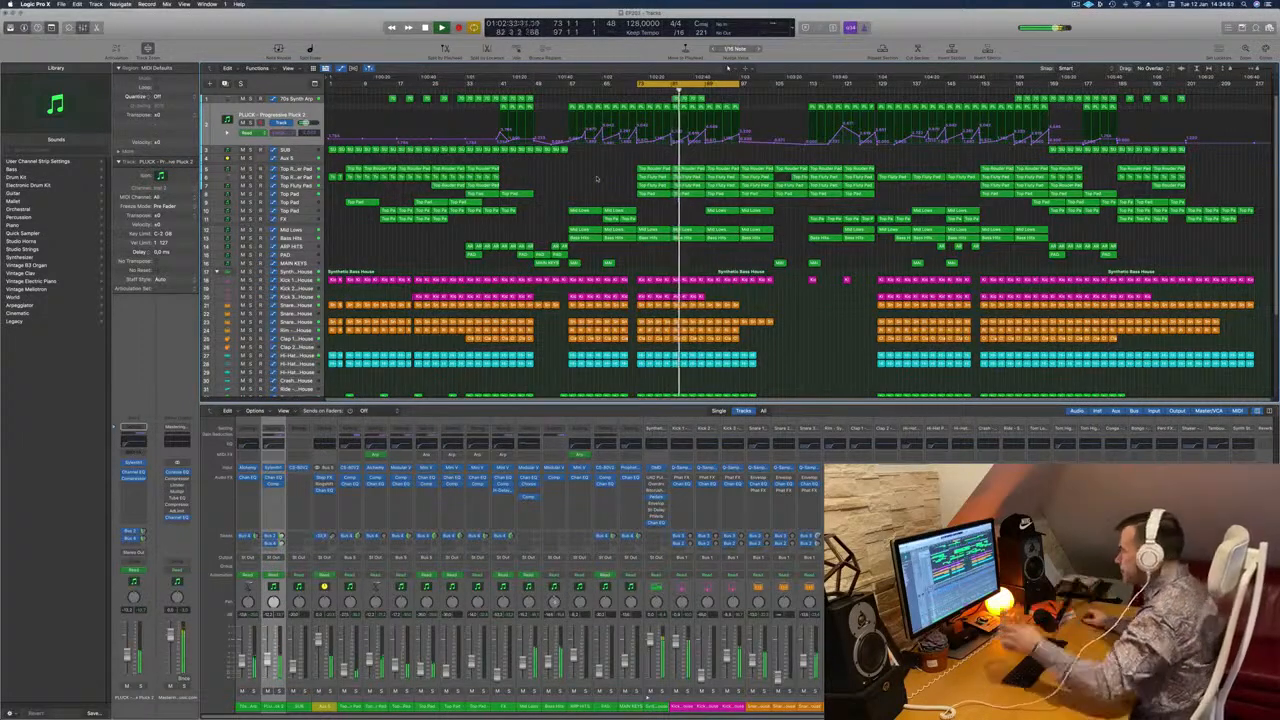
# Step: Audition the Bass Hits track in solo, then return to the full mix
pyautogui.click(251, 238)
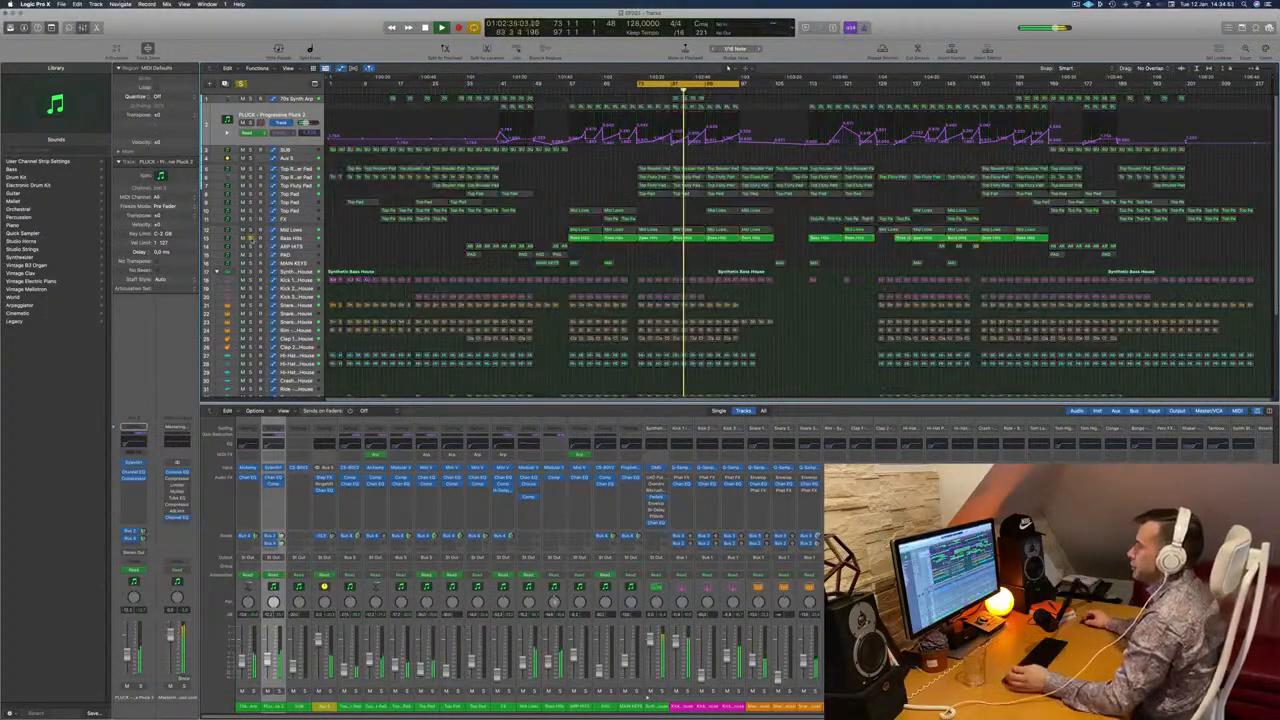
pyautogui.click(251, 238)
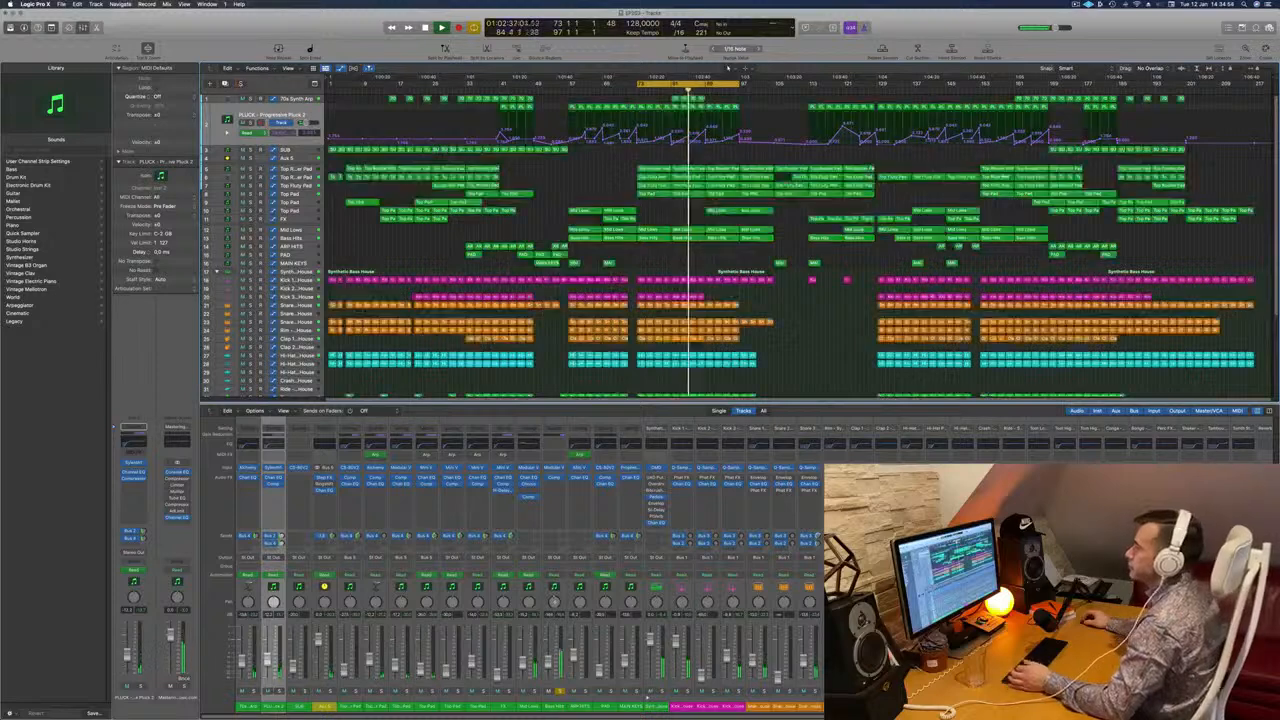
pyautogui.click(290, 238)
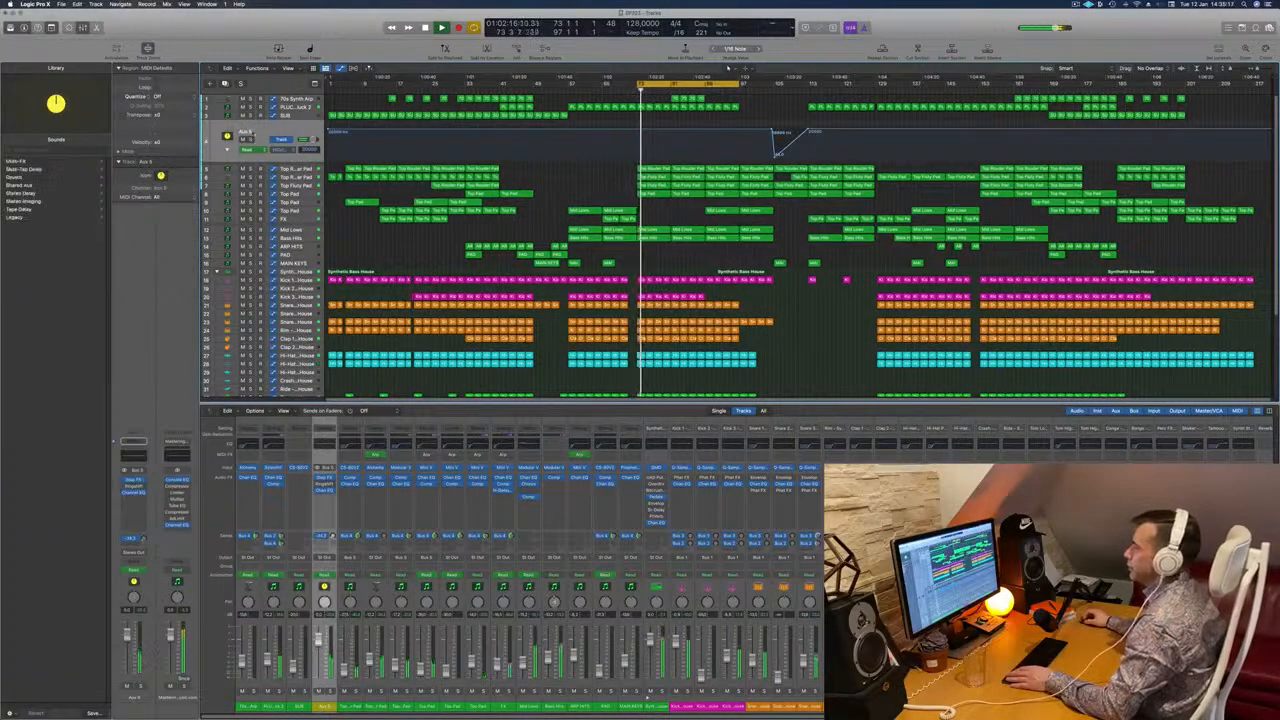
# Step: Solo the Aux 5 track and expand its additional automation lane
pyautogui.click(250, 140)
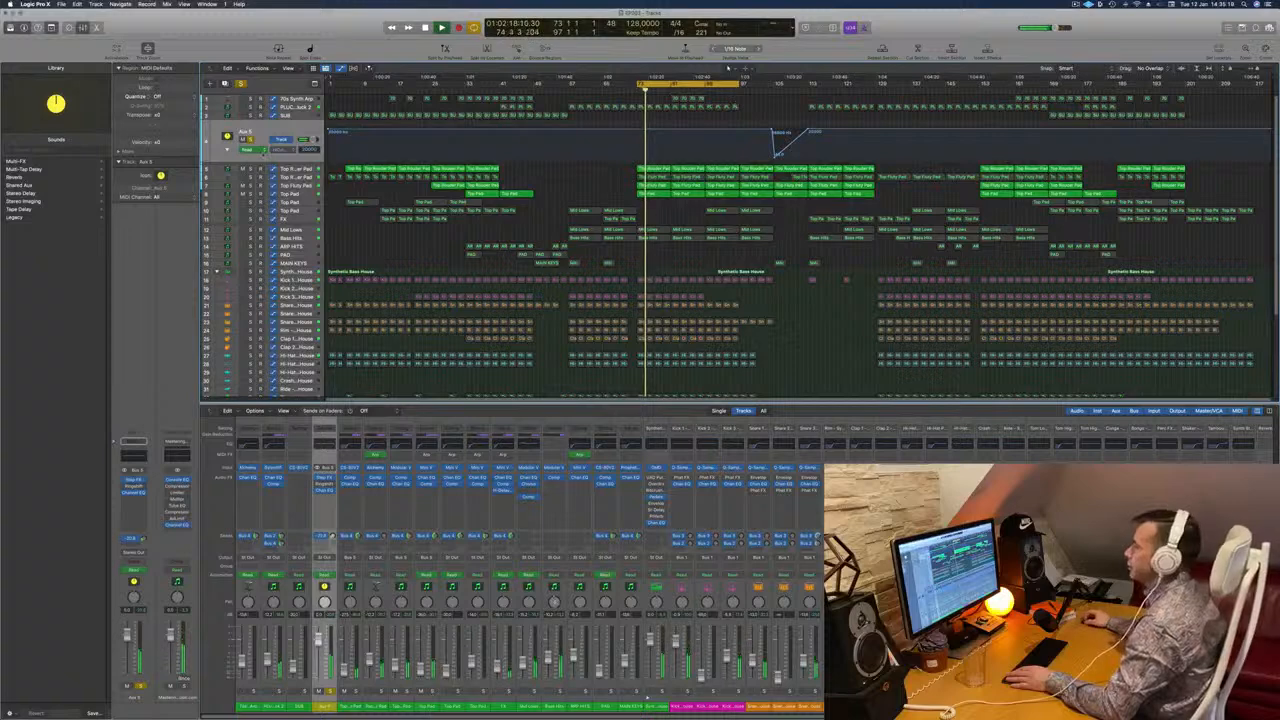
pyautogui.click(246, 149)
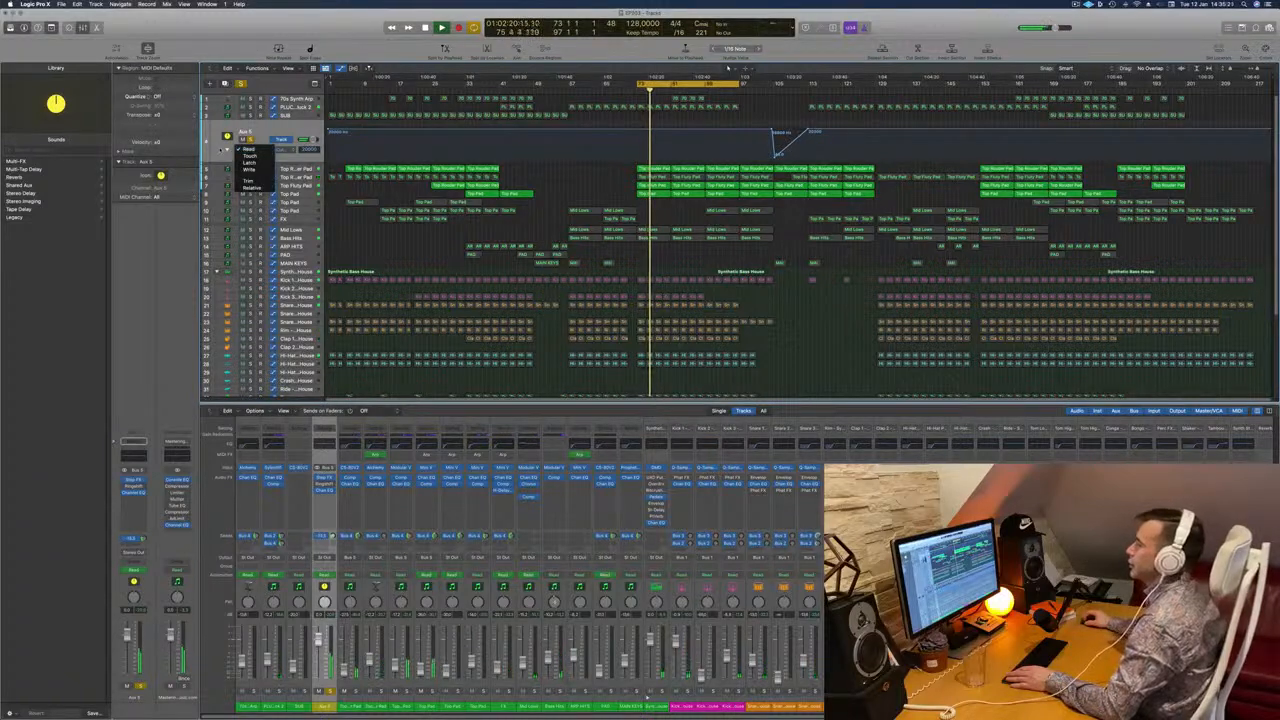
pyautogui.click(220, 150)
pyautogui.click(227, 150)
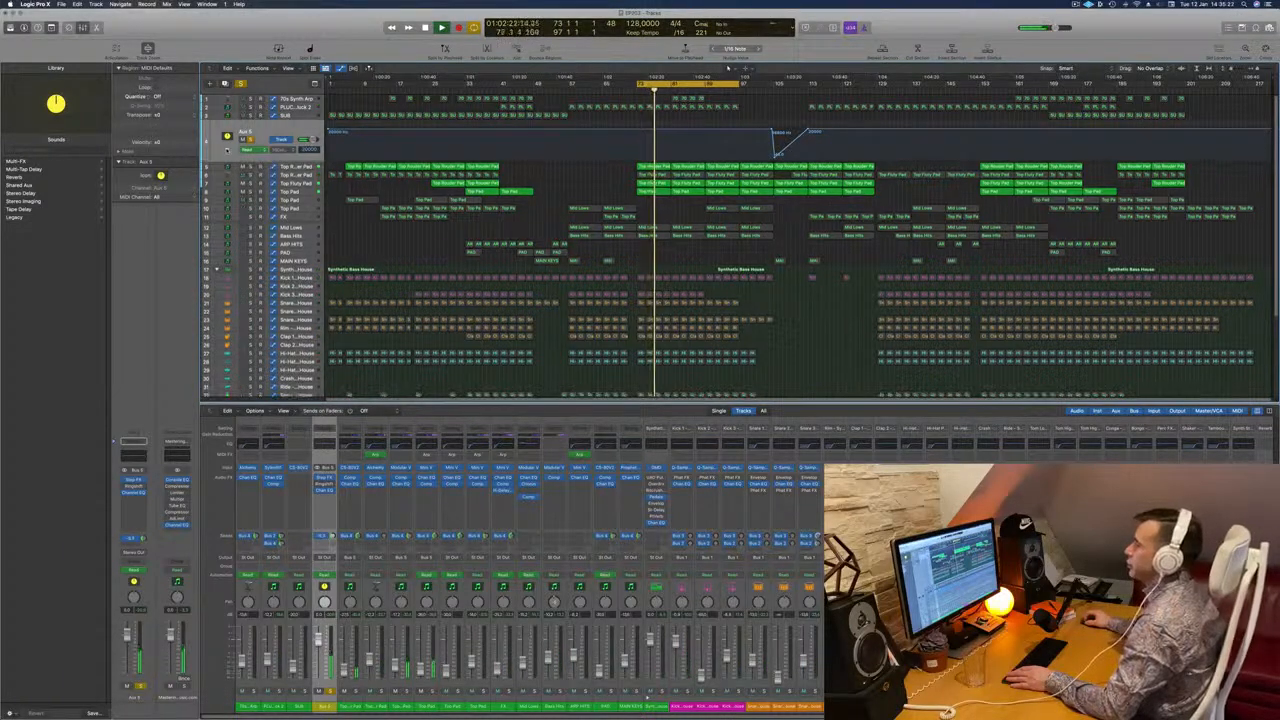
pyautogui.click(227, 150)
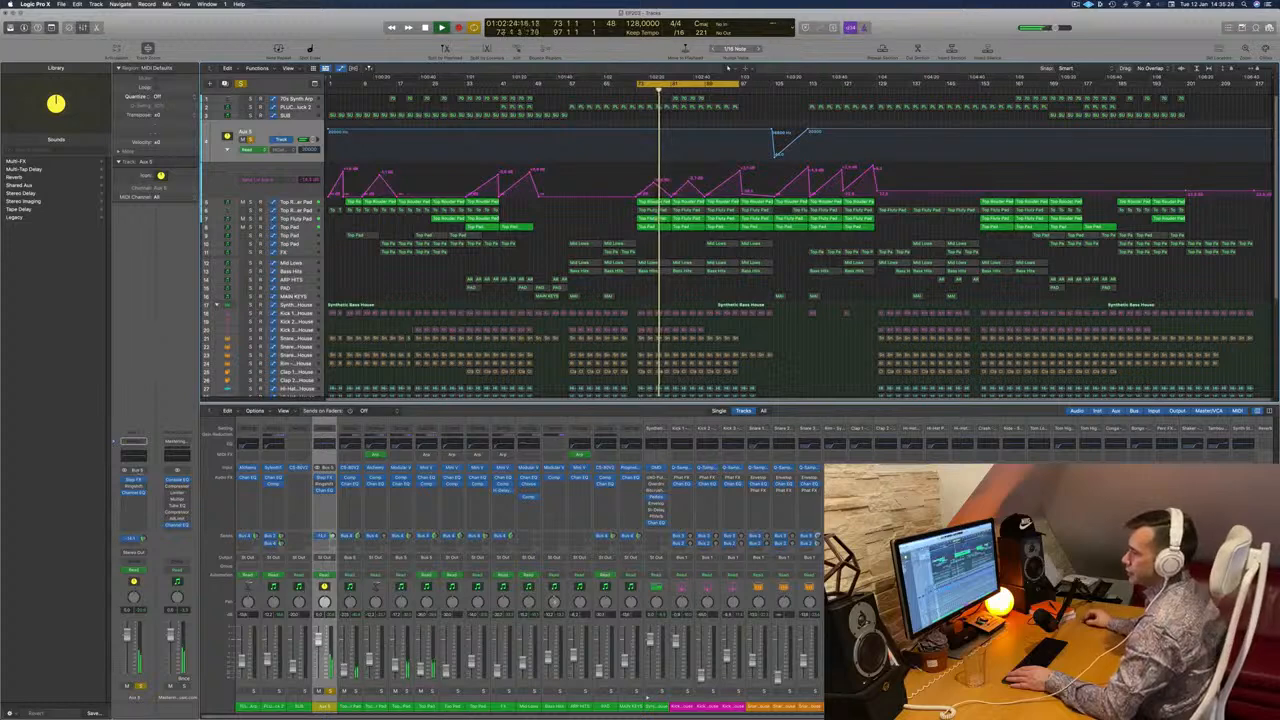
# Step: Adjust the master Mix of the Step FX effect on Aux 5, check it in the full mix and close the effect window
pyautogui.click(134, 483)
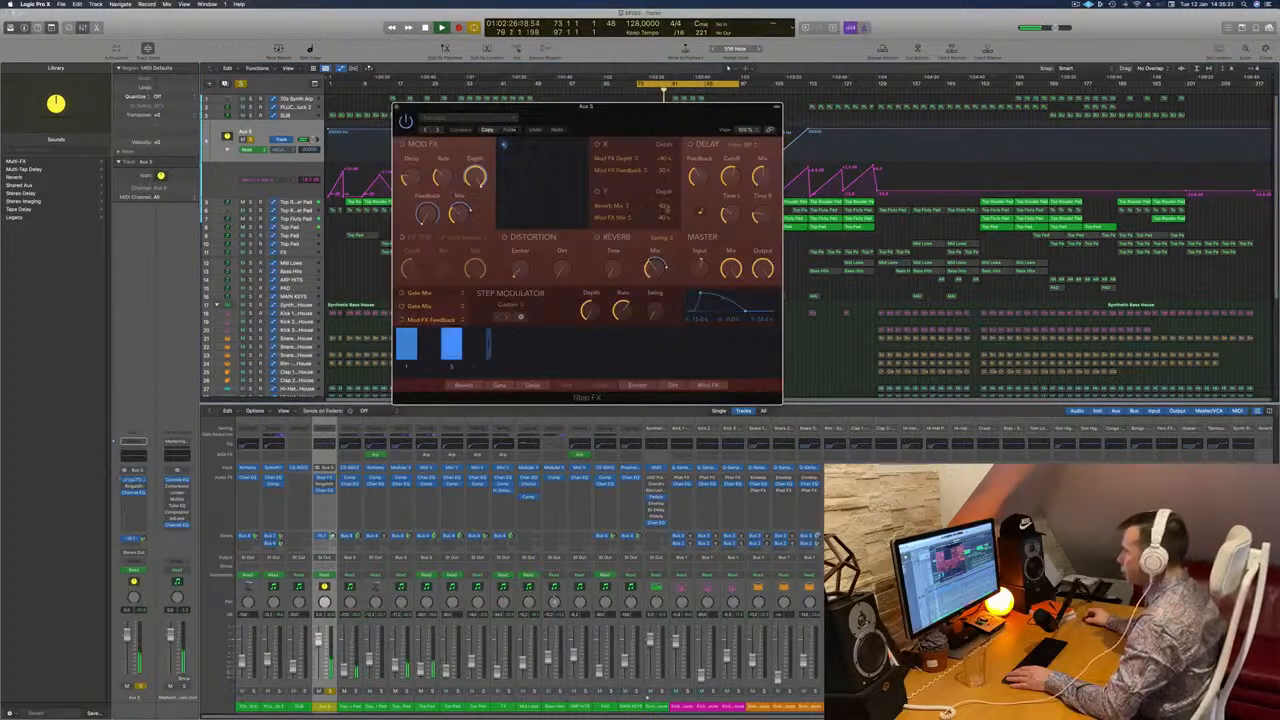
pyautogui.moveTo(731, 268); pyautogui.dragTo(725, 315)
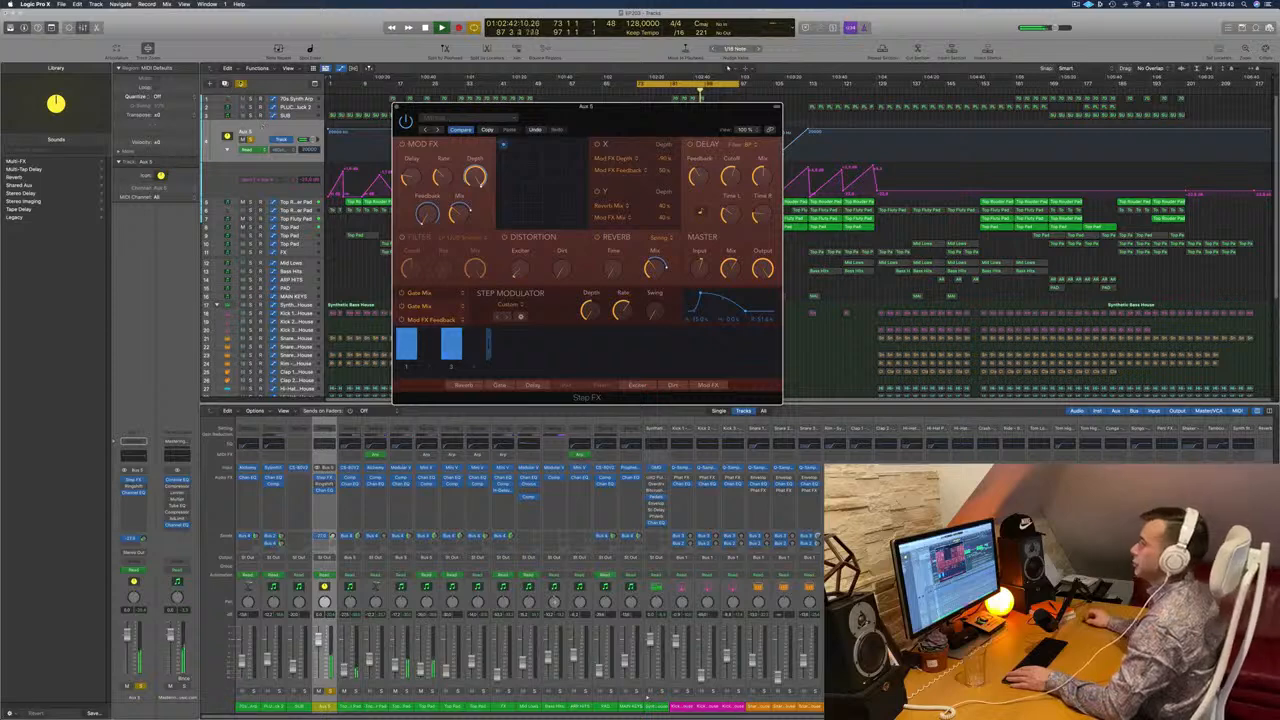
pyautogui.moveTo(642, 108); pyautogui.dragTo(484, 118)
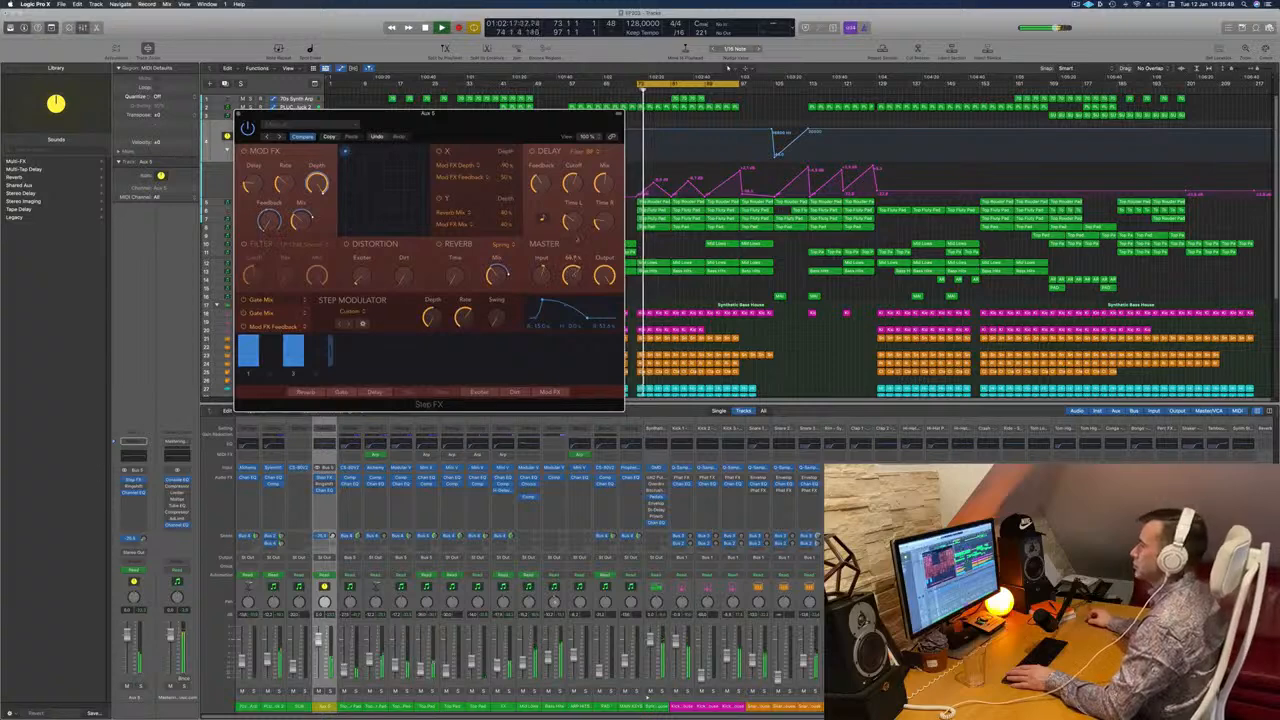
pyautogui.moveTo(500, 122); pyautogui.dragTo(915, 225)
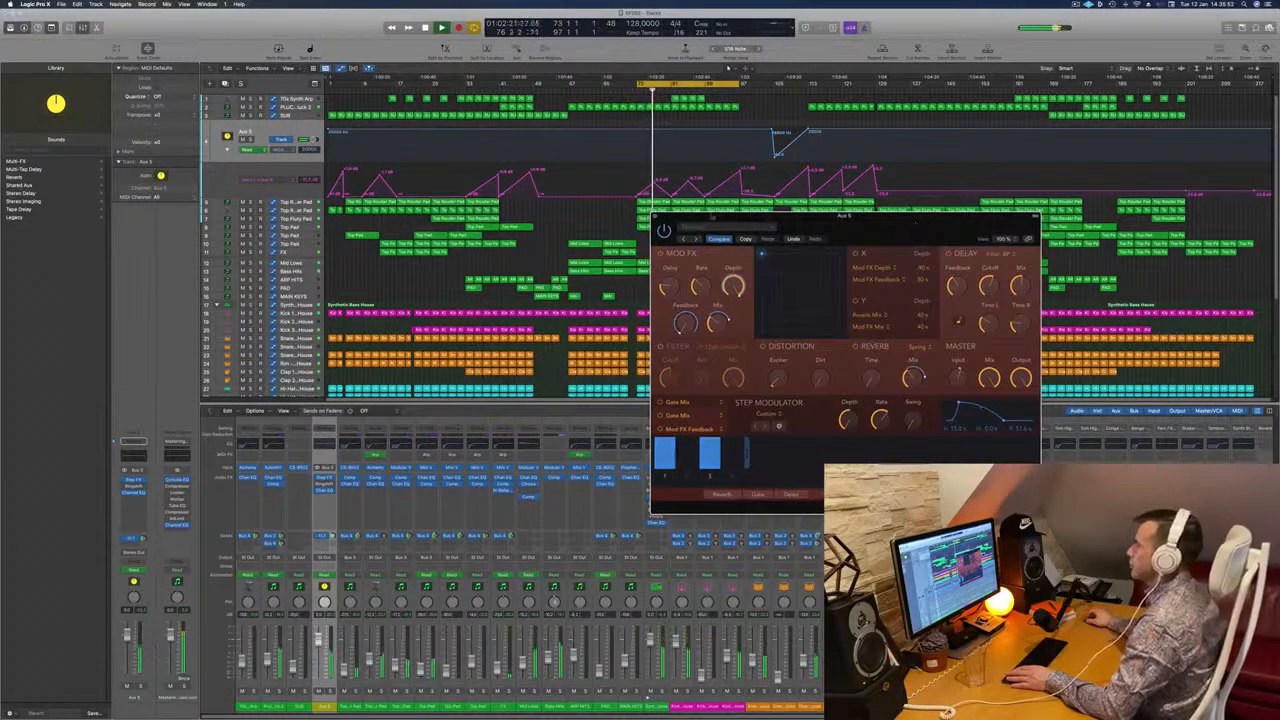
pyautogui.click(655, 217)
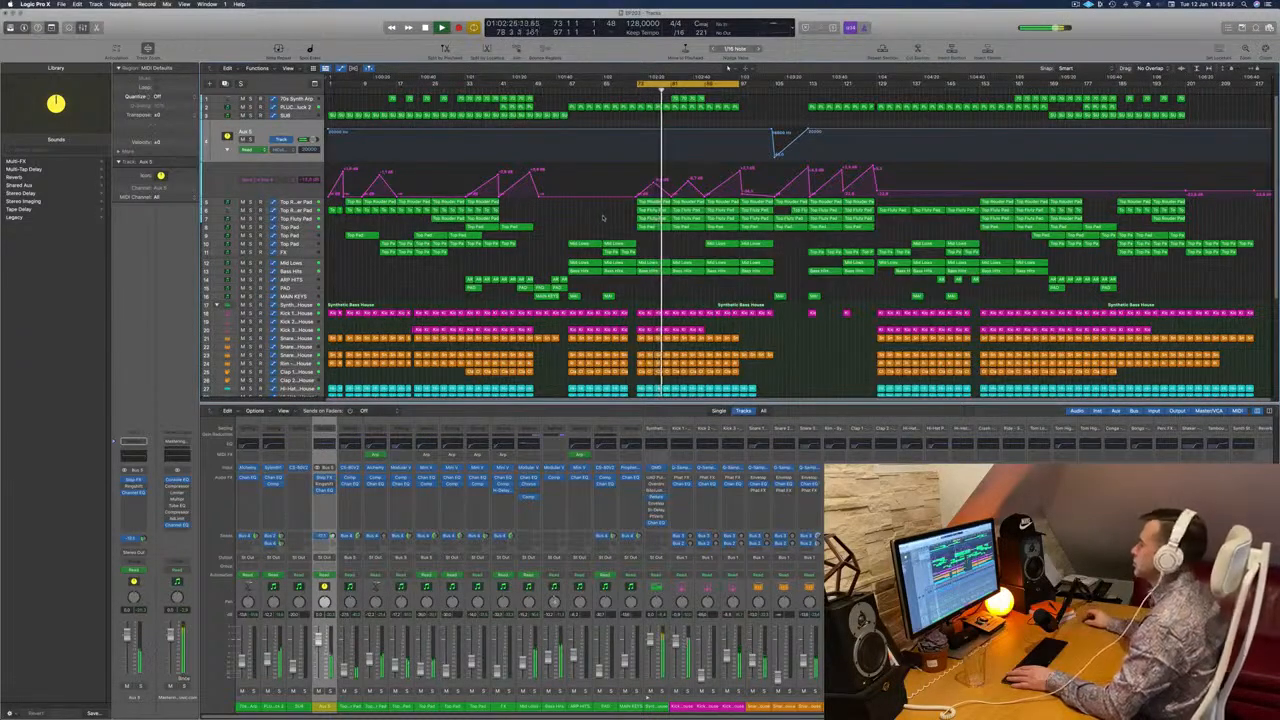
# Step: Hide the mixer to show all tracks and review the automation on the 70s Synth Arp track
pyautogui.scroll(-1, 597, 217)
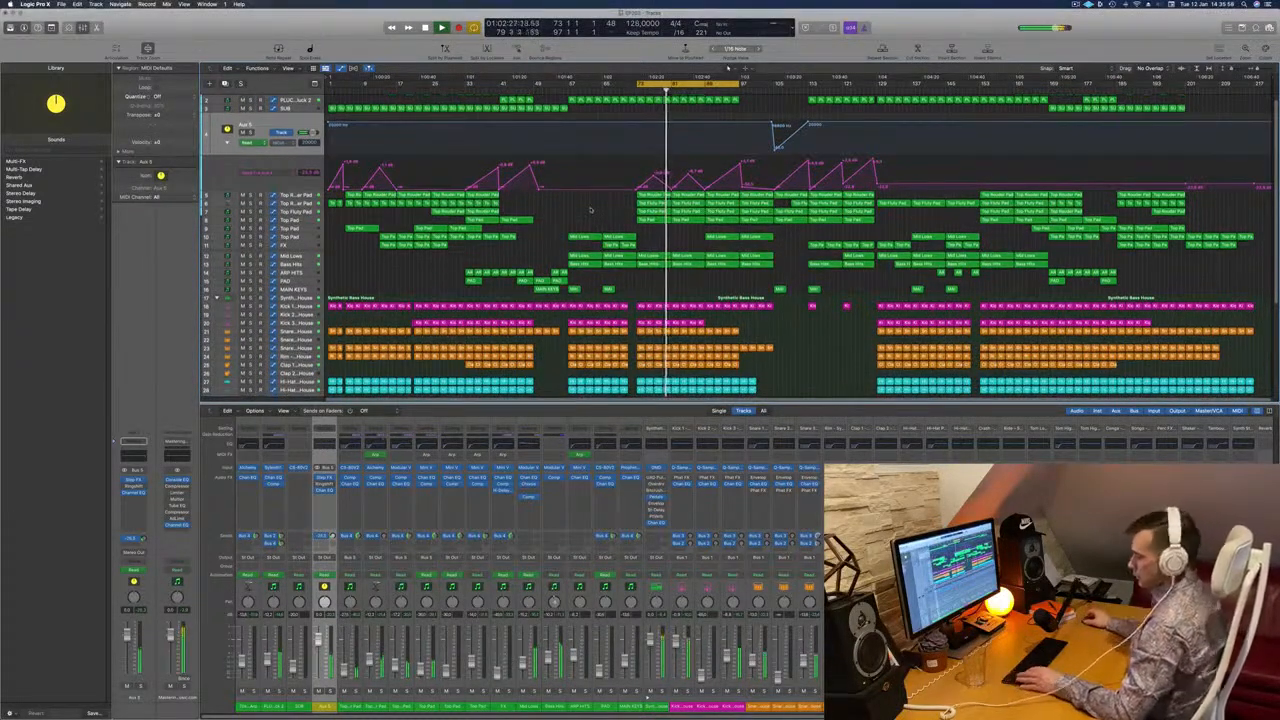
pyautogui.press('x')
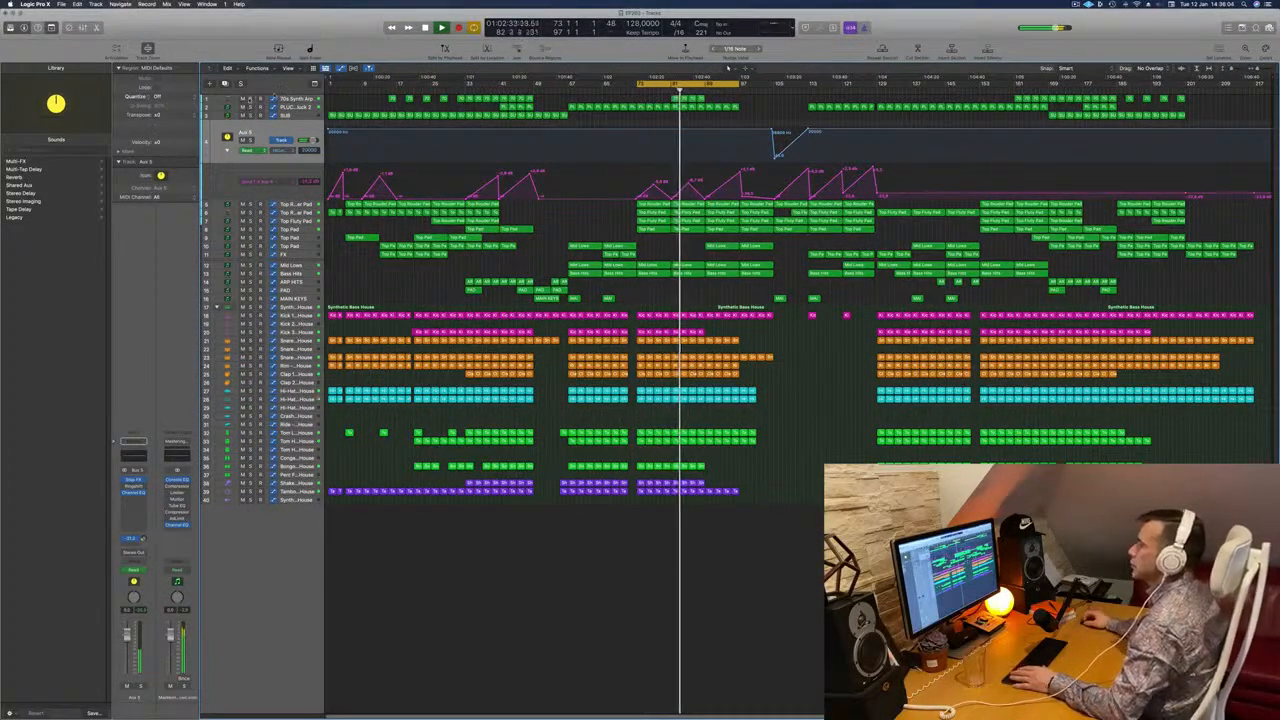
pyautogui.press('s')
pyautogui.press('s')
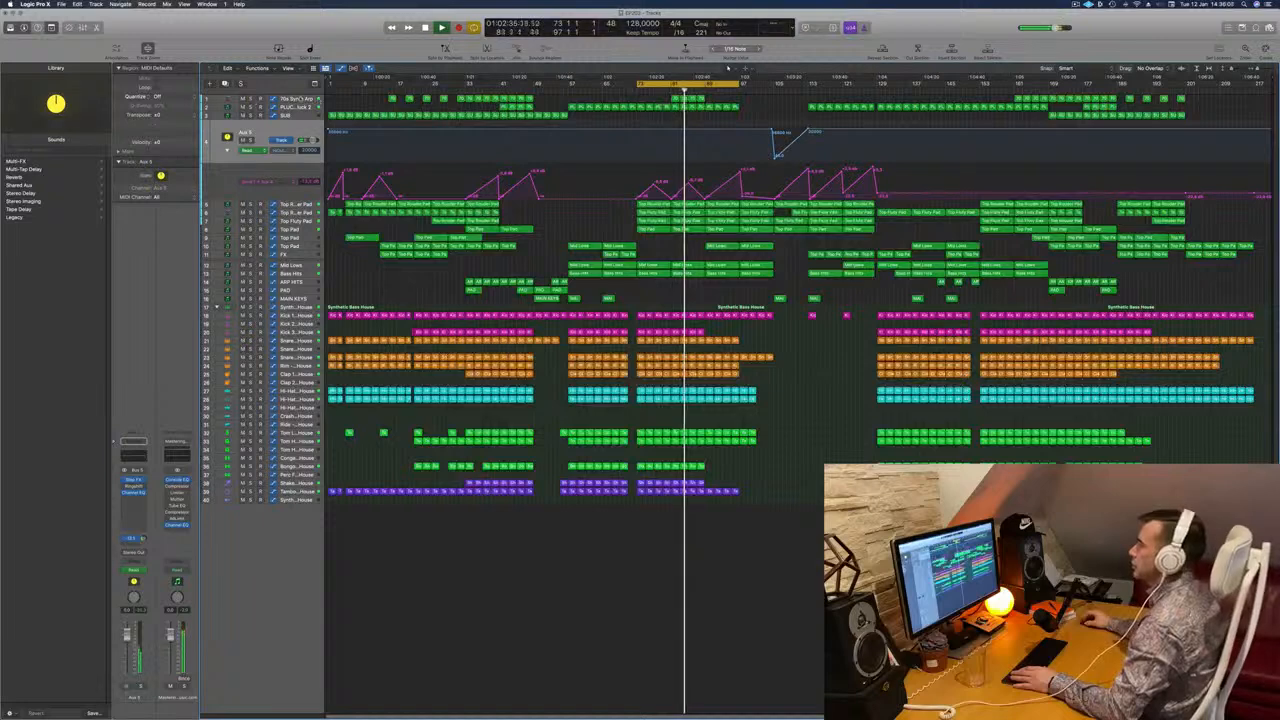
pyautogui.moveTo(664, 98); pyautogui.dragTo(716, 99)
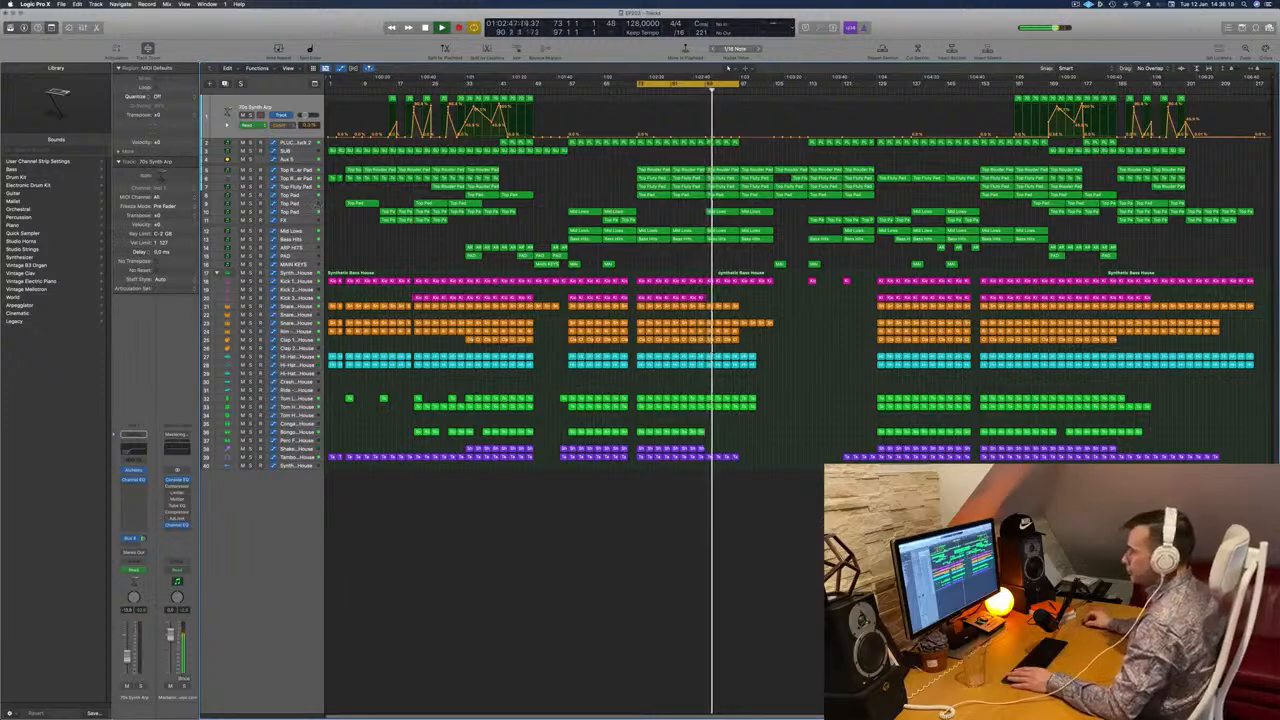
# Step: Audition the Top Pad track that holds the Mid Lows regions in solo, then show its volume automation lane
pyautogui.click(307, 211)
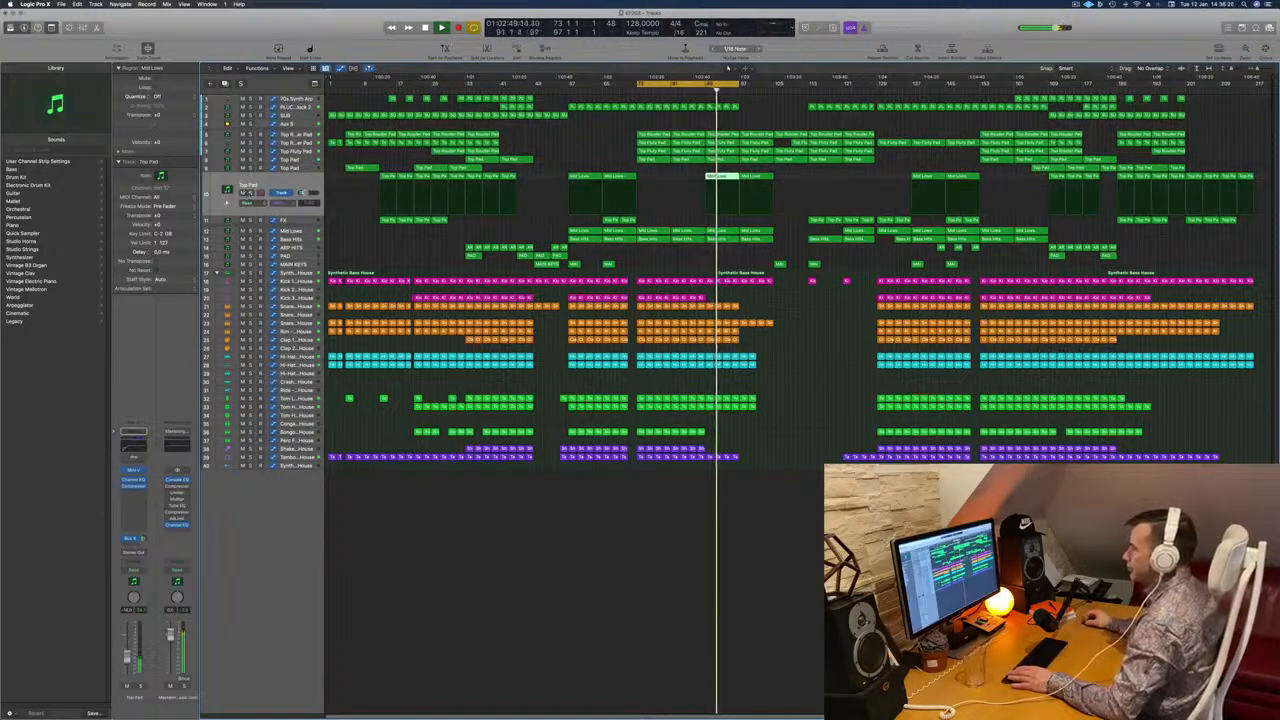
pyautogui.click(251, 193)
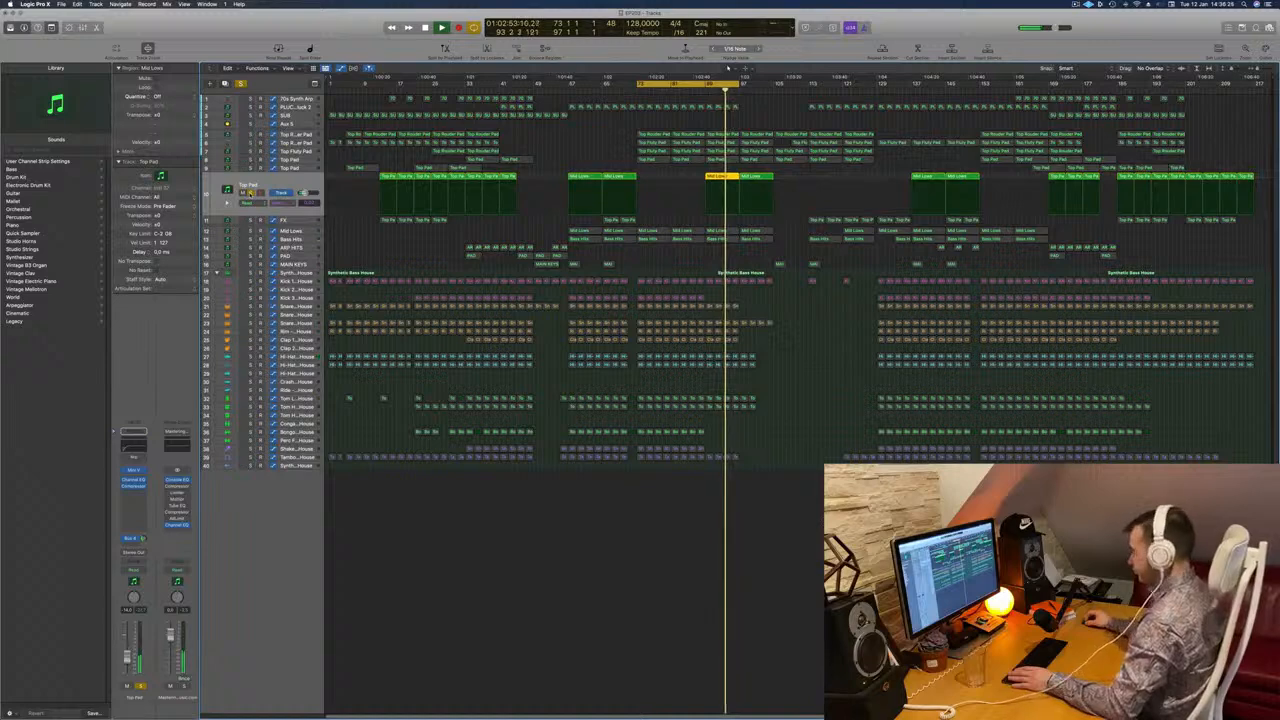
pyautogui.click(251, 193)
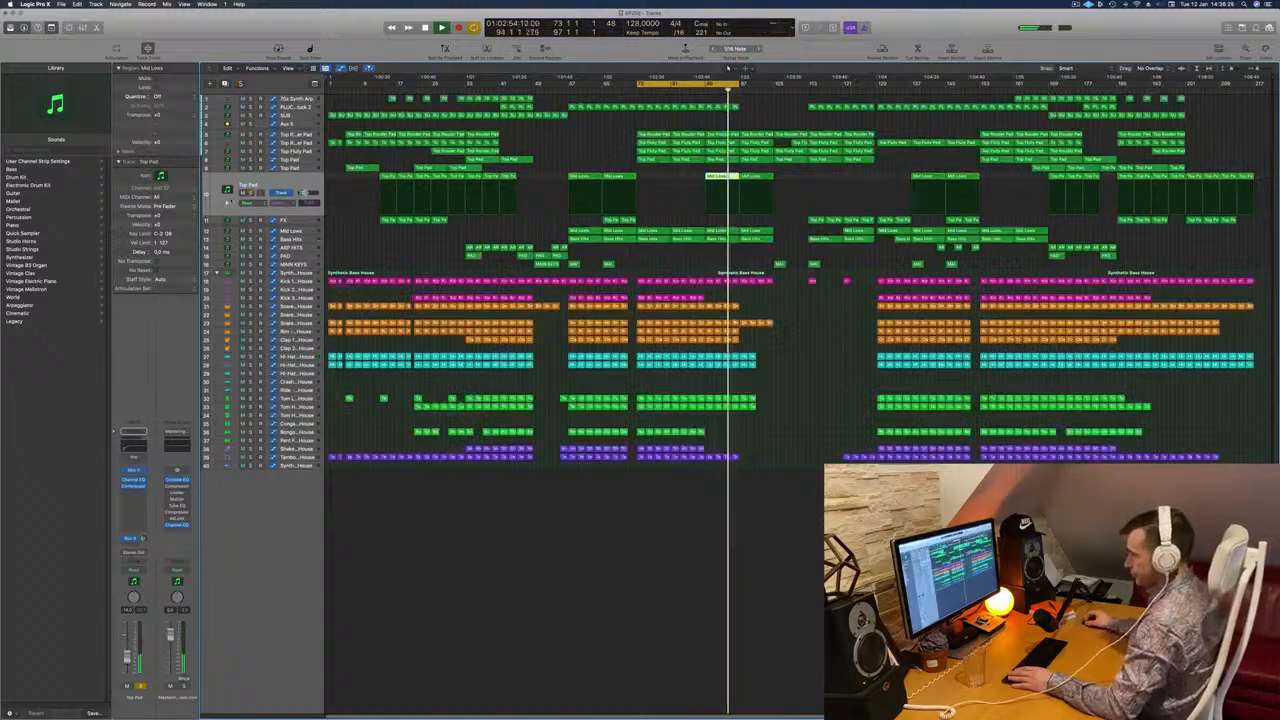
pyautogui.click(227, 203)
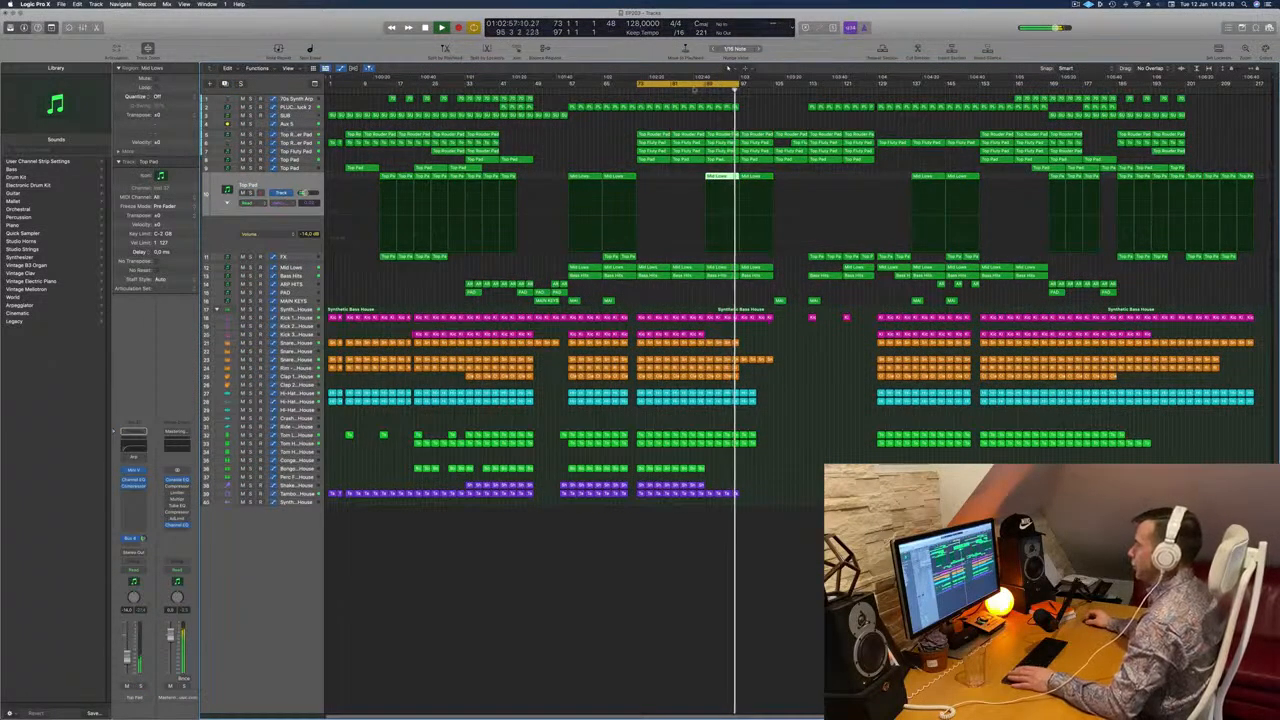
# Step: Replay from about bar 57 with the Top Pad track soloed, then return to the full mix
pyautogui.press('space')
pyautogui.press('space')
pyautogui.click(565, 90)
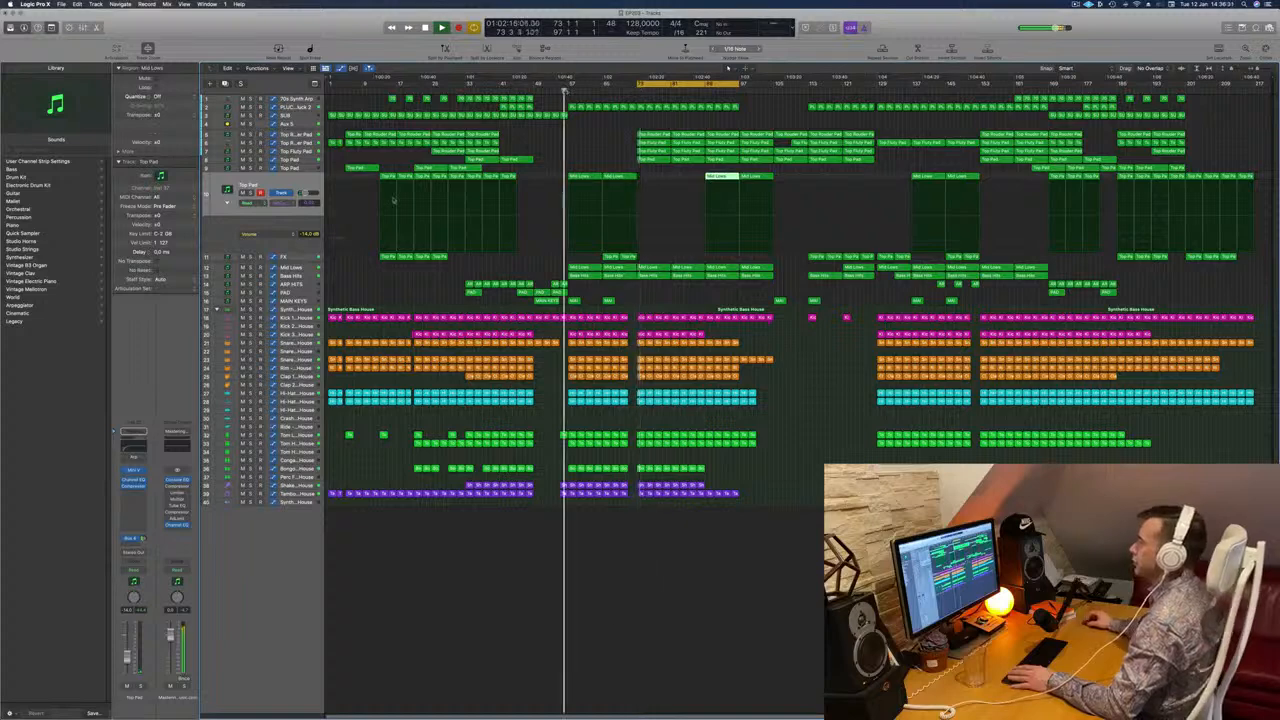
pyautogui.click(251, 193)
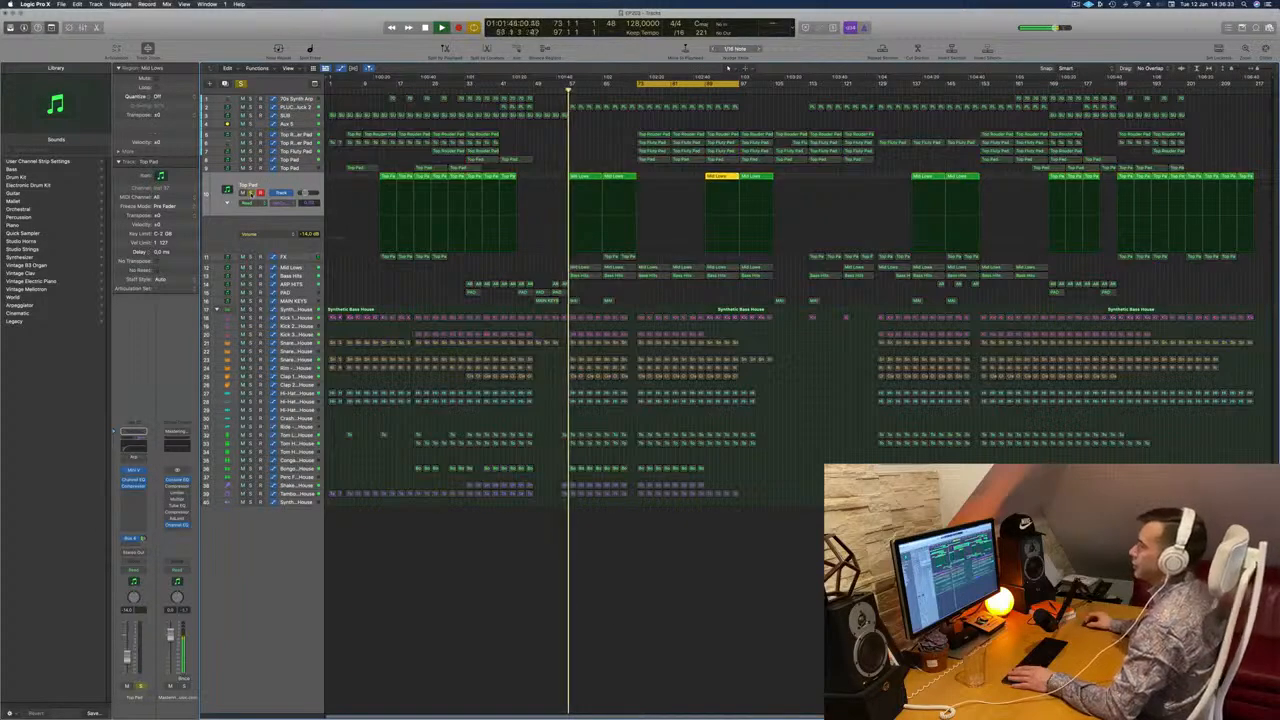
pyautogui.click(251, 193)
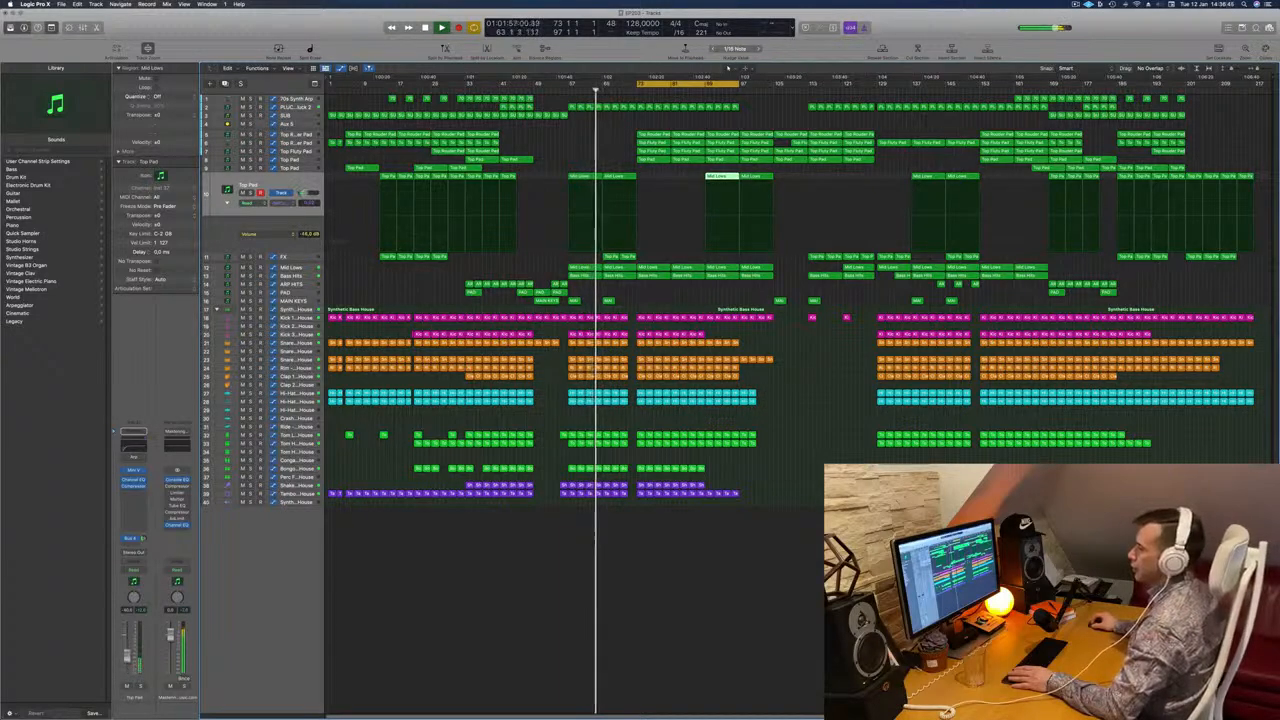
# Step: Solo the Top Pad track, set its volume to -13.2 dB and fine-tune the filter cutoff of its Mini V instrument
pyautogui.press('s')
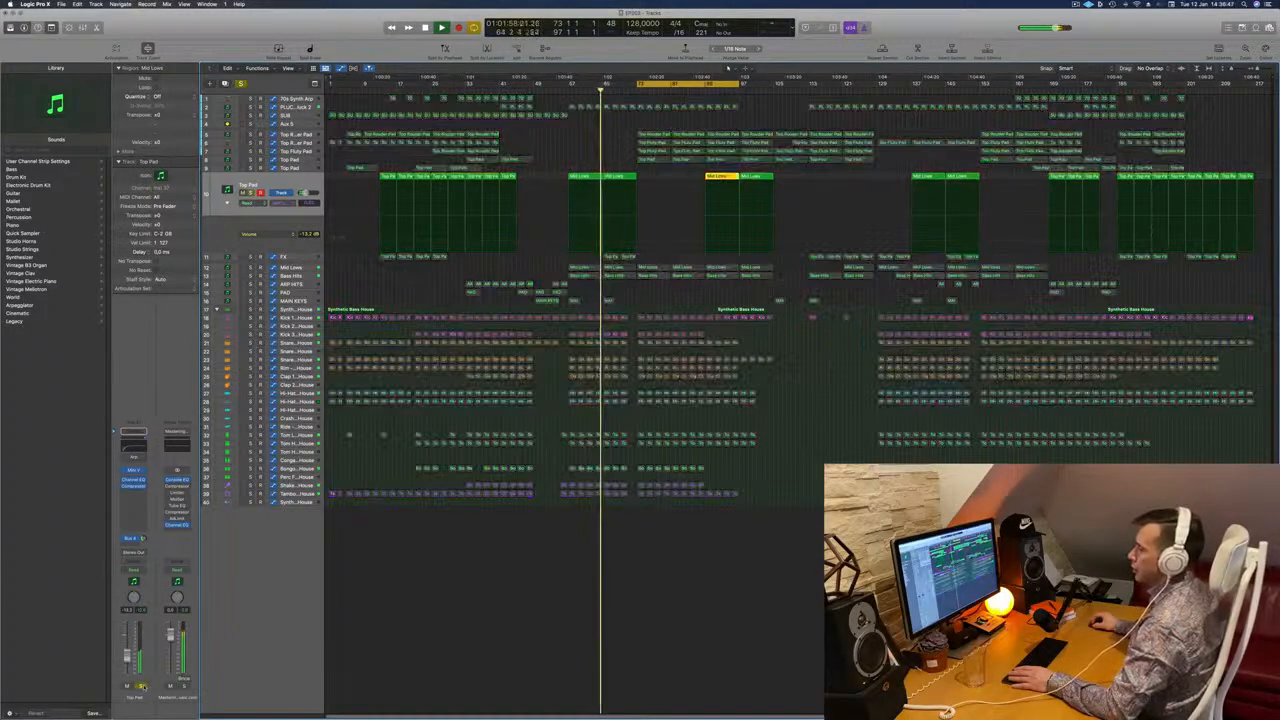
pyautogui.click(134, 470)
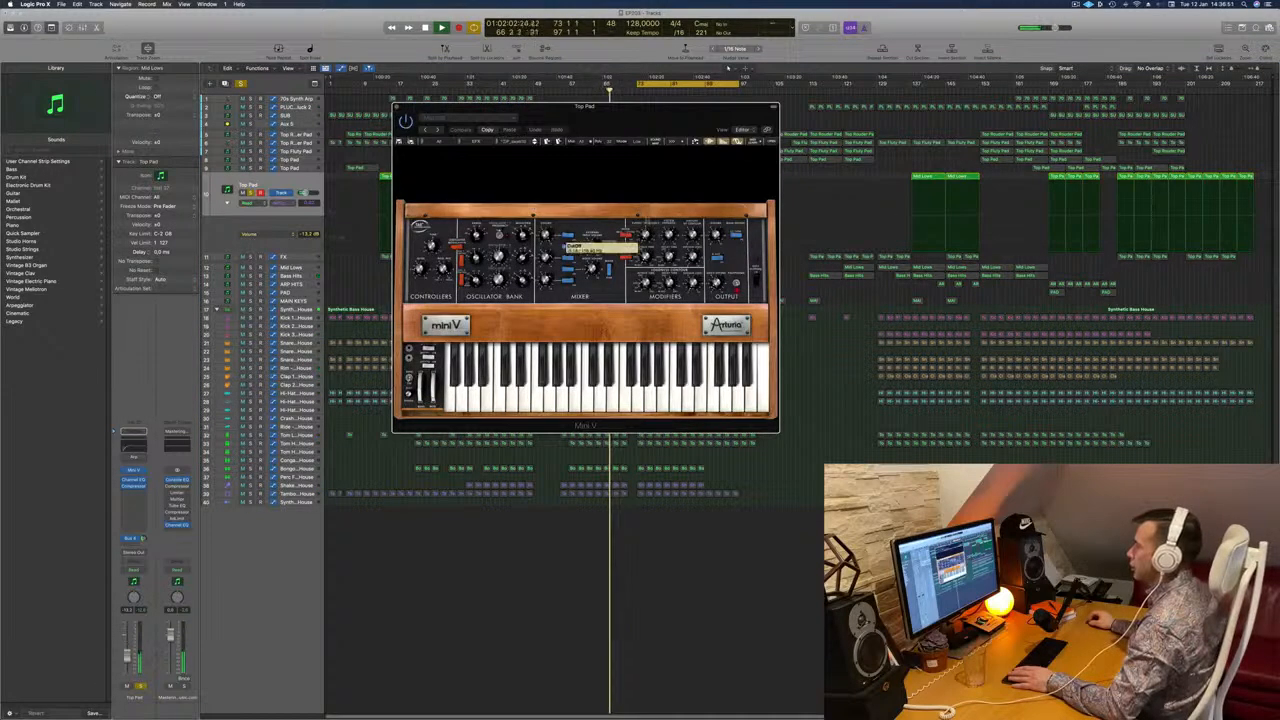
pyautogui.moveTo(645, 235); pyautogui.dragTo(645, 230)
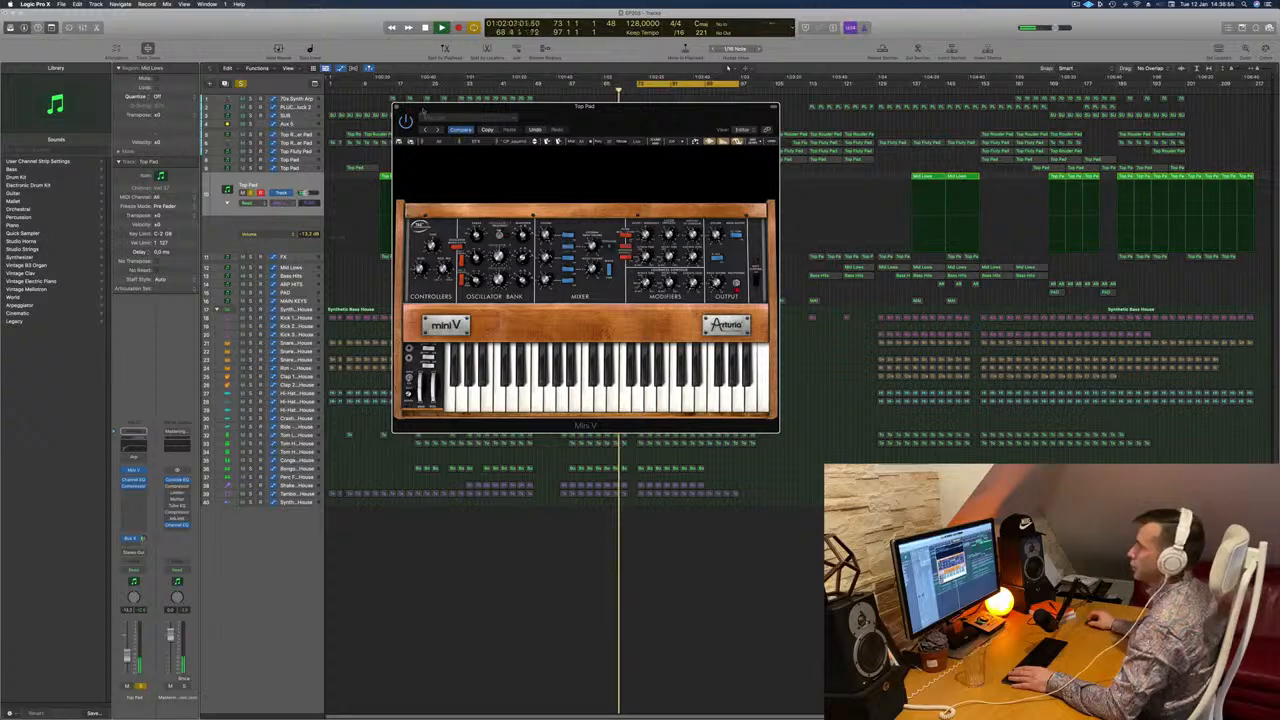
pyautogui.click(396, 106)
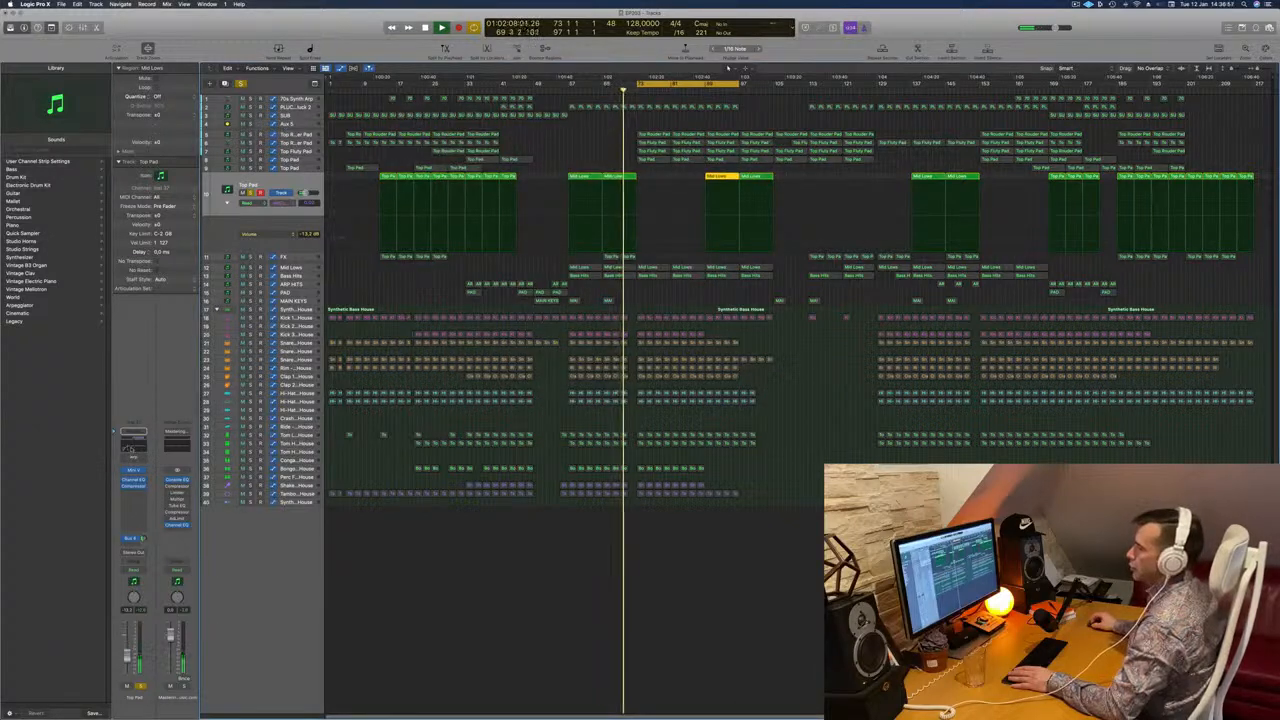
# Step: Check the low-cut curve in the Top Pad's Channel EQ, then return to the full mix
pyautogui.click(129, 448)
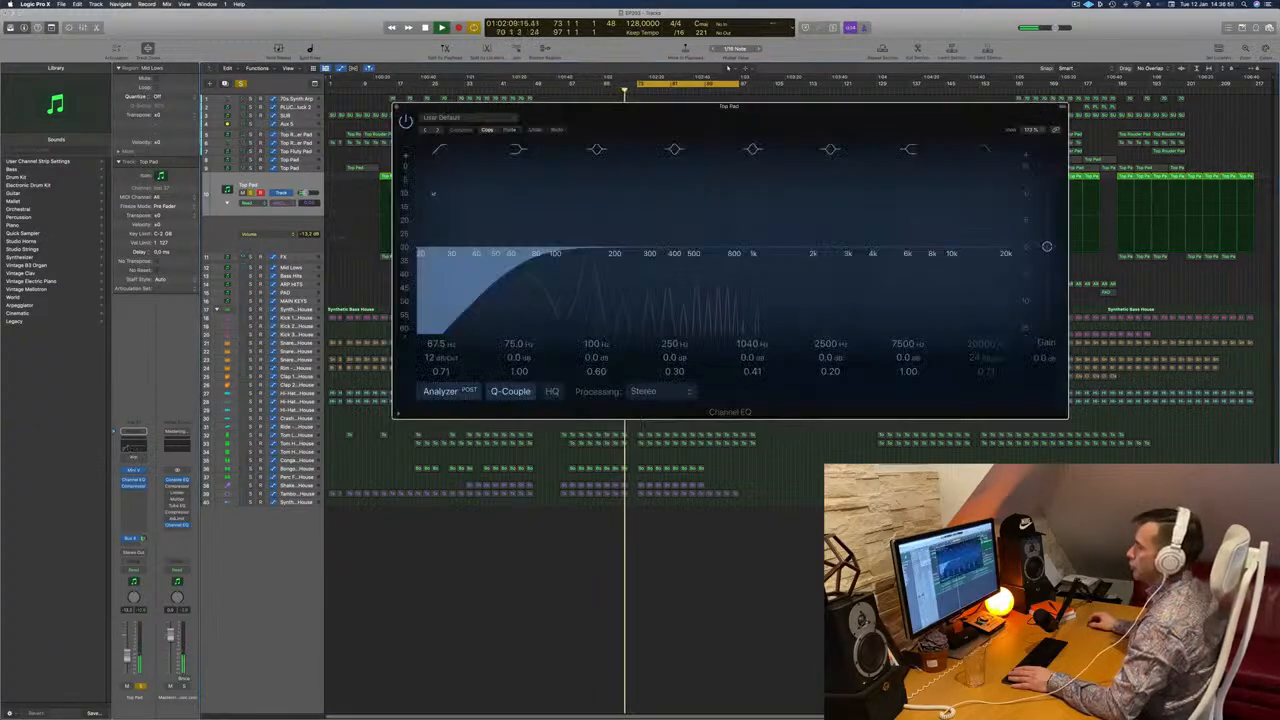
pyautogui.click(487, 264)
pyautogui.click(396, 106)
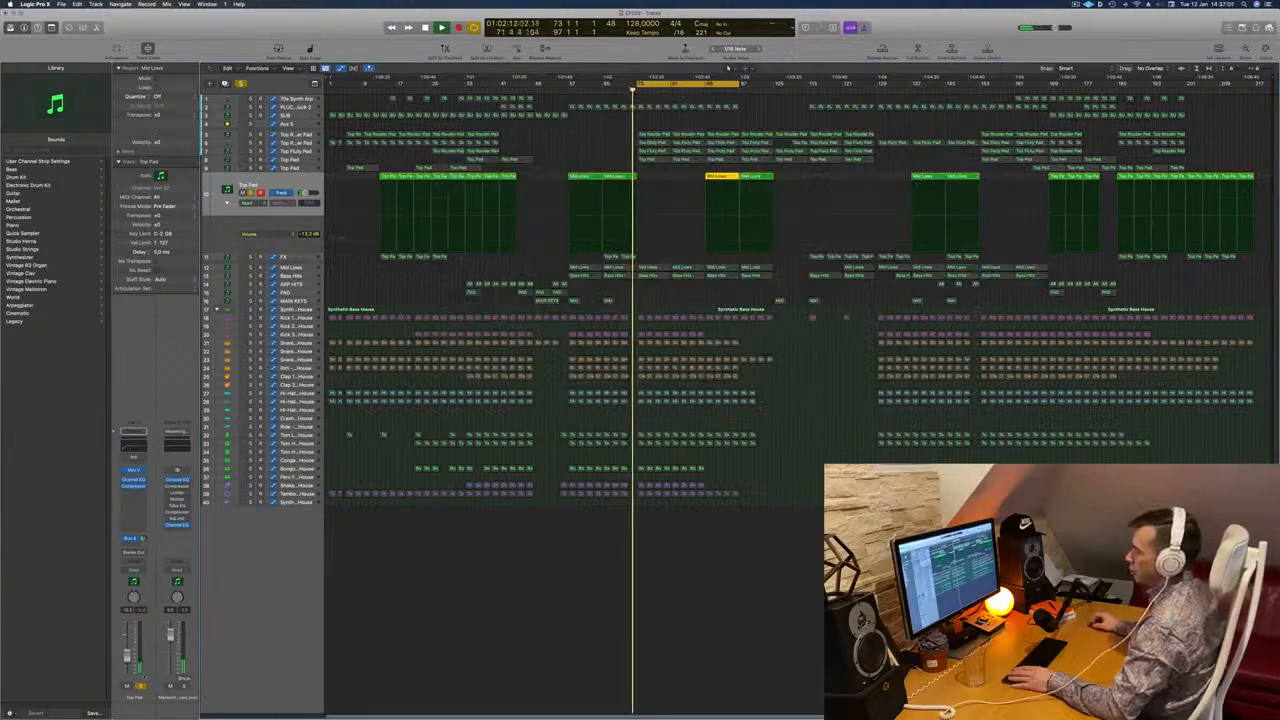
pyautogui.click(250, 193)
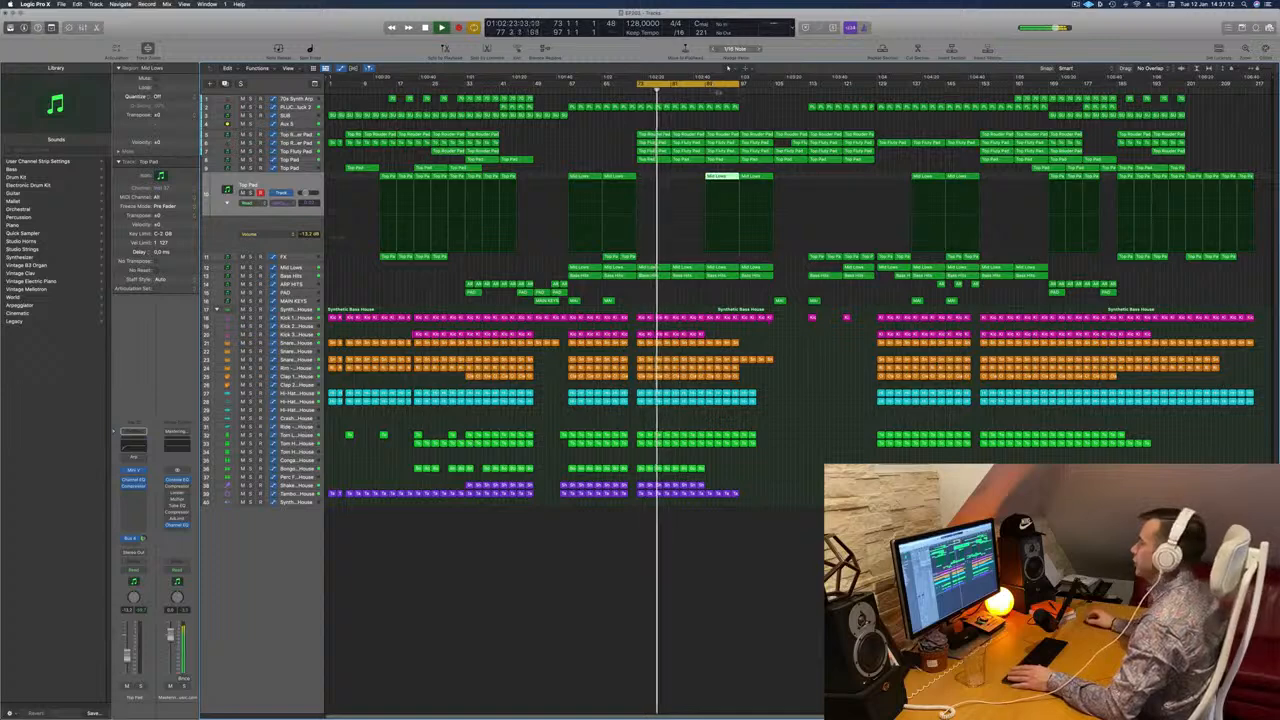
# Step: Move the cycle range to bars 89–113 and restart playback from its beginning
pyautogui.moveTo(708, 87); pyautogui.dragTo(778, 87)
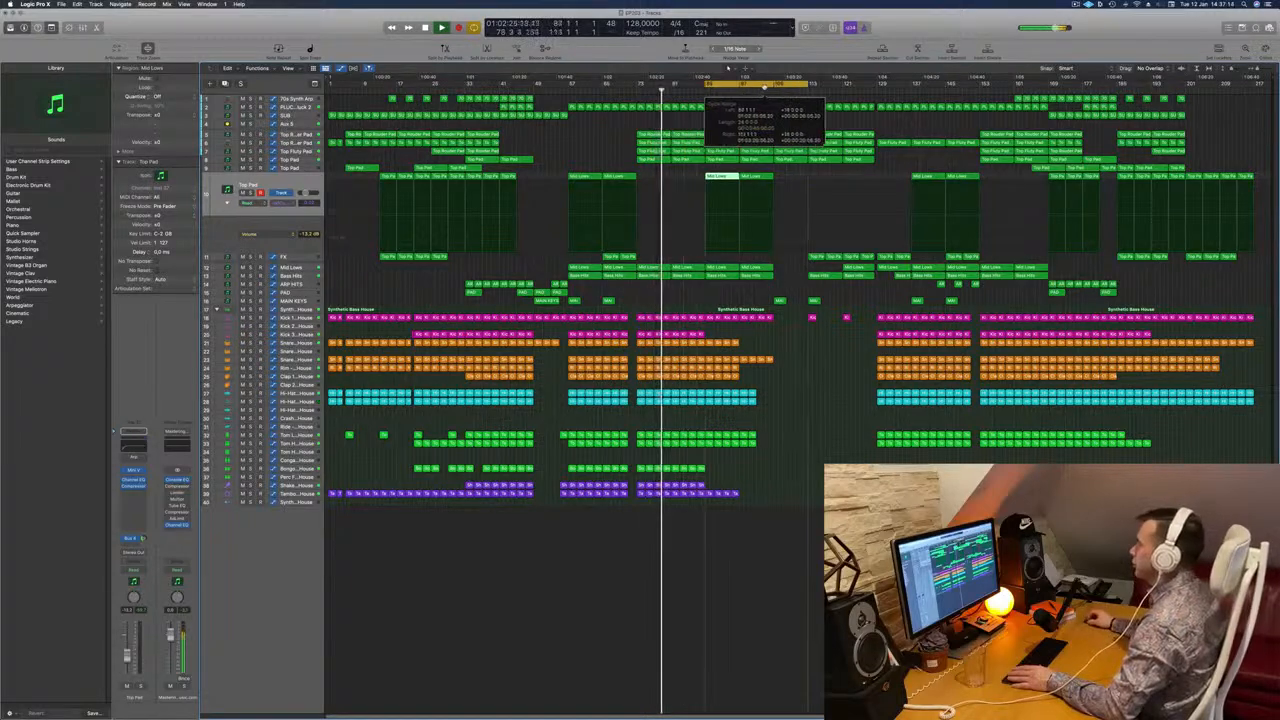
pyautogui.press('space')
pyautogui.press('space')
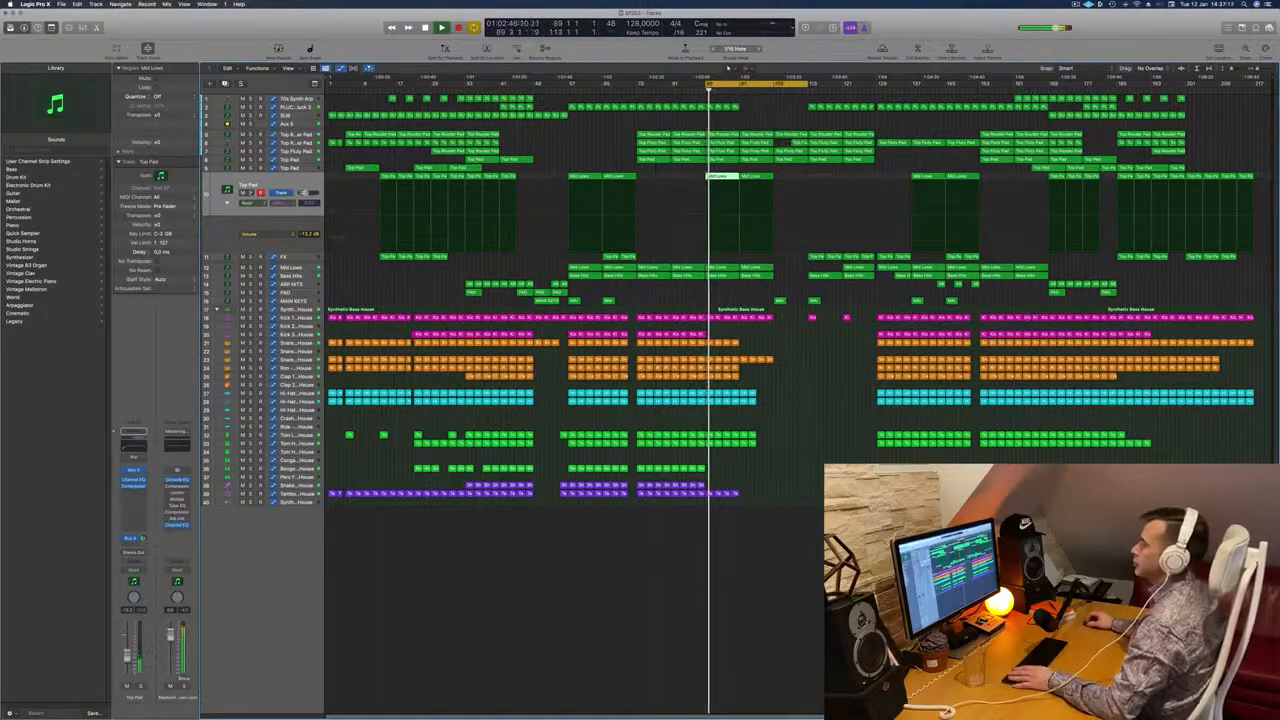
# Step: Compare the Top Pad track soloed and in the mix, and check the filter cutoff of its Mini V instrument
pyautogui.press('s')
pyautogui.press('s')
pyautogui.click(262, 185)
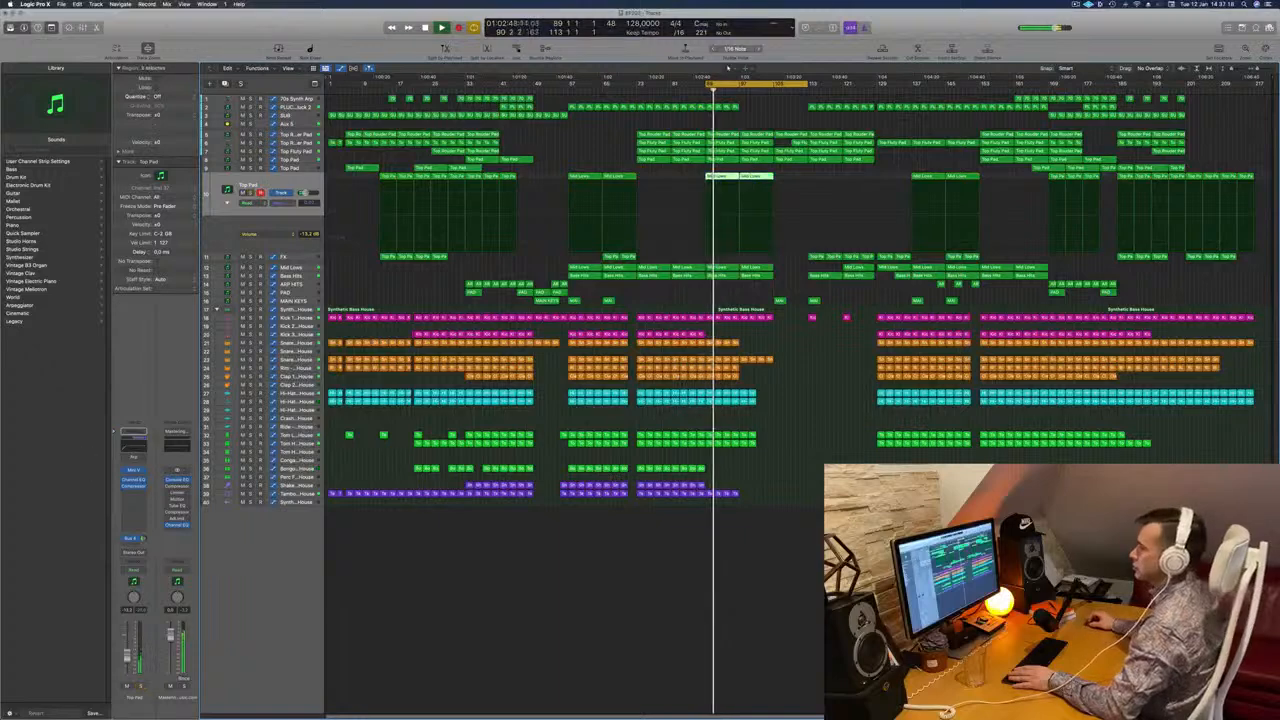
pyautogui.click(134, 470)
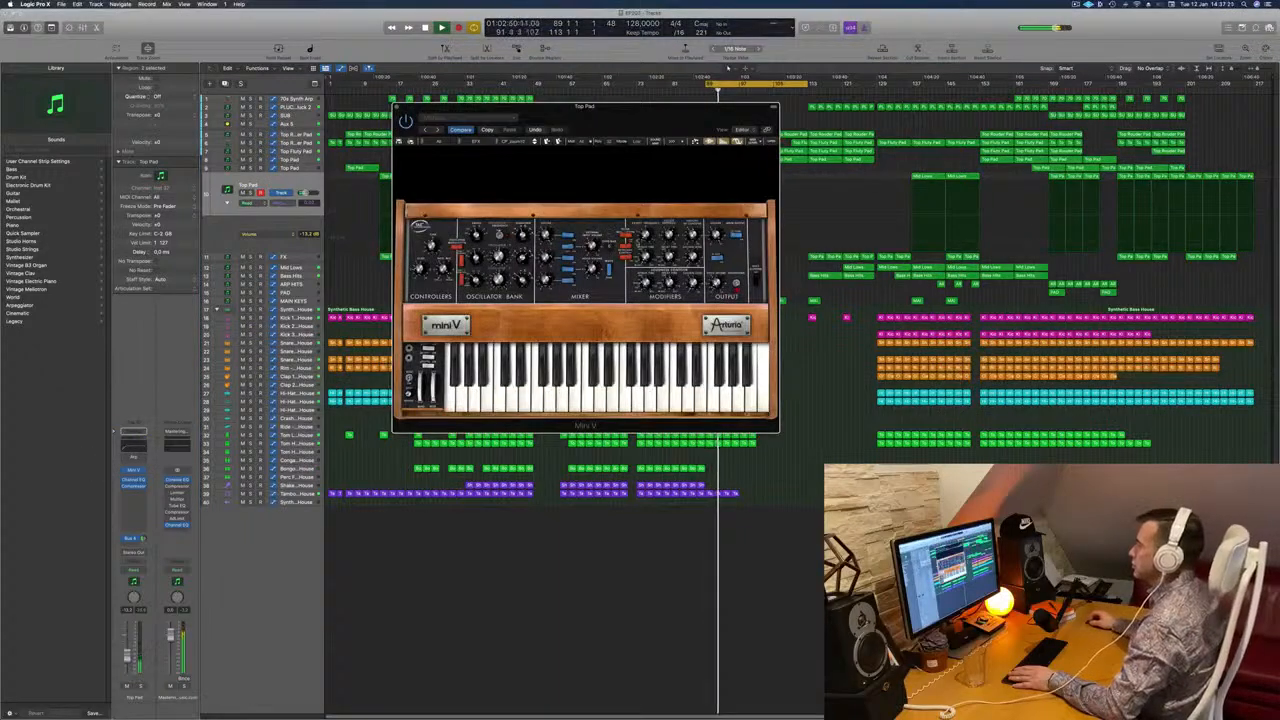
pyautogui.moveTo(643, 236)
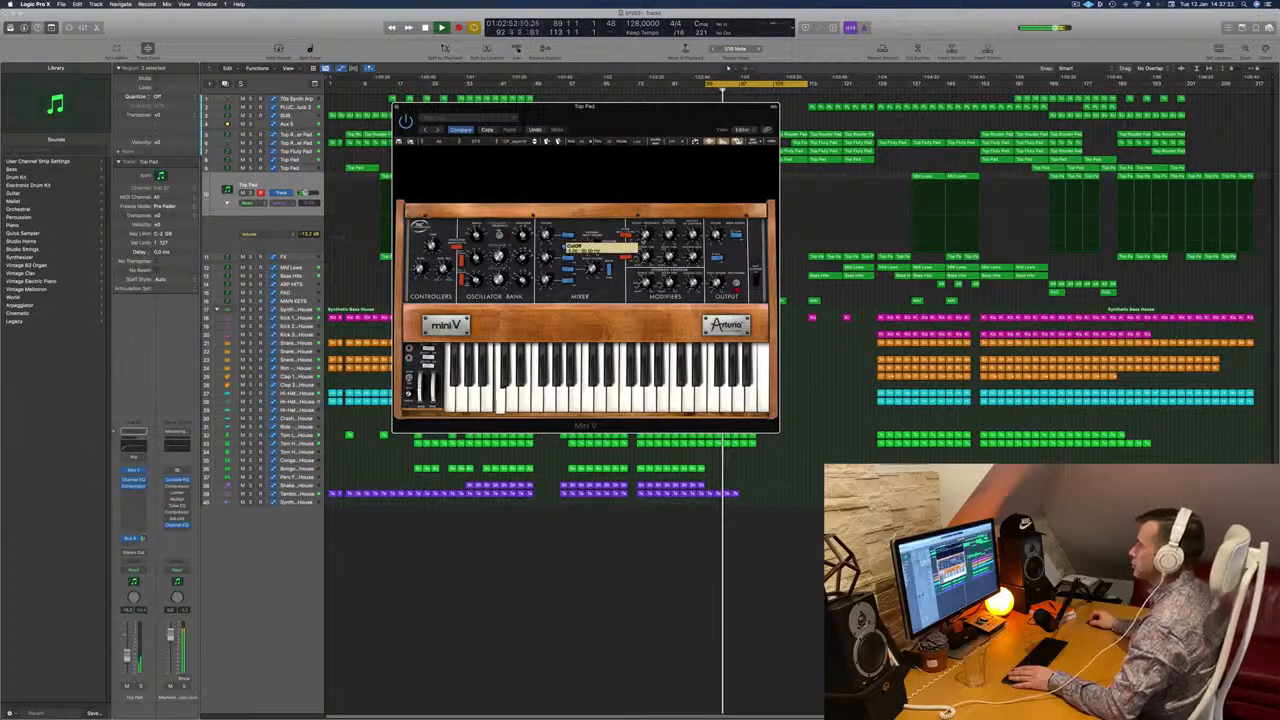
pyautogui.click(397, 108)
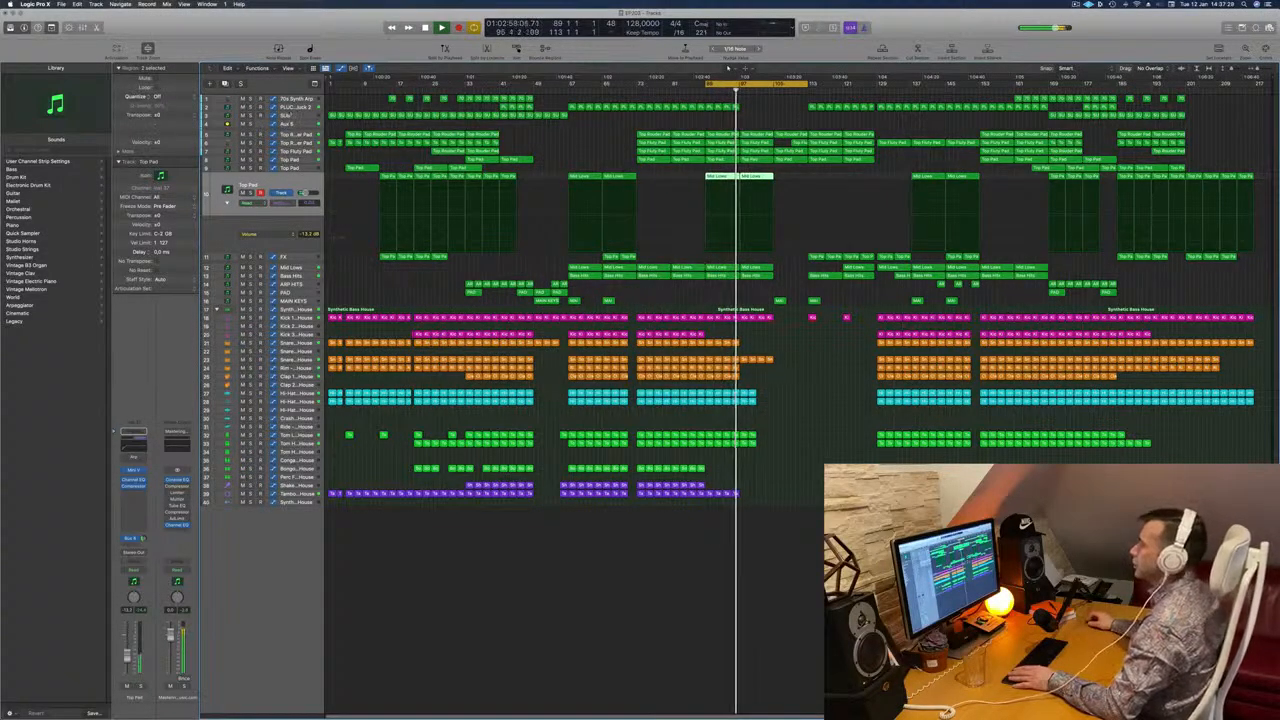
# Step: Show the Aux 5 track's automation lanes and extend the end of the cycle range to about bar 143
pyautogui.click(288, 124)
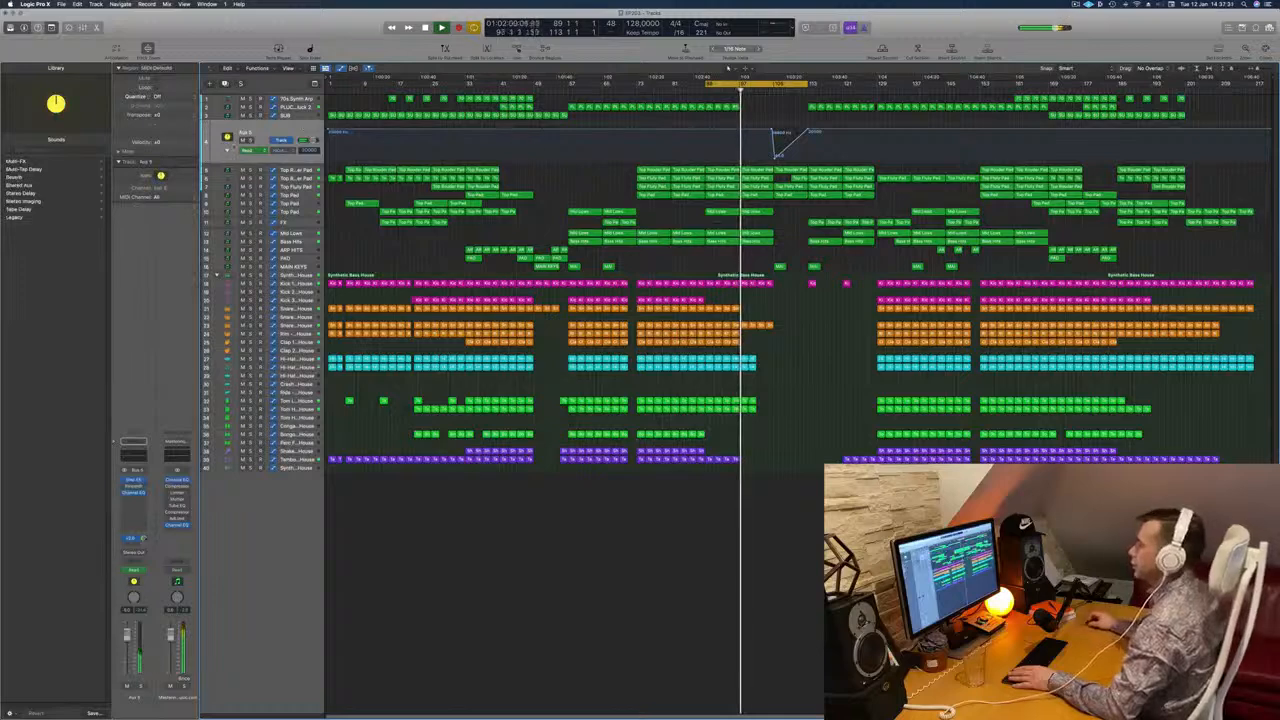
pyautogui.click(228, 151)
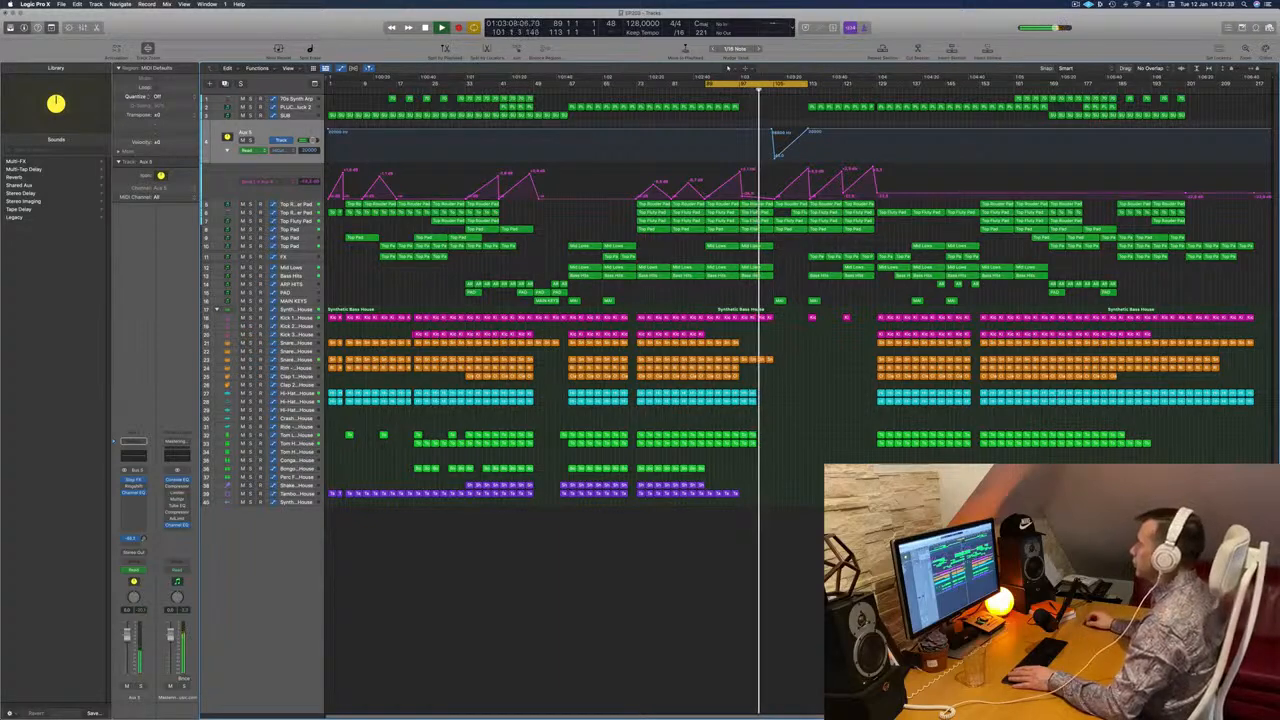
pyautogui.moveTo(807, 84); pyautogui.dragTo(940, 84)
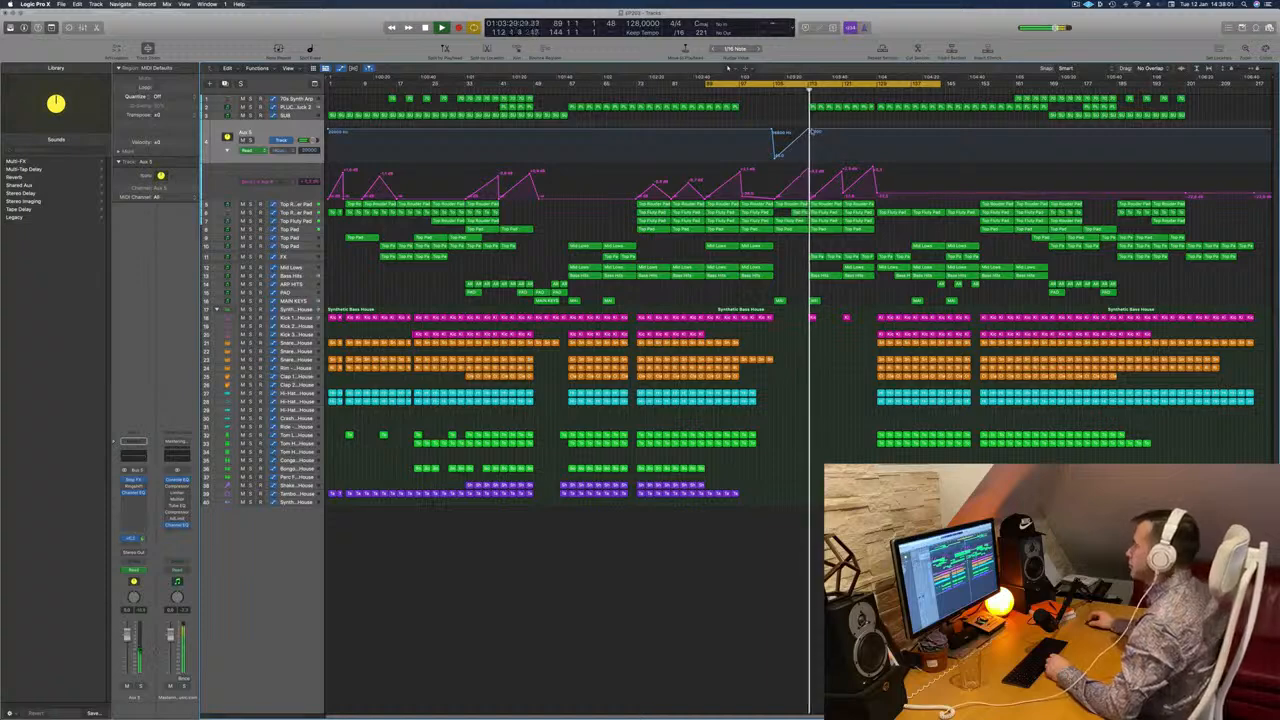
# Step: Add a frequency sweep to the Aux 5 automation that drops at bar 113 and rises to bar 121, with another point near bar 129
pyautogui.moveTo(811, 131); pyautogui.dragTo(844, 131)
pyautogui.click(845, 133)
pyautogui.click(843, 155)
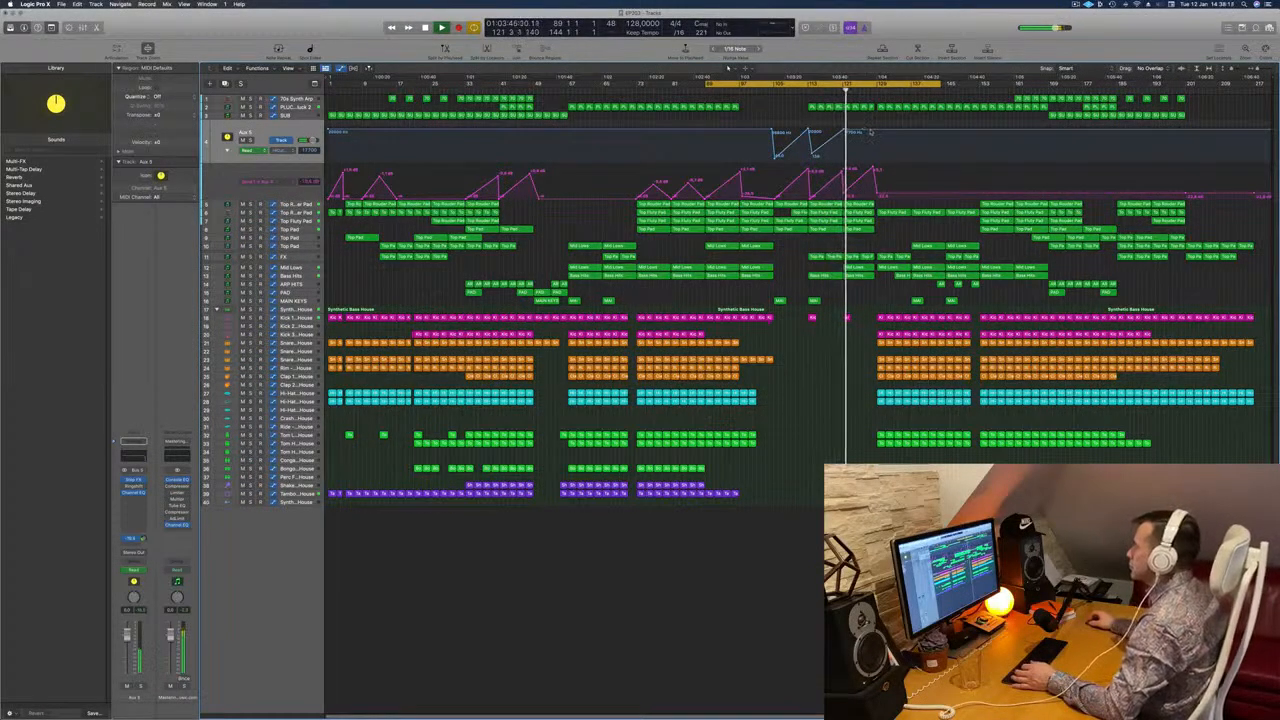
pyautogui.moveTo(872, 130)
pyautogui.mouseDown()
pyautogui.moveTo(876, 161)
pyautogui.moveTo(876, 129)
pyautogui.mouseUp()
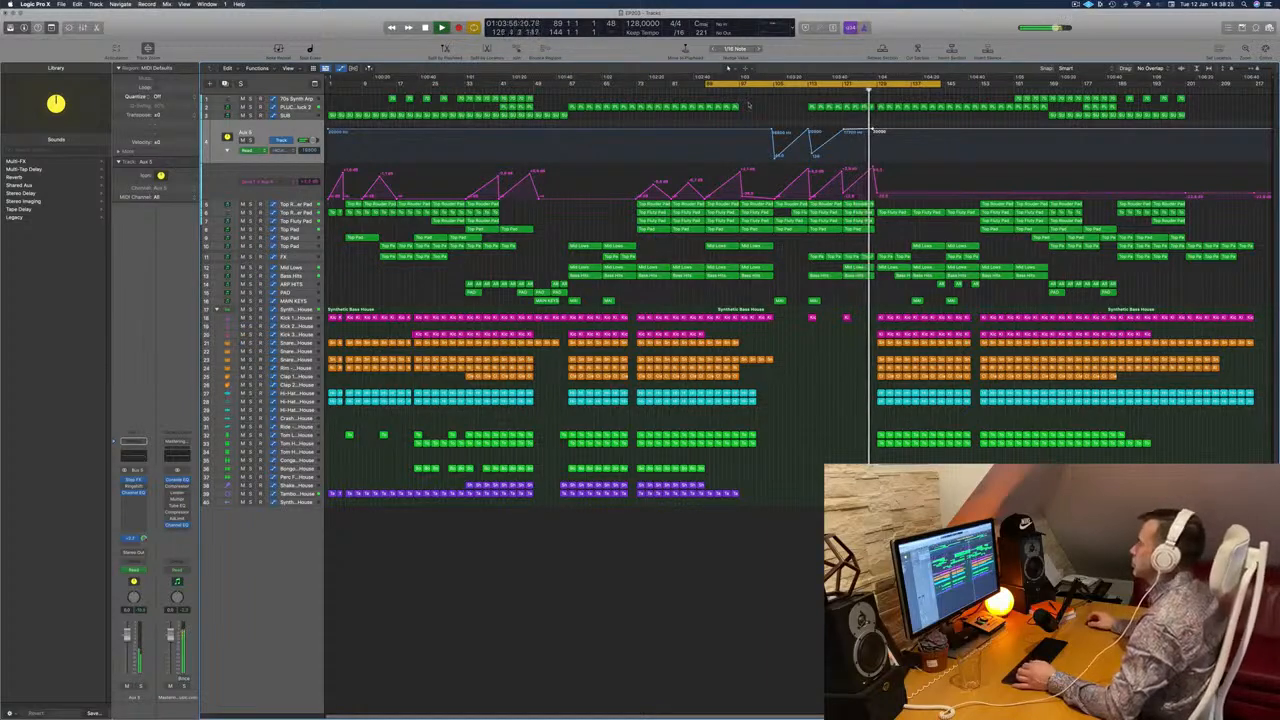
# Step: Replay the transition into bar 129 from about bar 127 while examining the Aux 5 automation curves
pyautogui.scroll(5, 790, 382)
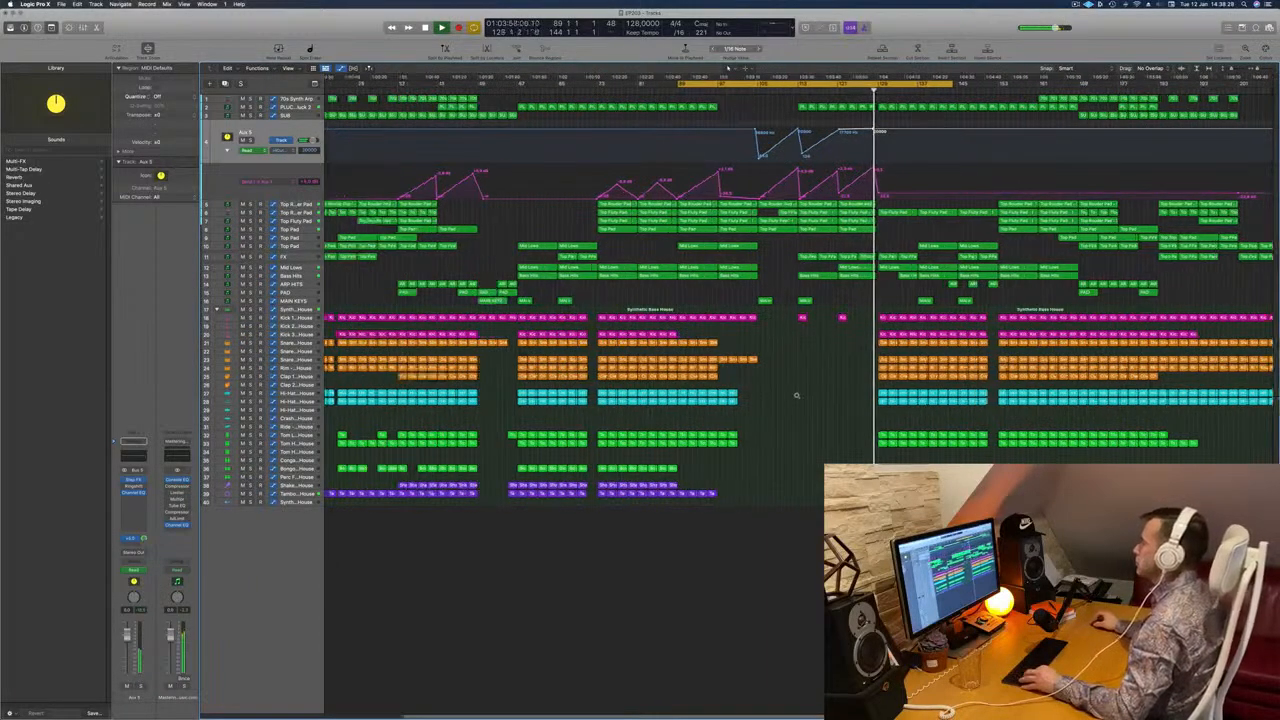
pyautogui.scroll(6, 800, 395)
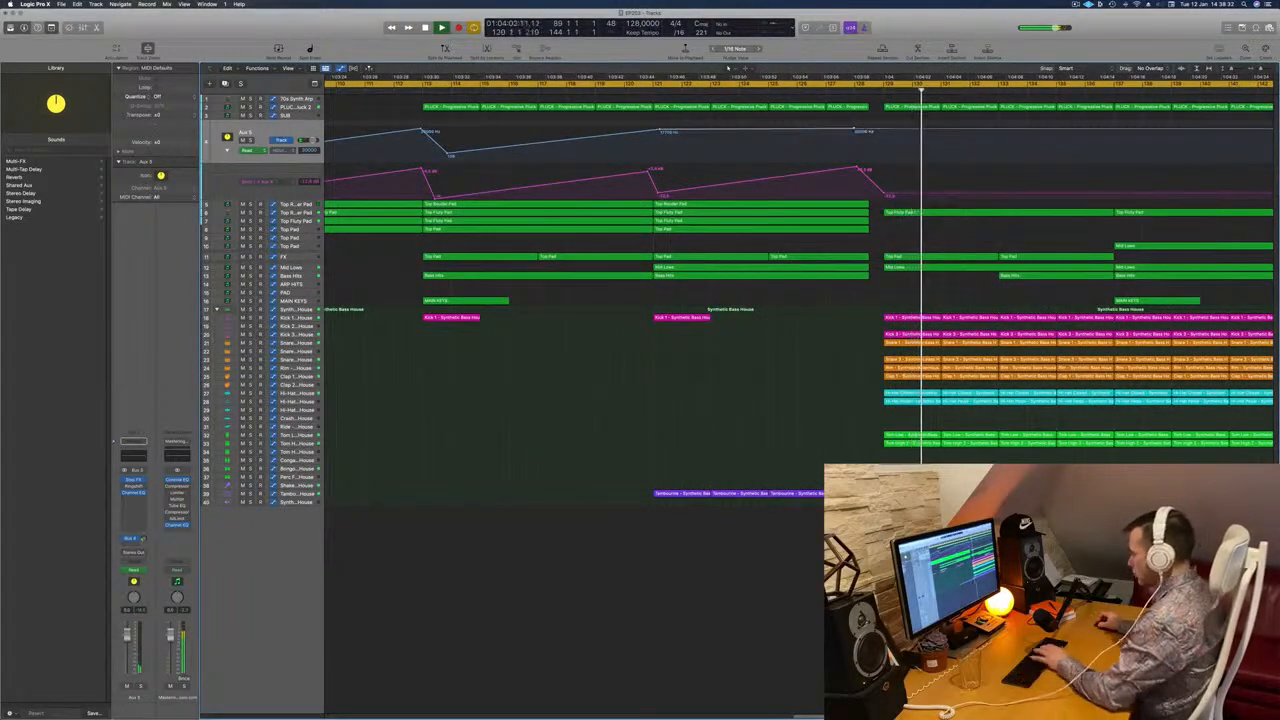
pyautogui.click(838, 89)
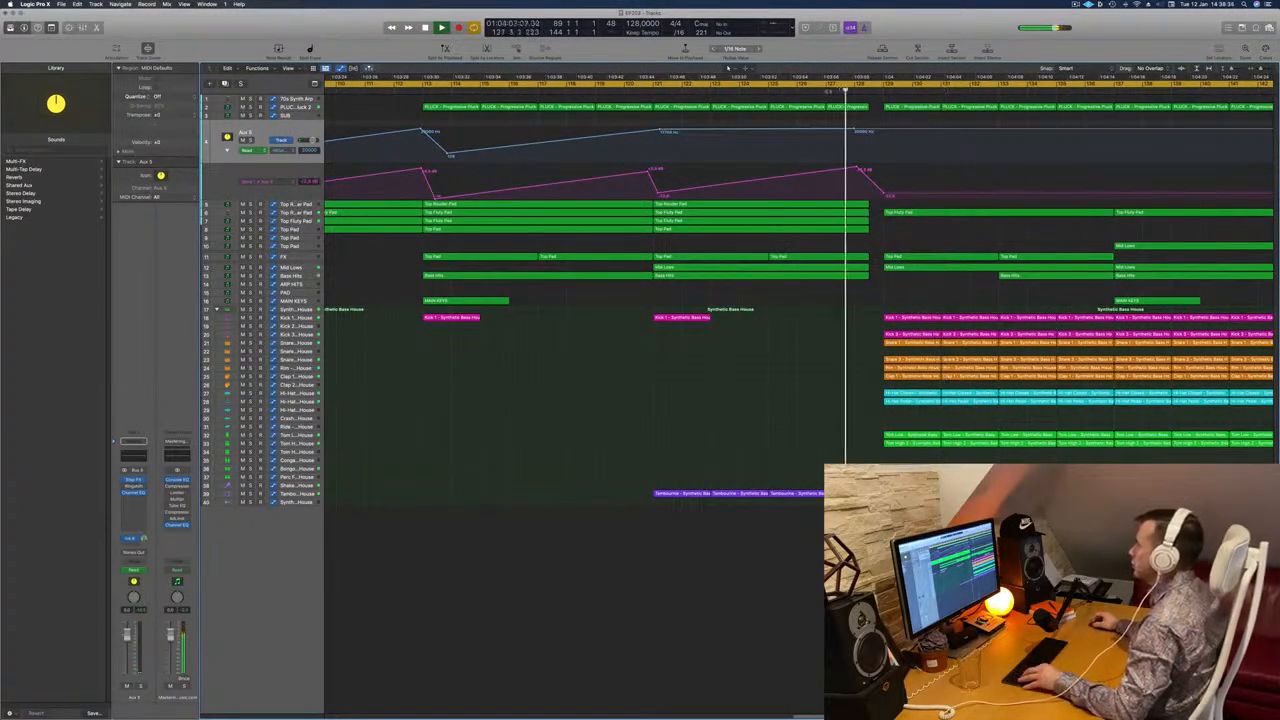
pyautogui.scroll(-6, 837, 105)
pyautogui.scroll(-5, 728, 68)
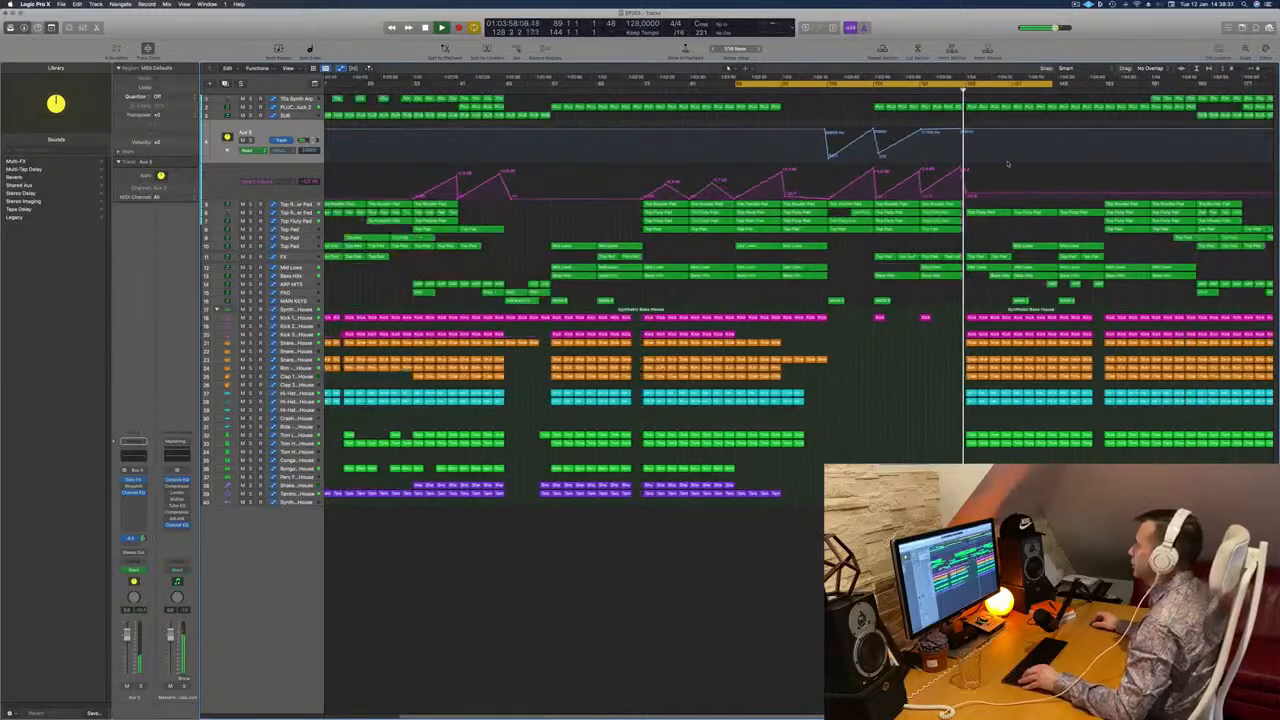
pyautogui.scroll(2, 956, 118)
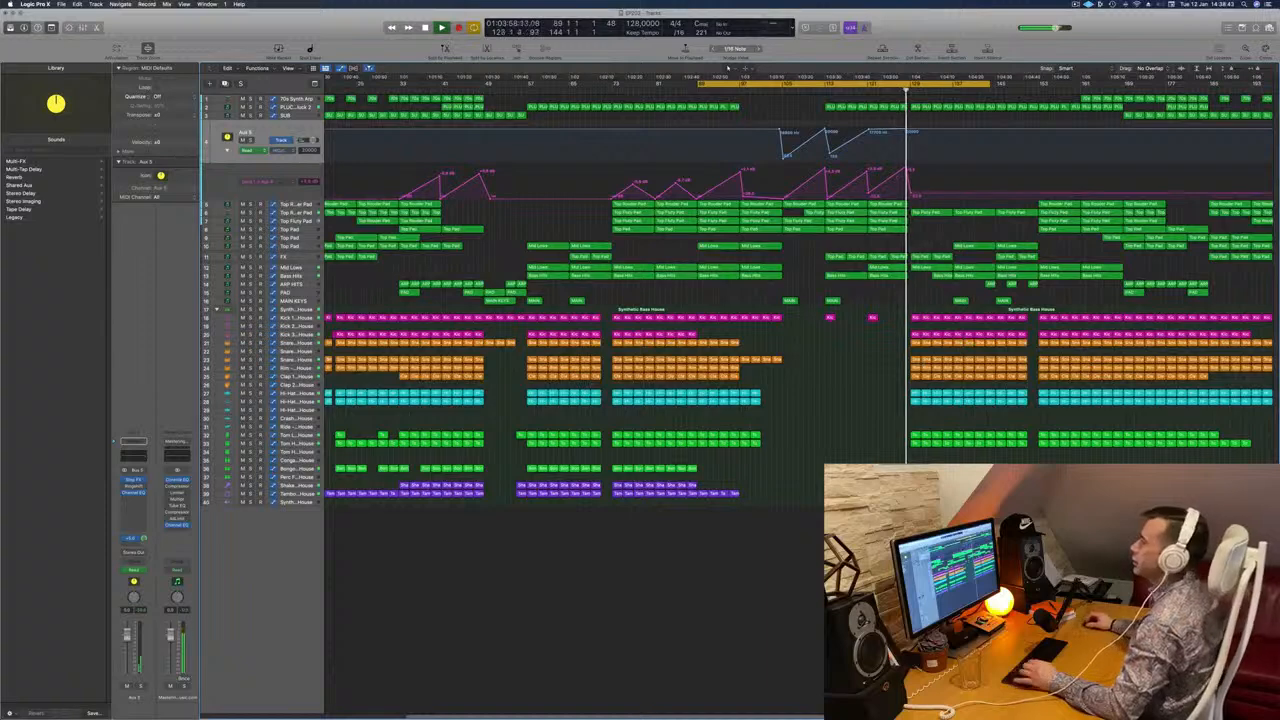
# Step: Show the Progressive Pluck 2 track's automation and add a point near bar 129
pyautogui.click(303, 107)
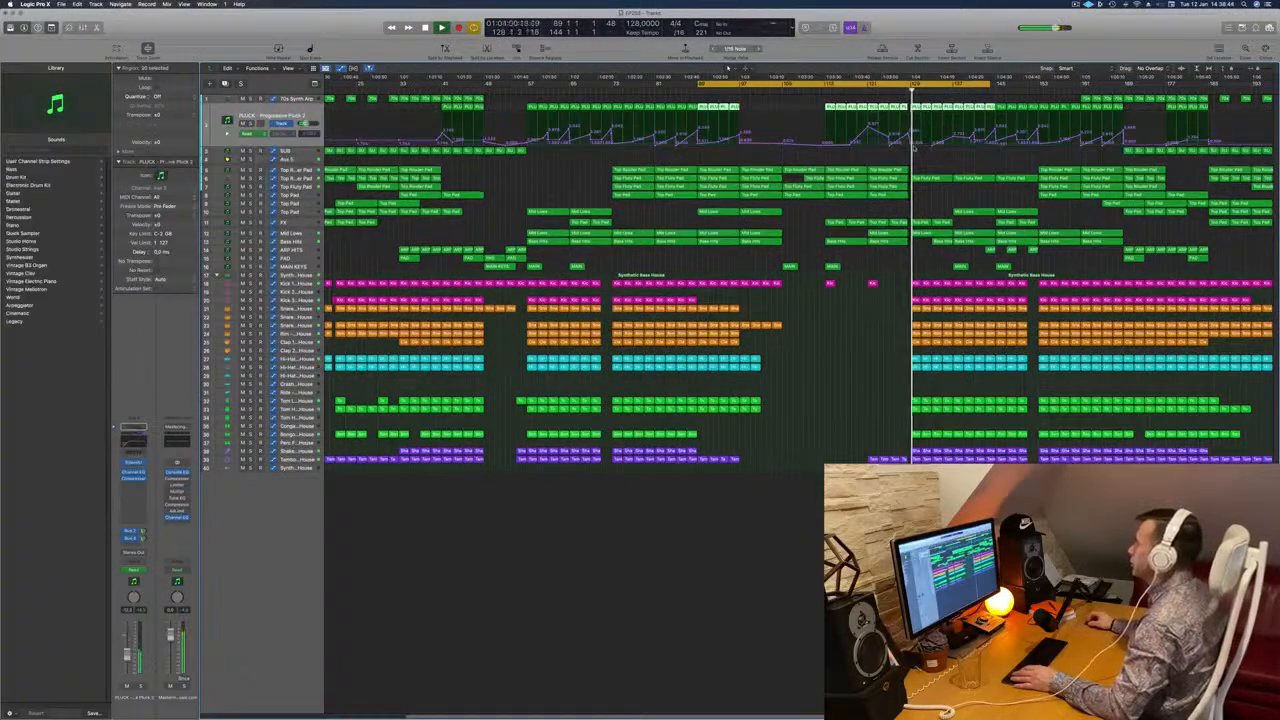
pyautogui.click(914, 146)
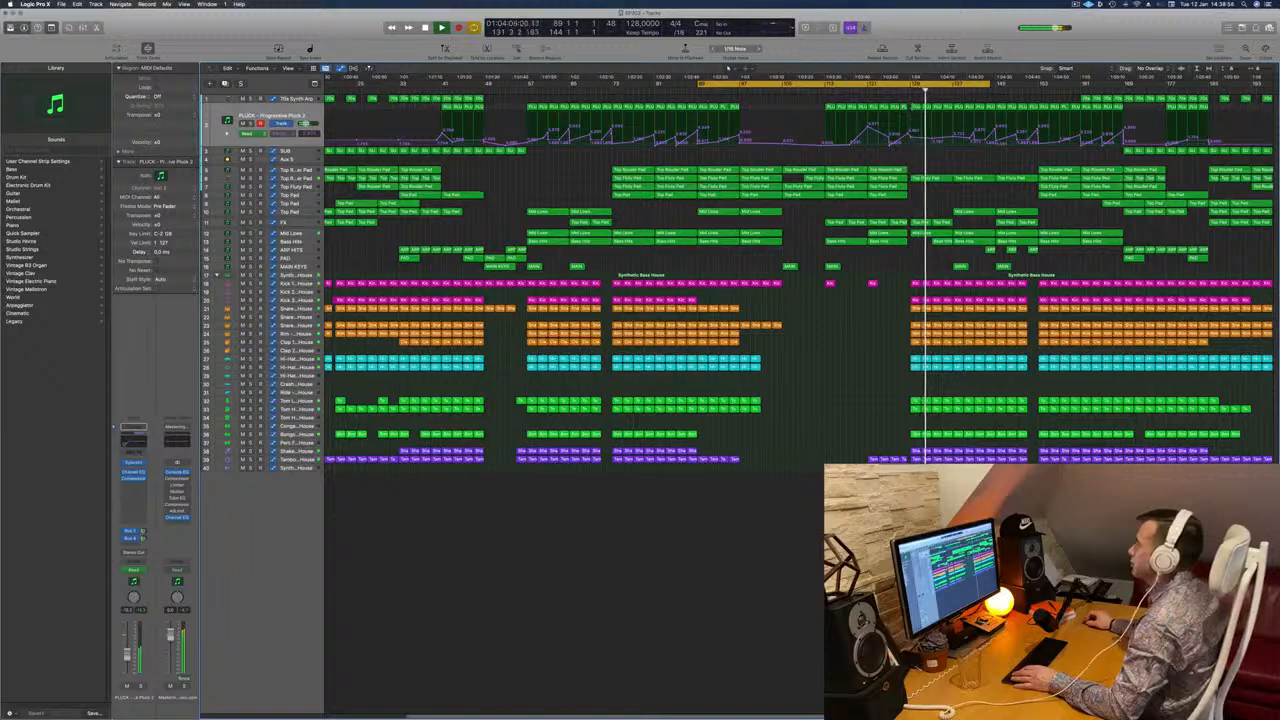
pyautogui.scroll(-2, 854, 351)
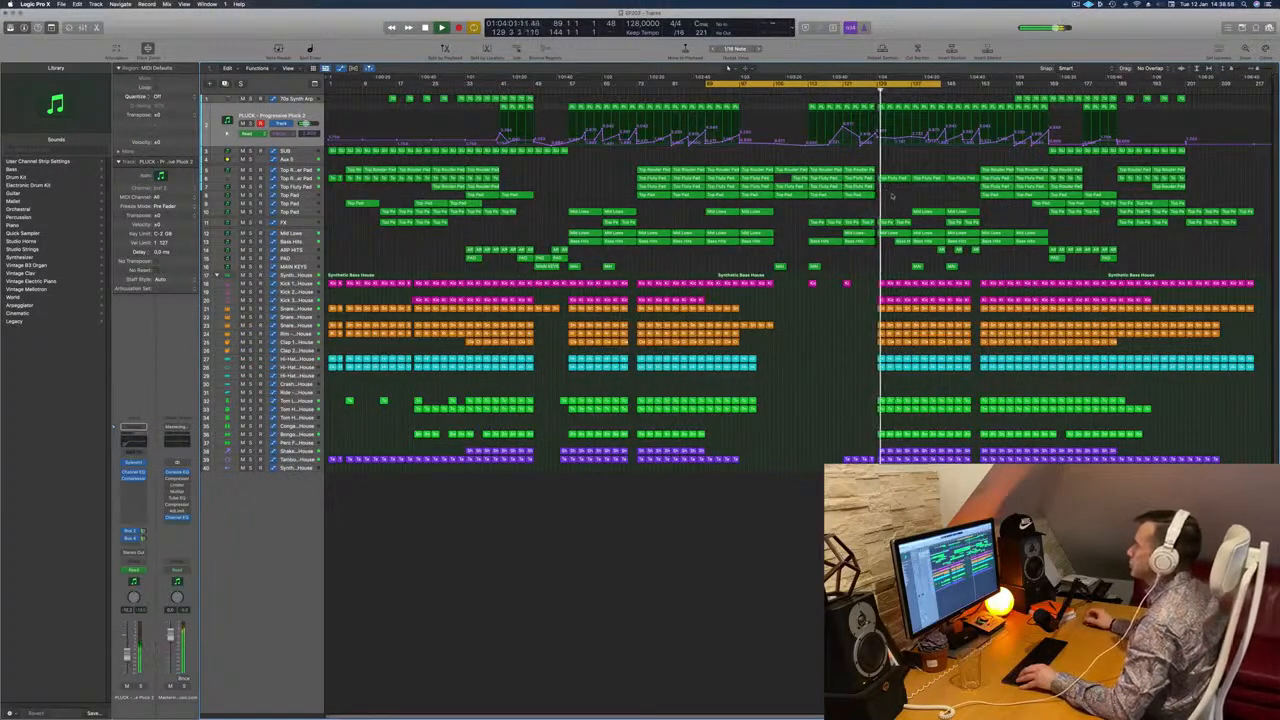
# Step: Audition the lower Top Rounder Pad track in solo, return to the full mix and select that track
pyautogui.click(251, 179)
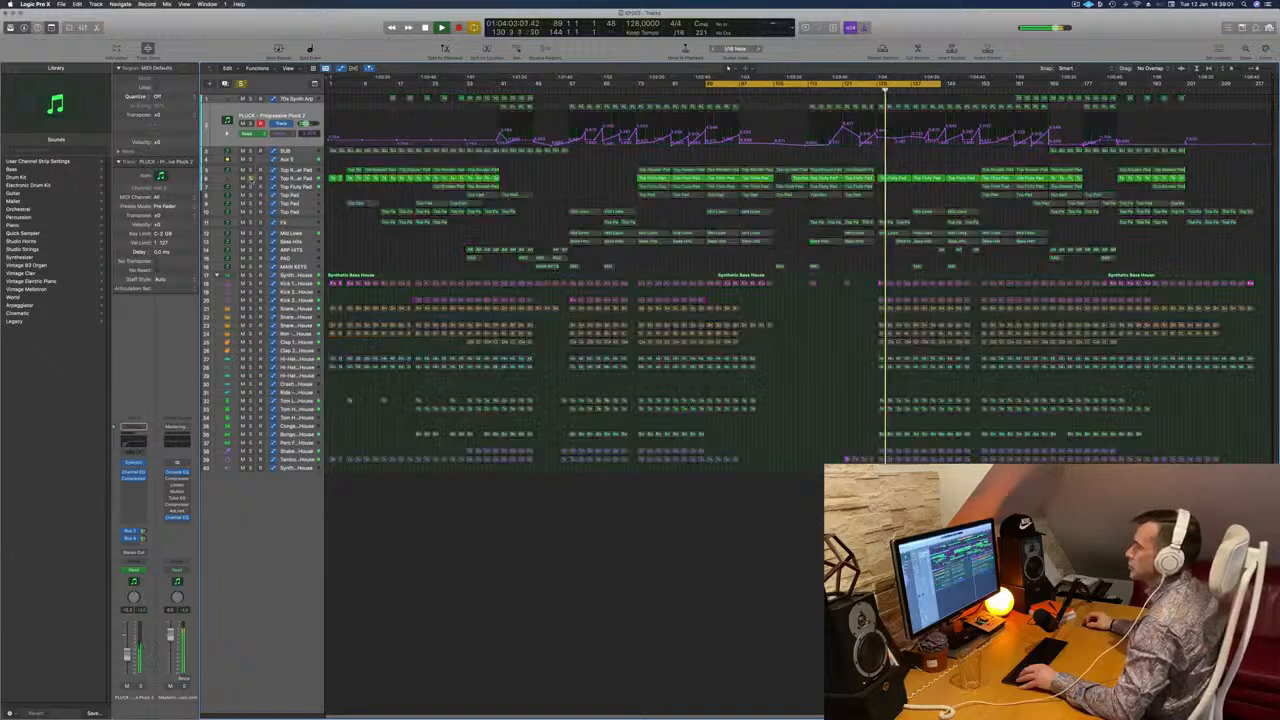
pyautogui.click(251, 179)
pyautogui.click(295, 179)
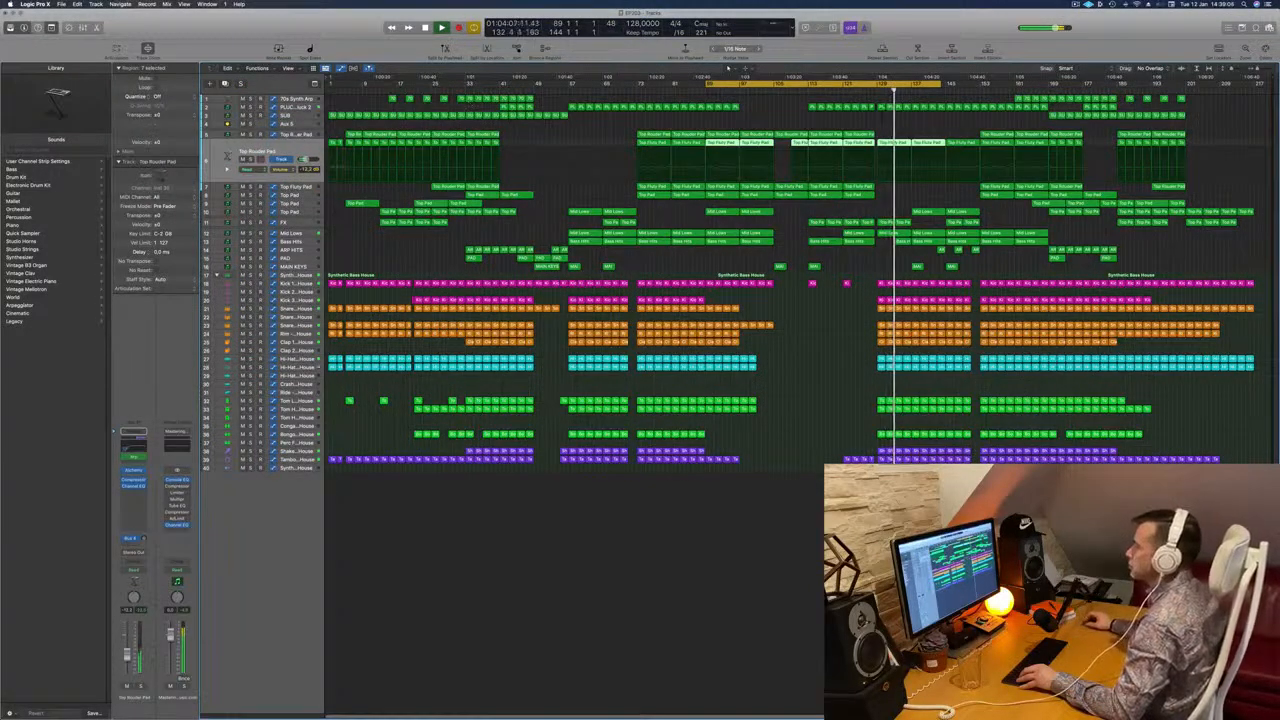
# Step: Review both Aux 5 automation lanes again and replay from about bar 112
pyautogui.click(303, 125)
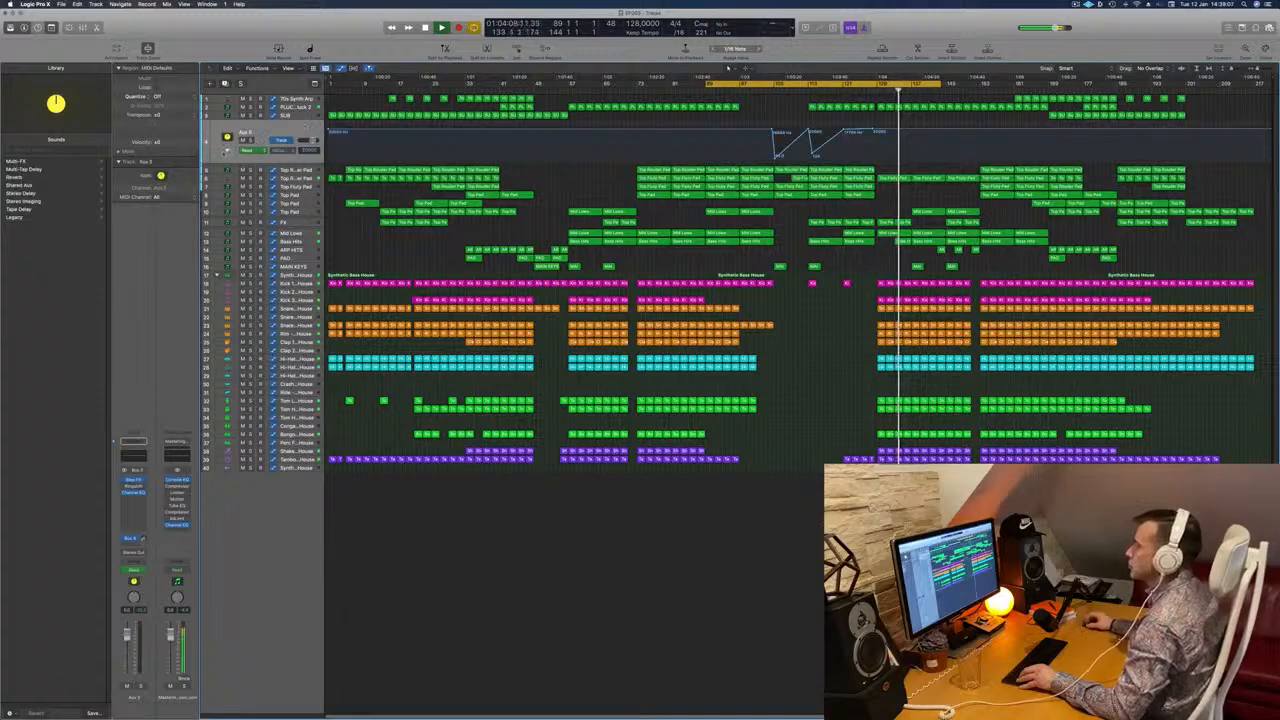
pyautogui.click(228, 151)
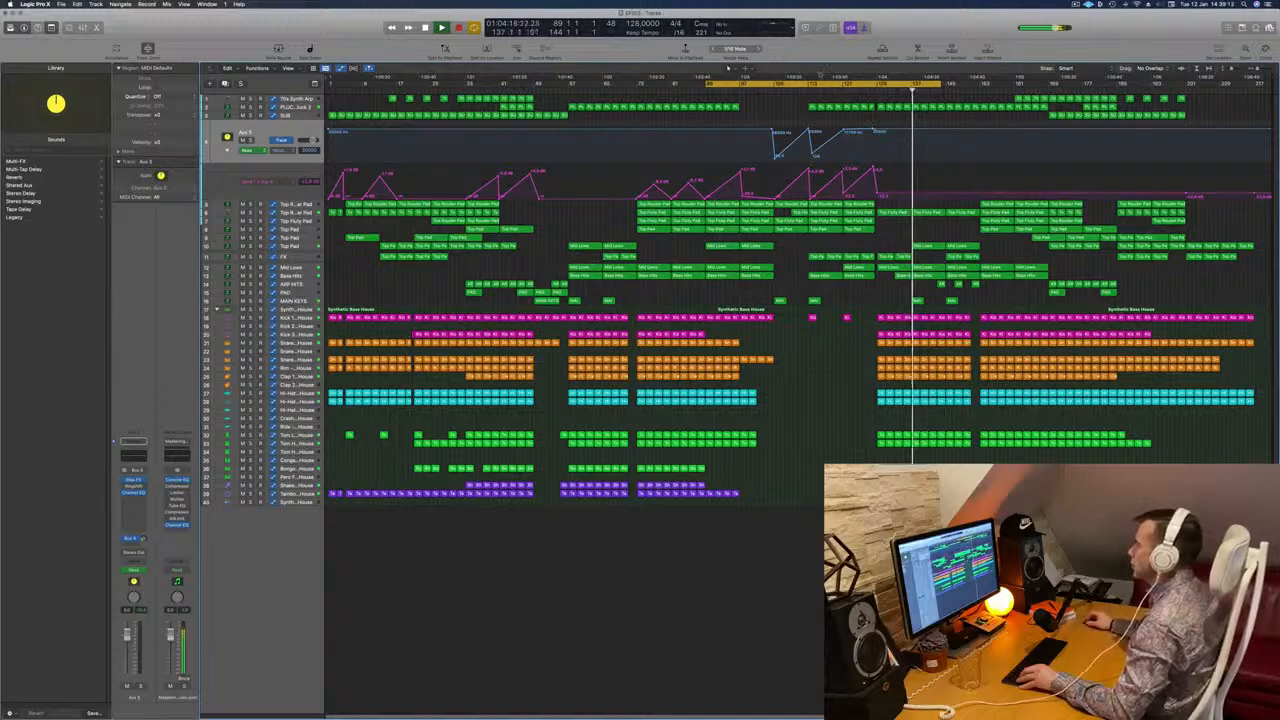
pyautogui.click(804, 90)
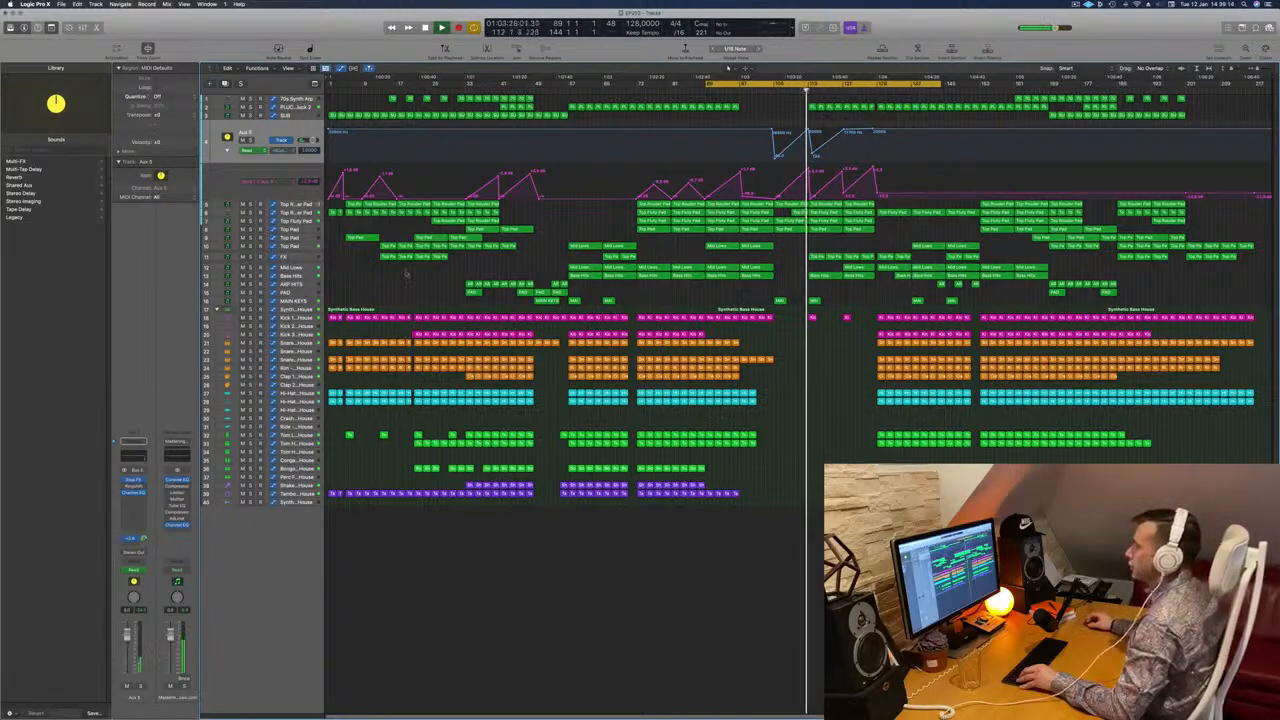
# Step: Show the FX track's volume automation lane and shape its level with points near bars 113, 121 and 129
pyautogui.click(290, 257)
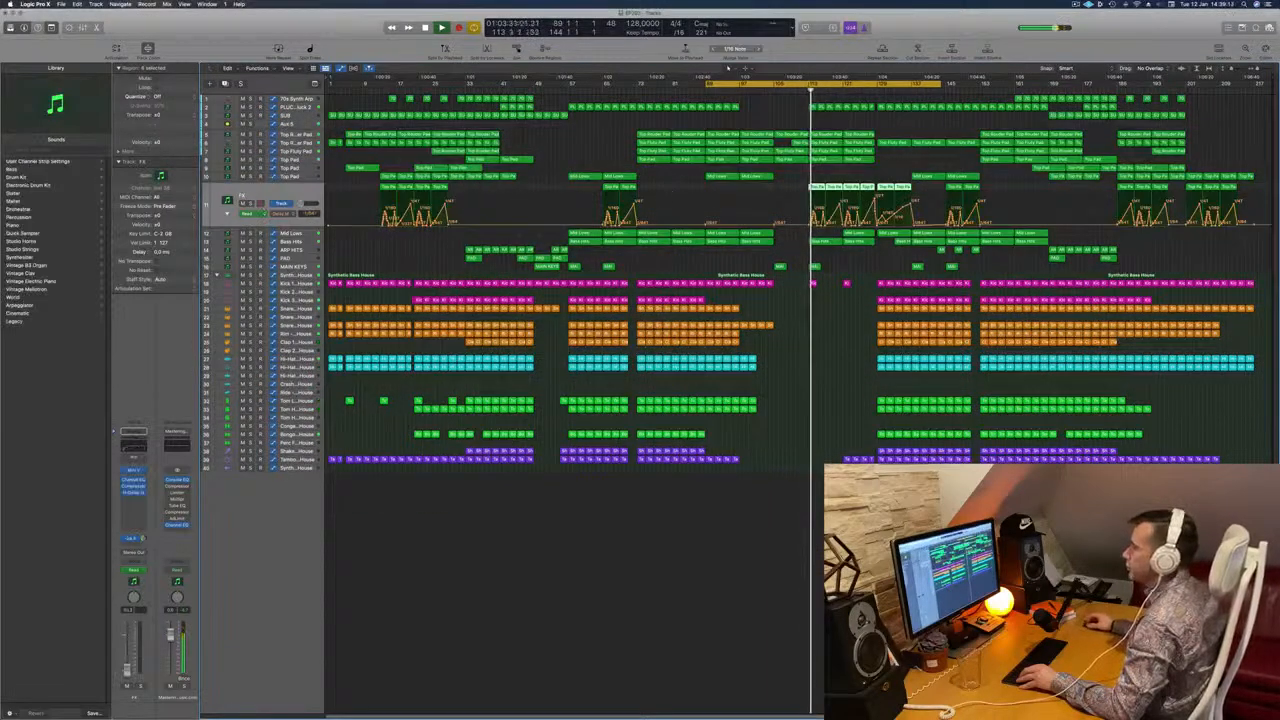
pyautogui.click(228, 214)
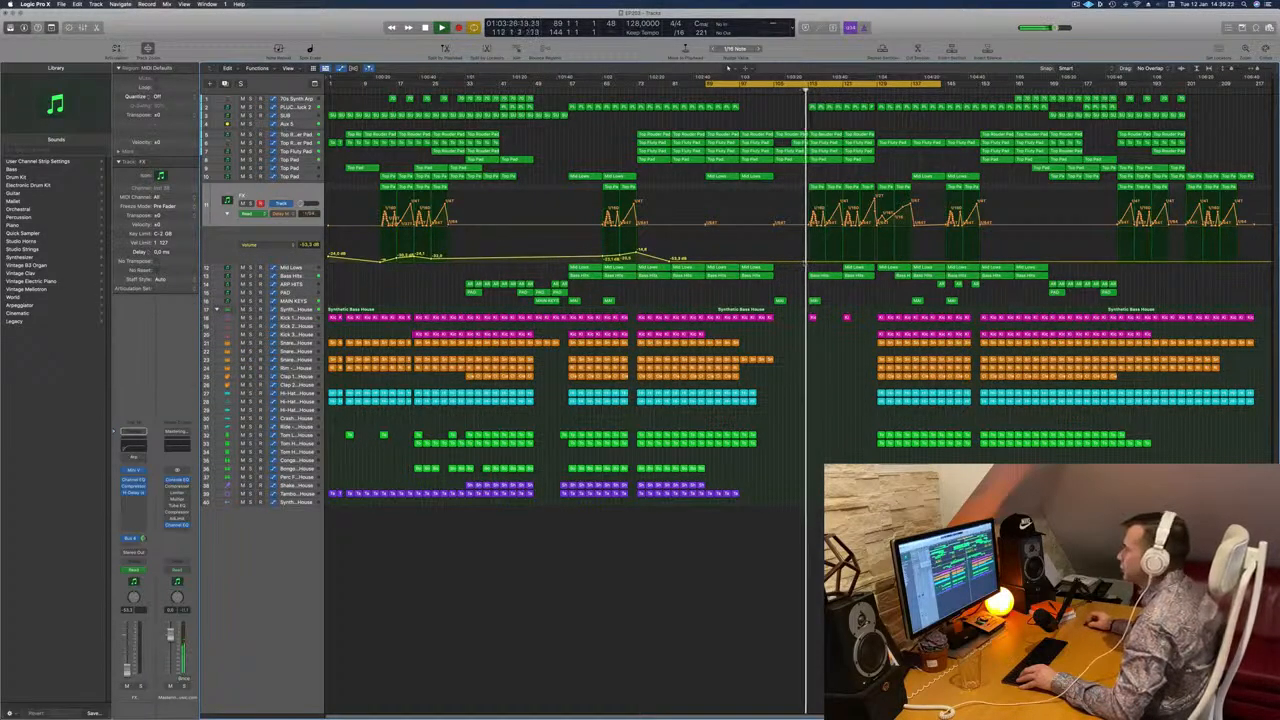
pyautogui.moveTo(803, 261); pyautogui.dragTo(843, 259)
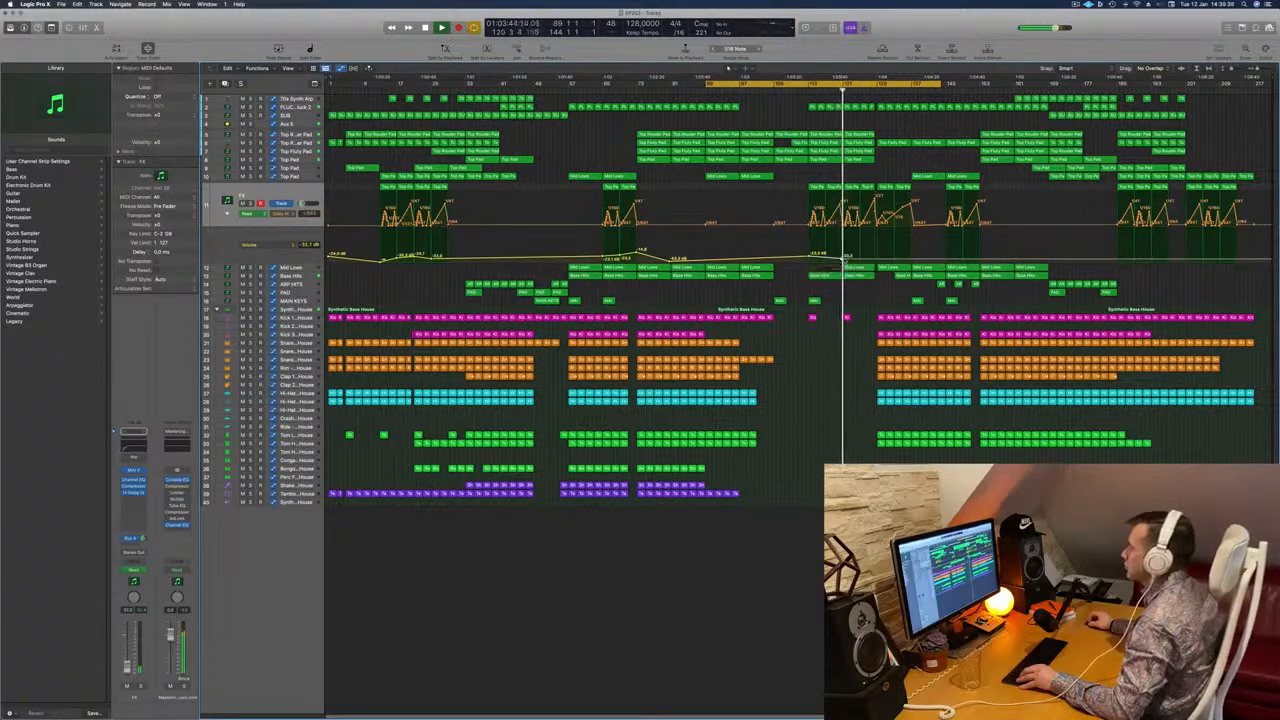
pyautogui.moveTo(844, 261); pyautogui.dragTo(845, 258)
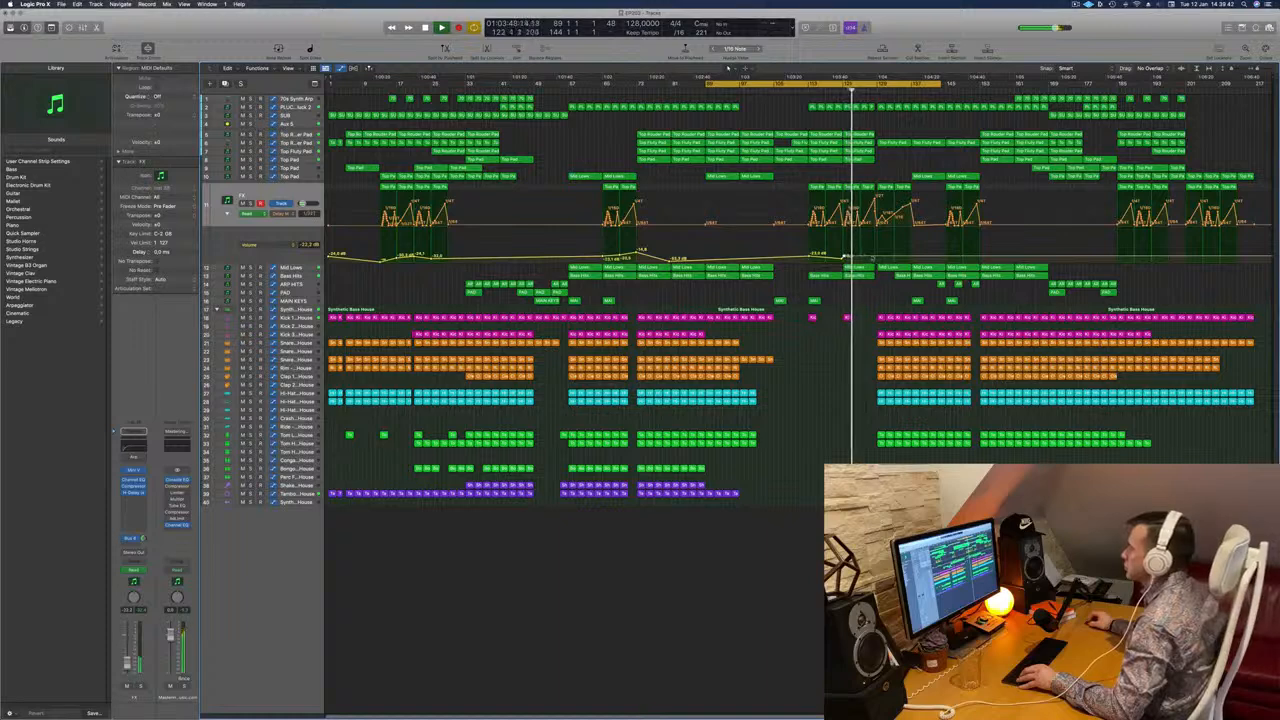
pyautogui.moveTo(875, 256); pyautogui.dragTo(875, 258)
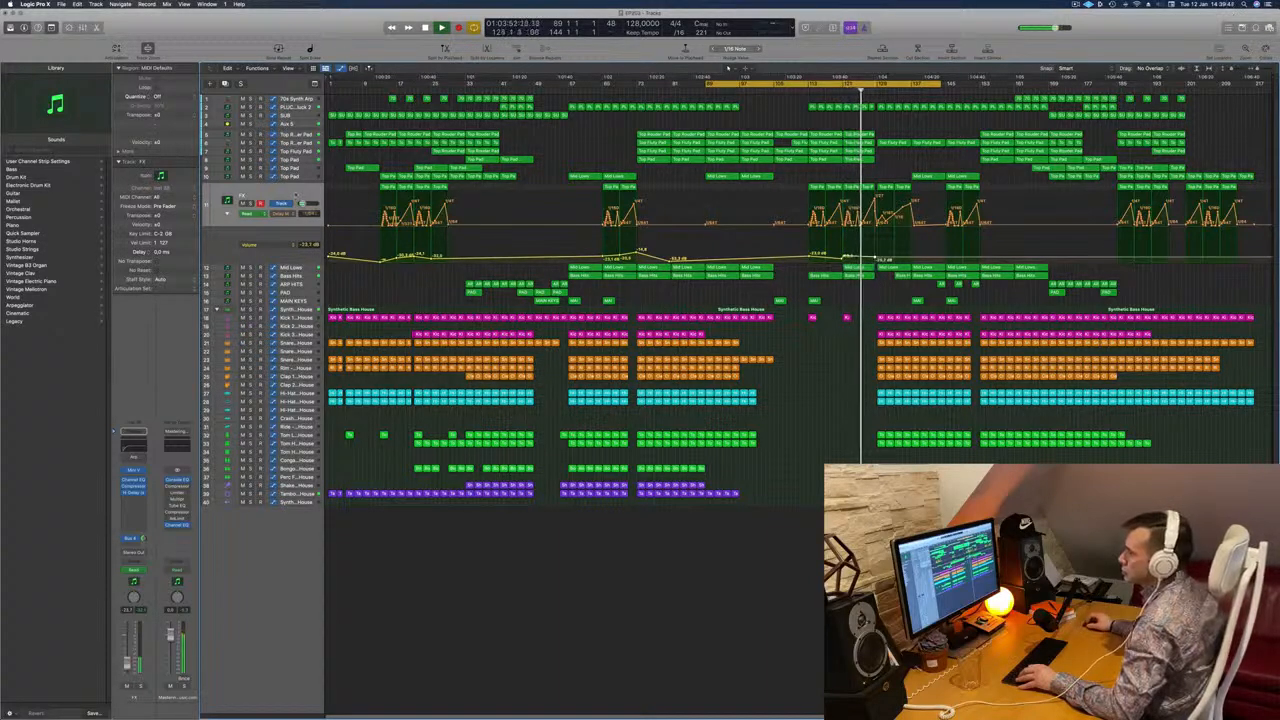
# Step: Add FX volume automation points between bars 129 and 137 and fine-tune the rise towards bar 137
pyautogui.click(295, 195)
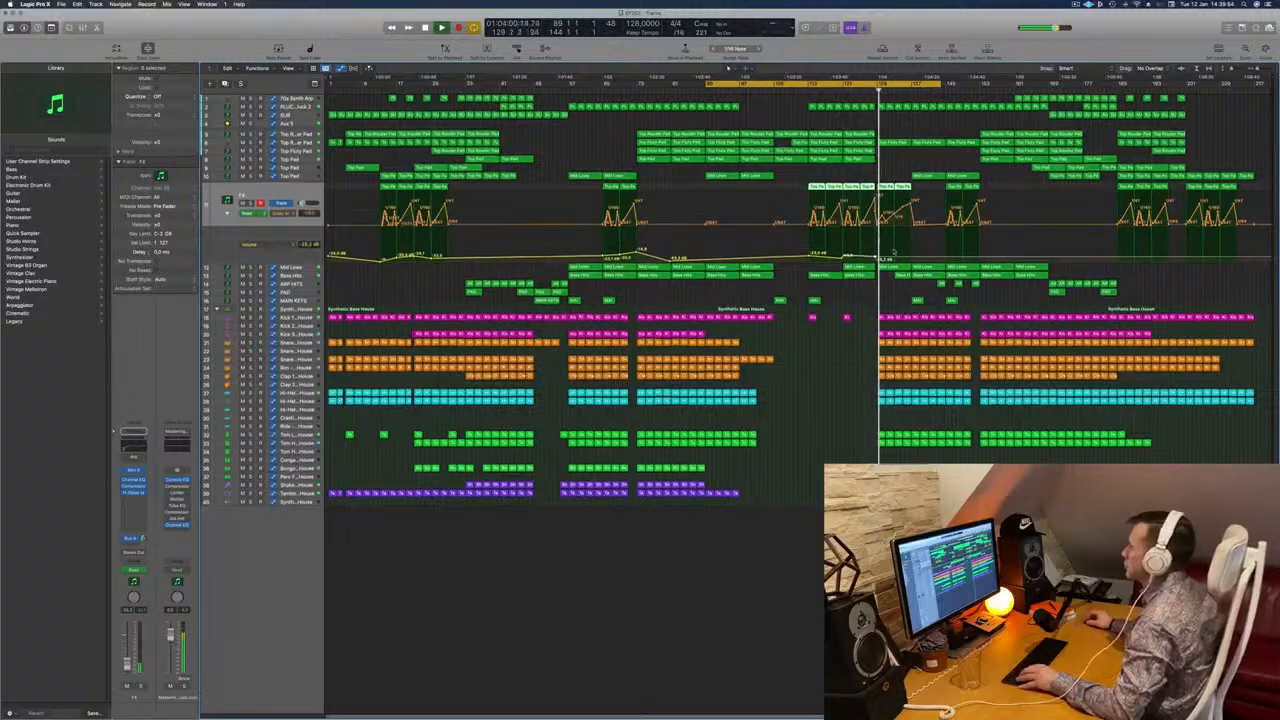
pyautogui.press('super+Right')
pyautogui.press('super+Right')
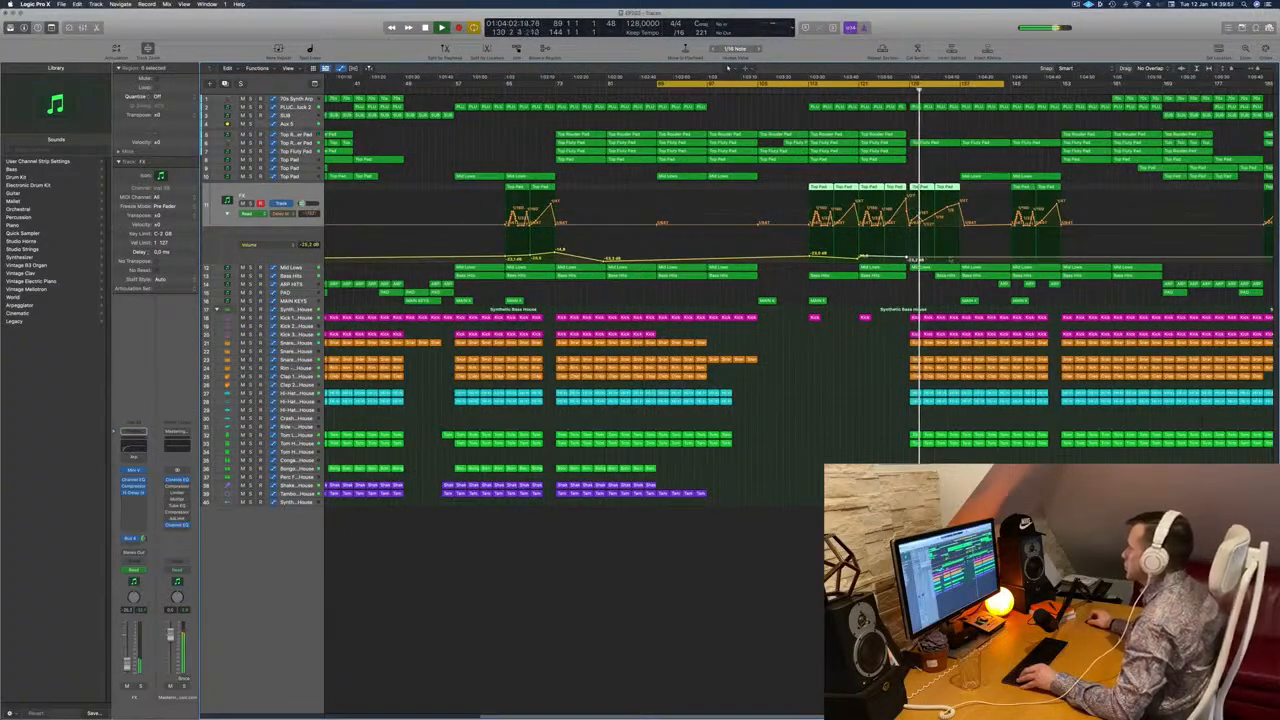
pyautogui.click(959, 258)
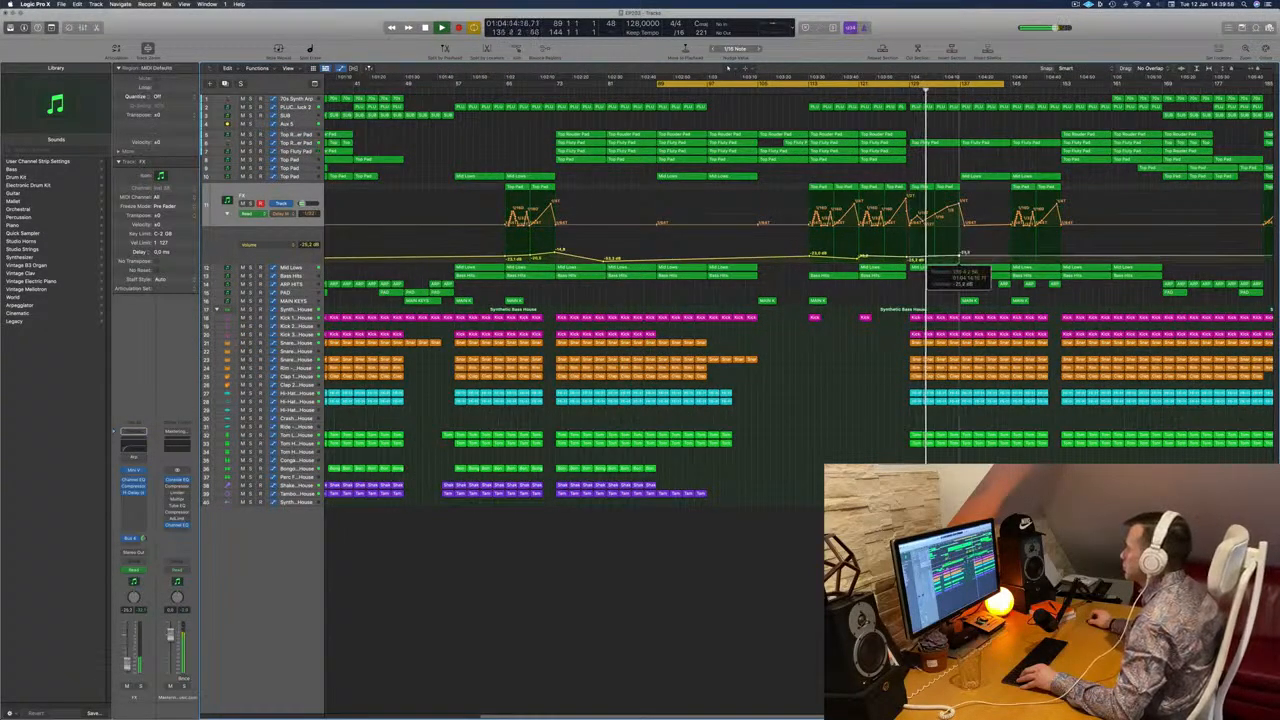
pyautogui.moveTo(959, 259); pyautogui.dragTo(959, 253)
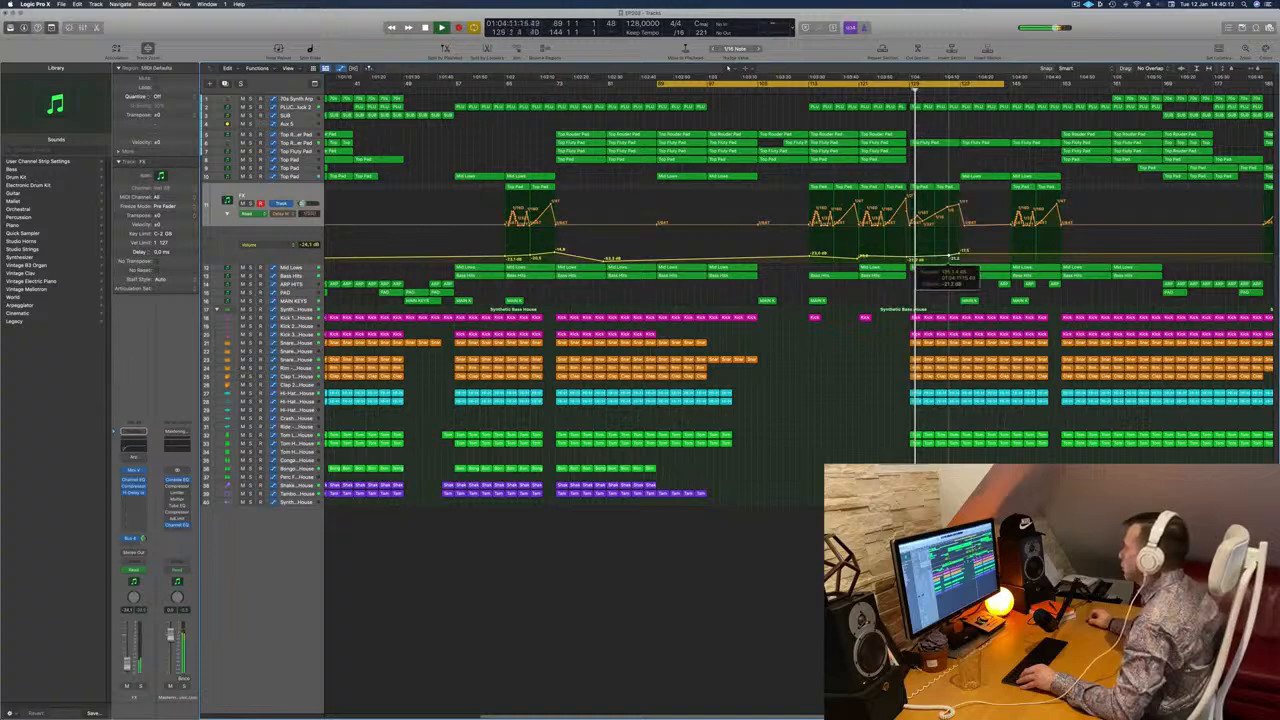
pyautogui.moveTo(960, 254); pyautogui.dragTo(960, 258)
pyautogui.scroll(-1, 935, 257)
pyautogui.scroll(1, 935, 258)
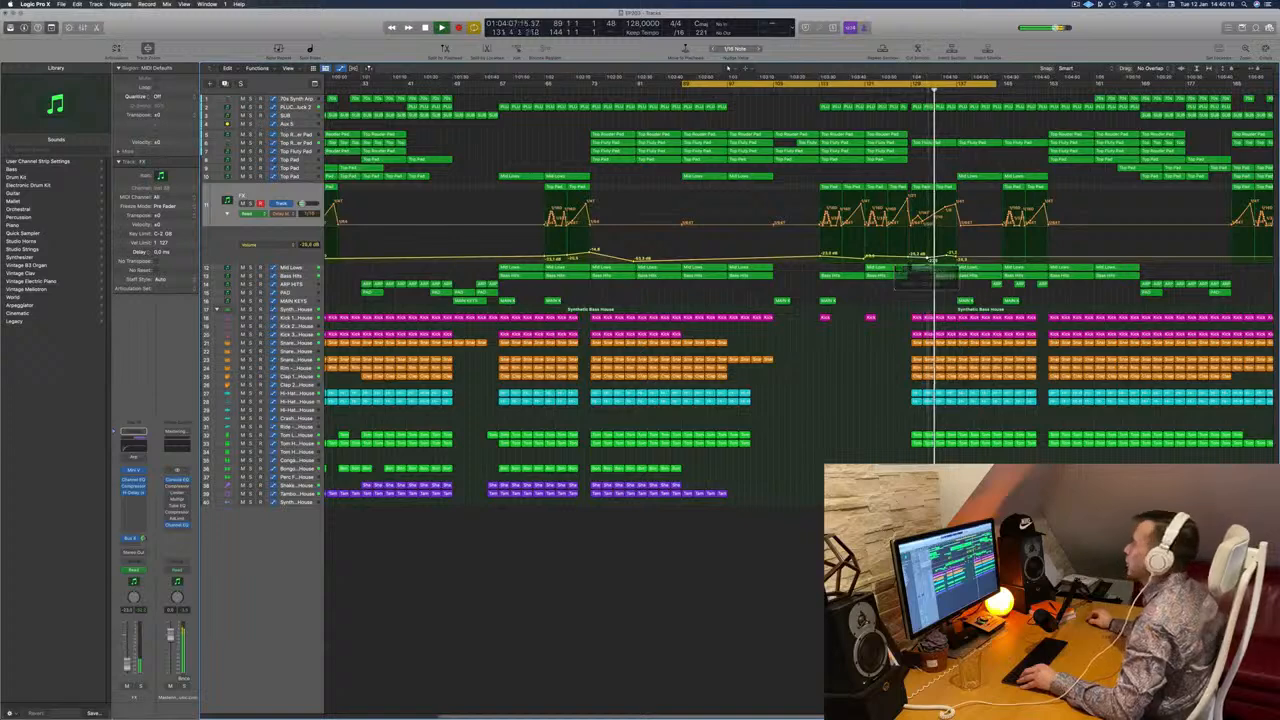
pyautogui.scroll(-2, 827, 380)
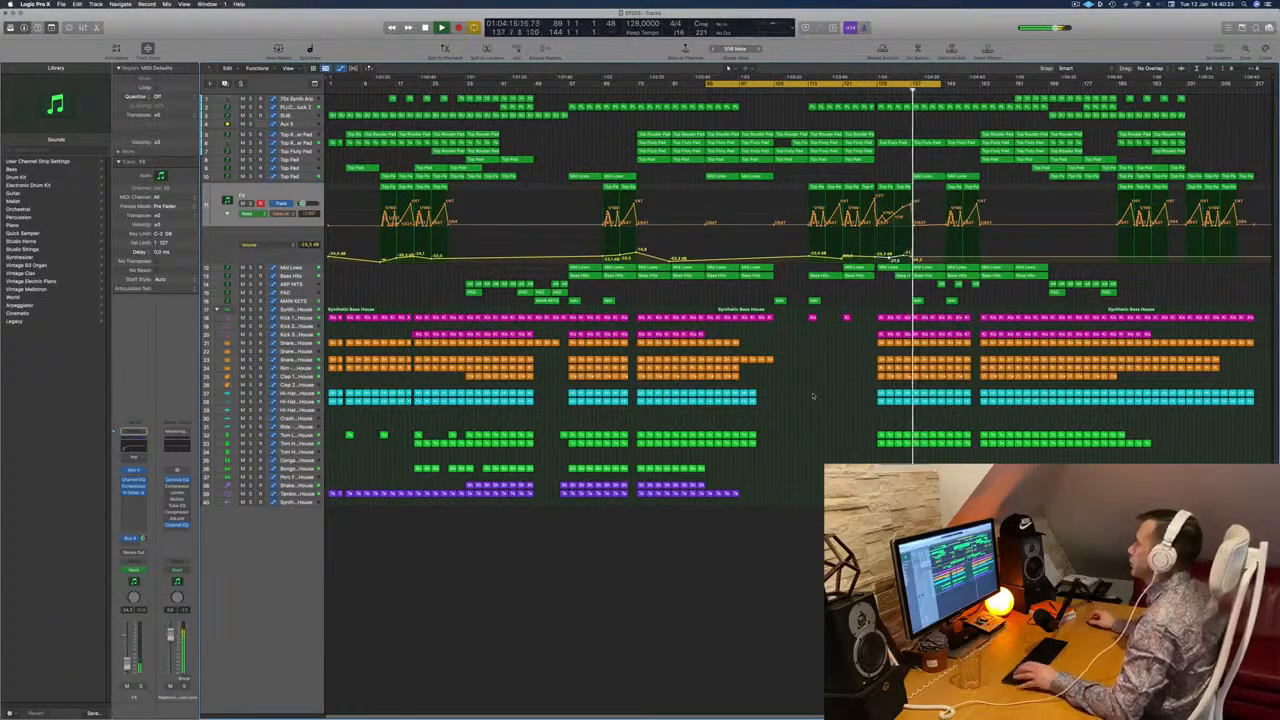
# Step: Restart playback, then open the Vintage Console EQ on the master channel to check its settings and close it again
pyautogui.press('space')
pyautogui.press('space')
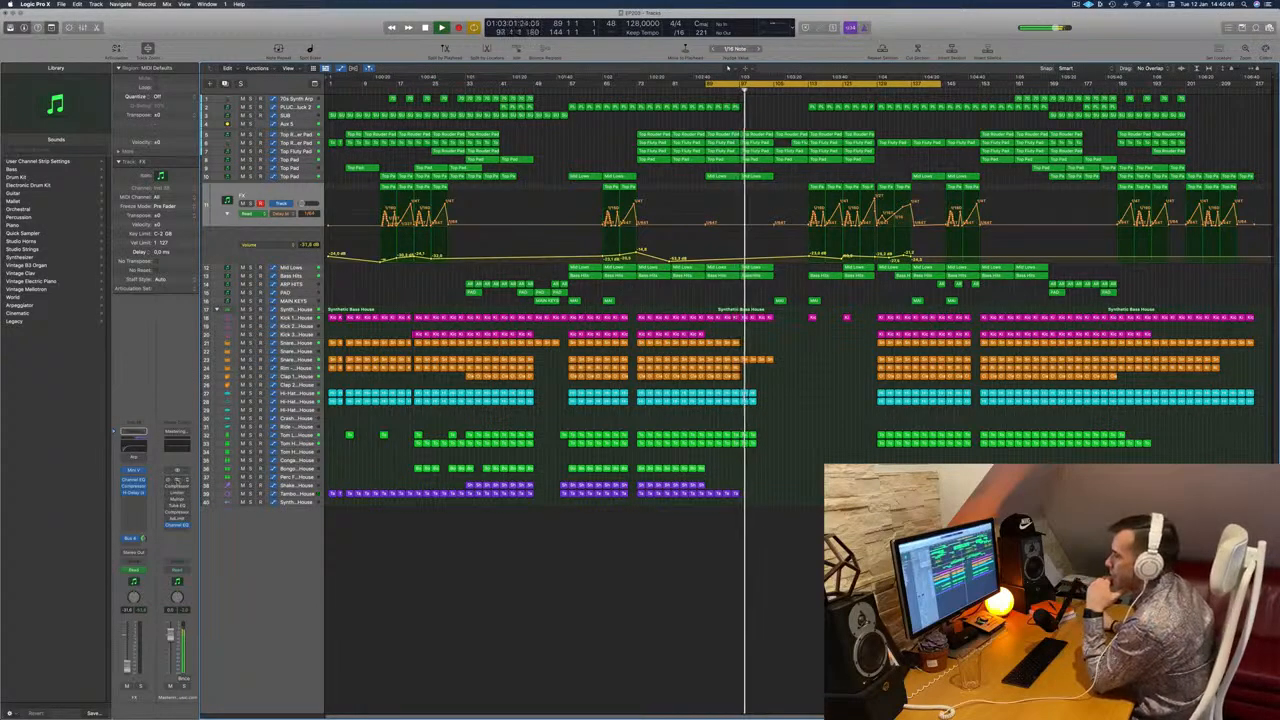
pyautogui.click(175, 481)
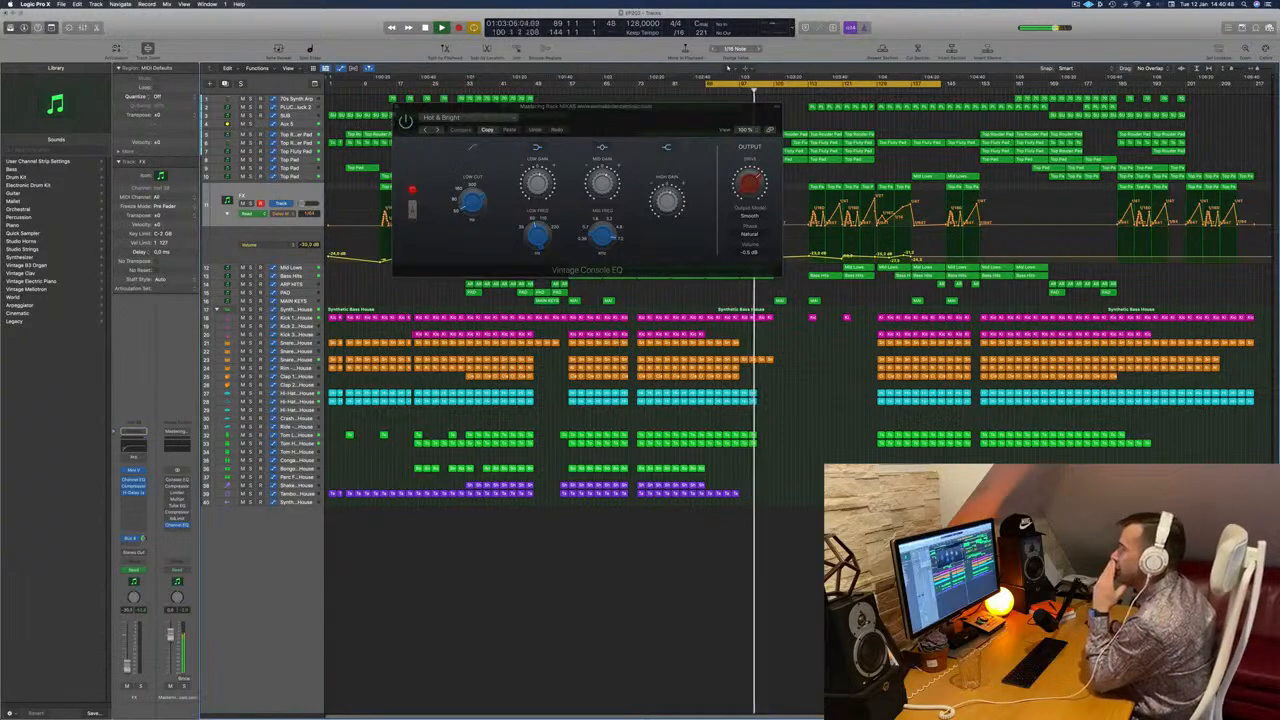
pyautogui.click(397, 106)
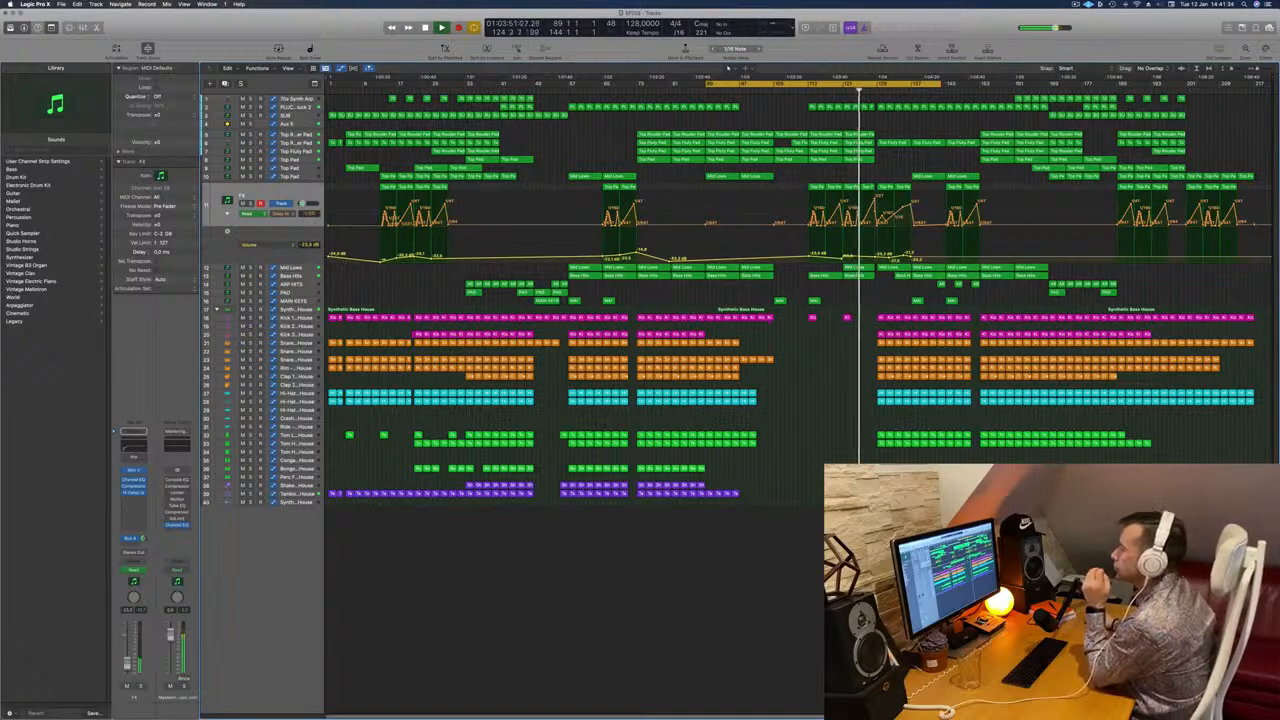
# Step: Select the Mid Lows track and shape its automation curve with points near bars 121, 129 and 145
pyautogui.click(307, 269)
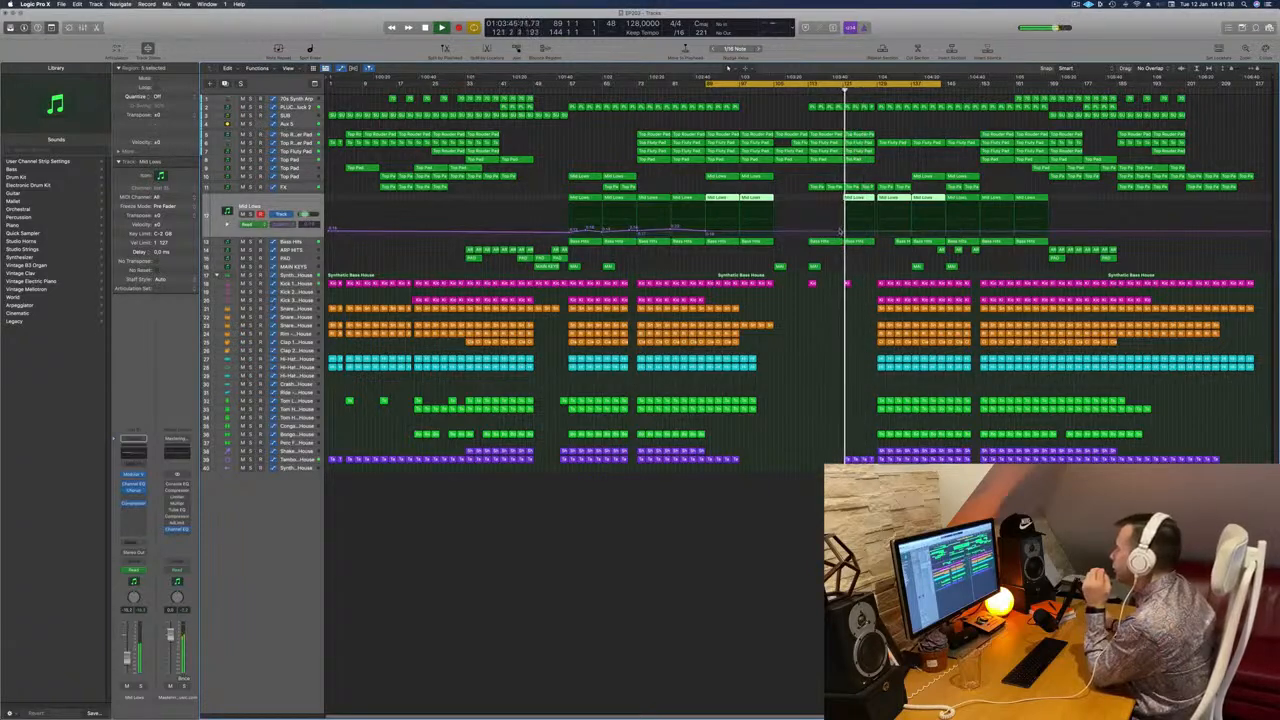
pyautogui.click(840, 231)
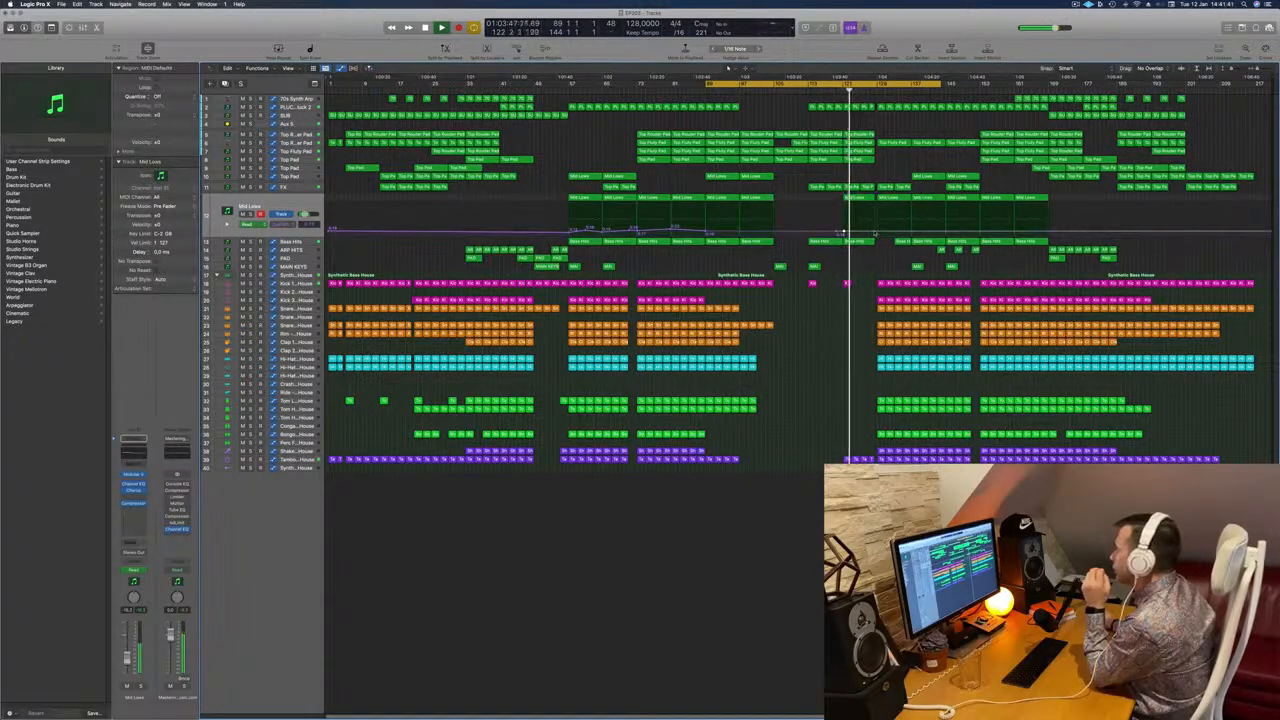
pyautogui.moveTo(844, 233); pyautogui.dragTo(846, 236)
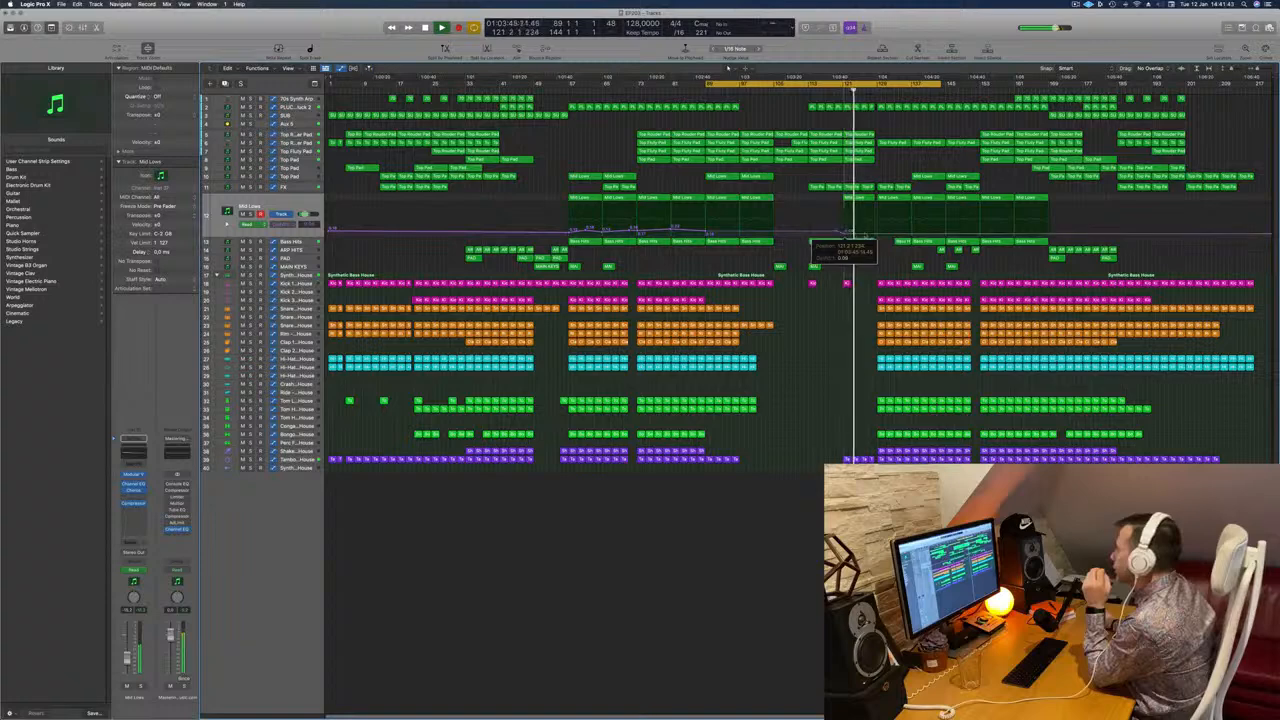
pyautogui.click(875, 235)
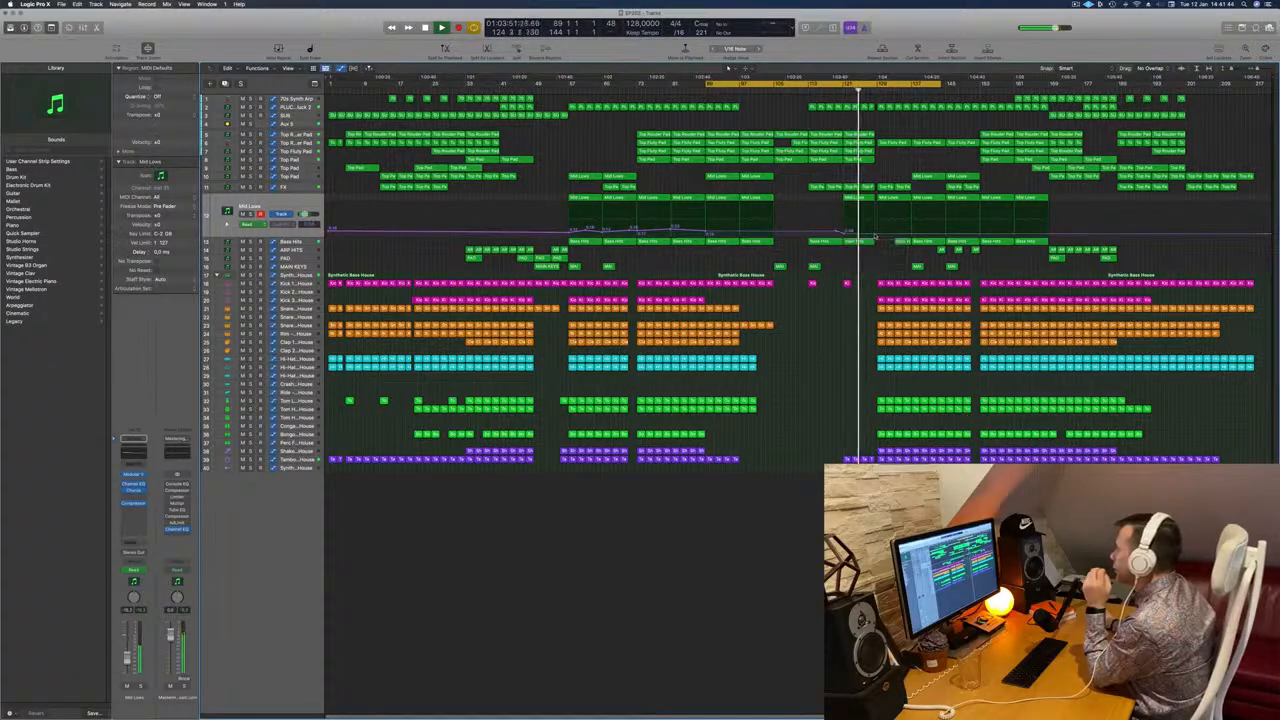
pyautogui.moveTo(875, 234); pyautogui.dragTo(878, 227)
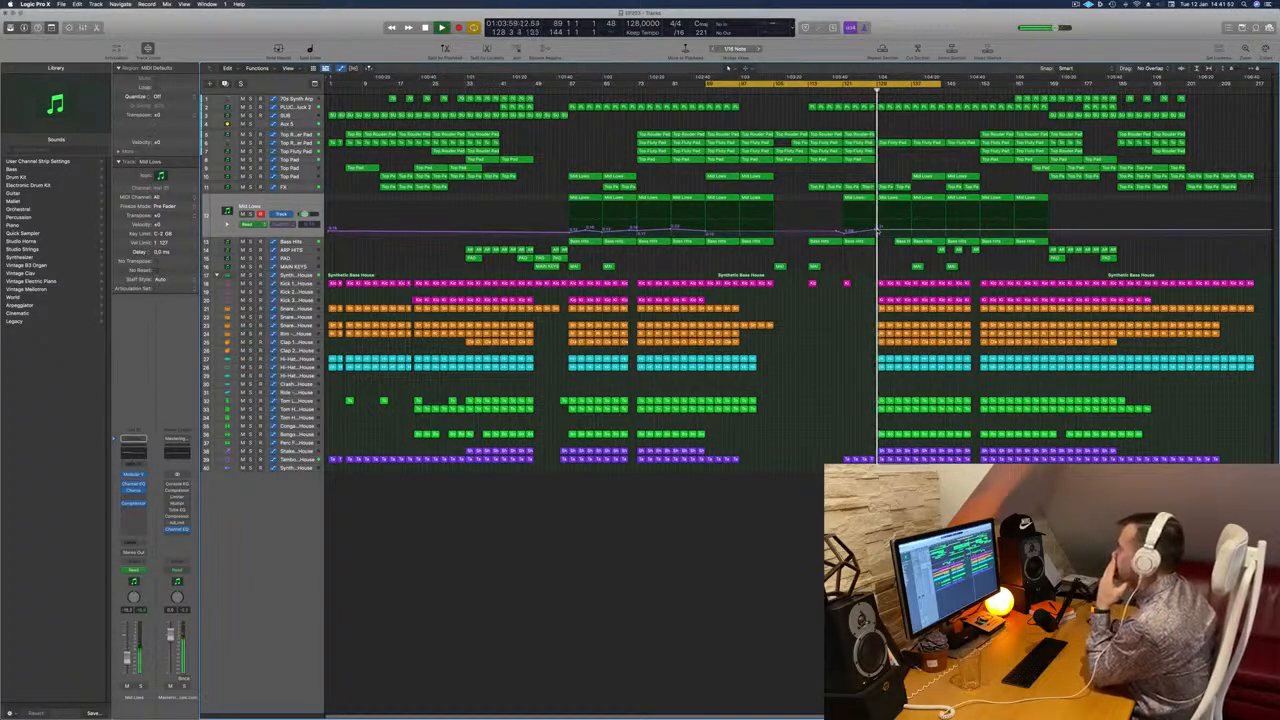
pyautogui.moveTo(878, 231); pyautogui.dragTo(878, 233)
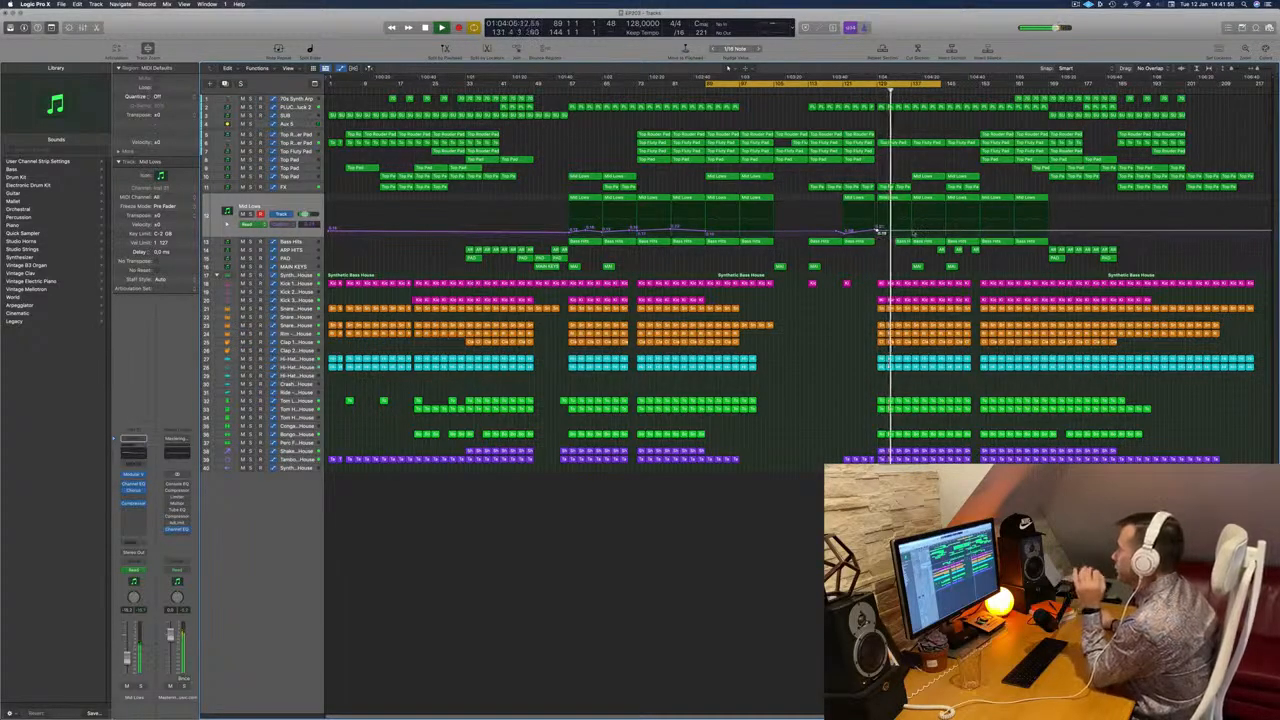
pyautogui.moveTo(911, 231); pyautogui.dragTo(946, 229)
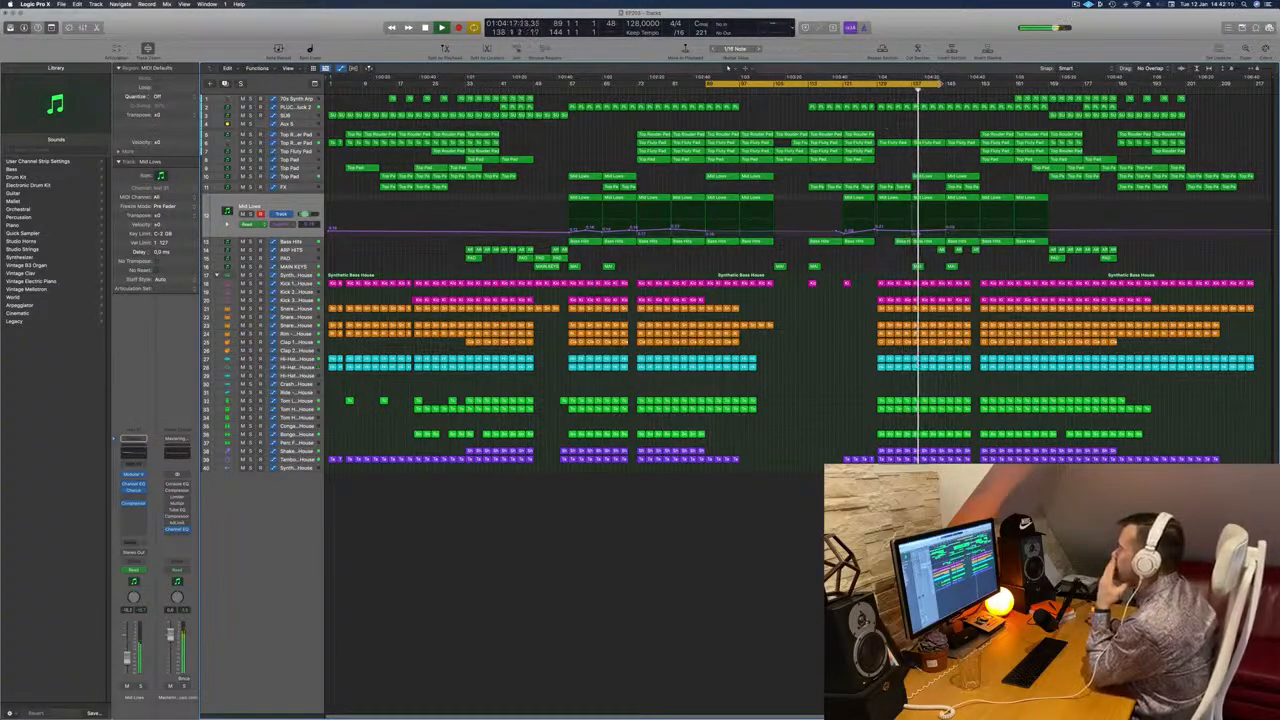
# Step: Set the cycle range to start at bar 129 and raise Aux 5's level automation to a peak near bar 161
pyautogui.moveTo(907, 83); pyautogui.dragTo(1077, 83)
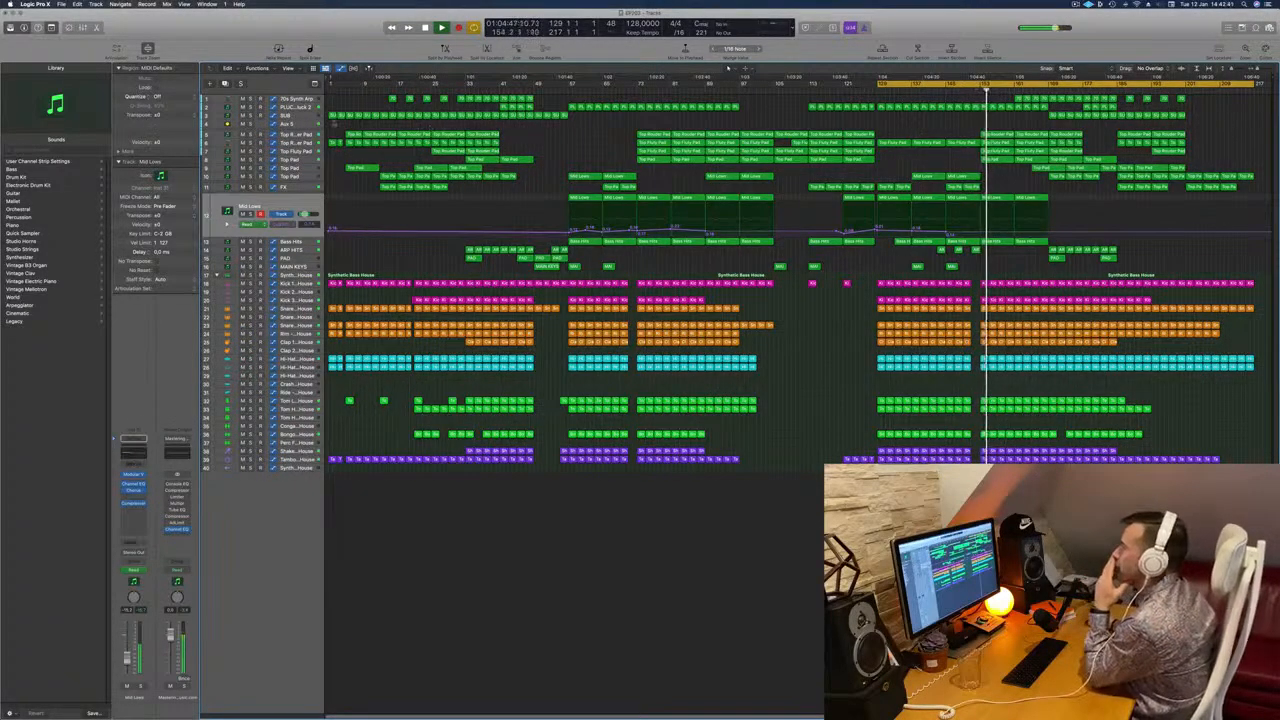
pyautogui.click(918, 129)
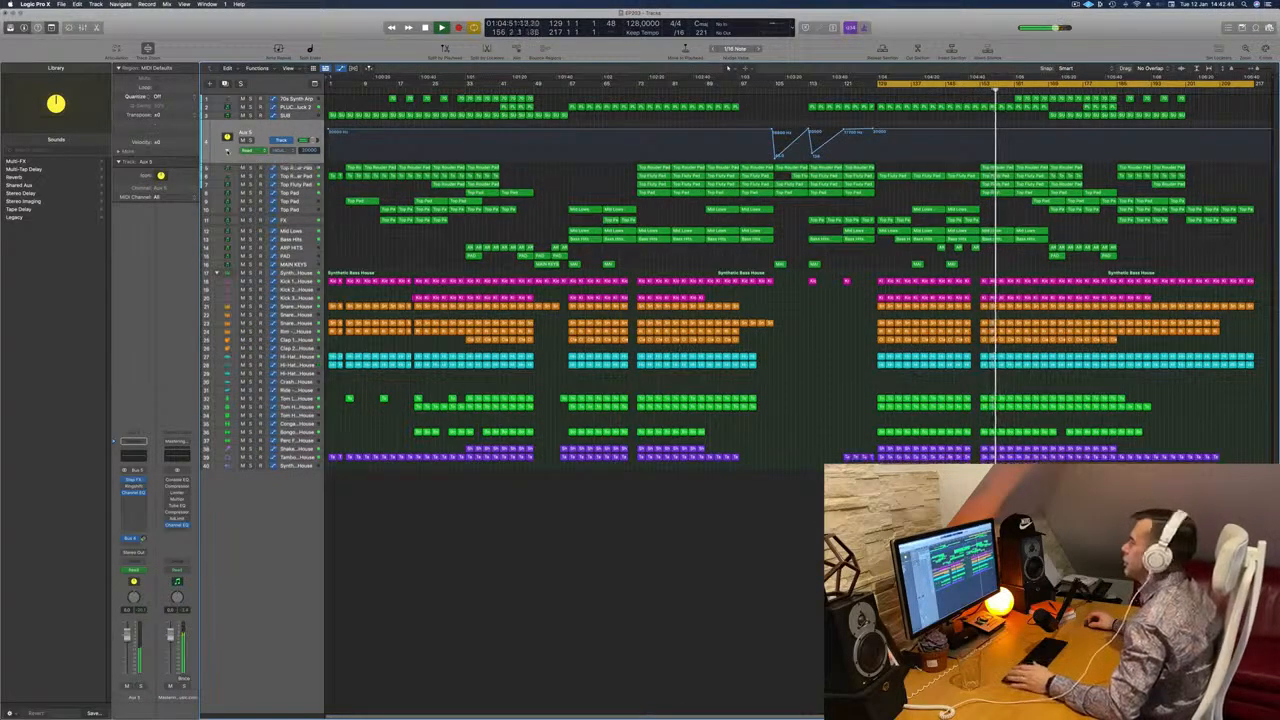
pyautogui.click(227, 151)
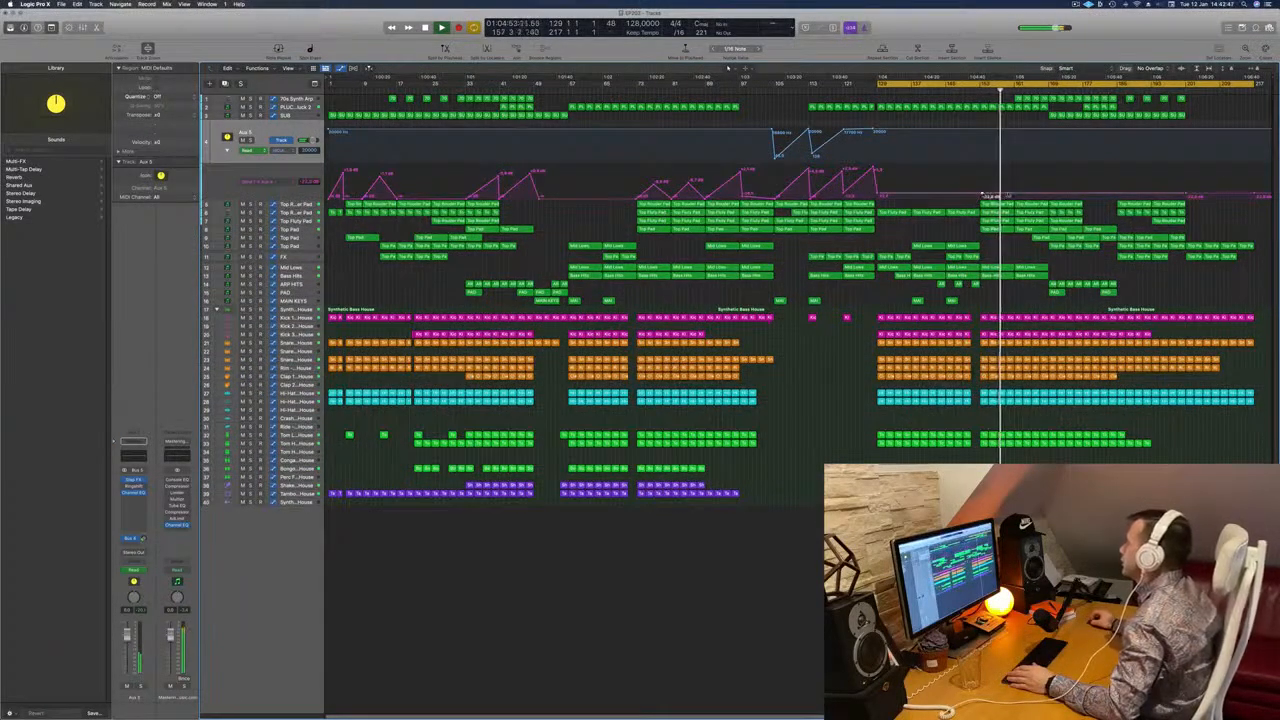
pyautogui.moveTo(1013, 194); pyautogui.dragTo(1014, 177)
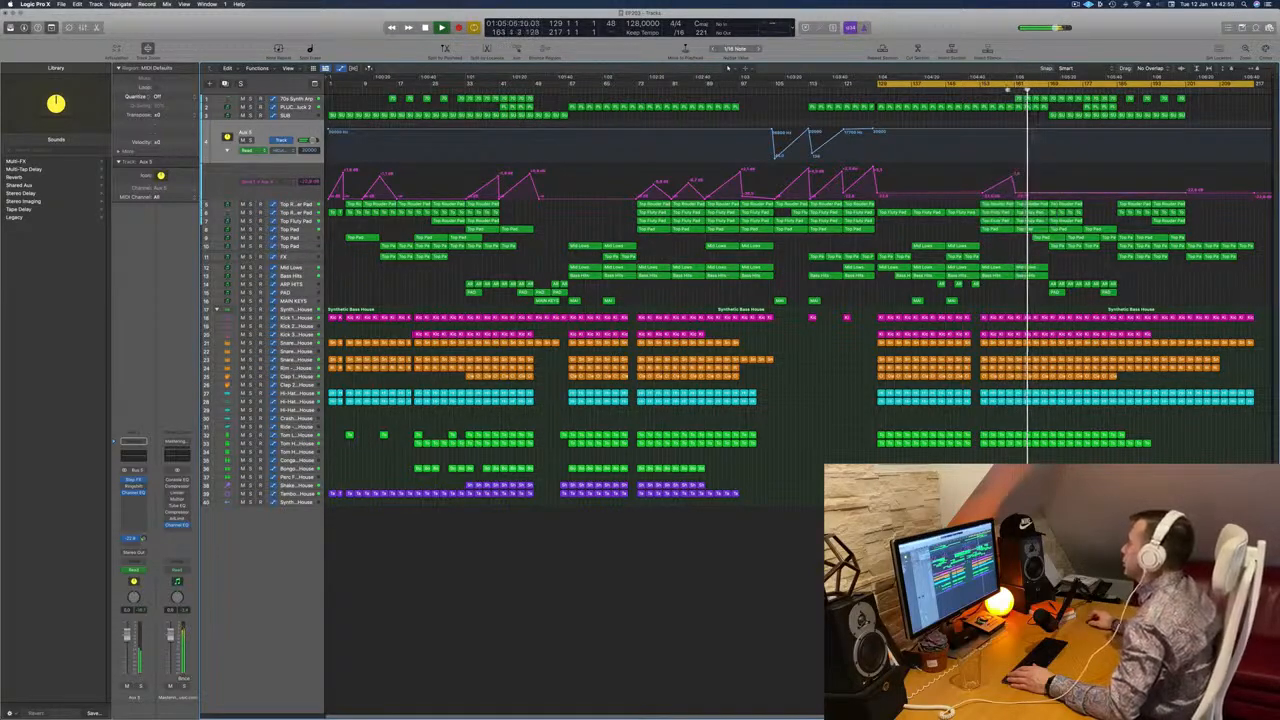
# Step: Delete the 70s Synth Arp regions between bars 161 and 169
pyautogui.moveTo(1020, 101); pyautogui.dragTo(1046, 102)
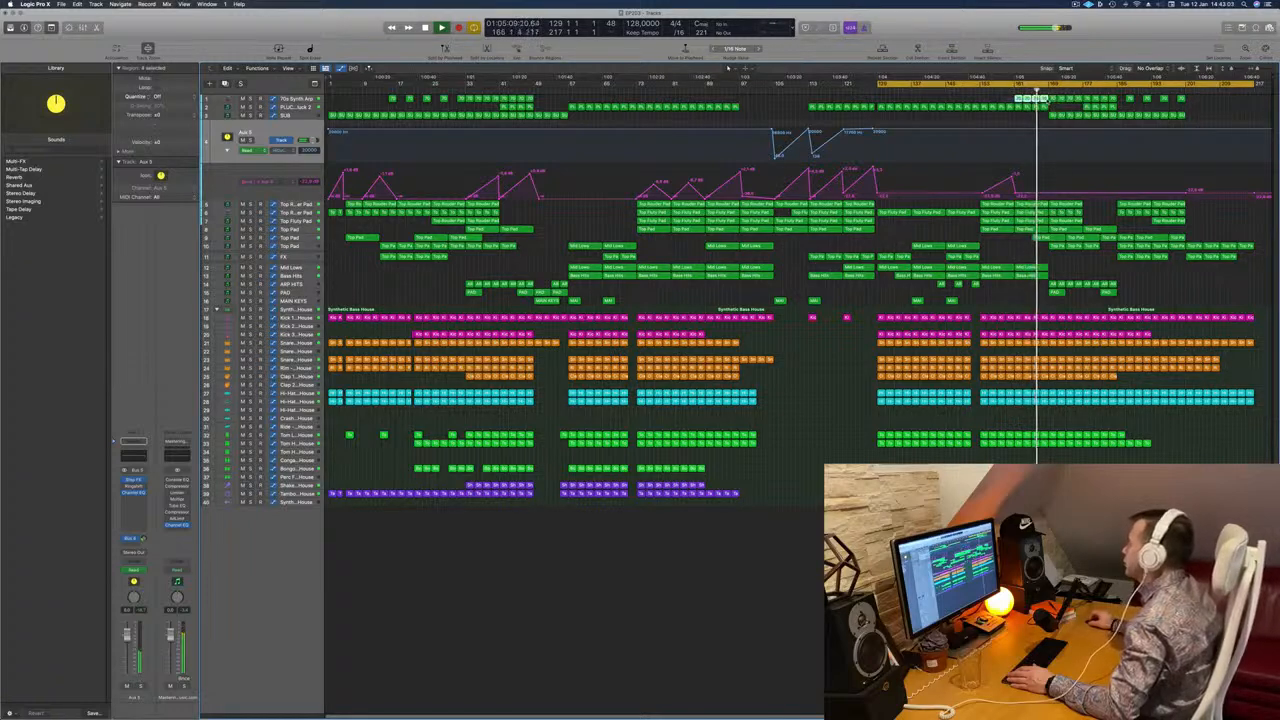
pyautogui.press('Delete')
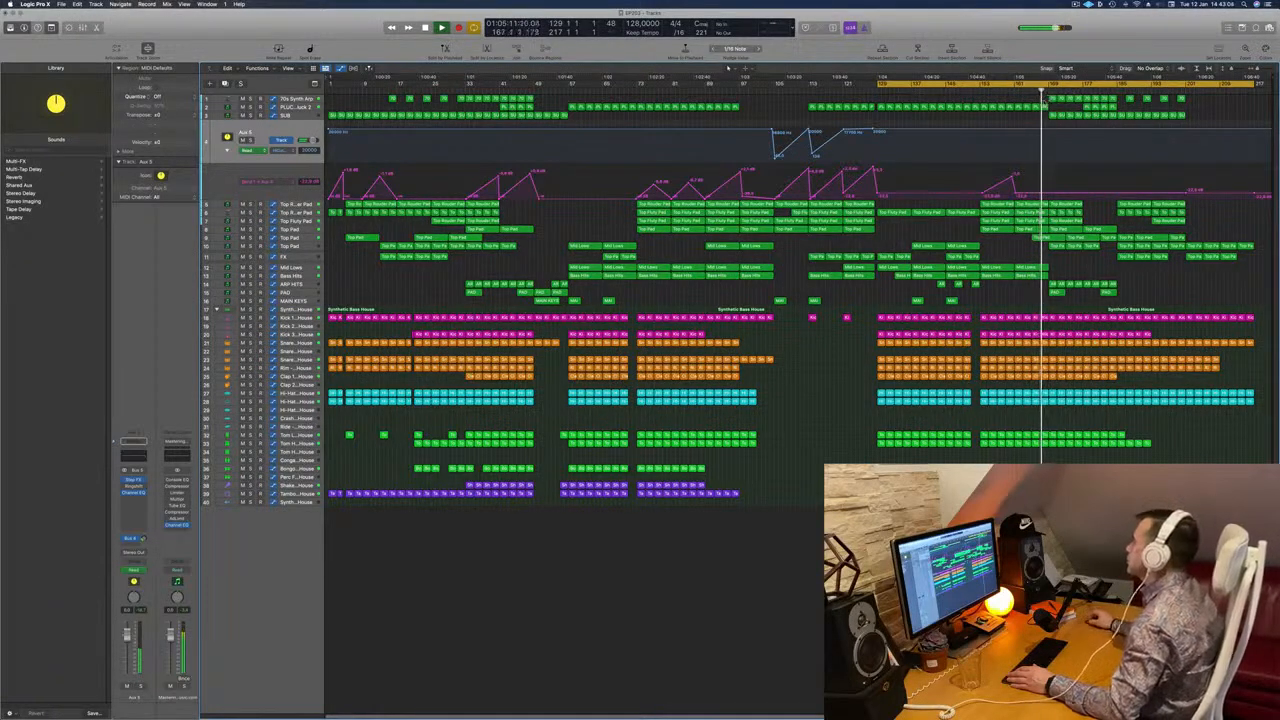
# Step: Add a second Aux 5 level automation peak near bar 169 and bring it back down by about bar 177
pyautogui.click(1049, 194)
pyautogui.moveTo(1049, 193); pyautogui.dragTo(1048, 174)
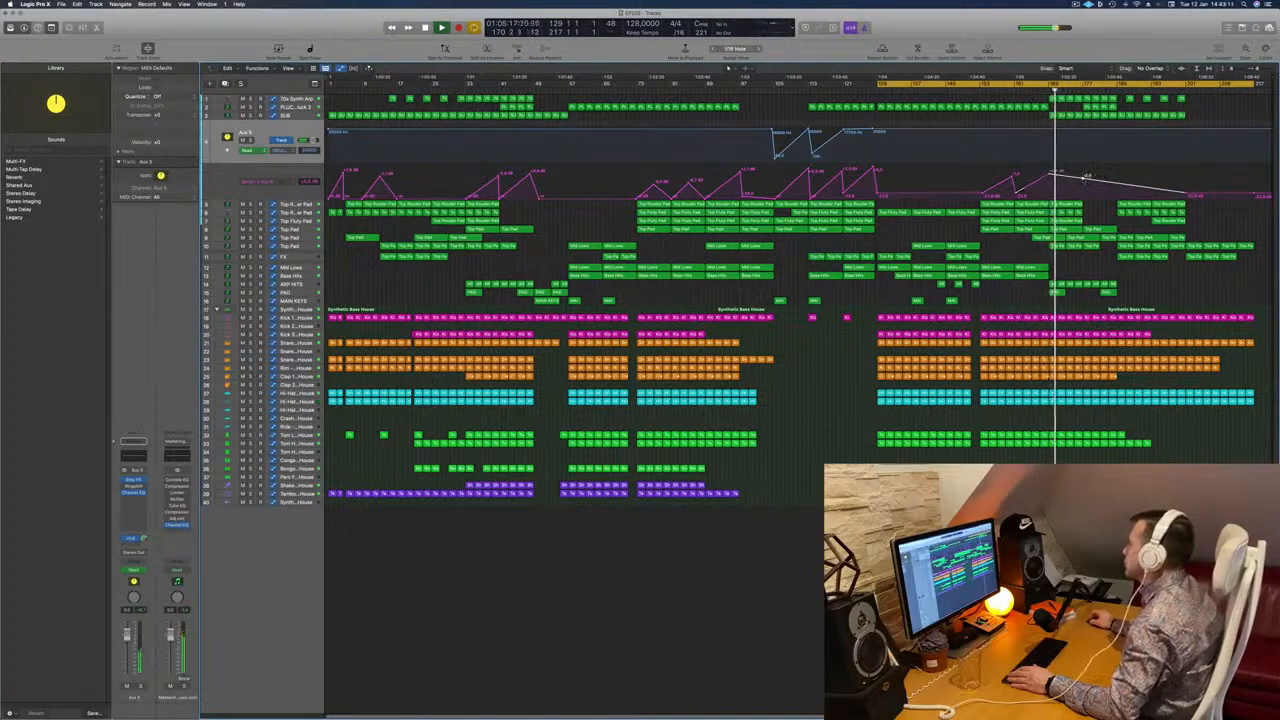
pyautogui.moveTo(1086, 177); pyautogui.dragTo(1084, 197)
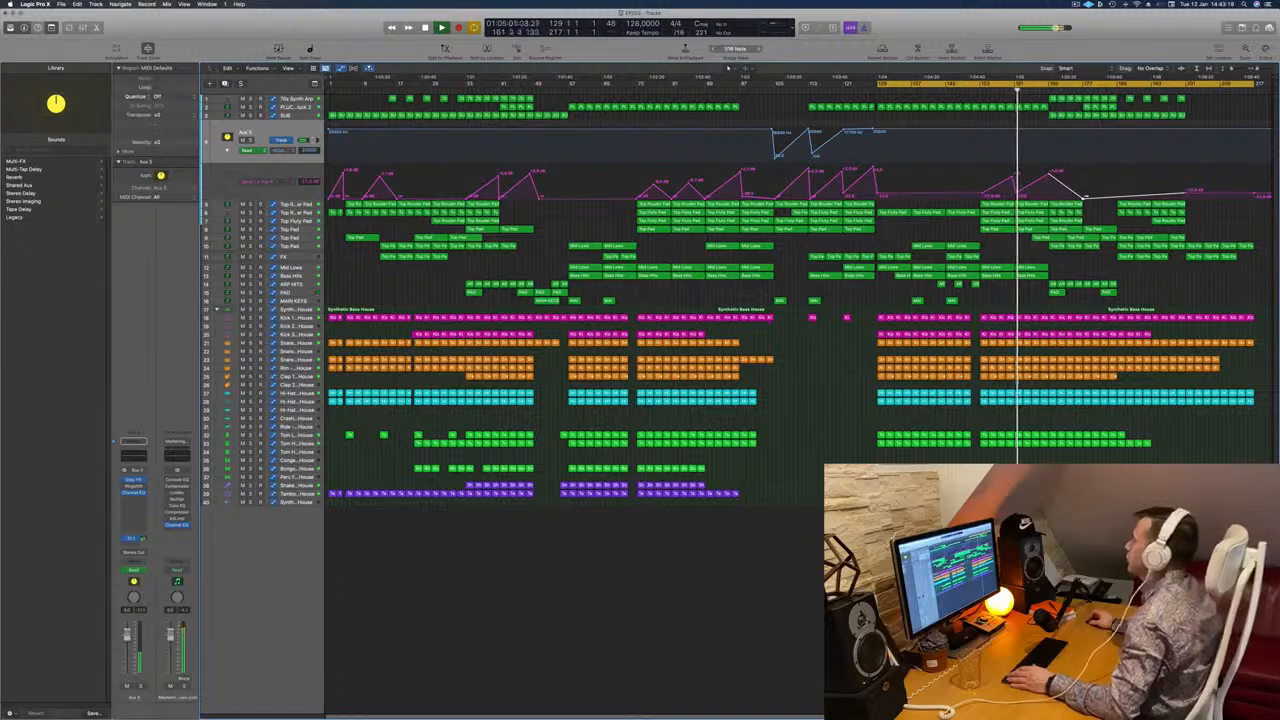
pyautogui.click(1050, 174)
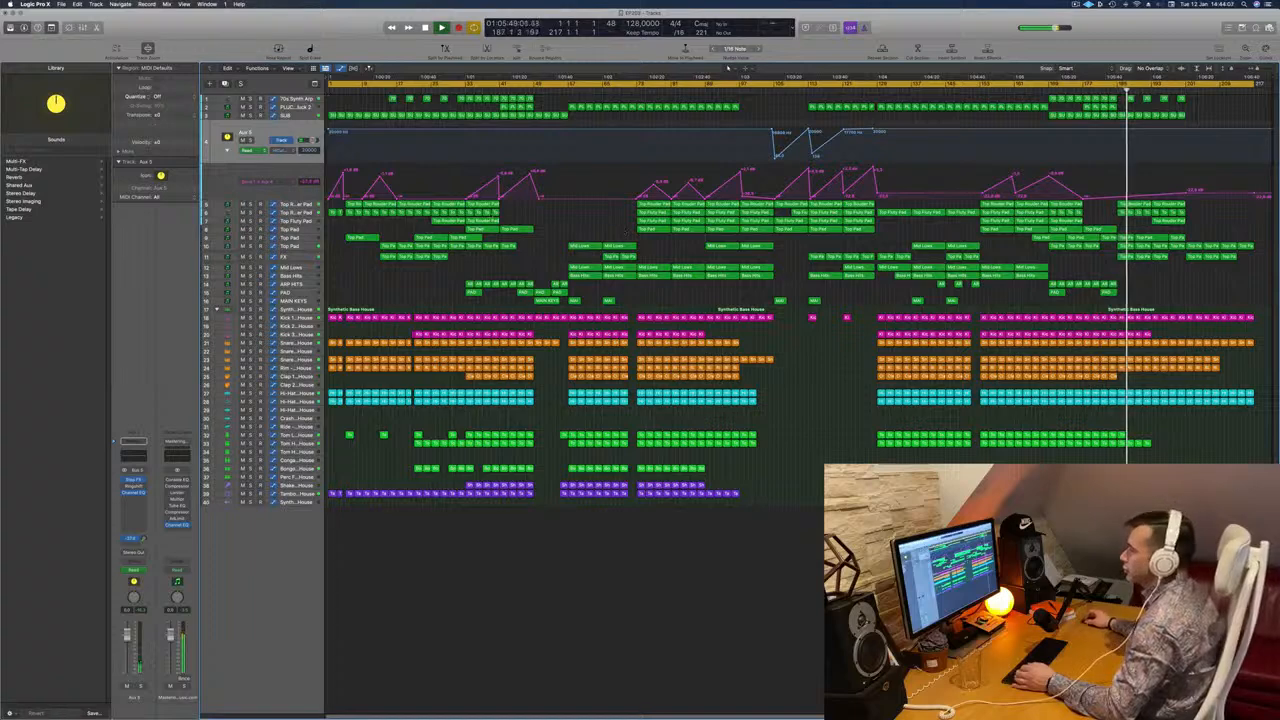
# Step: Show the FX track's volume automation lane and add and adjust points near bars 185 and 189
pyautogui.click(300, 260)
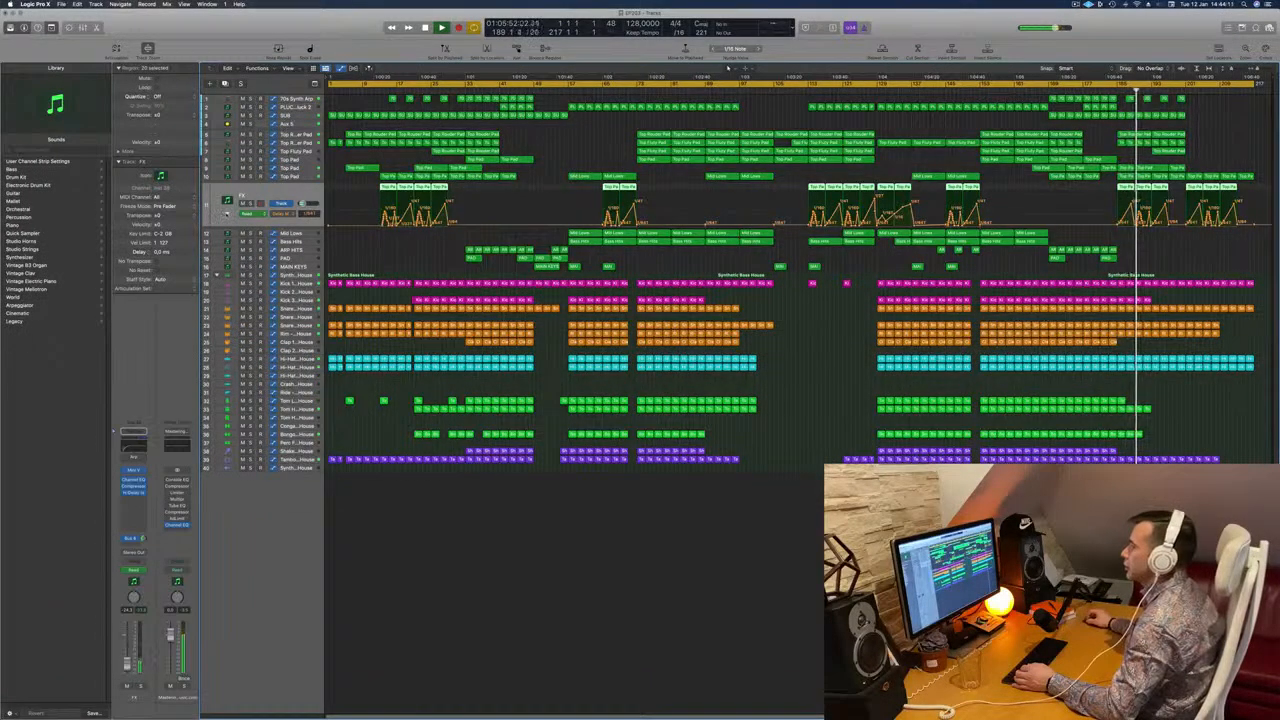
pyautogui.click(227, 213)
pyautogui.click(900, 151)
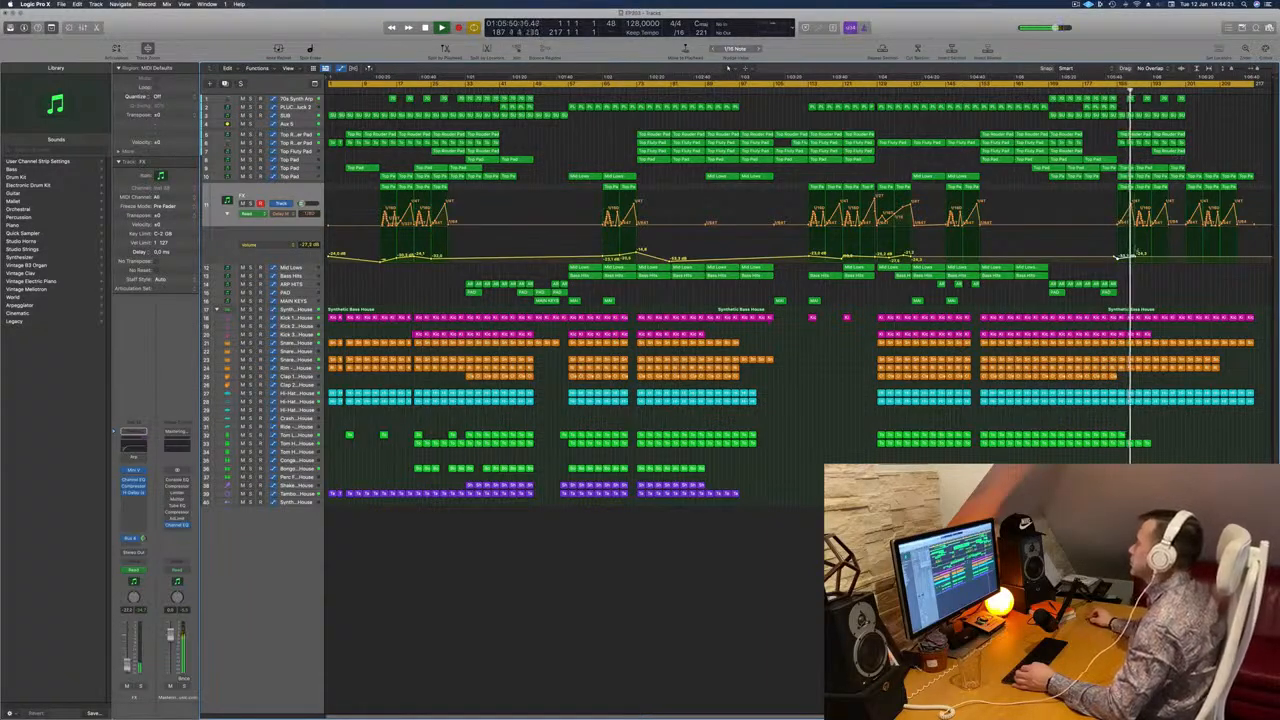
pyautogui.click(1115, 258)
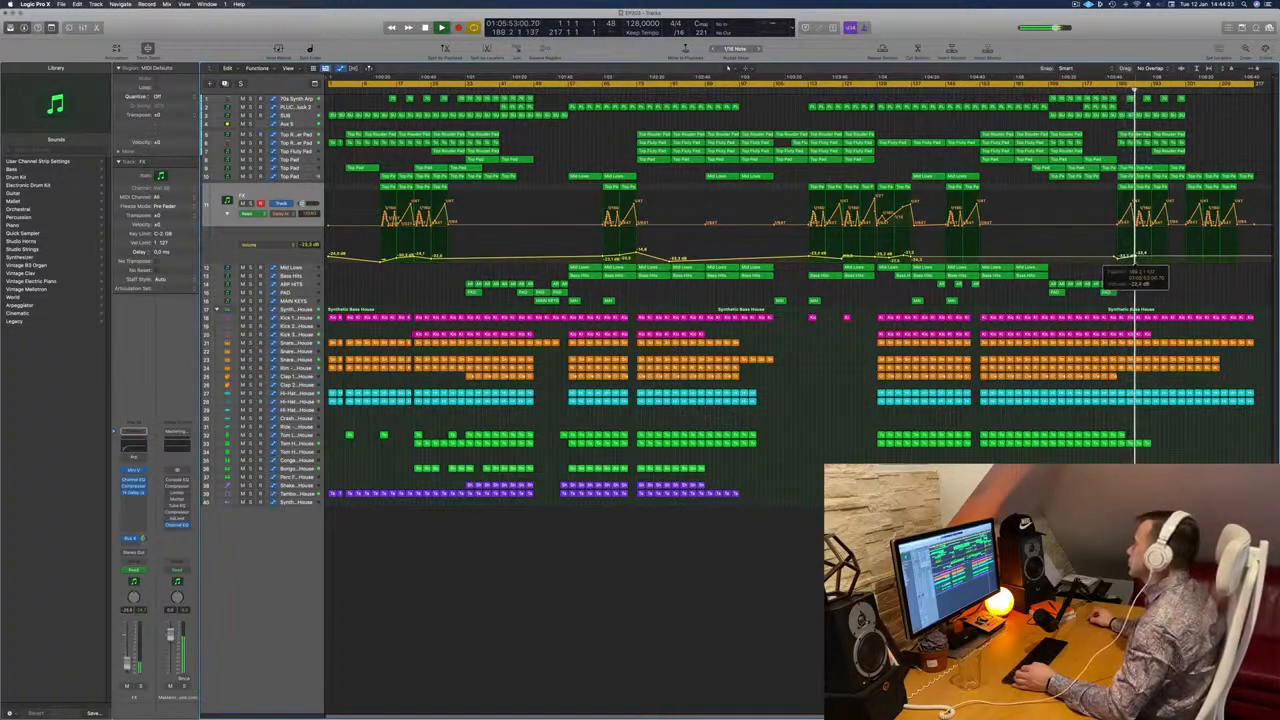
pyautogui.moveTo(1134, 257); pyautogui.dragTo(1134, 258)
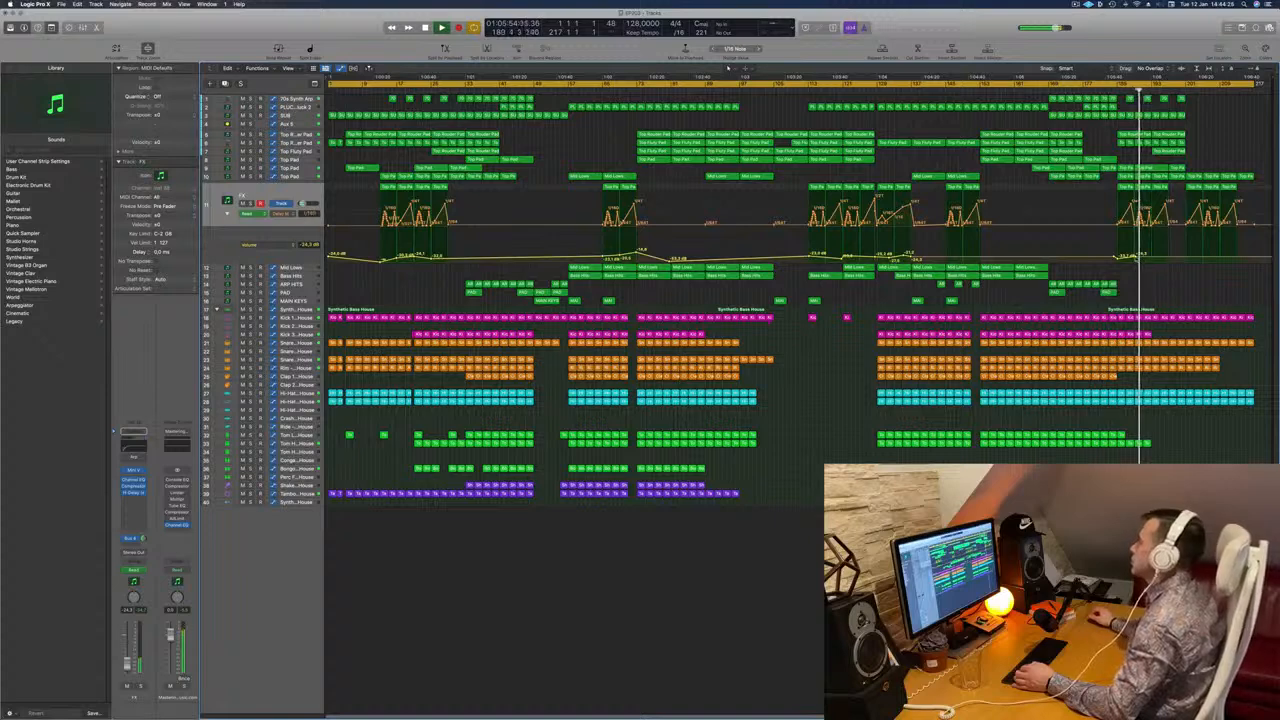
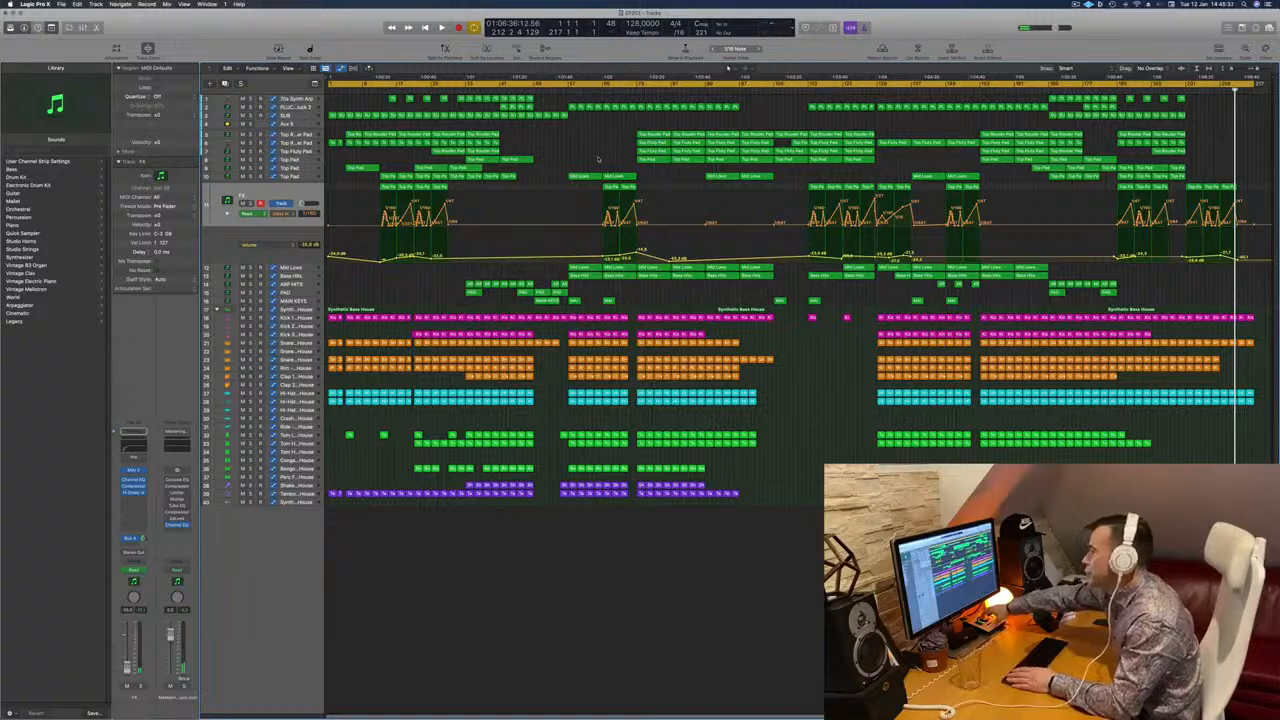
# Step: Return to the beginning of the project and play the full track from bar 1
pyautogui.press('Return')
pyautogui.press('space')
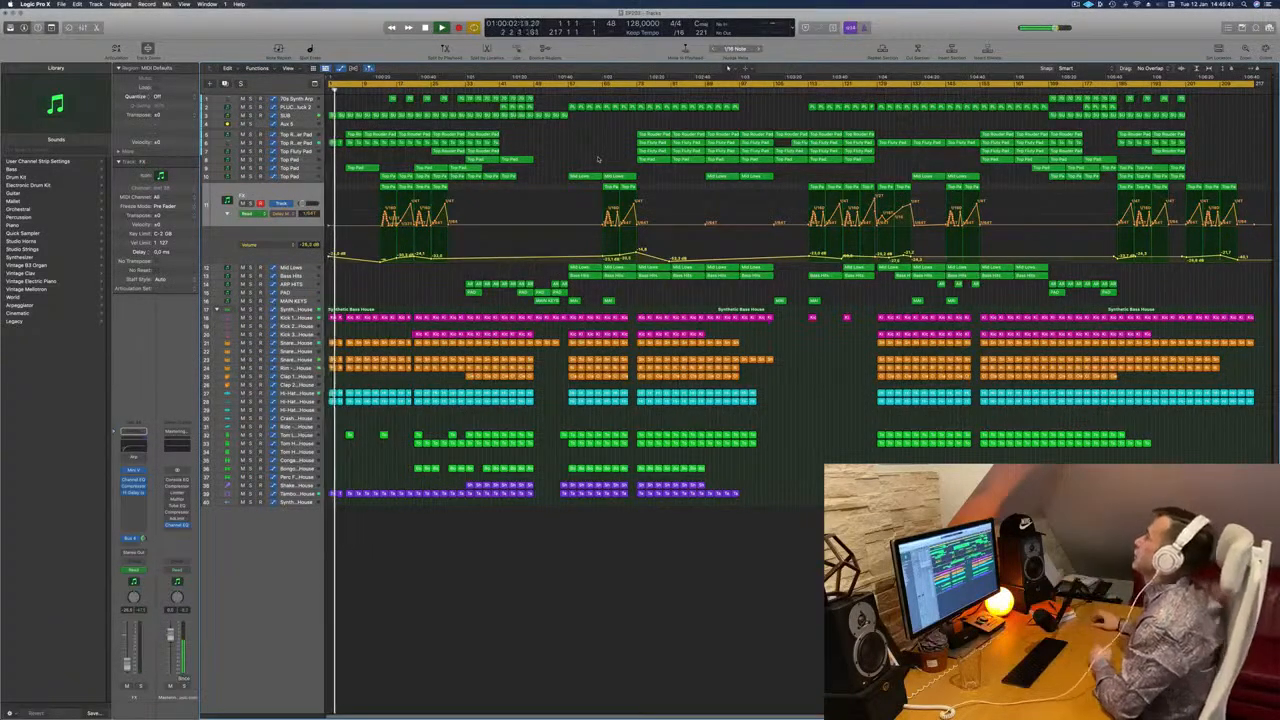
pyautogui.click(1075, 5)
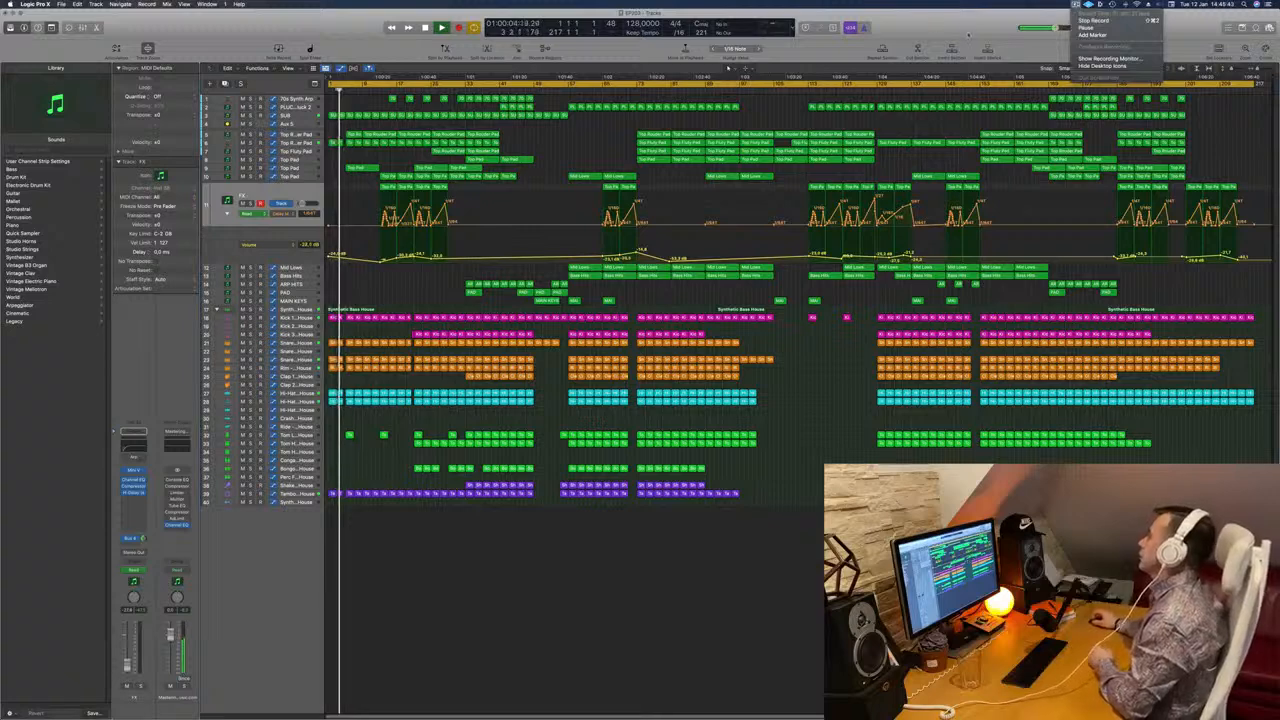
pyautogui.click(970, 30)
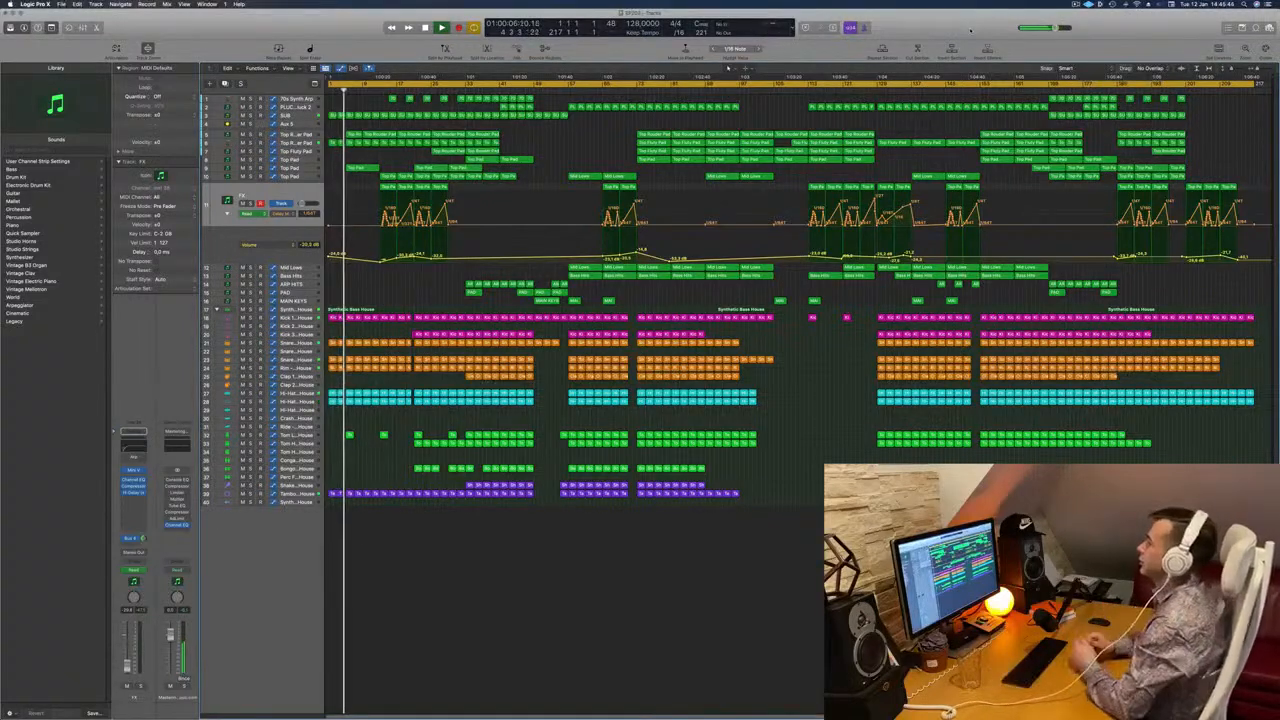